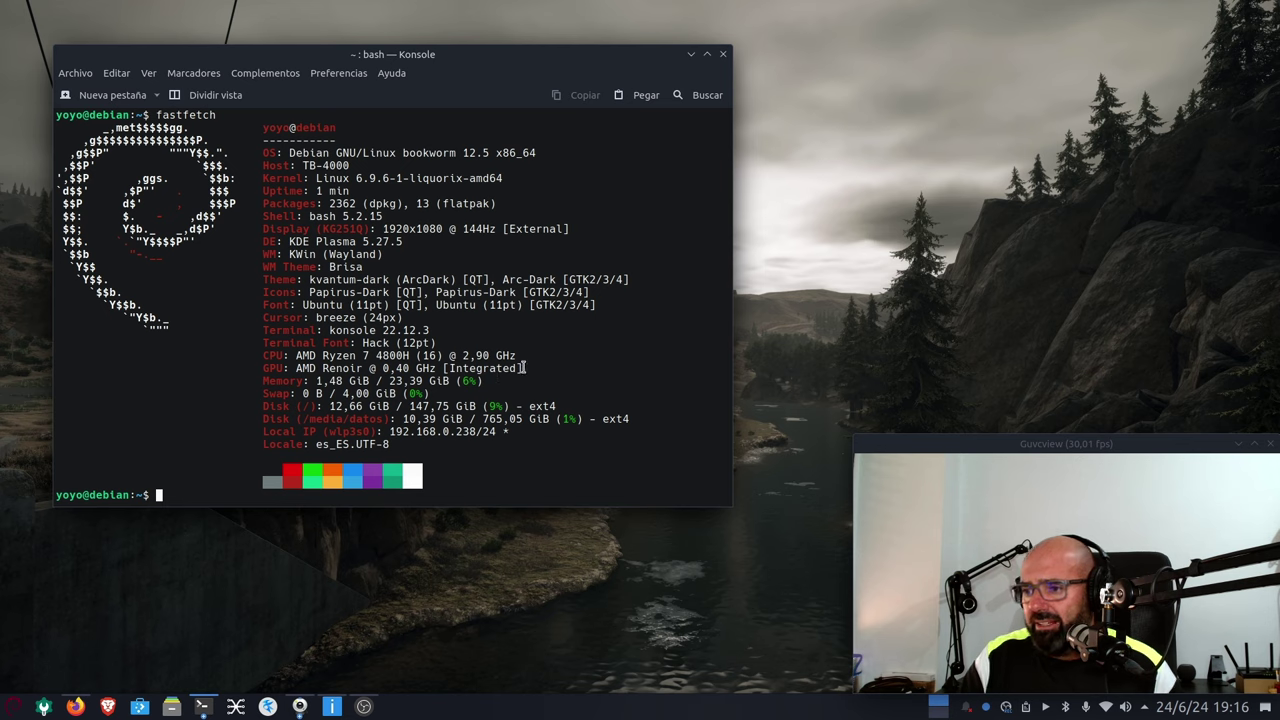
# - Highlight the GPU and swap lines in the fastfetch output, clear the selection and minimize the terminal
pyautogui.moveTo(521, 368); pyautogui.dragTo(297, 368)
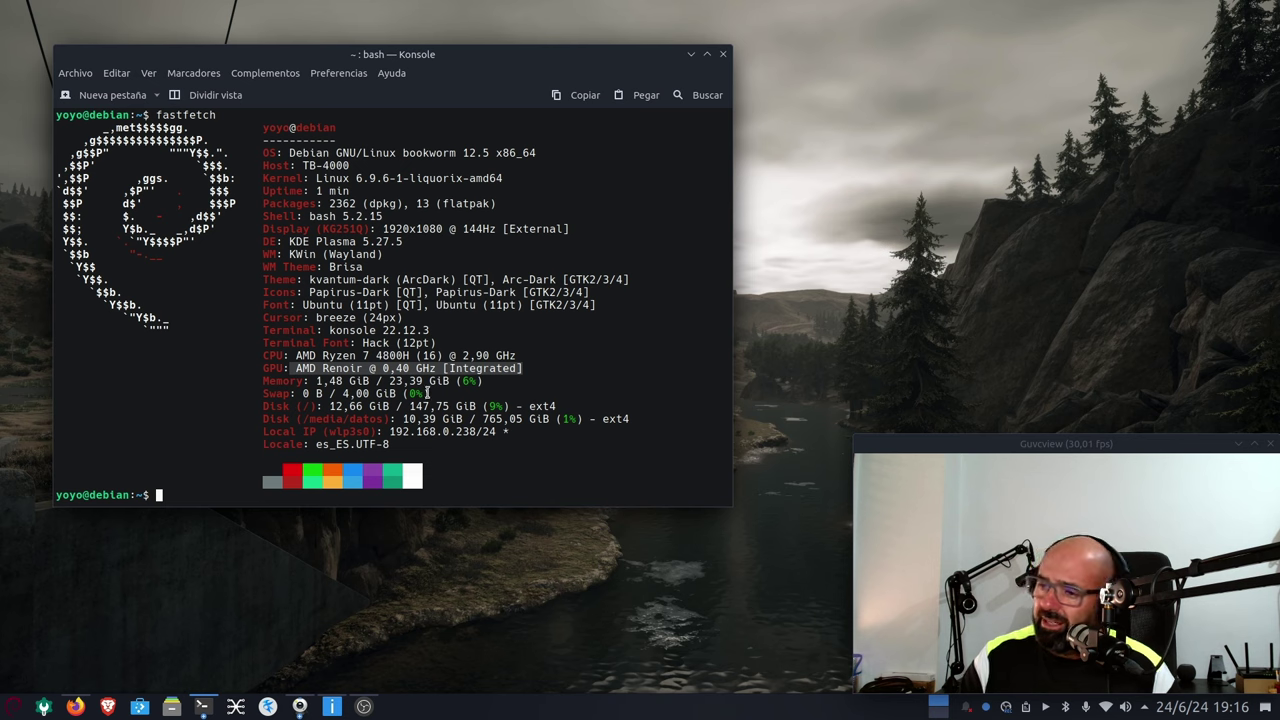
pyautogui.moveTo(435, 393); pyautogui.dragTo(288, 385)
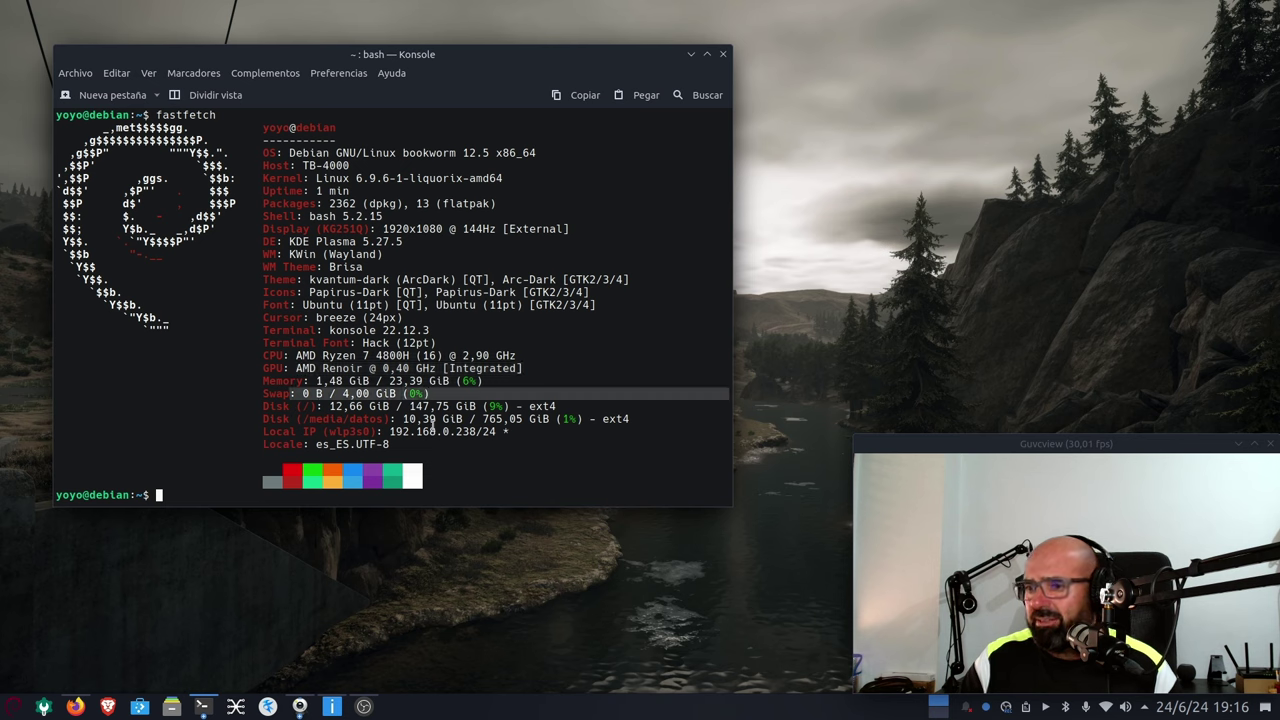
pyautogui.click(469, 443)
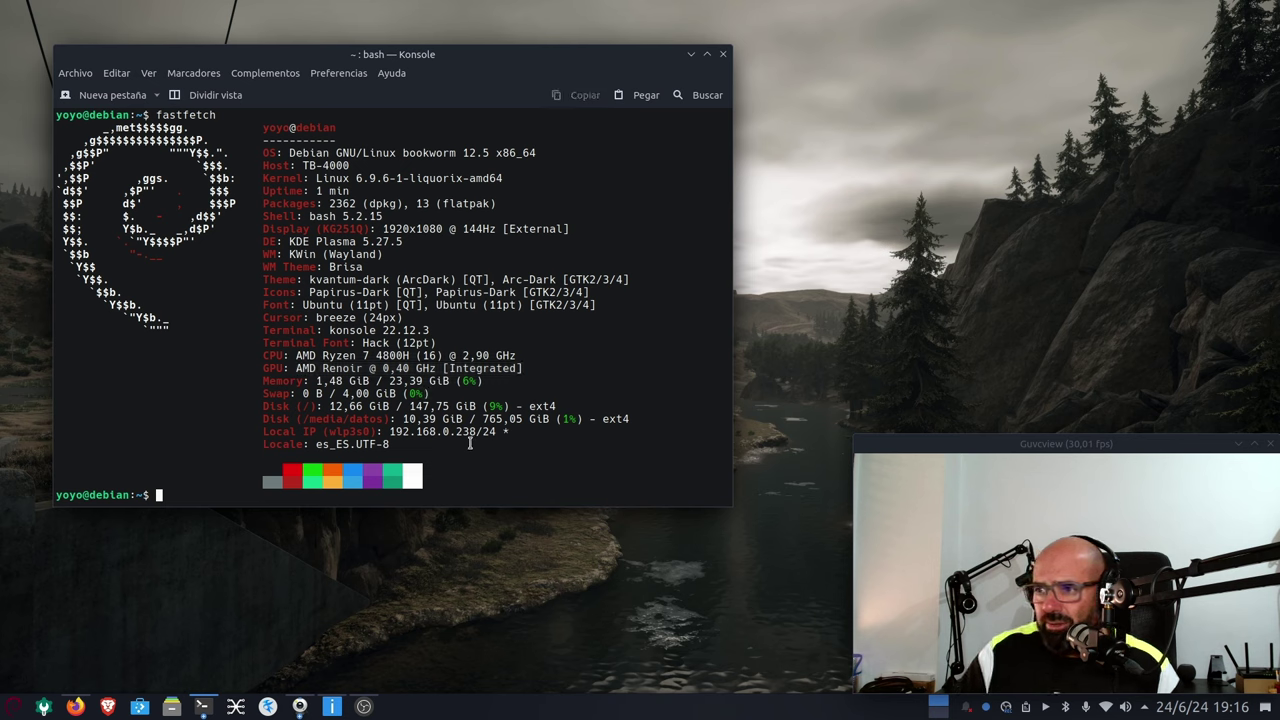
pyautogui.click(690, 53)
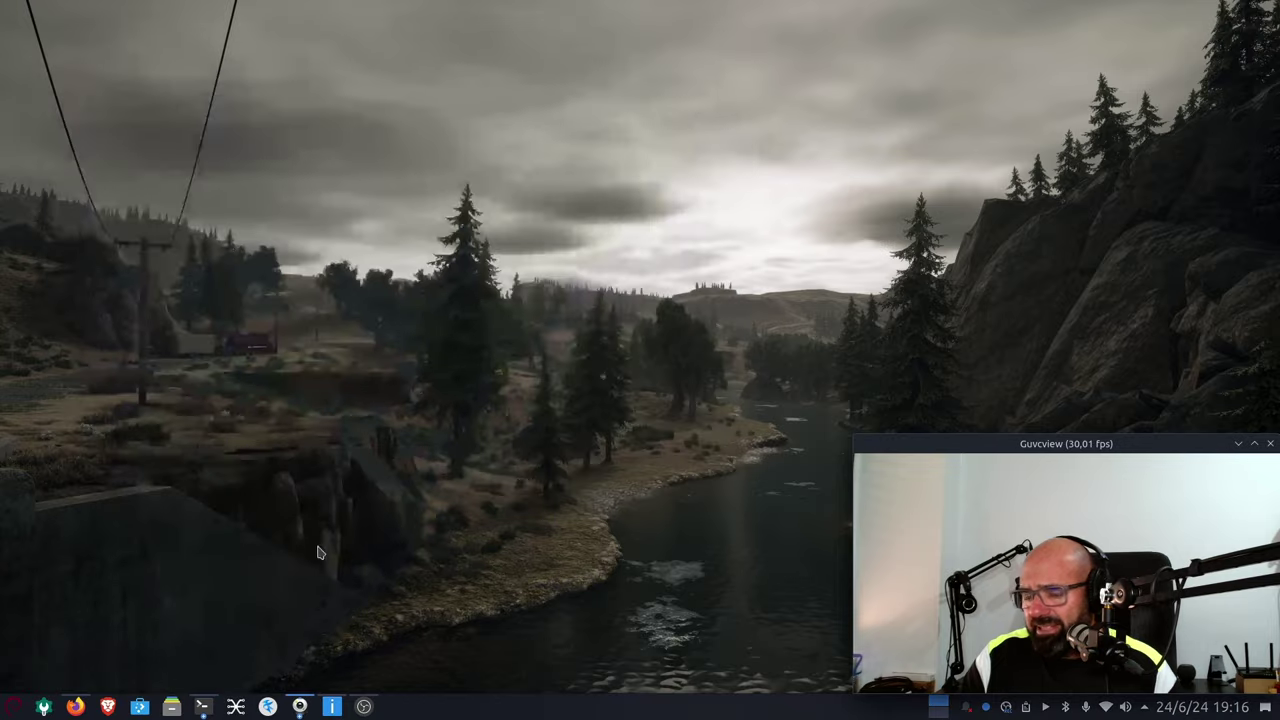
# - Review the system's software and hardware details in Centro de información, repositioning its window, and minimize it
pyautogui.click(332, 706)
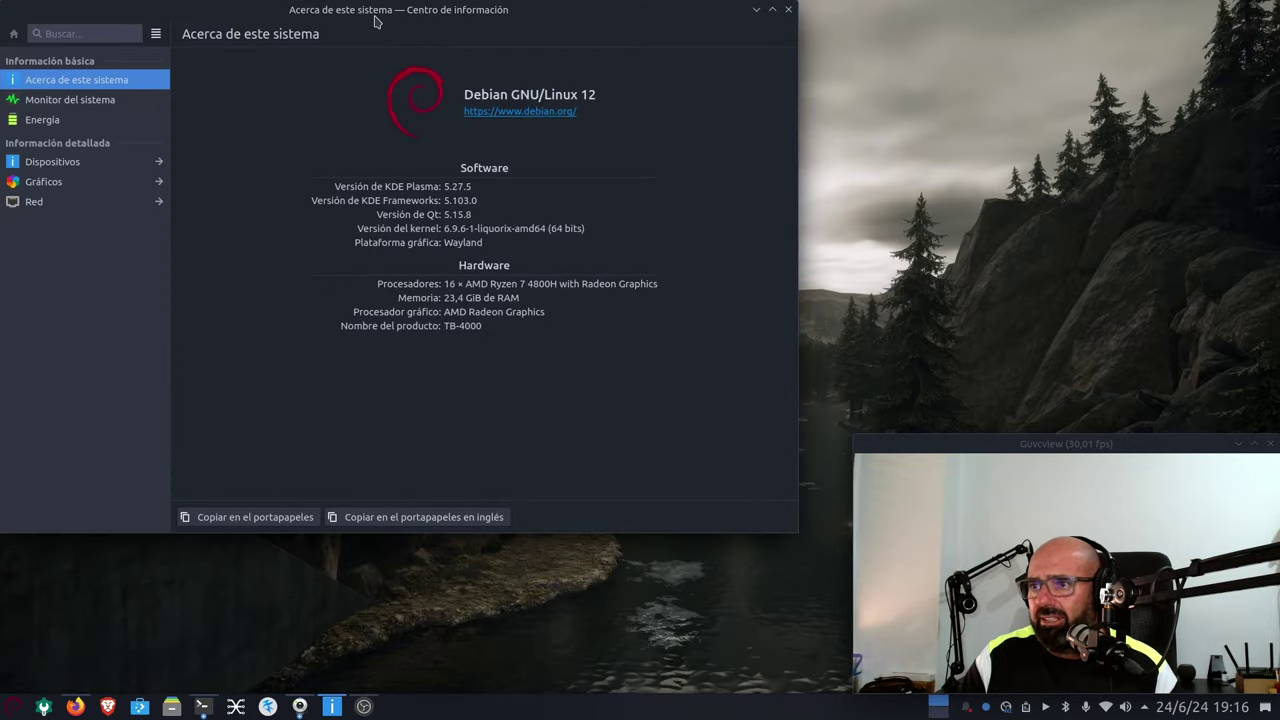
pyautogui.moveTo(376, 20); pyautogui.dragTo(395, 41)
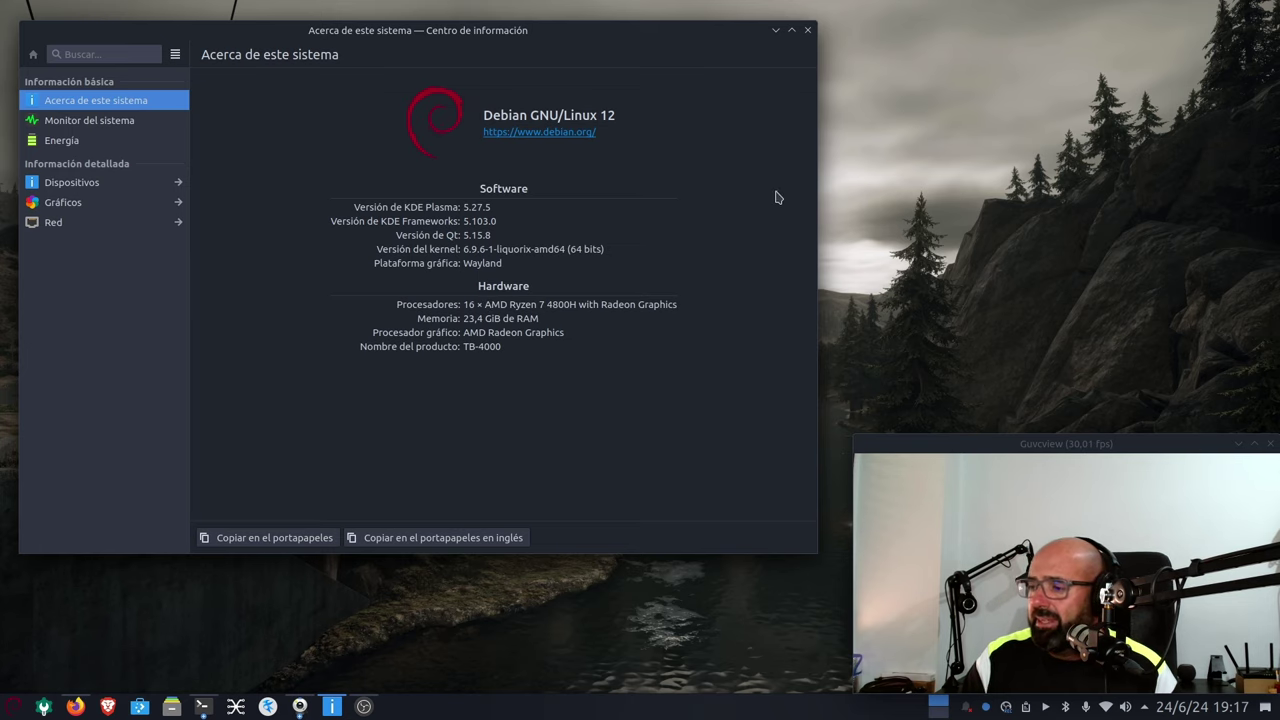
pyautogui.click(776, 31)
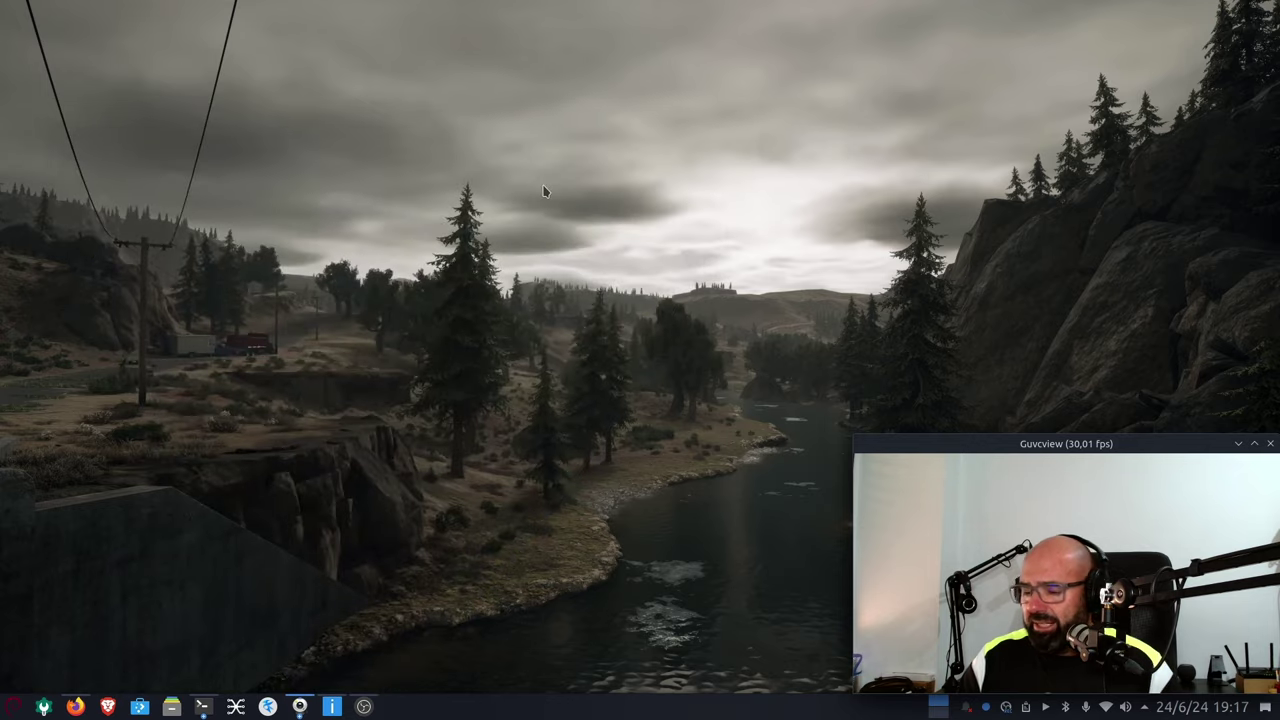
# - Switch to Firefox, review the Slimbook One page with AMD Ryzen 7 4800H highlighted, and minimize the browser
pyautogui.click(76, 707)
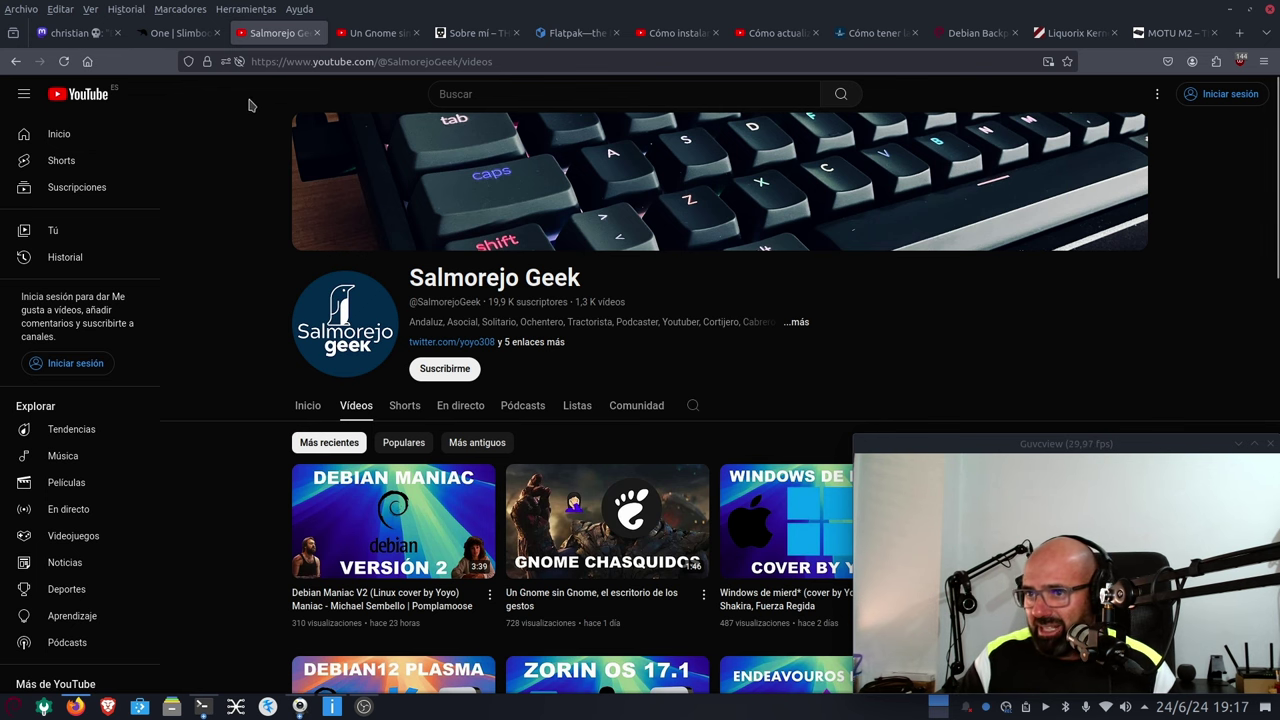
pyautogui.click(181, 40)
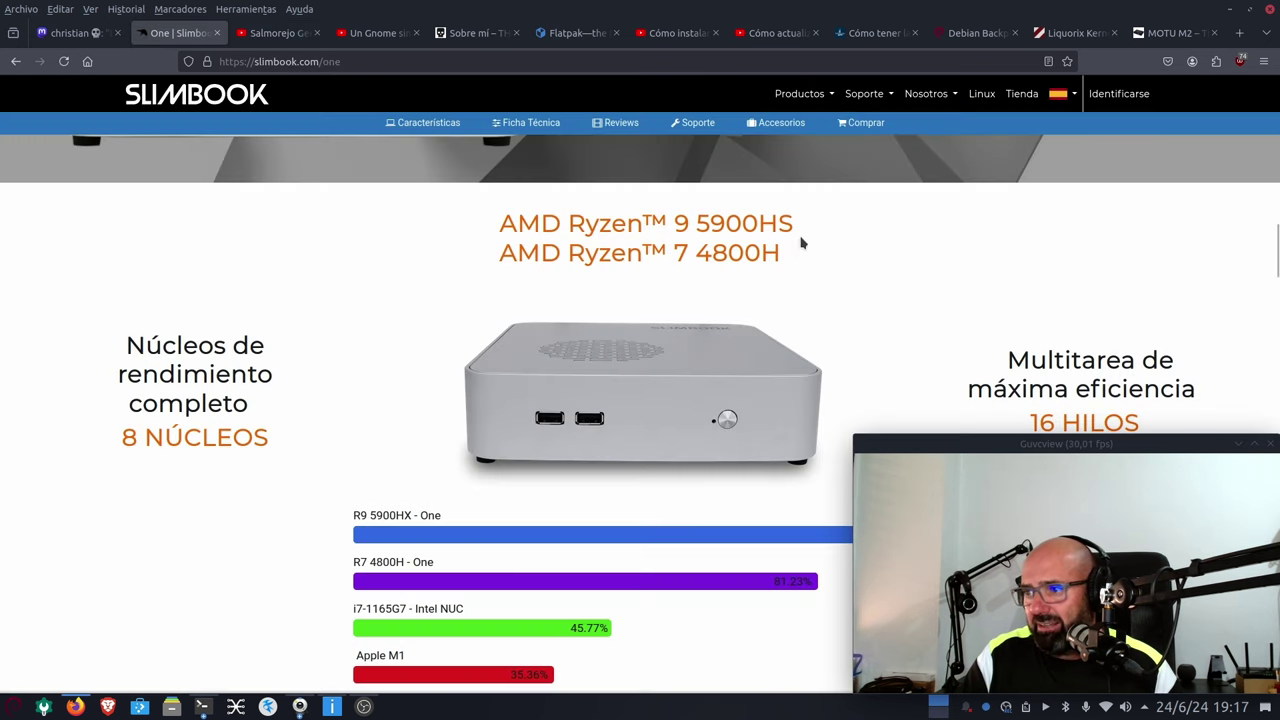
pyautogui.moveTo(802, 246); pyautogui.dragTo(507, 263)
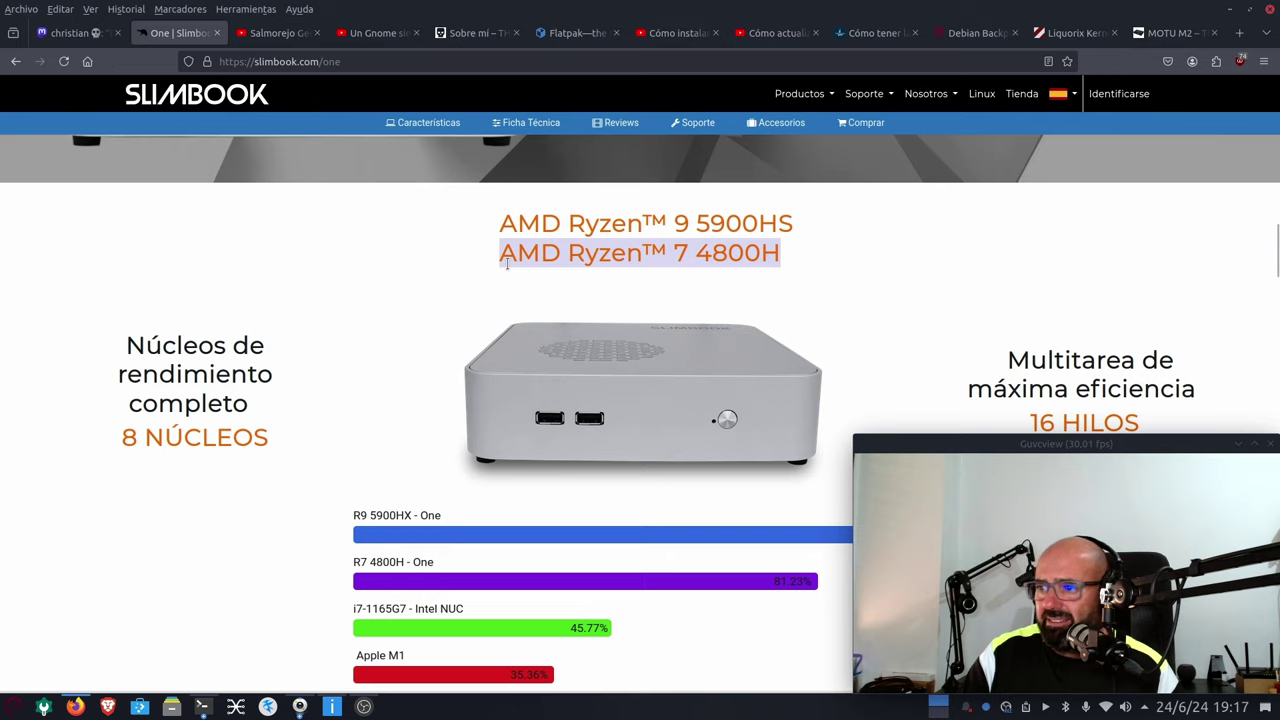
pyautogui.scroll(-3, 505, 320)
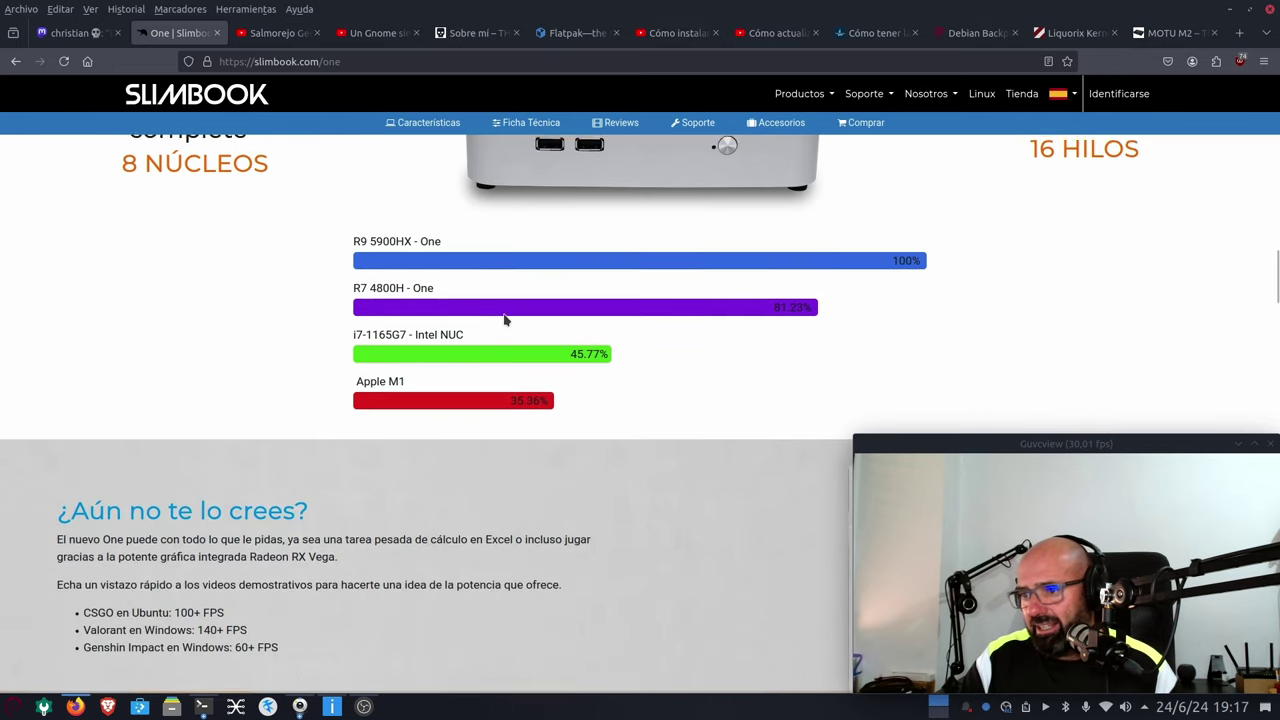
pyautogui.scroll(1, 505, 320)
pyautogui.scroll(10, 580, 356)
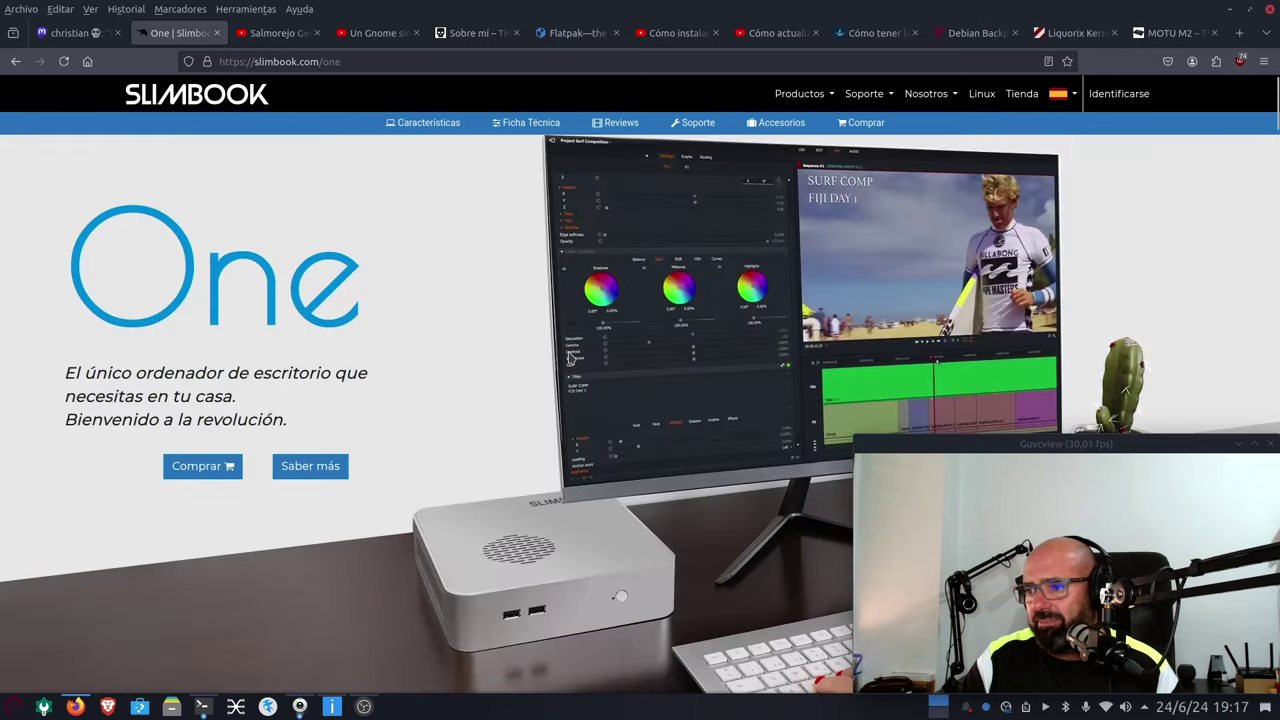
pyautogui.scroll(-10, 476, 331)
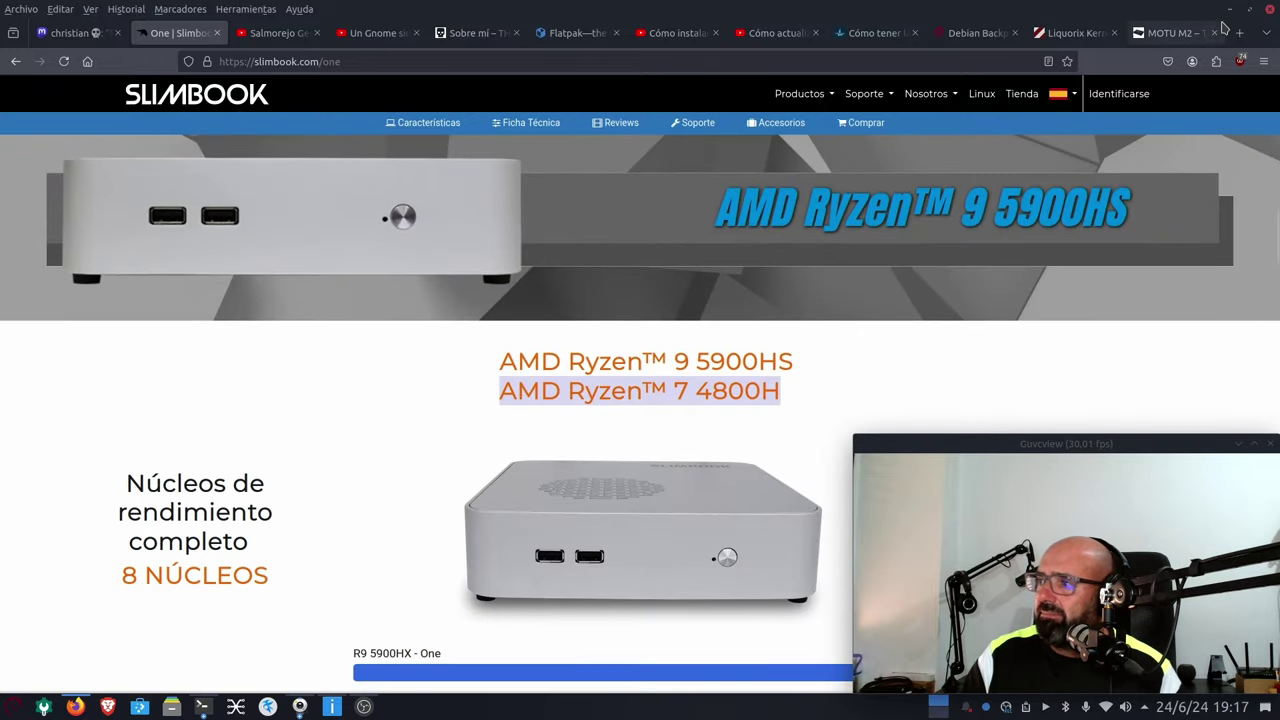
pyautogui.click(1229, 11)
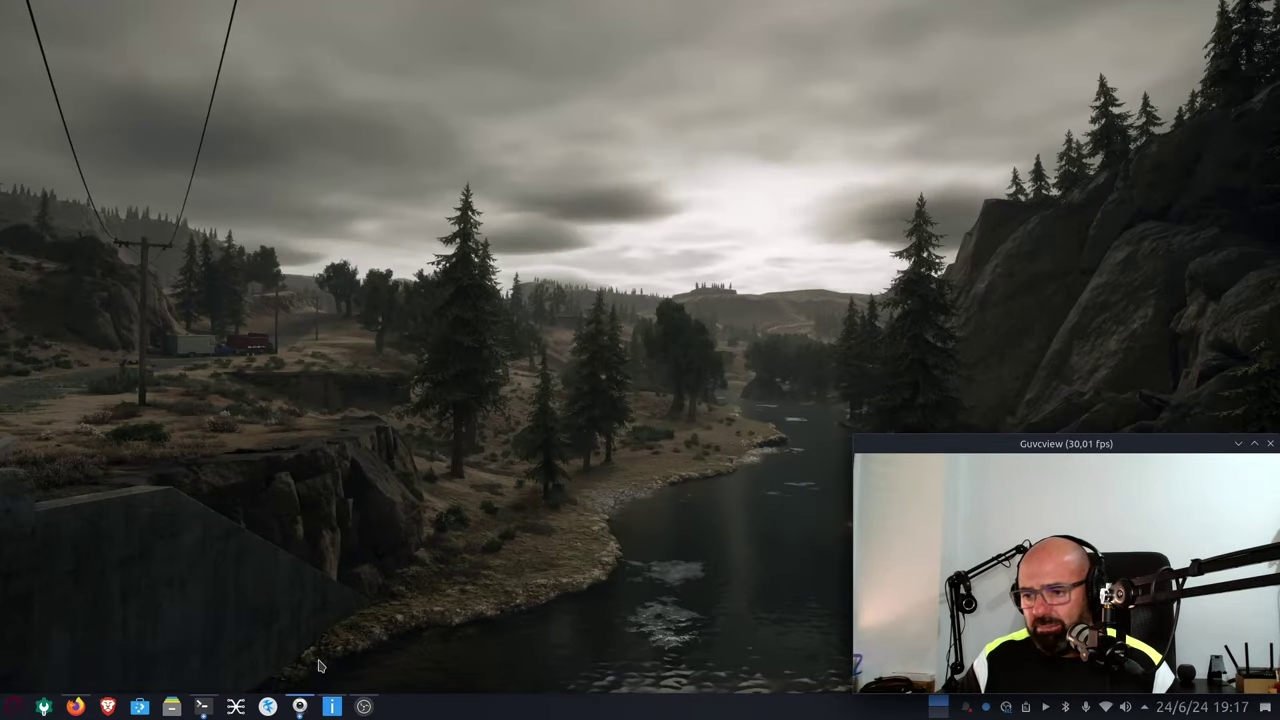
# - Switch to OBS to view its recording window and minimize it again
pyautogui.click(364, 706)
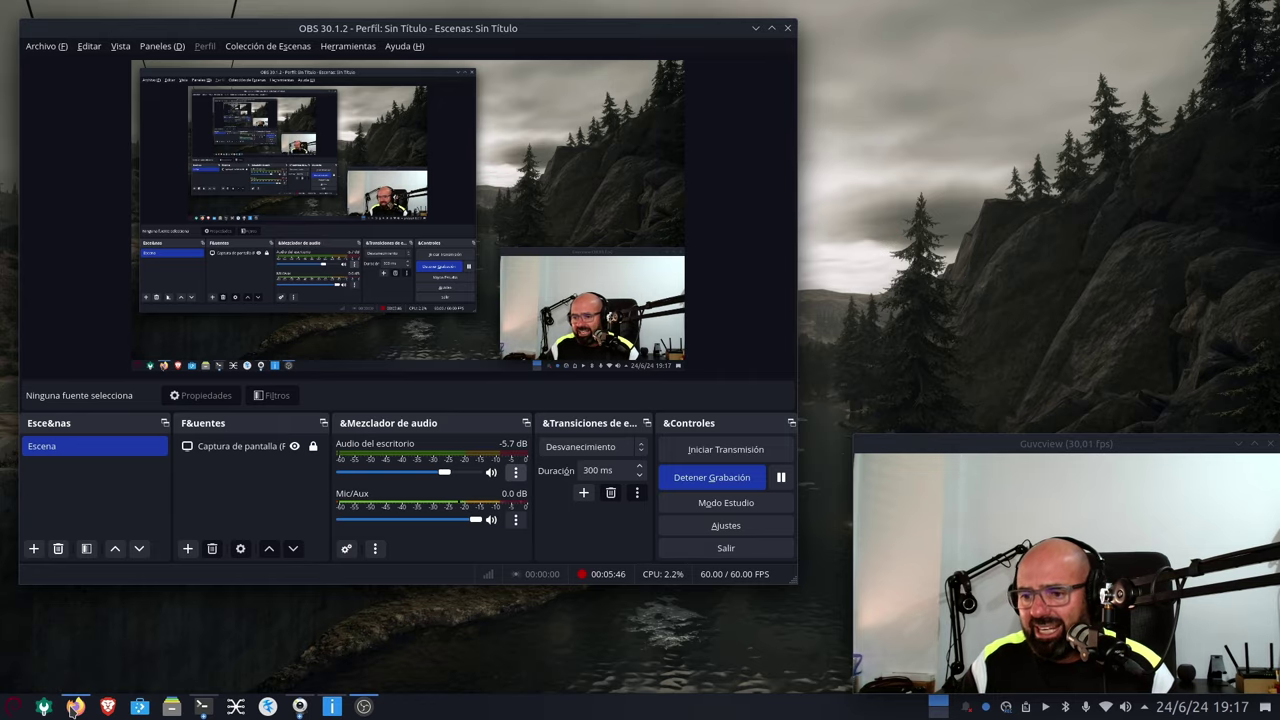
pyautogui.moveTo(75, 706)
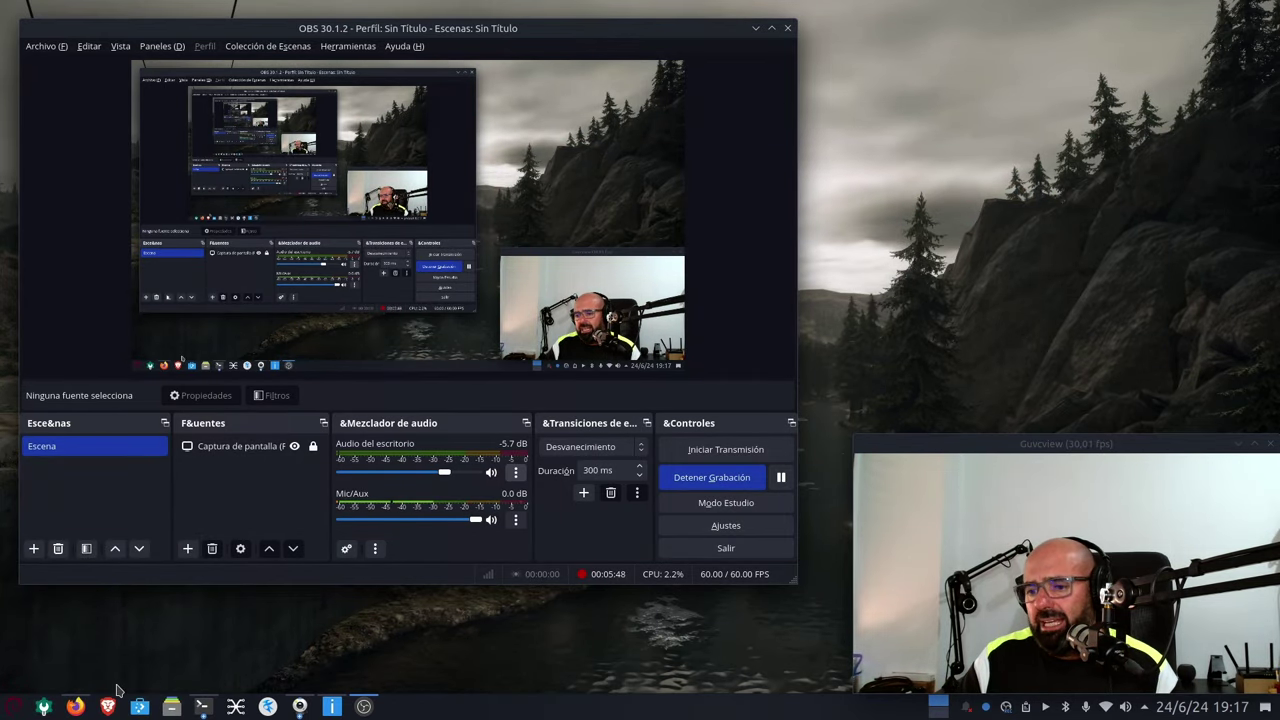
pyautogui.click(756, 29)
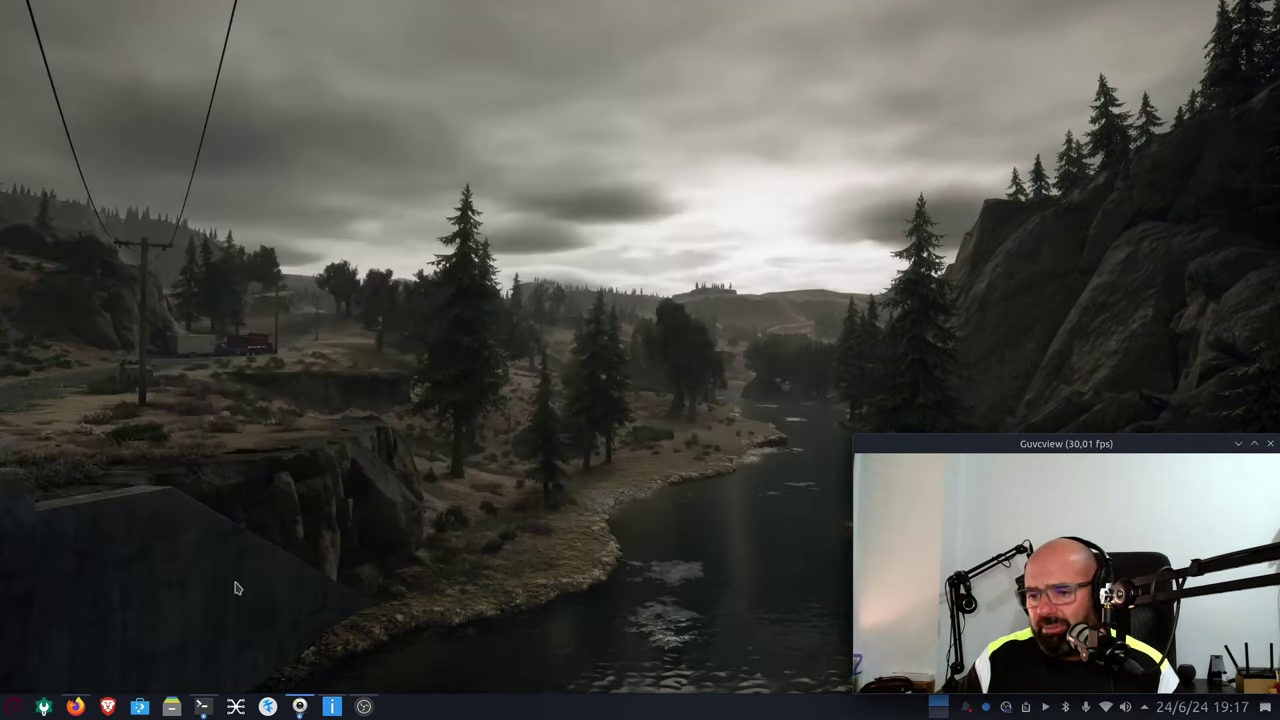
# - Switch to Firefox, look over the MOTU M2 audio interface page on Thomann, and minimize the browser
pyautogui.click(77, 706)
pyautogui.click(1170, 33)
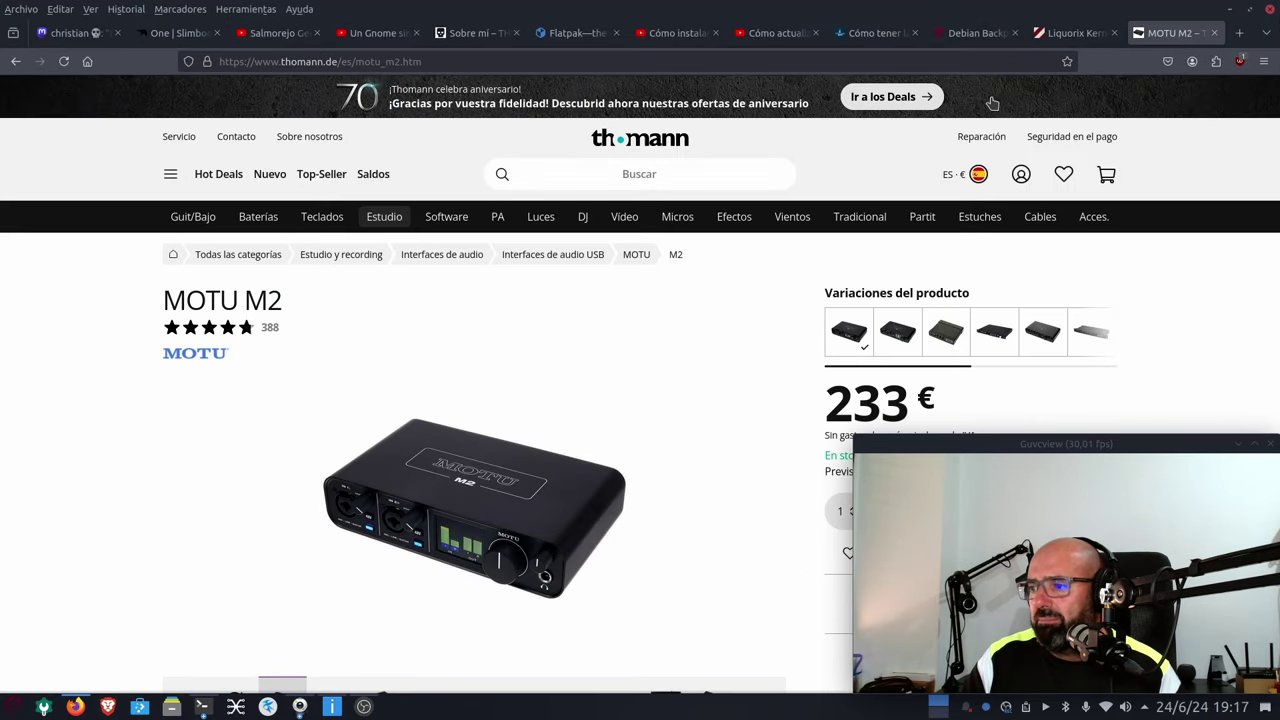
pyautogui.scroll(-1, 593, 522)
pyautogui.scroll(-4, 593, 522)
pyautogui.scroll(5, 593, 522)
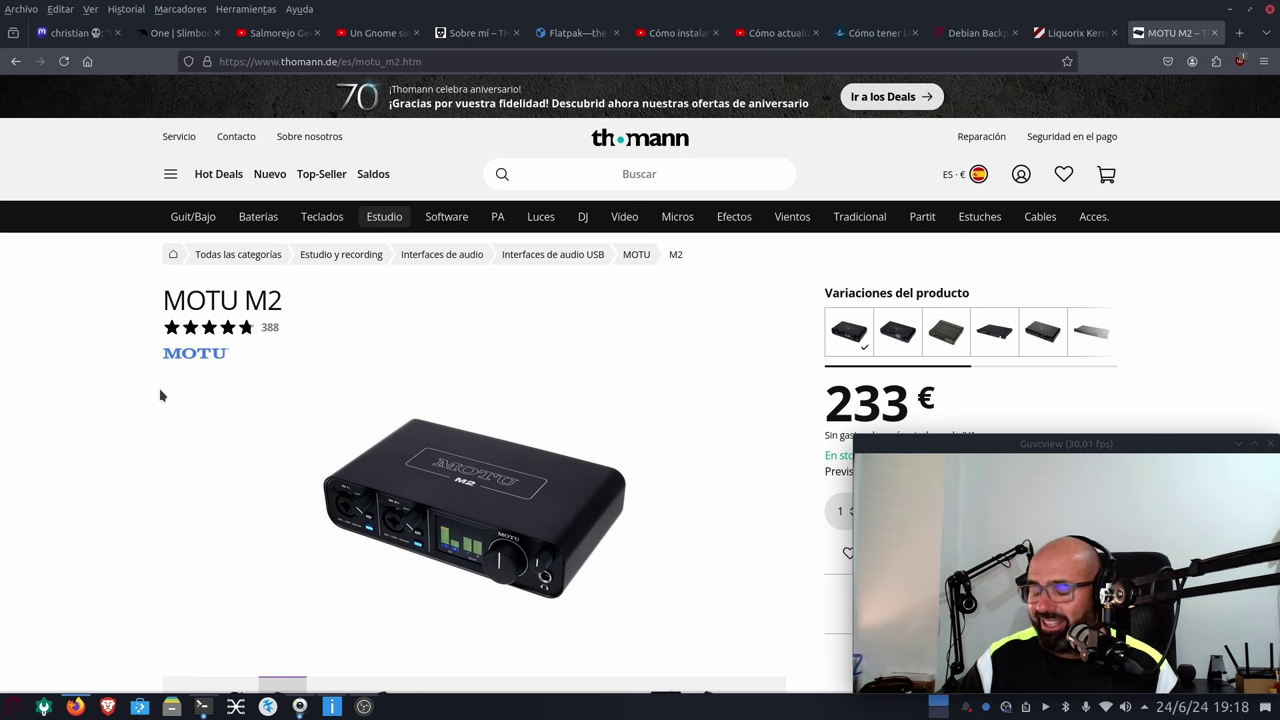
pyautogui.scroll(-3, 175, 390)
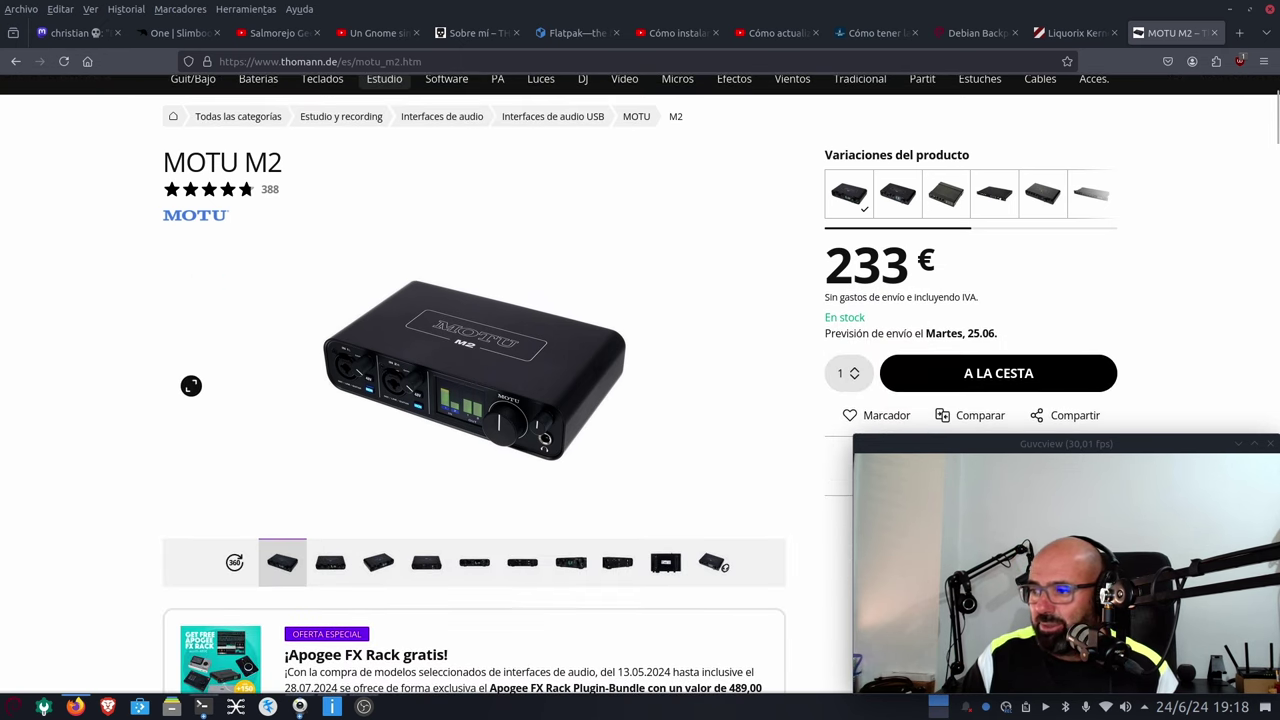
pyautogui.click(1232, 10)
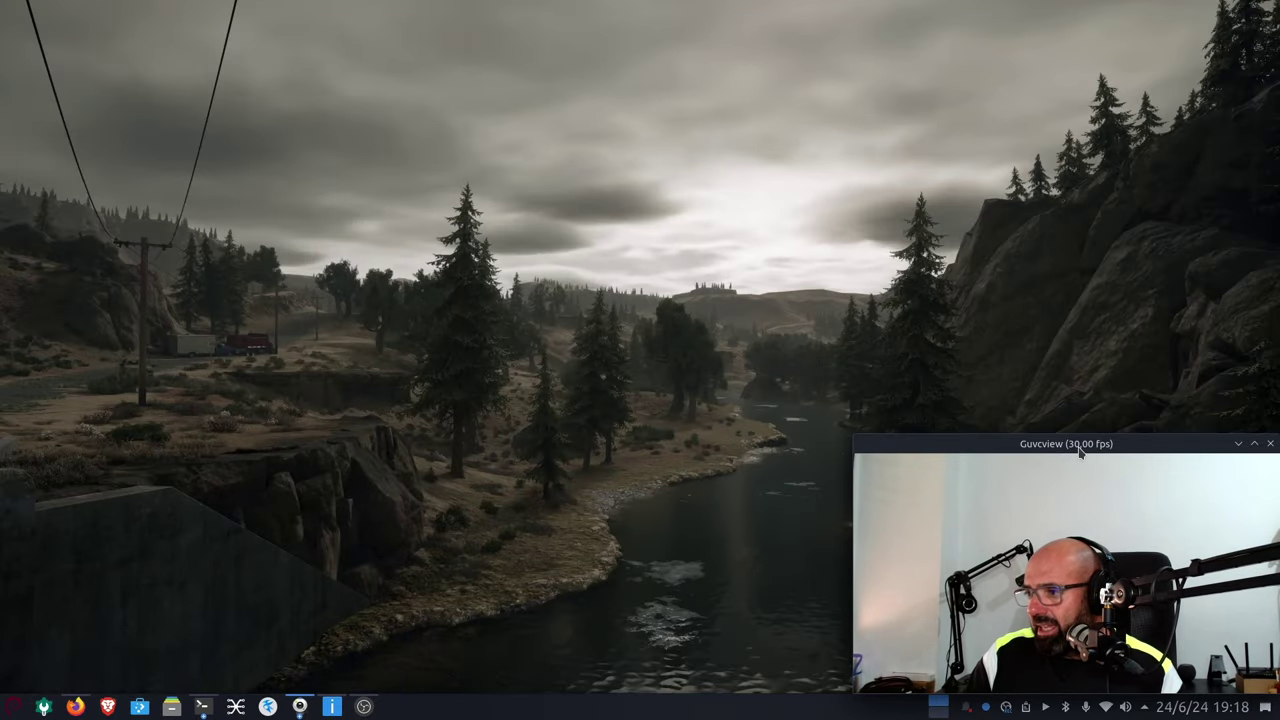
# - Move the Guvcview webcam window clear of the system tray, review the audio devices in the sound volume settings, and close them
pyautogui.moveTo(1080, 452); pyautogui.dragTo(1017, 121)
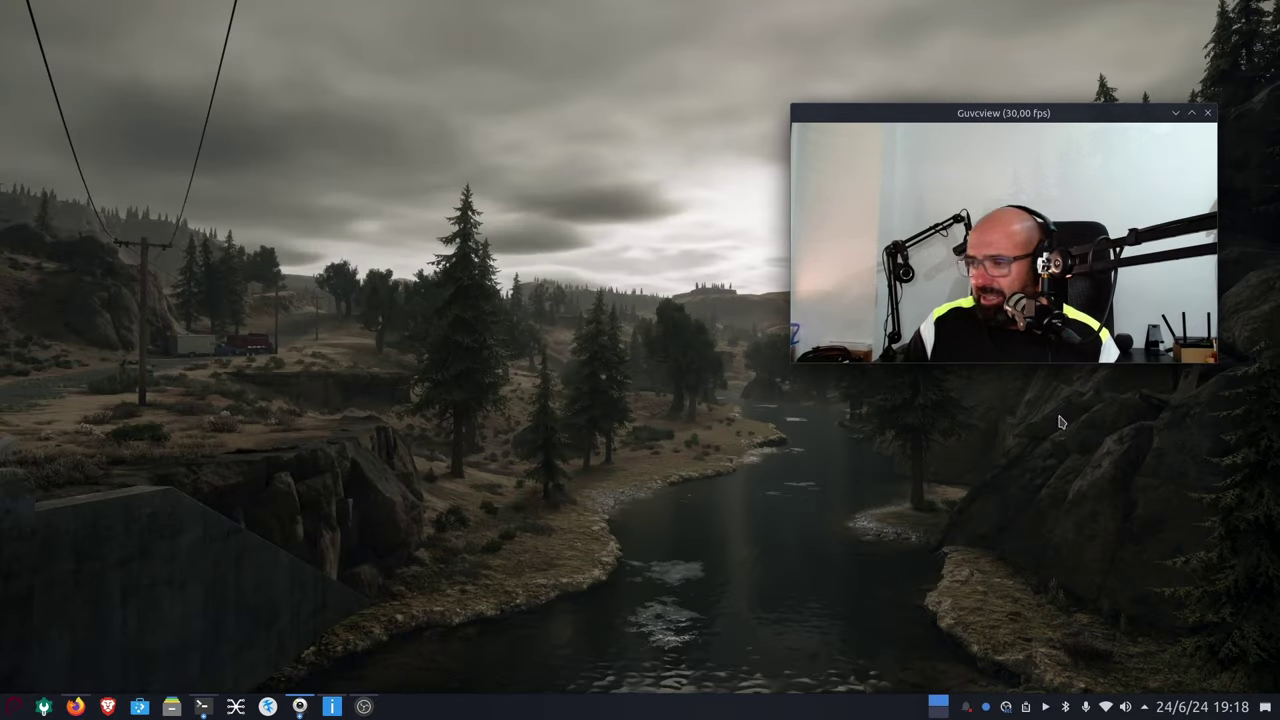
pyautogui.click(1125, 707)
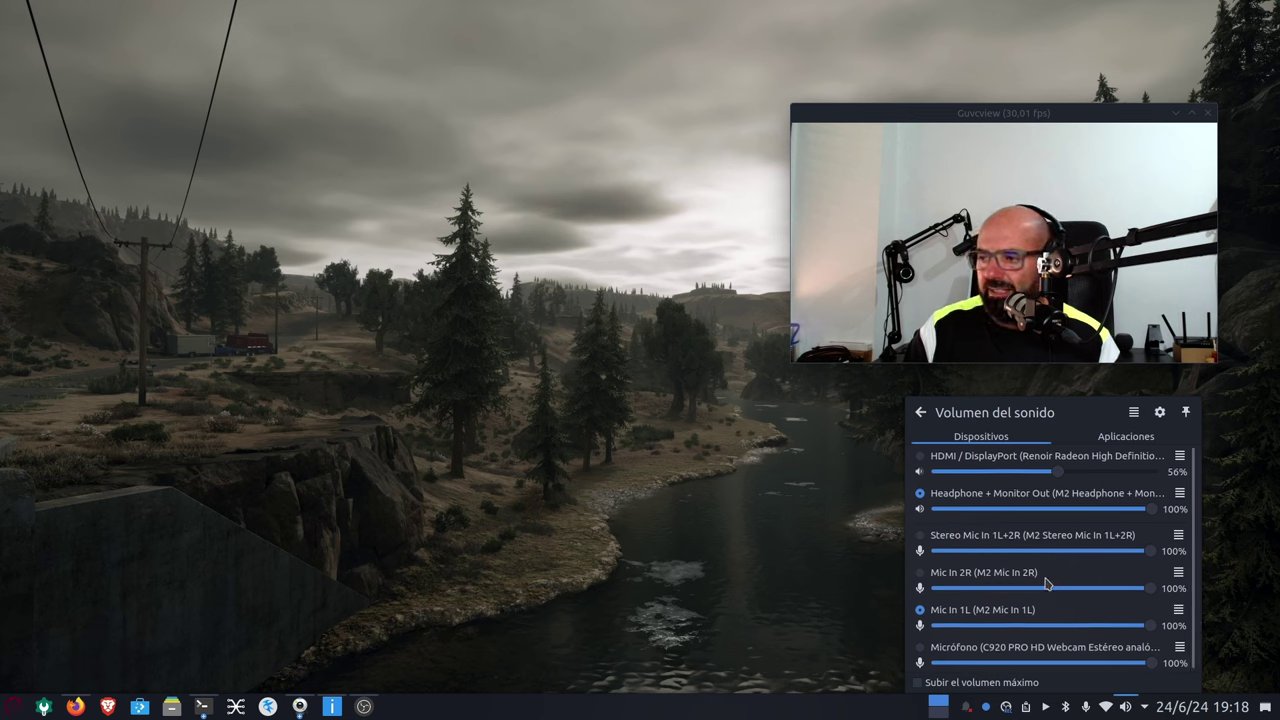
pyautogui.click(522, 538)
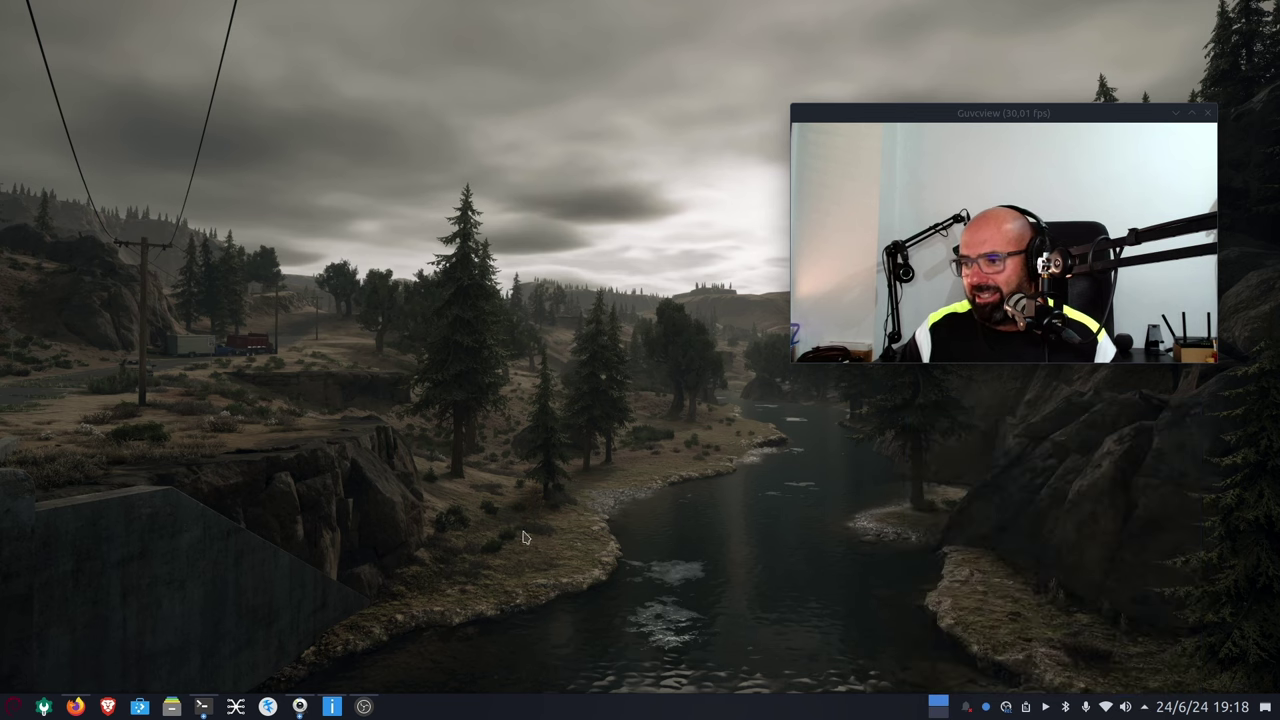
# - Return to the MOTU M2 page in Firefox and enlarge the product photo showing the front inputs
pyautogui.click(75, 707)
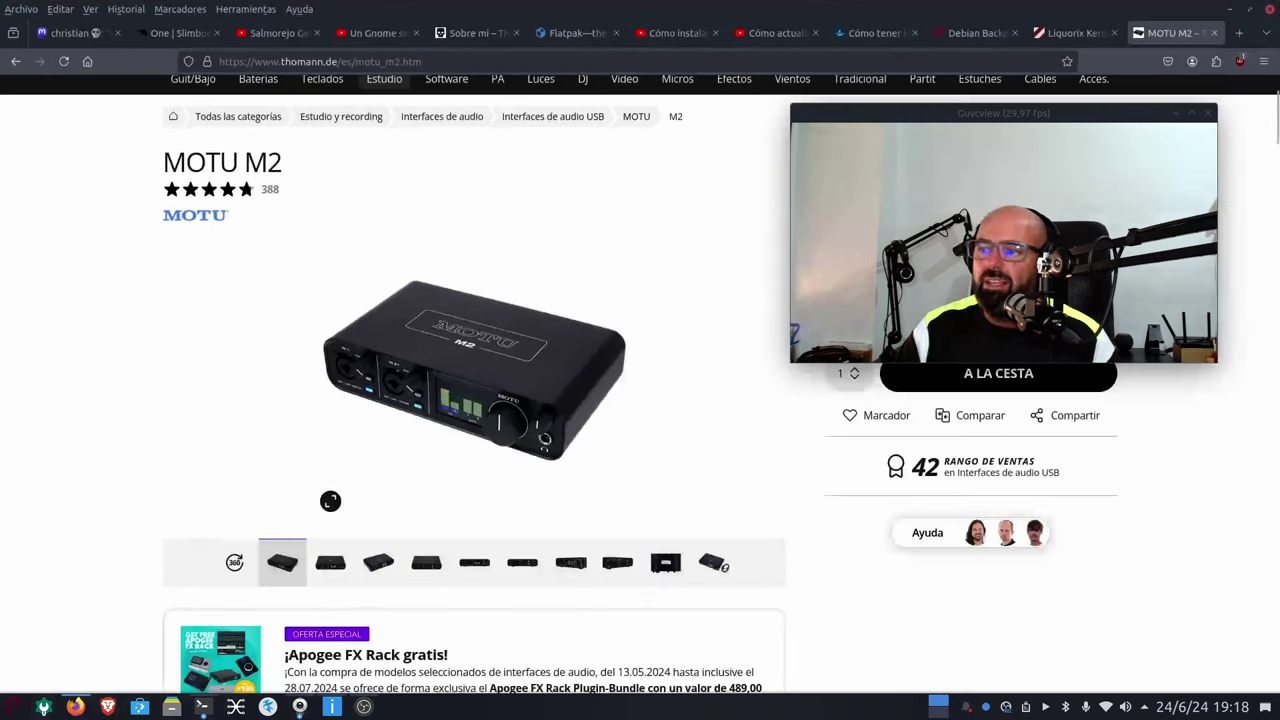
pyautogui.click(415, 568)
pyautogui.click(470, 558)
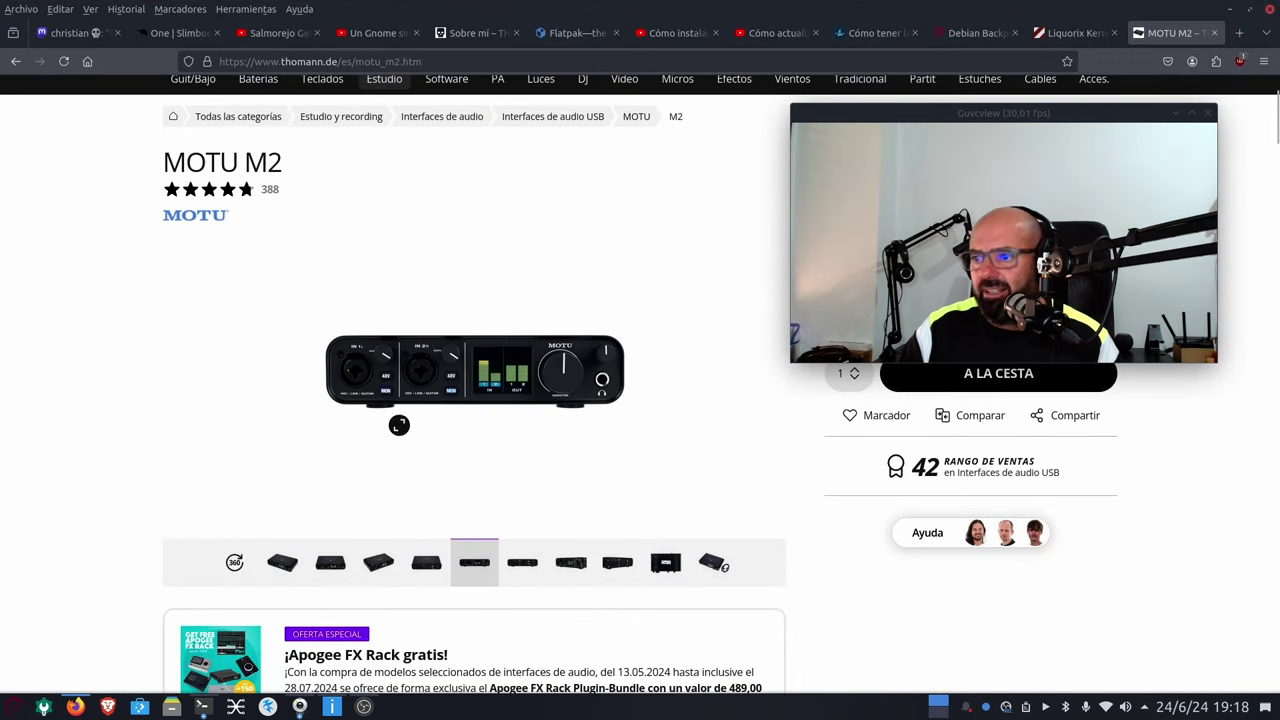
pyautogui.click(370, 388)
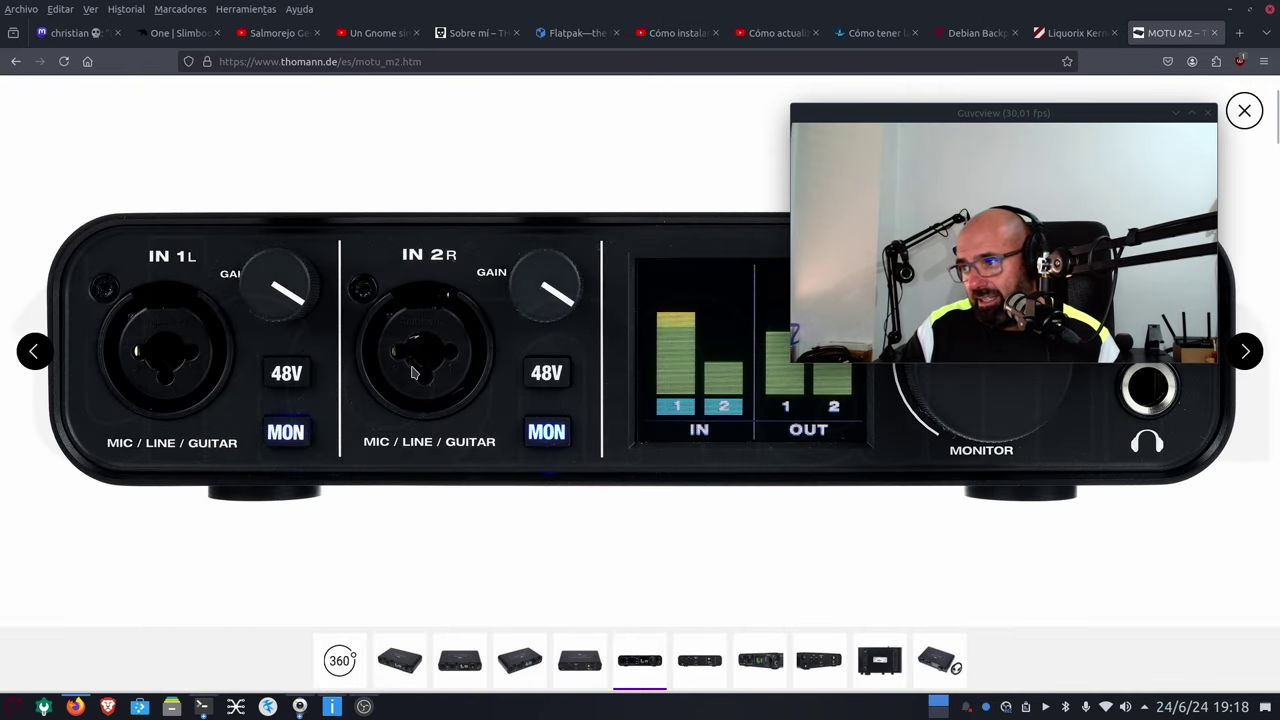
# - Check the M2 microphone inputs in the system's sound volume settings, close them and minimize the browser
pyautogui.click(1126, 708)
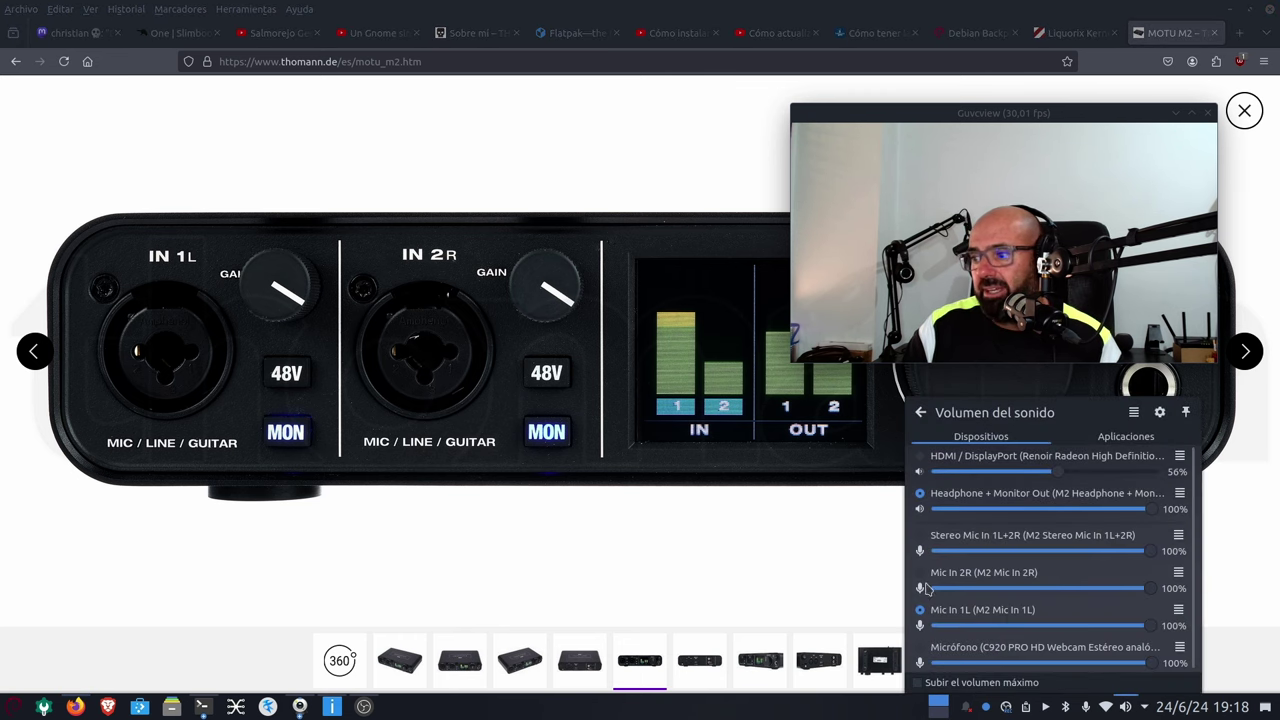
pyautogui.click(606, 548)
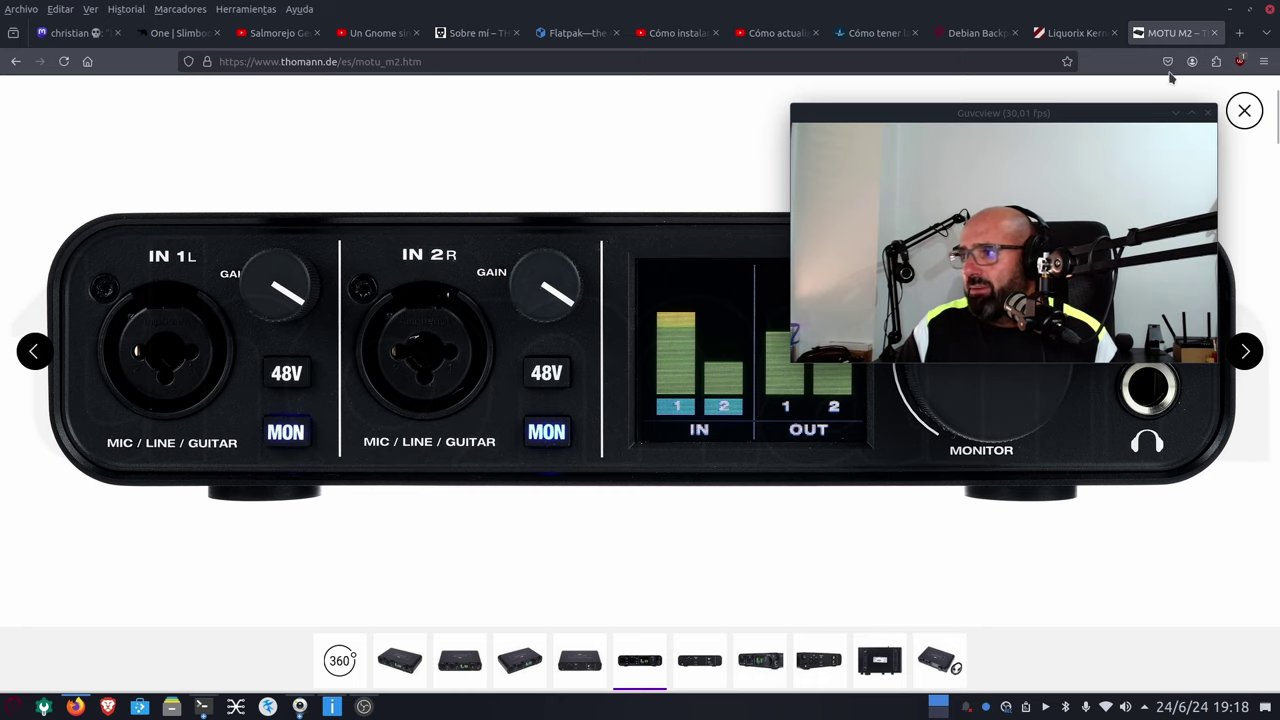
pyautogui.click(1248, 10)
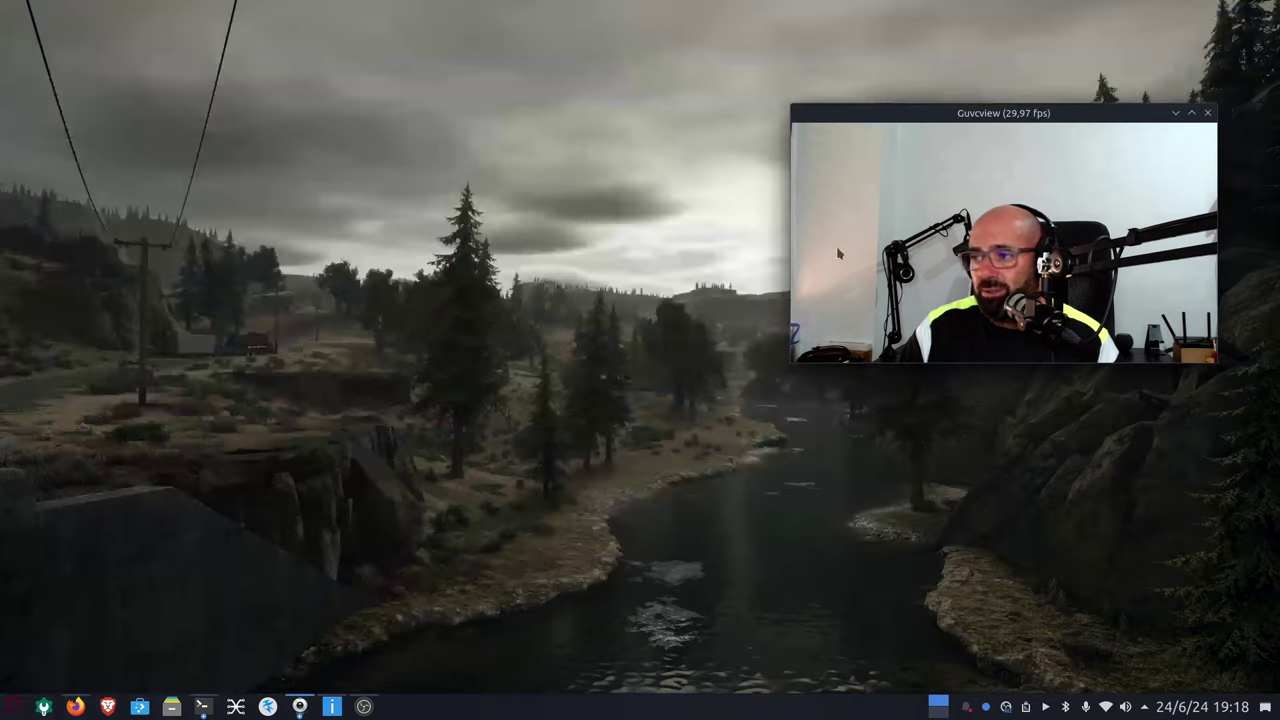
# - Move the Guvcview webcam window back down to just above the taskbar, leaving the browser minimized
pyautogui.moveTo(1042, 116); pyautogui.dragTo(1095, 441)
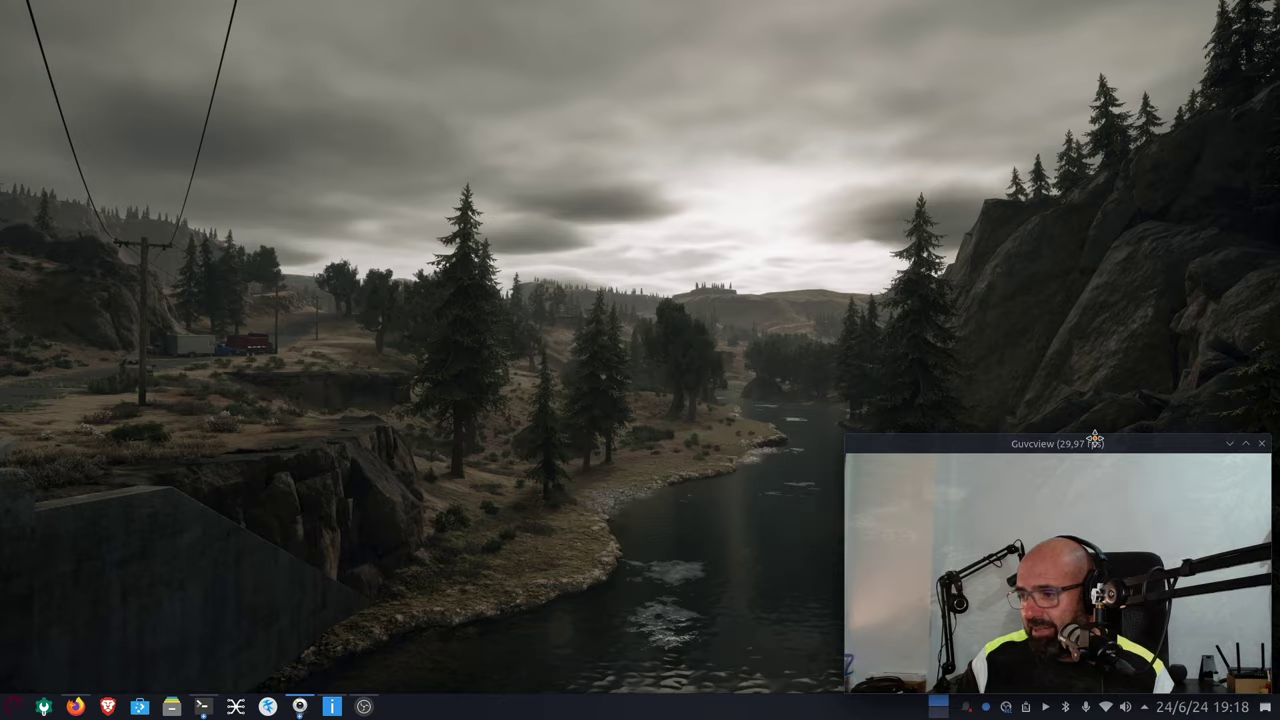
pyautogui.click(77, 706)
pyautogui.click(77, 706)
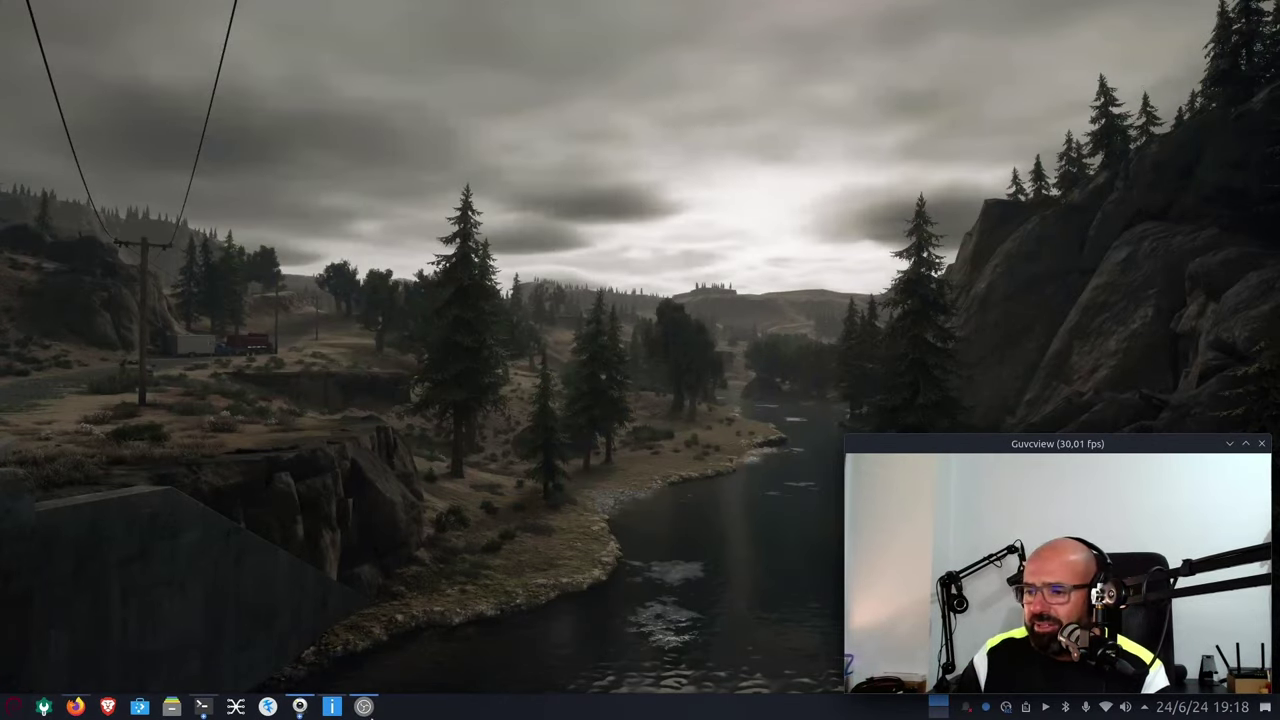
# - Switch to OBS, open its settings and review the output options for recording and streaming, including the encoder settings
pyautogui.click(365, 707)
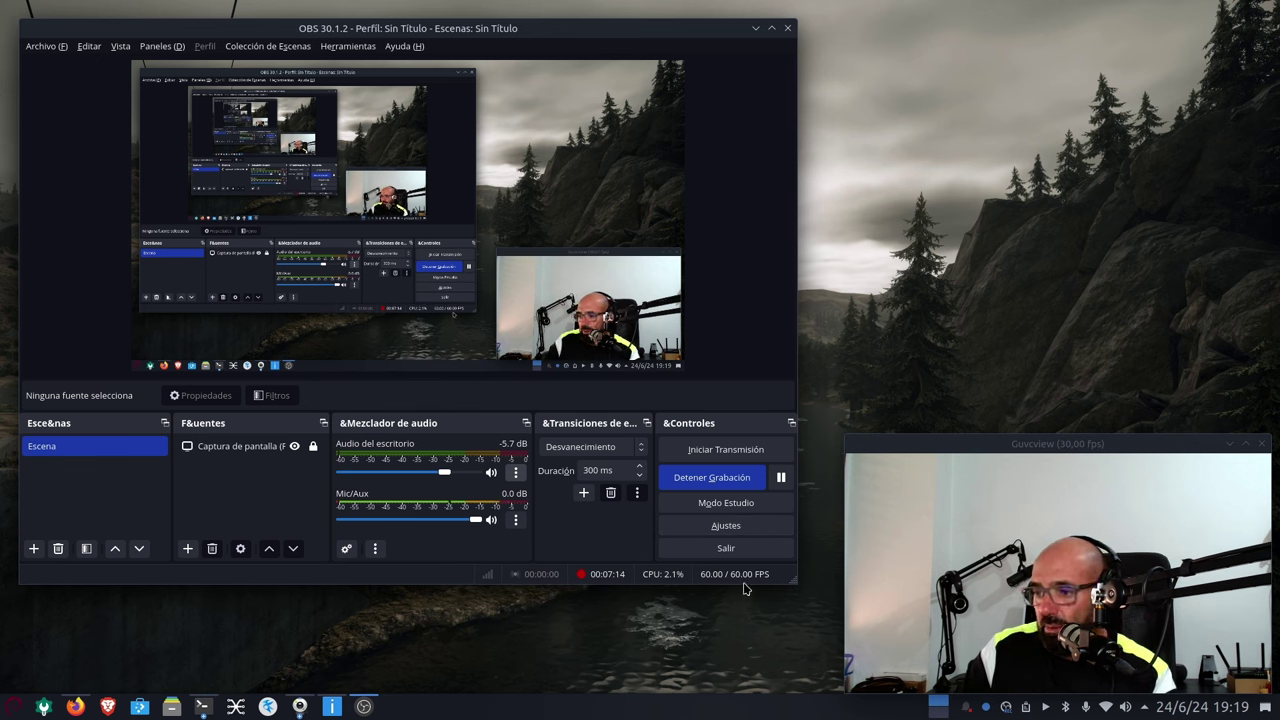
pyautogui.click(726, 525)
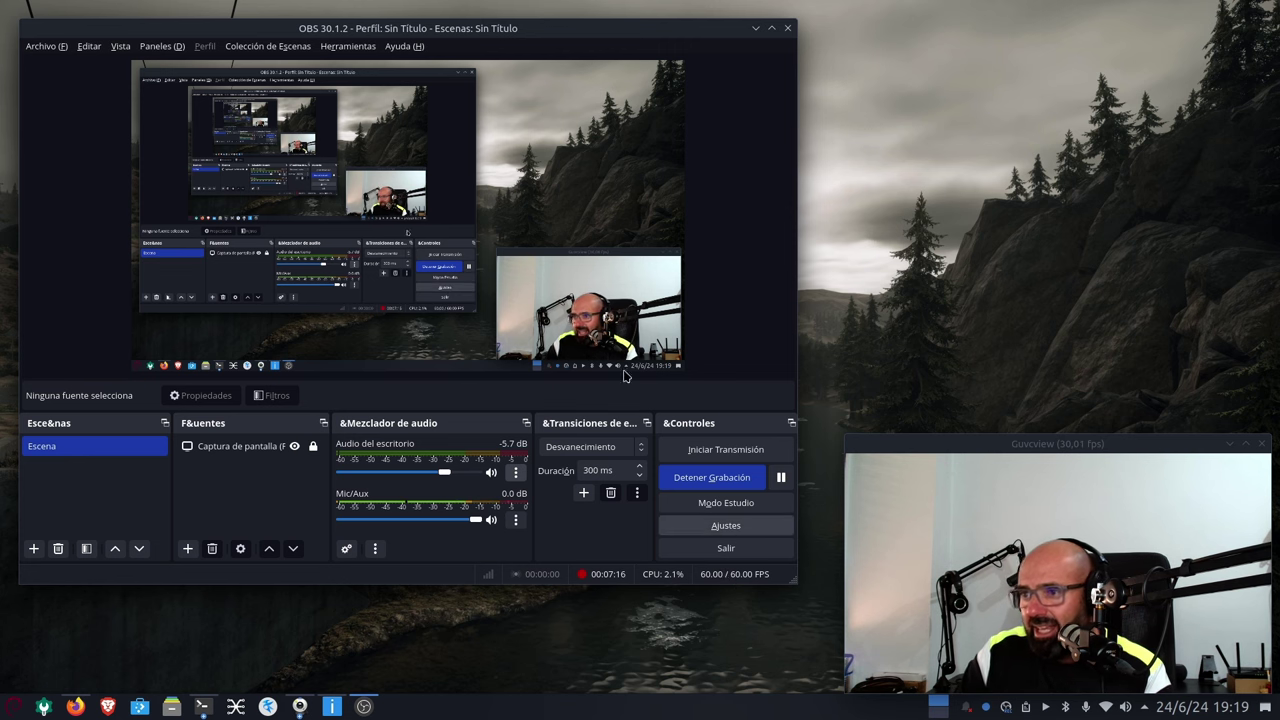
pyautogui.moveTo(430, 70); pyautogui.dragTo(430, 151)
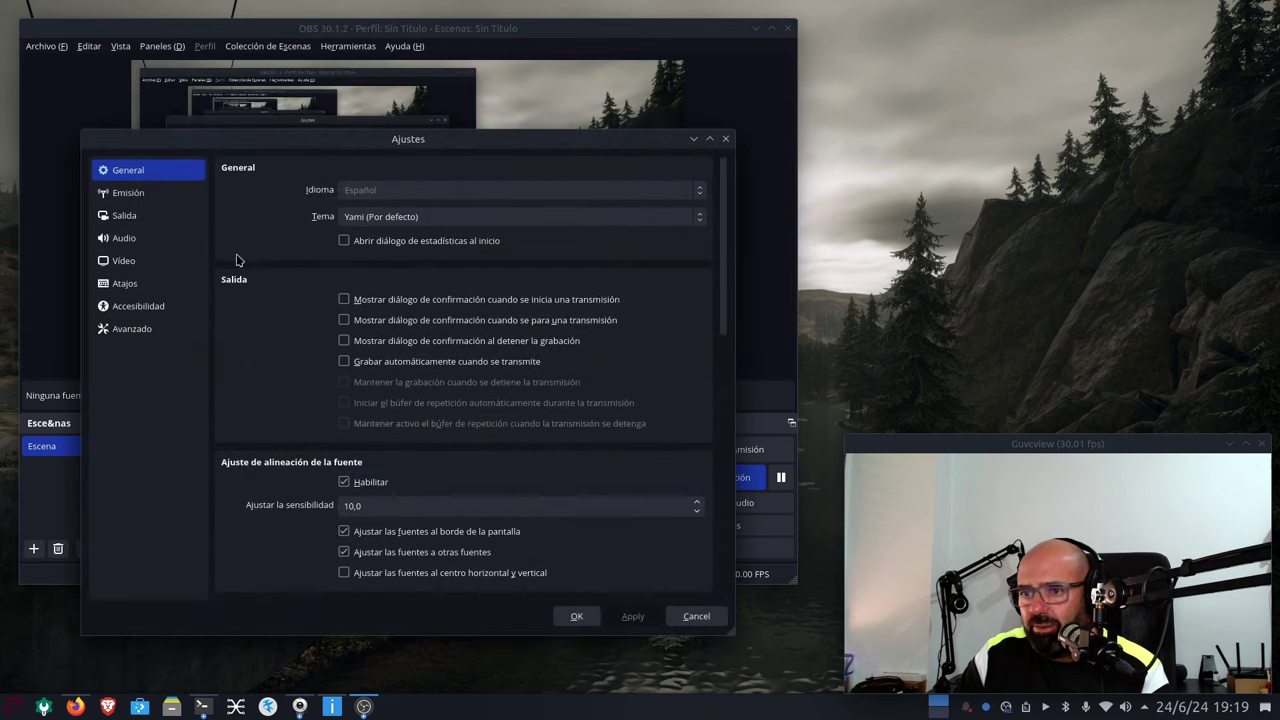
pyautogui.click(143, 213)
pyautogui.click(287, 197)
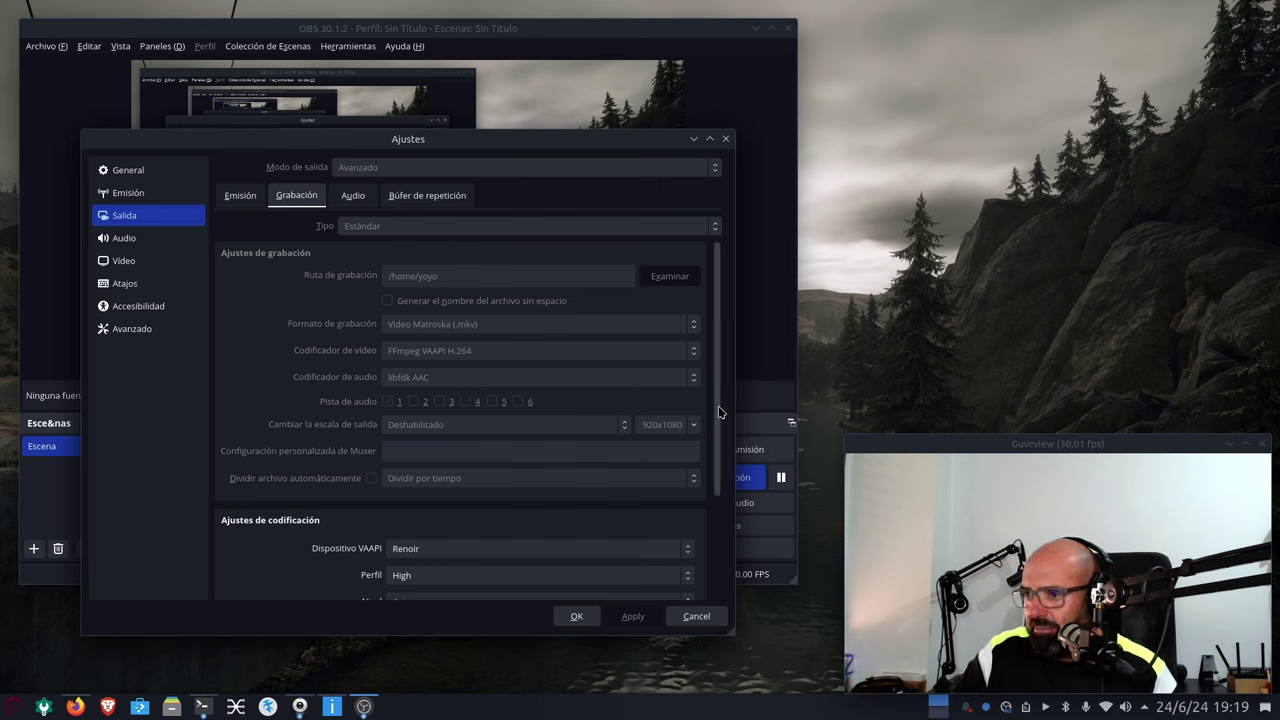
pyautogui.scroll(-1, 716, 446)
pyautogui.moveTo(716, 446); pyautogui.dragTo(707, 535)
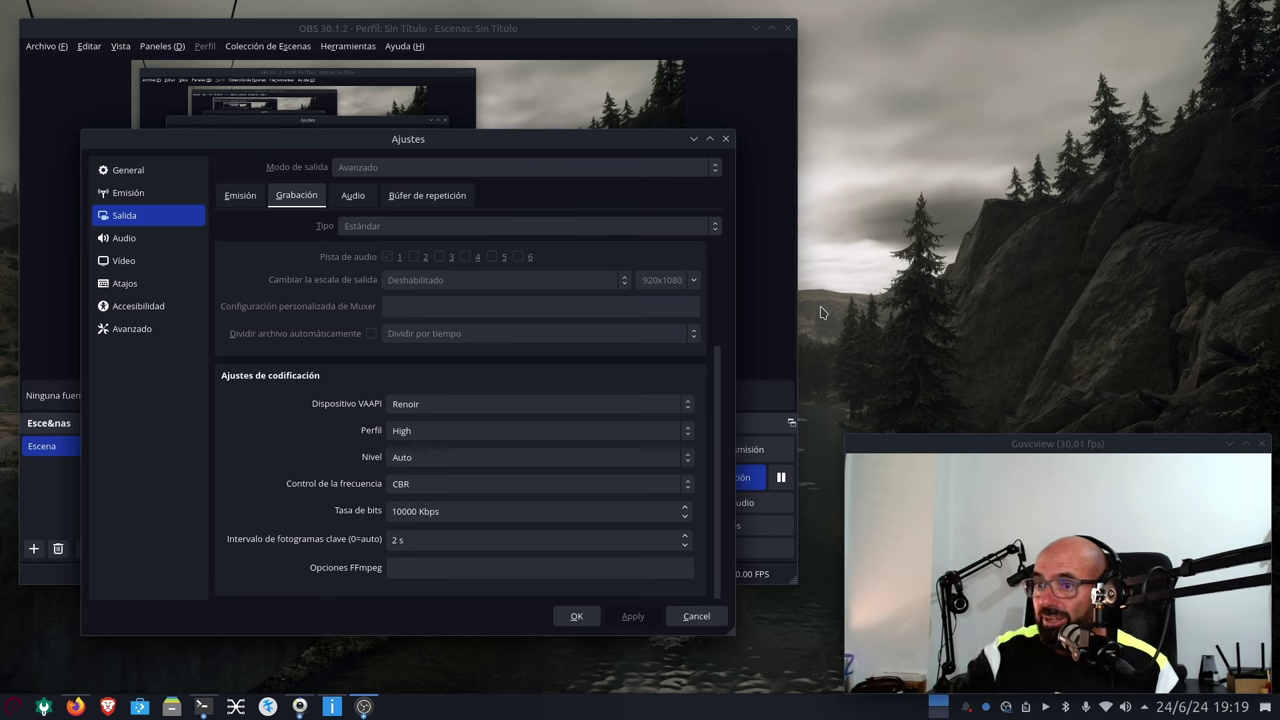
pyautogui.click(250, 195)
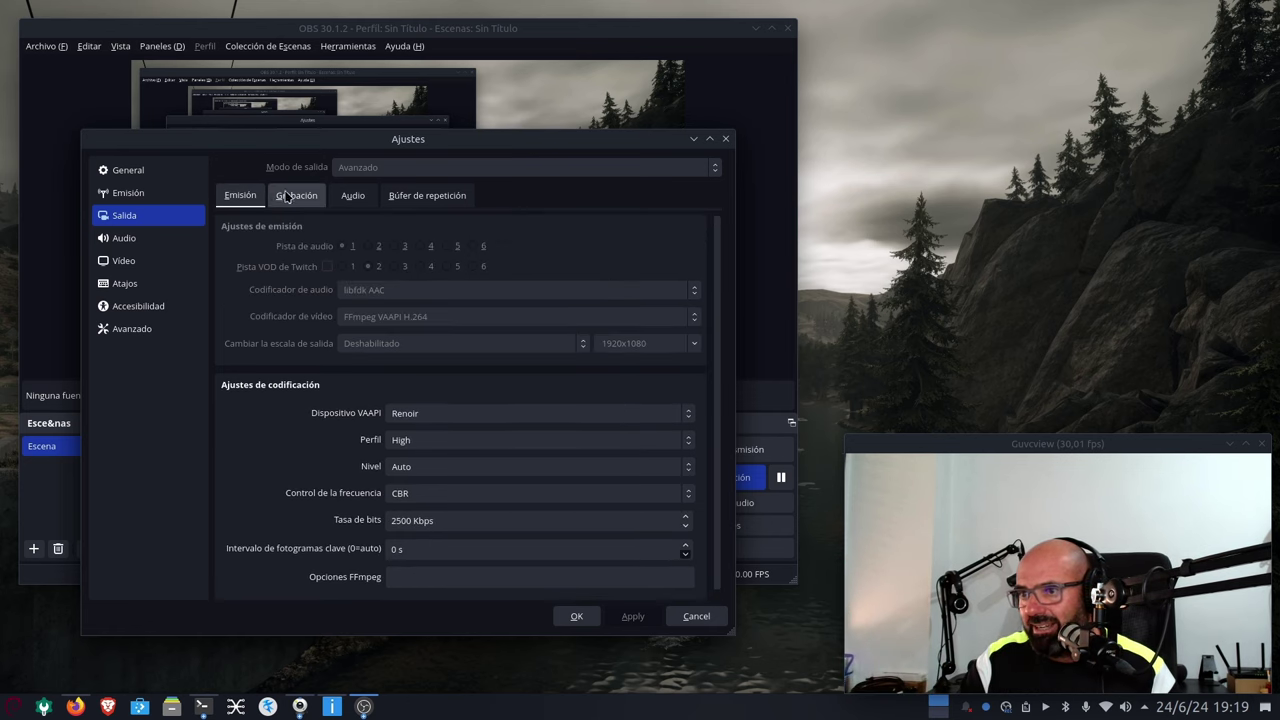
pyautogui.click(290, 196)
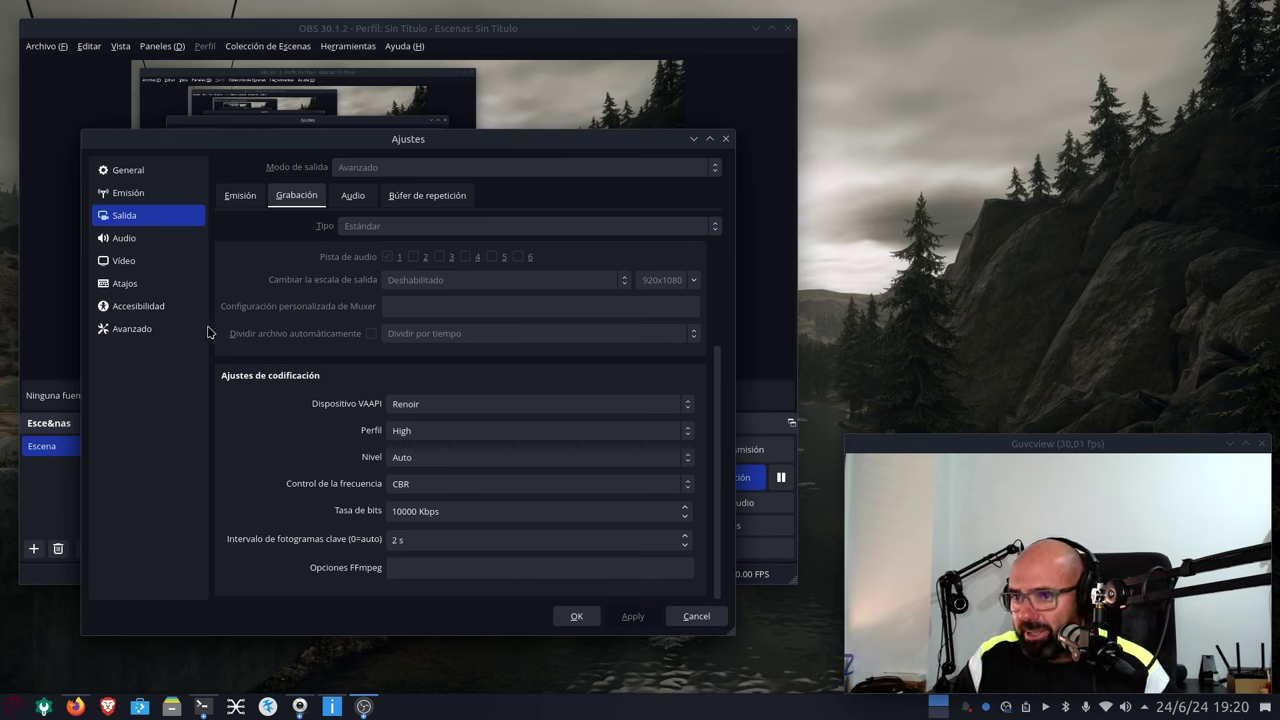
# - Review the global audio devices, the bitrates of the audio tracks, and the video resolution and frame rate settings
pyautogui.click(160, 238)
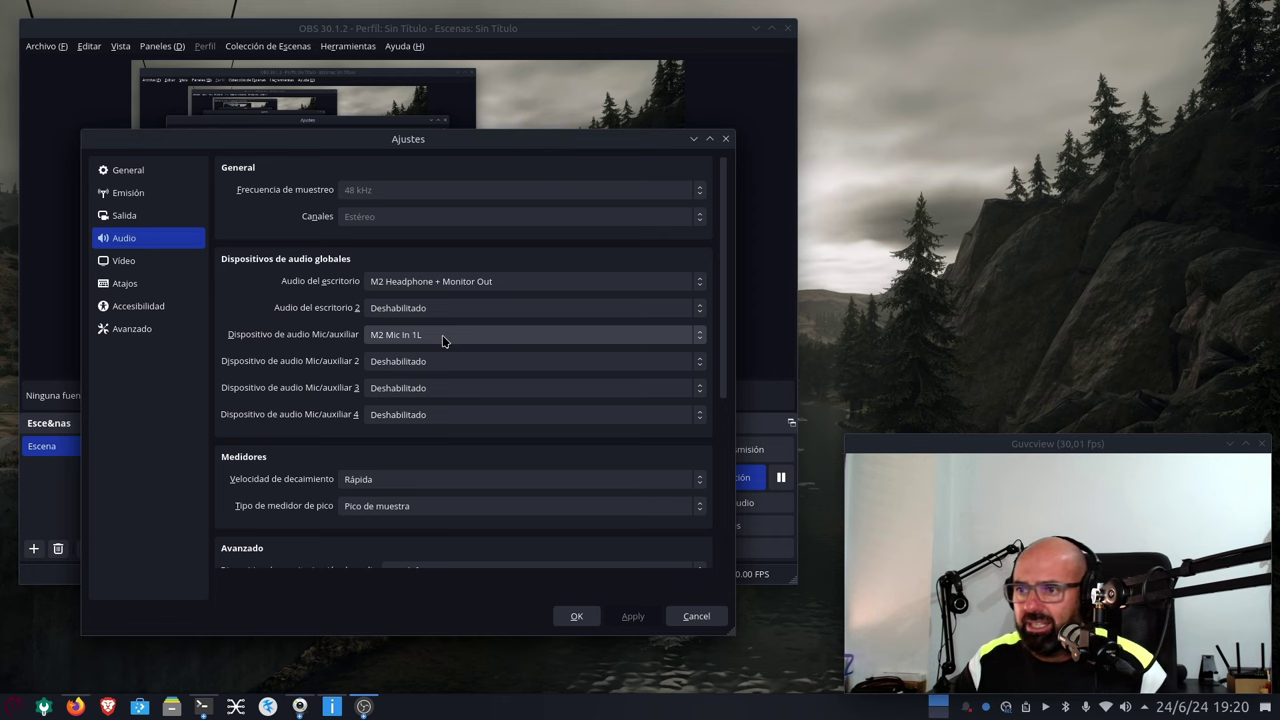
pyautogui.click(120, 215)
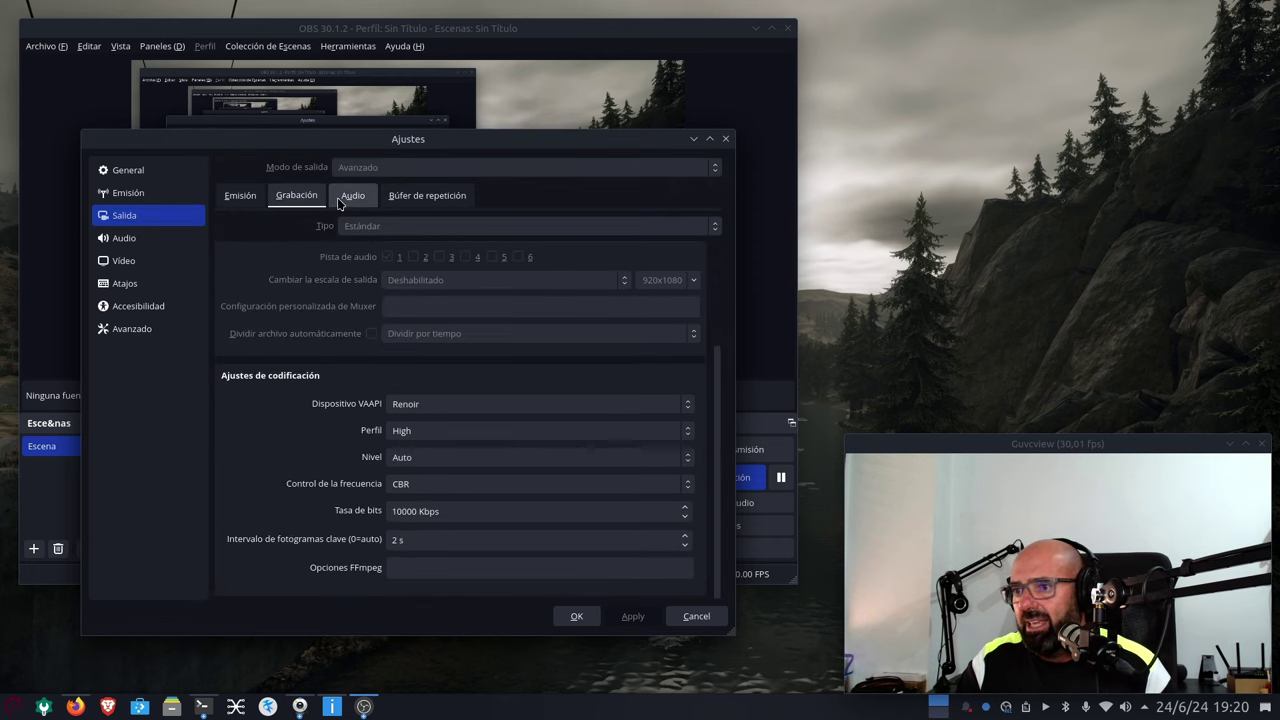
pyautogui.click(345, 199)
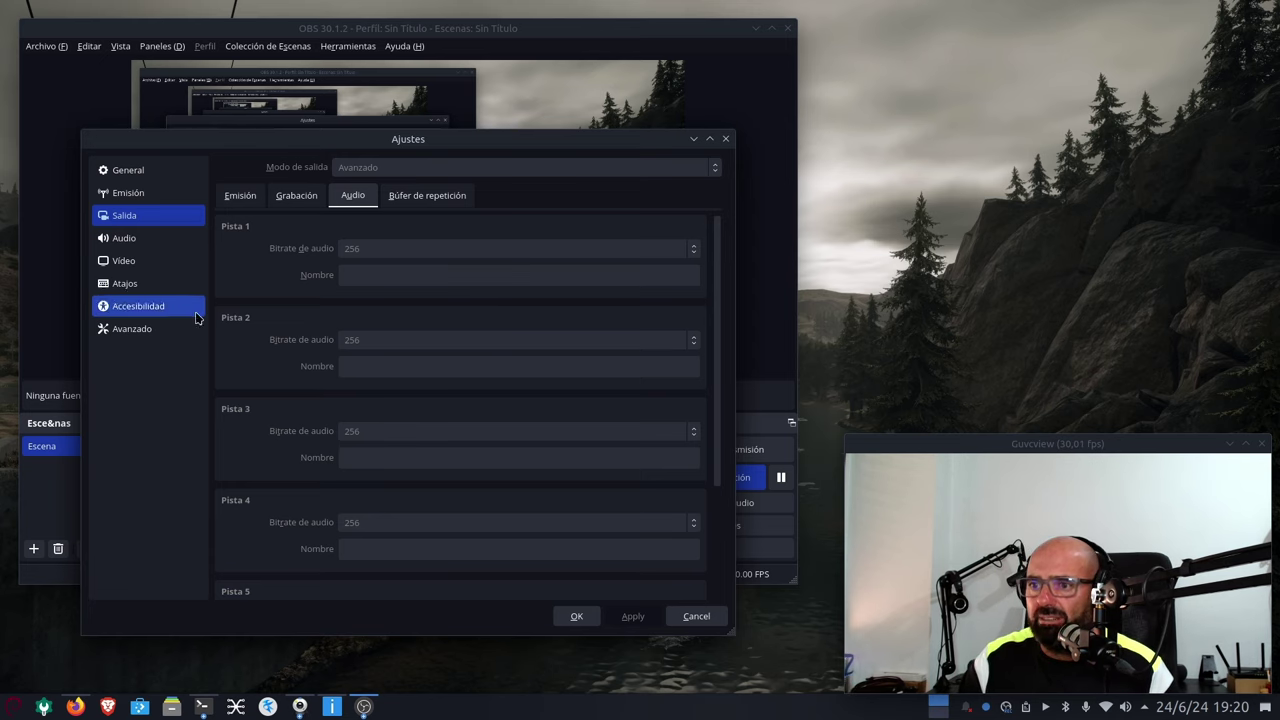
pyautogui.click(125, 260)
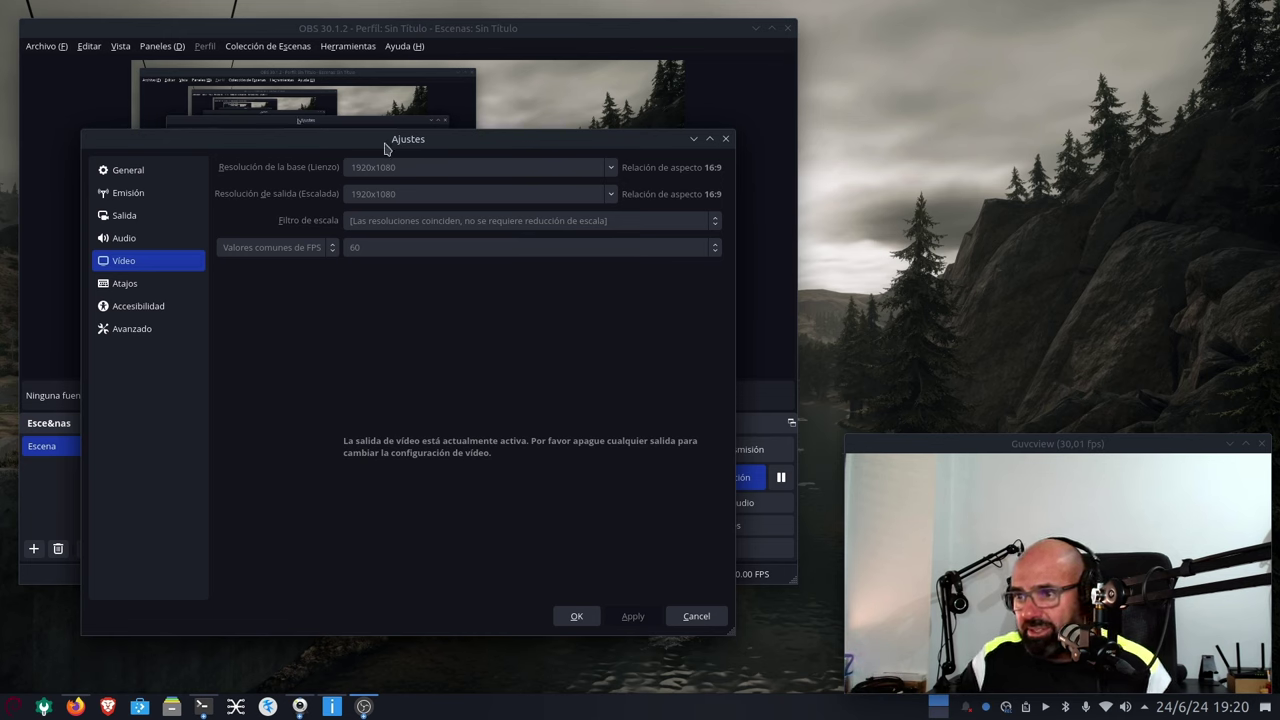
# - Compare the recording format with the advanced option for automatic conversion to mp4, moving the settings window aside before closing it
pyautogui.click(110, 334)
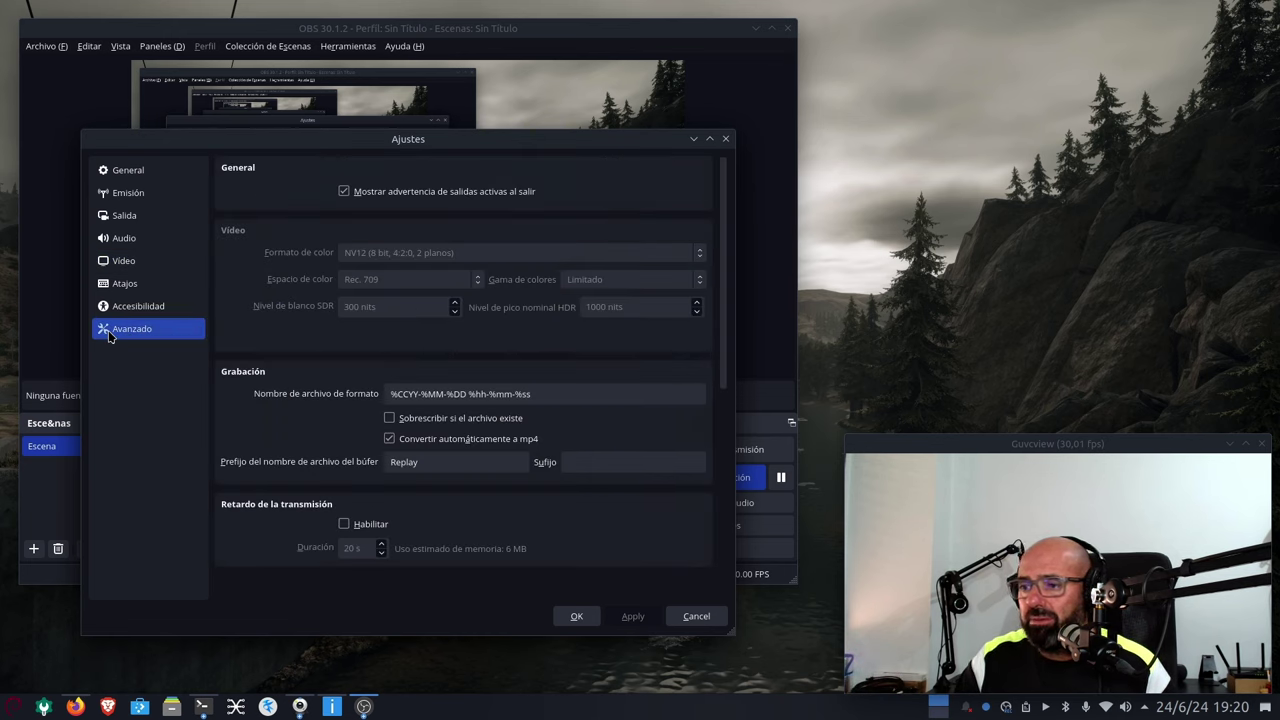
pyautogui.click(135, 215)
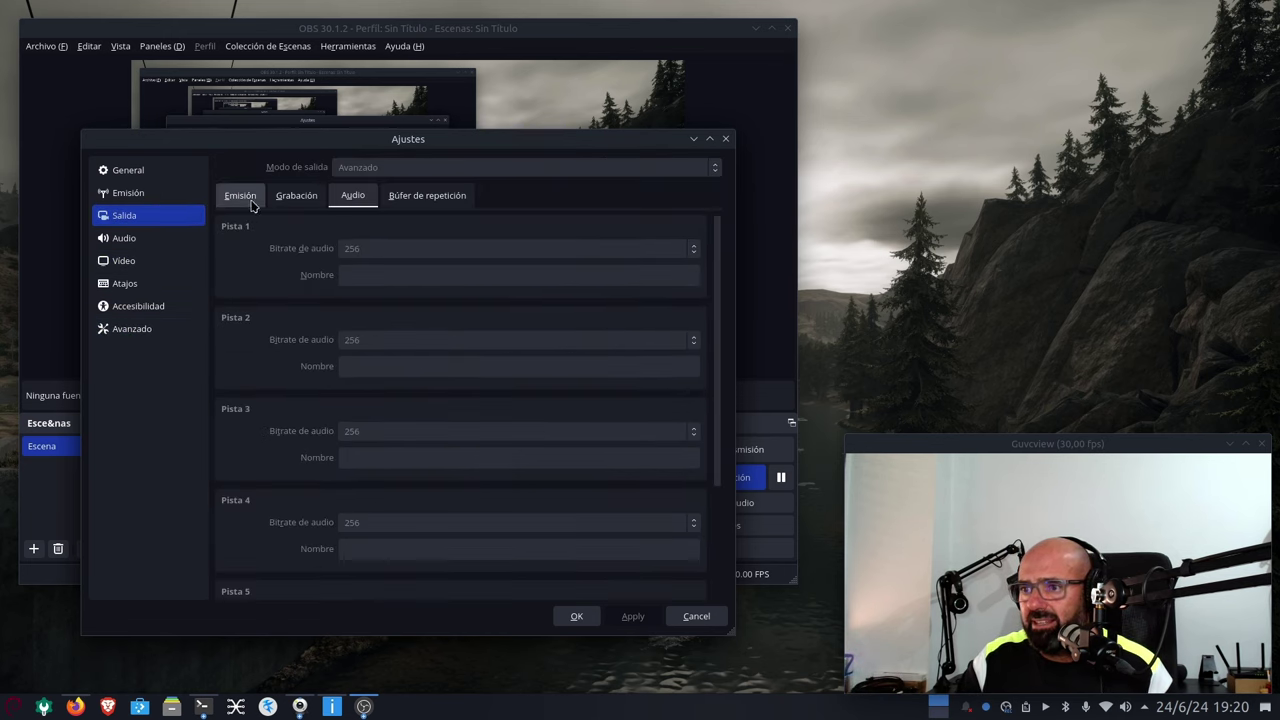
pyautogui.click(296, 198)
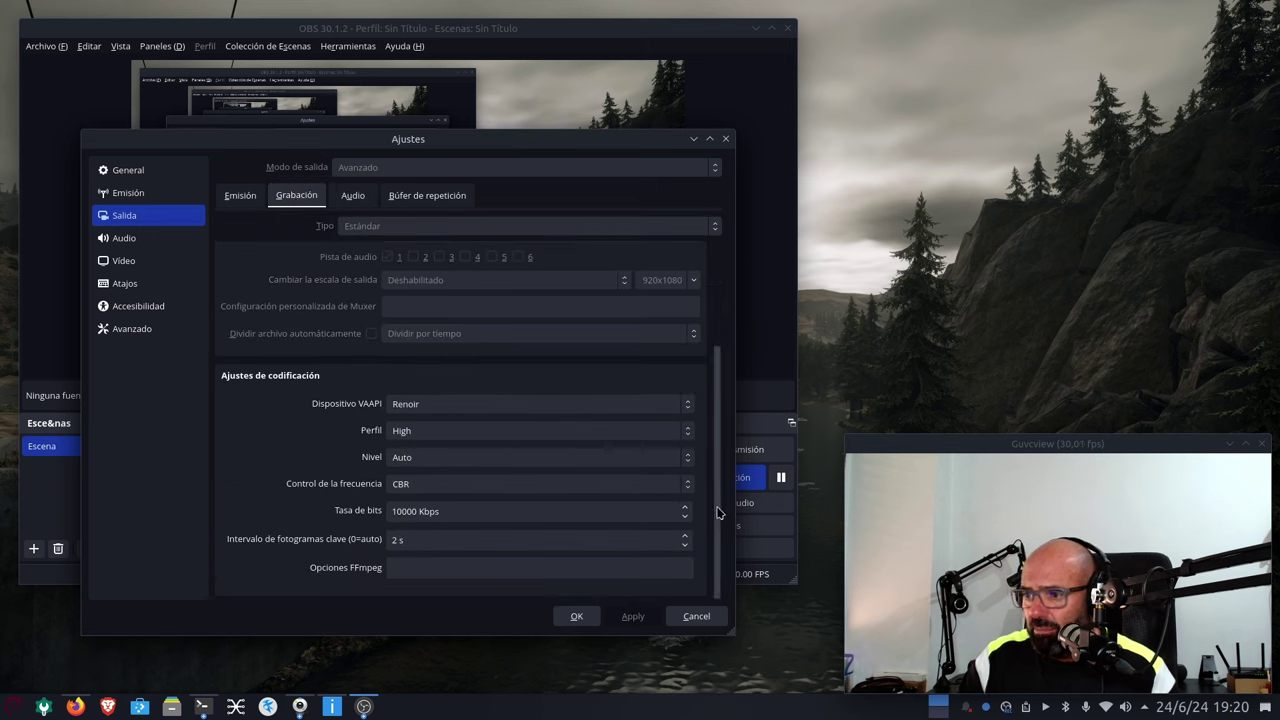
pyautogui.scroll(3, 713, 420)
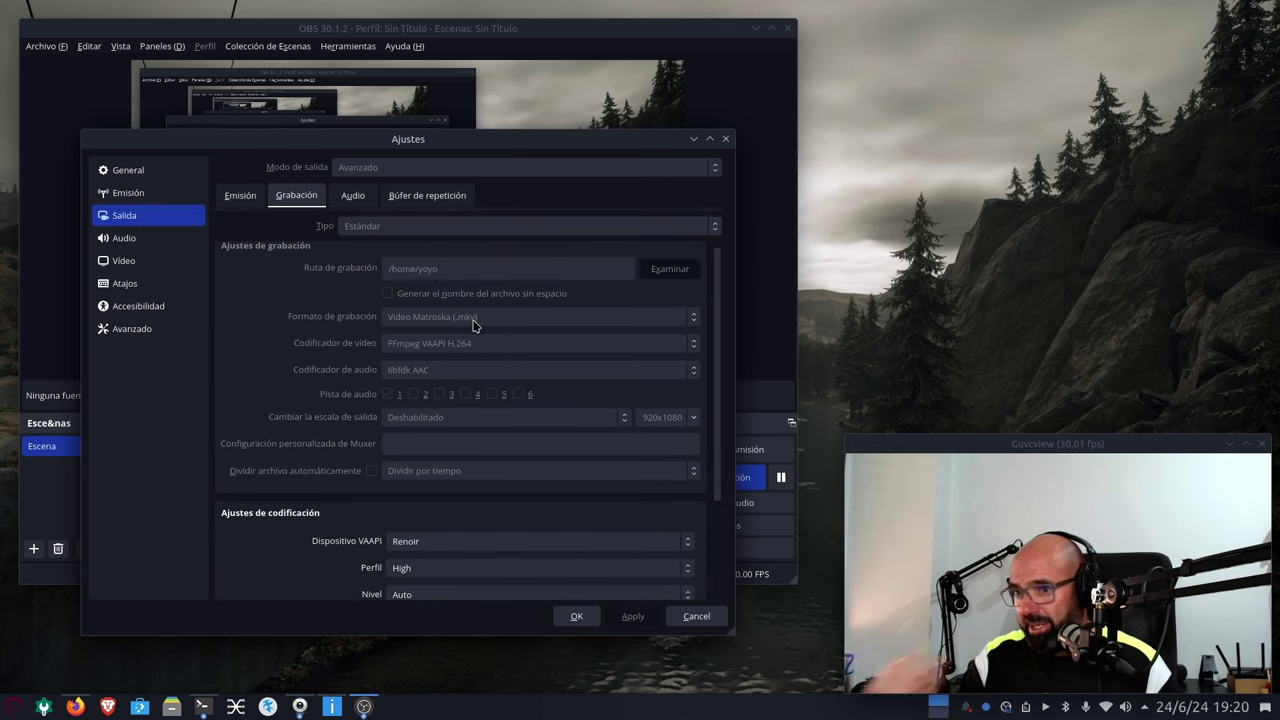
pyautogui.click(125, 333)
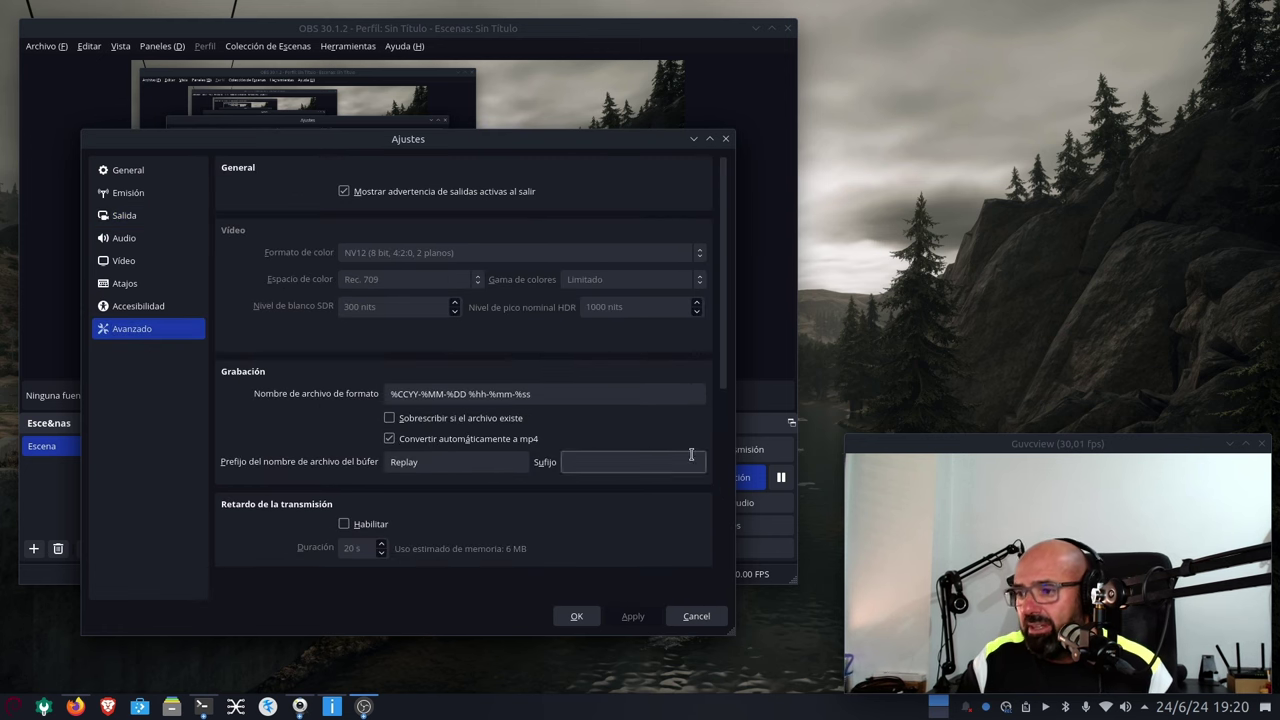
pyautogui.moveTo(651, 145); pyautogui.dragTo(514, 158)
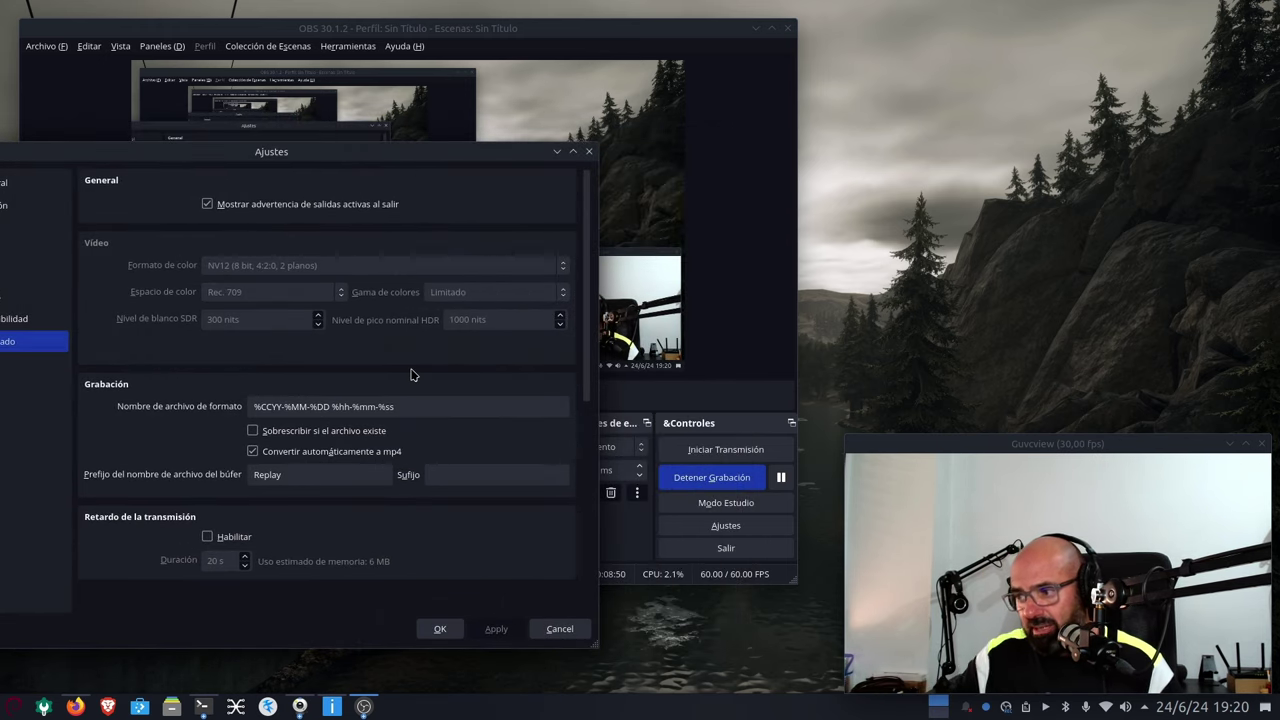
pyautogui.click(440, 632)
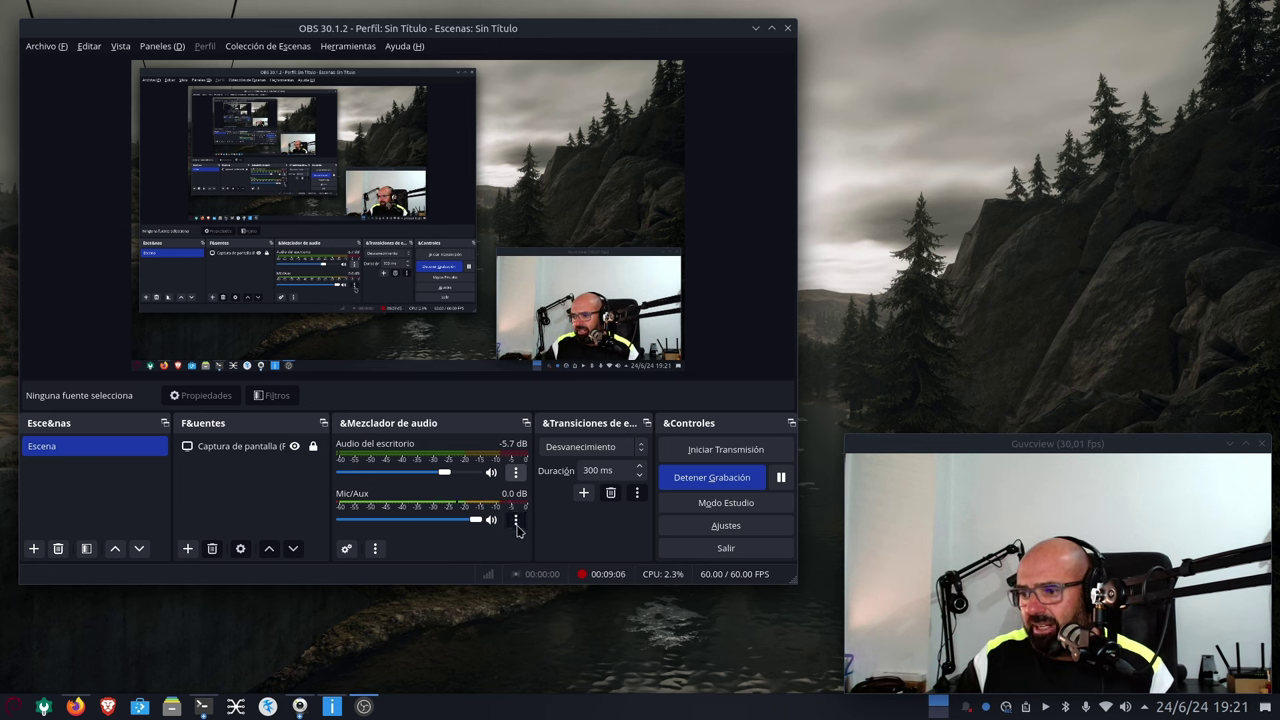
# - Check the advanced audio properties for the Mic/Aux mono option and the Mic/Aux properties for its input device
pyautogui.click(515, 519)
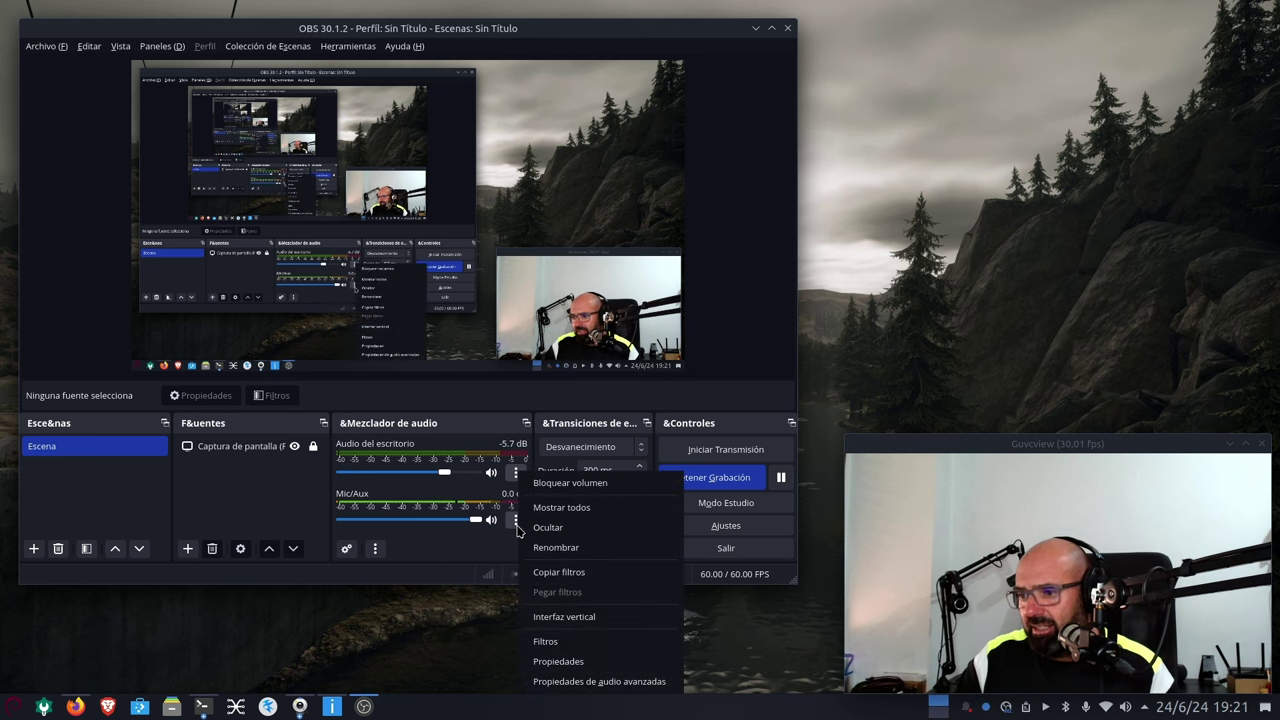
pyautogui.click(598, 682)
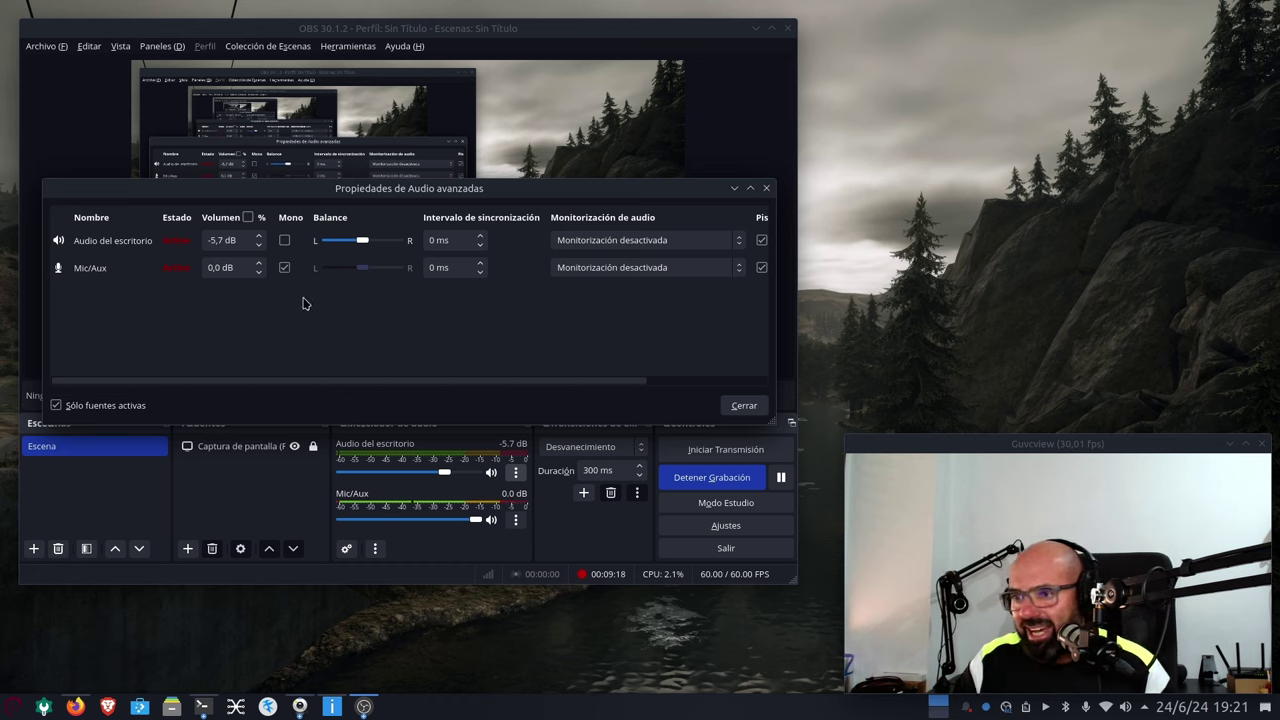
pyautogui.click(744, 410)
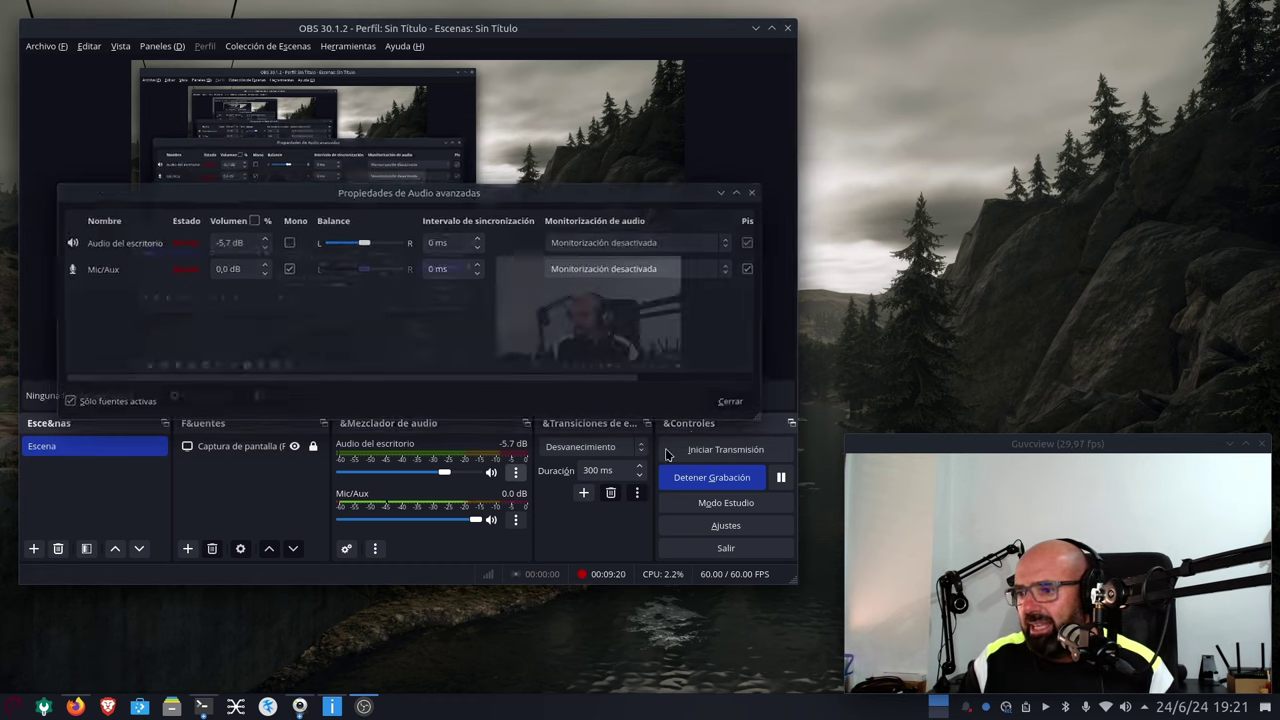
pyautogui.click(515, 519)
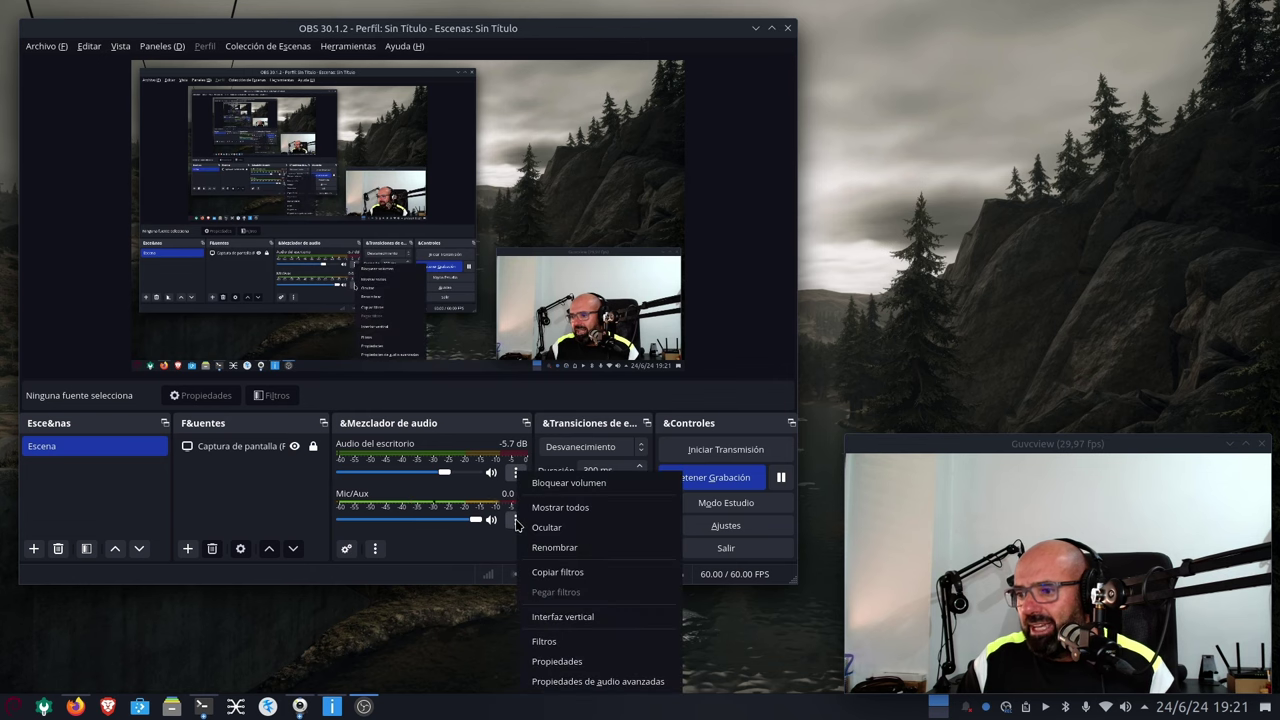
pyautogui.click(568, 661)
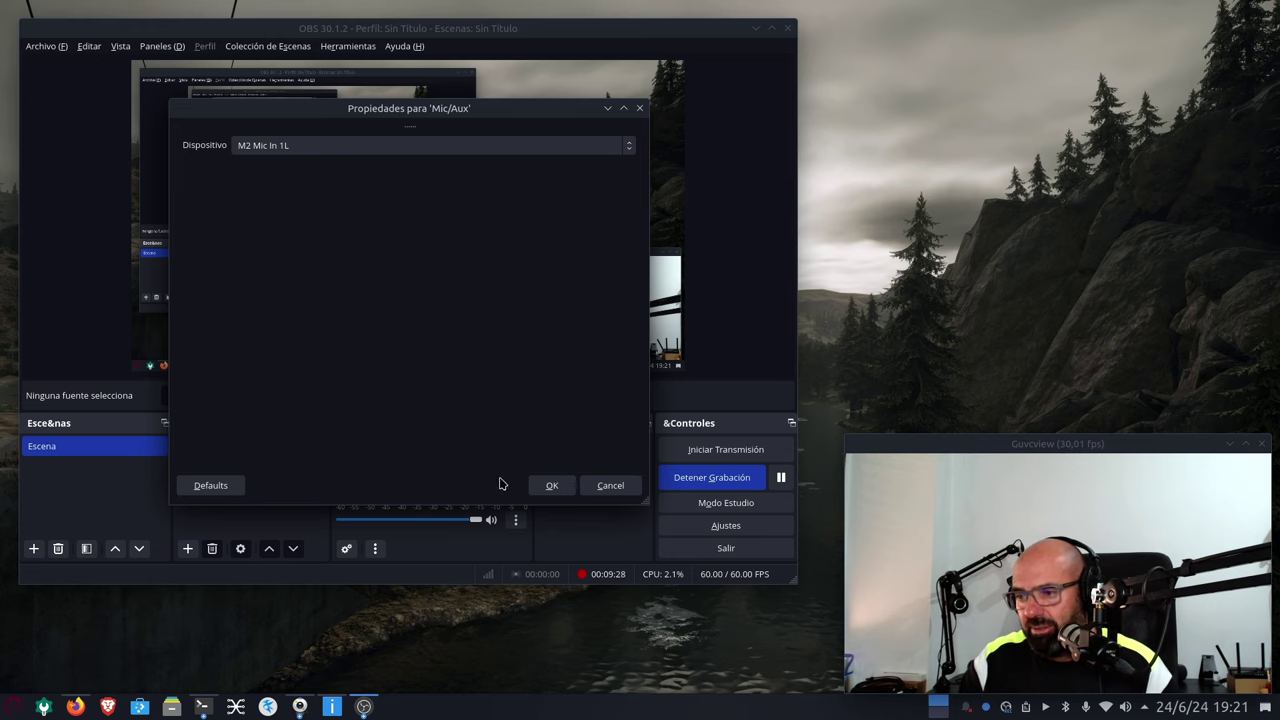
pyautogui.click(552, 485)
# - Review the compressor and limiter filters applied to Mic/Aux, then close the filters window
pyautogui.click(516, 519)
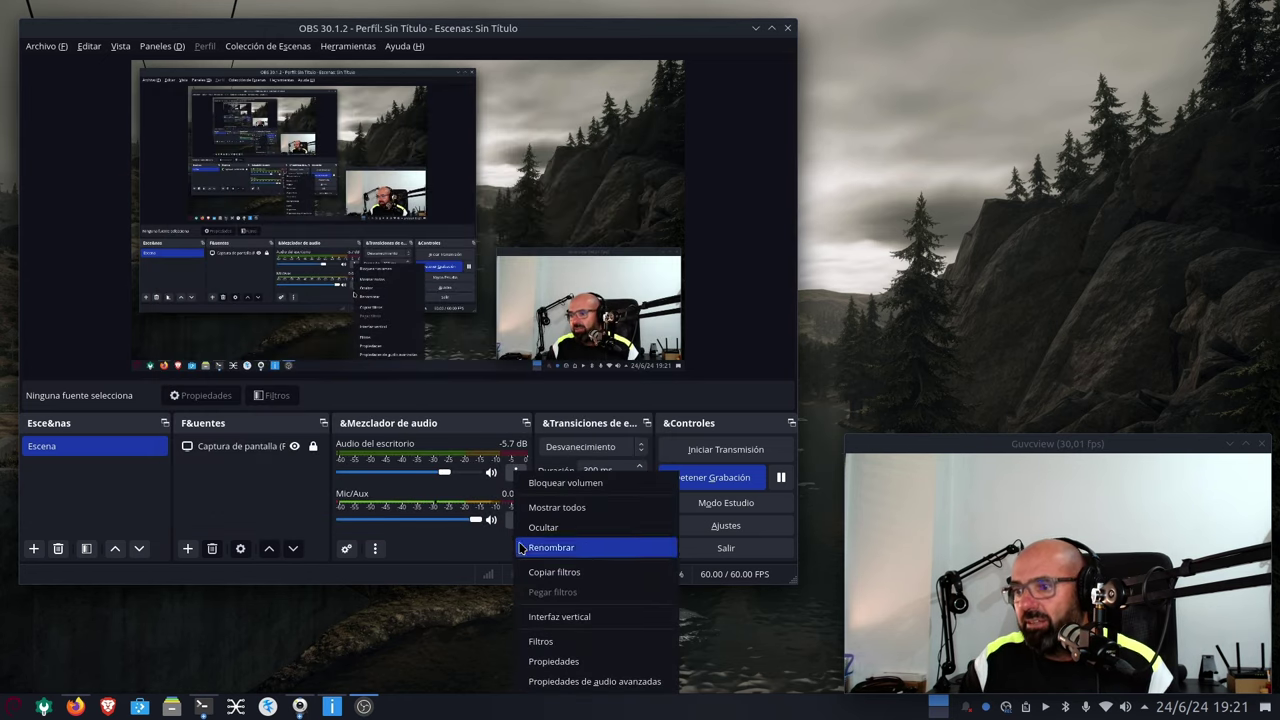
pyautogui.click(540, 641)
pyautogui.moveTo(368, 60); pyautogui.dragTo(356, 160)
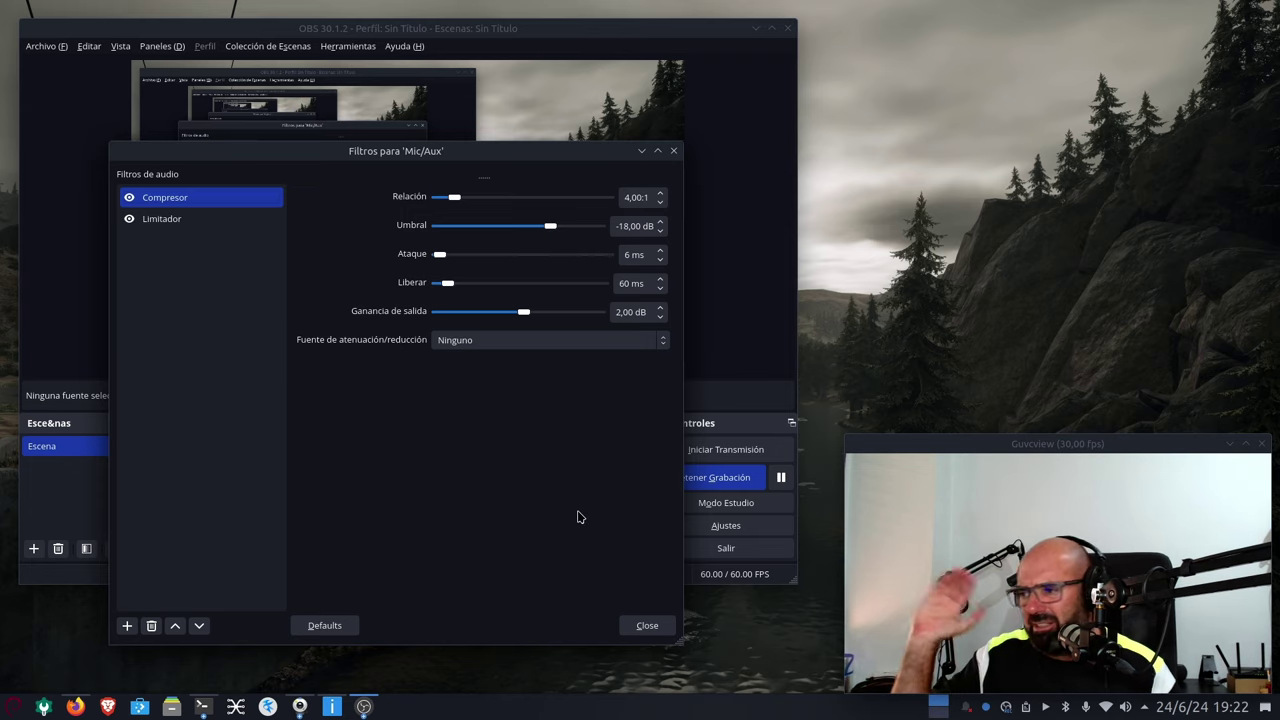
pyautogui.click(165, 224)
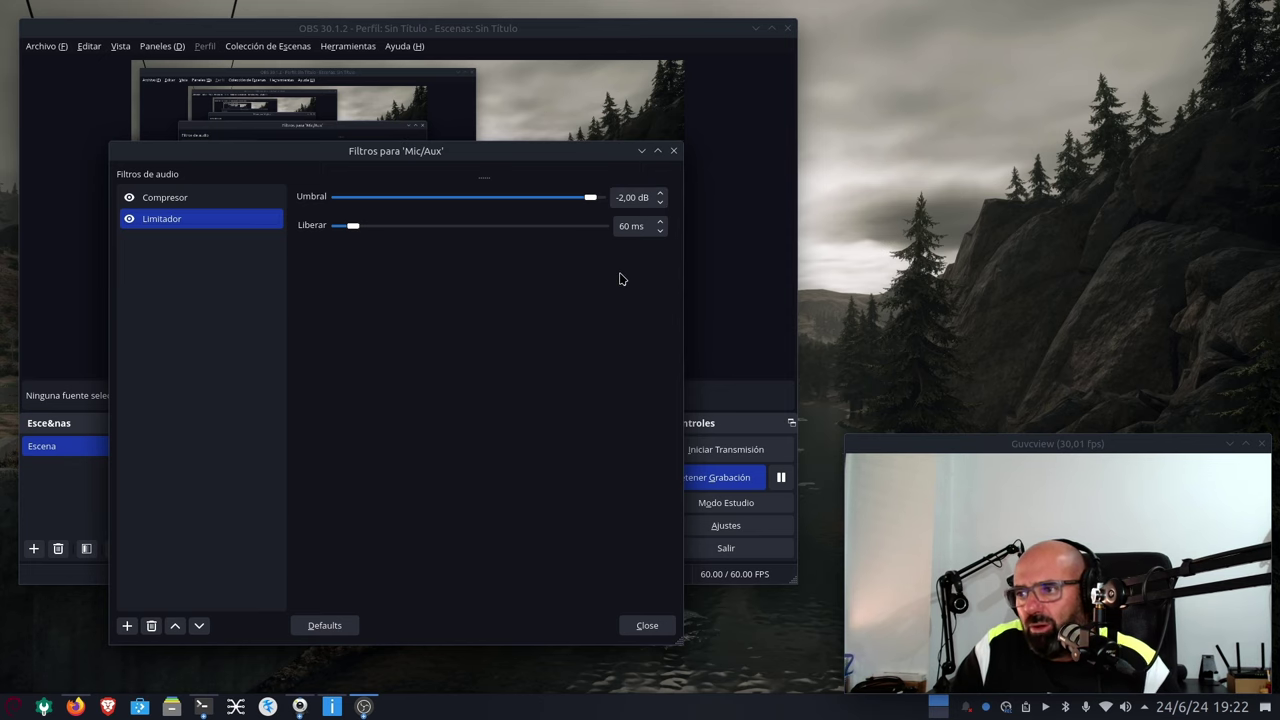
pyautogui.click(648, 625)
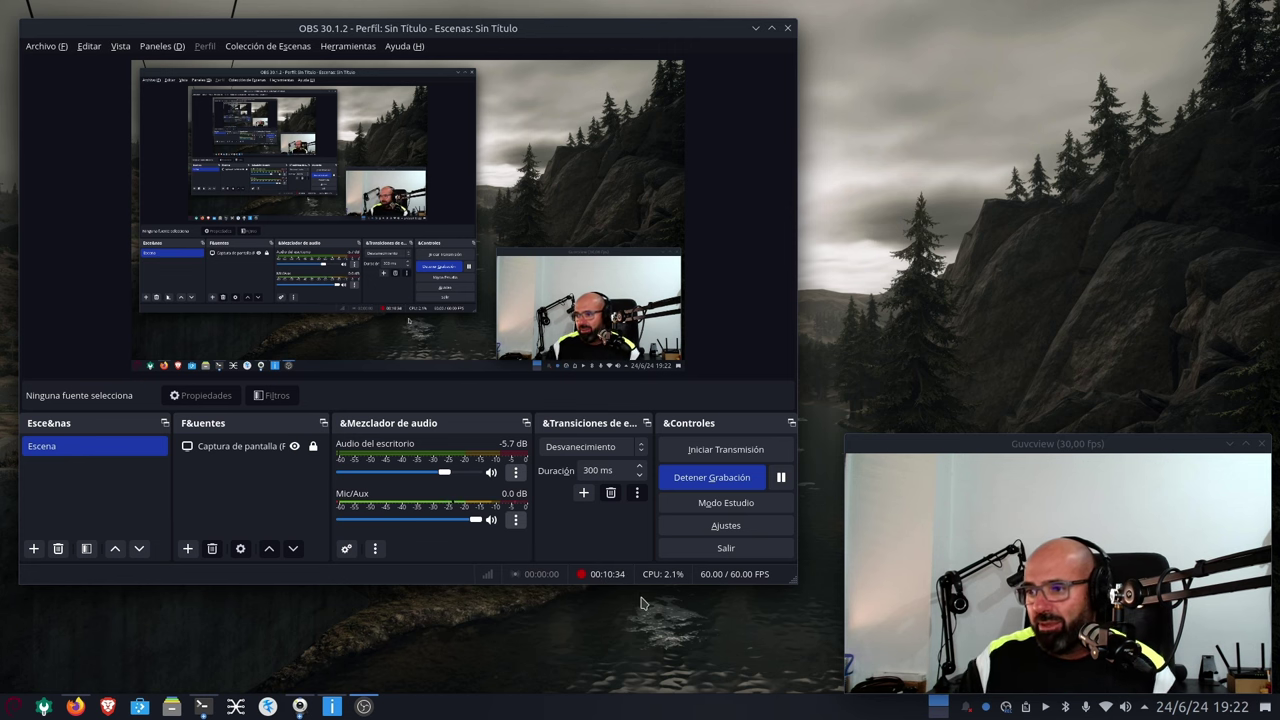
# - Minimize OBS, return to Firefox and close the enlarged MOTU M2 product photo
pyautogui.click(756, 28)
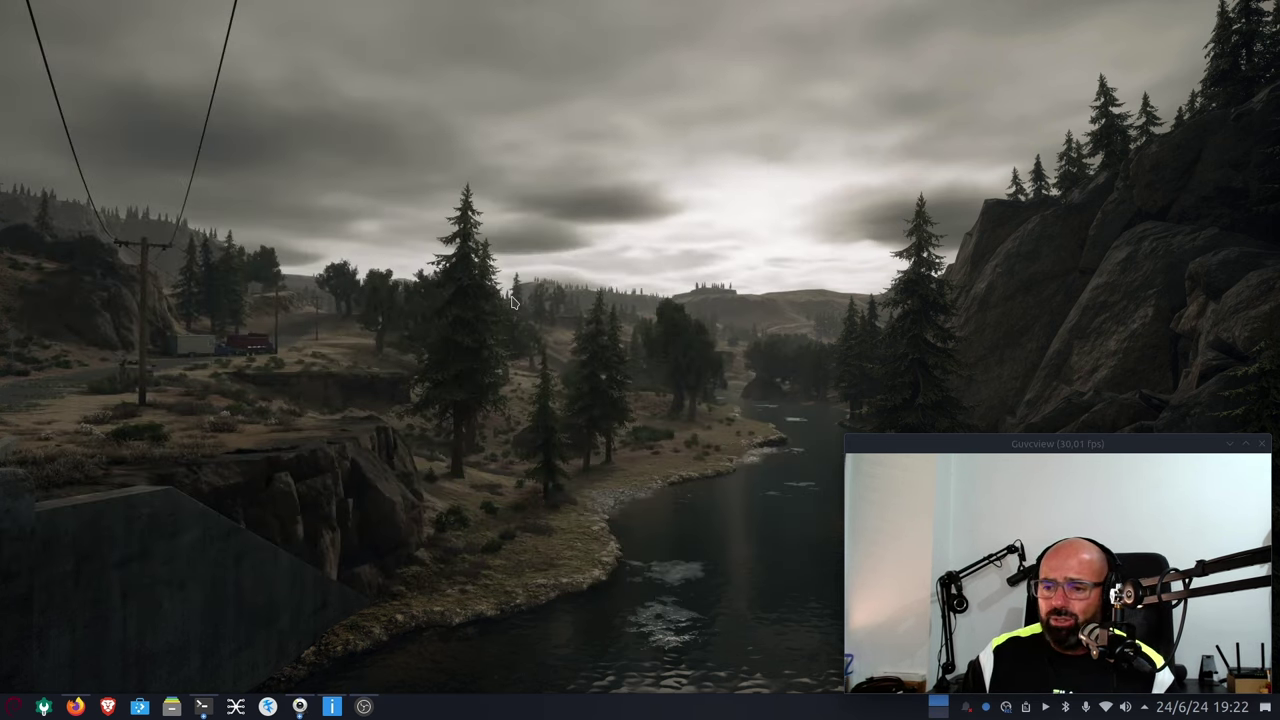
pyautogui.click(76, 707)
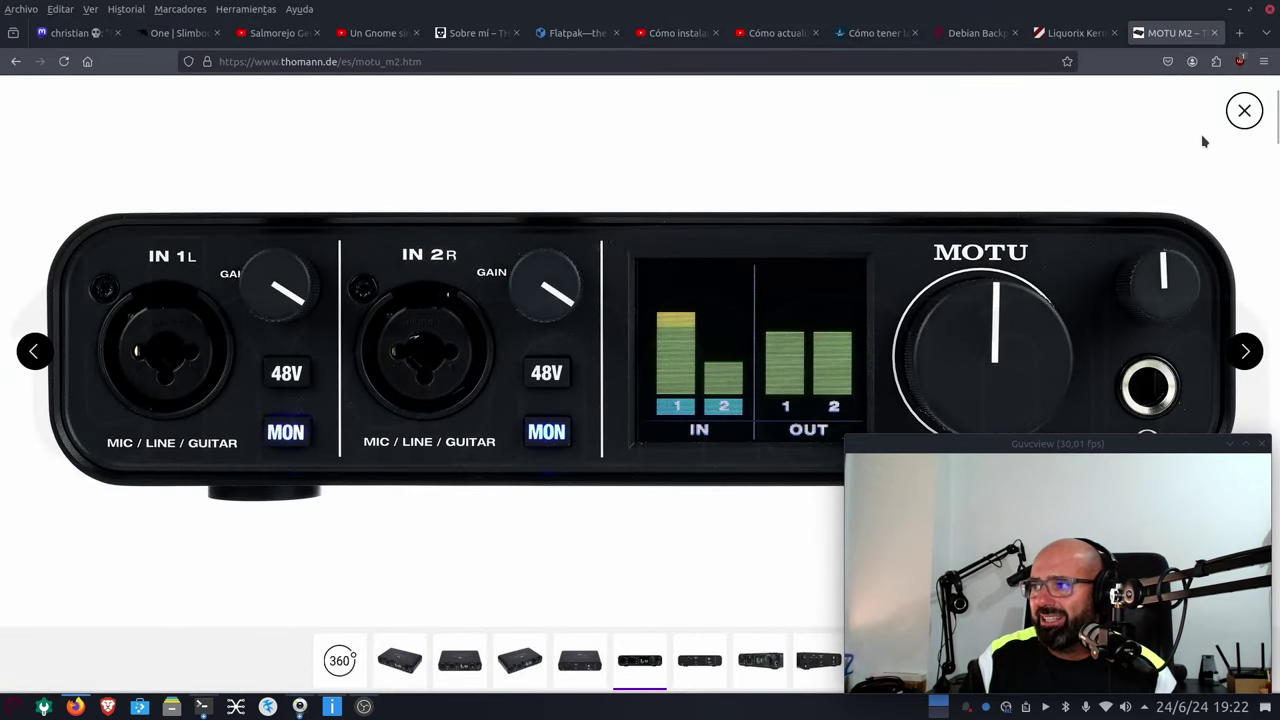
pyautogui.click(1238, 120)
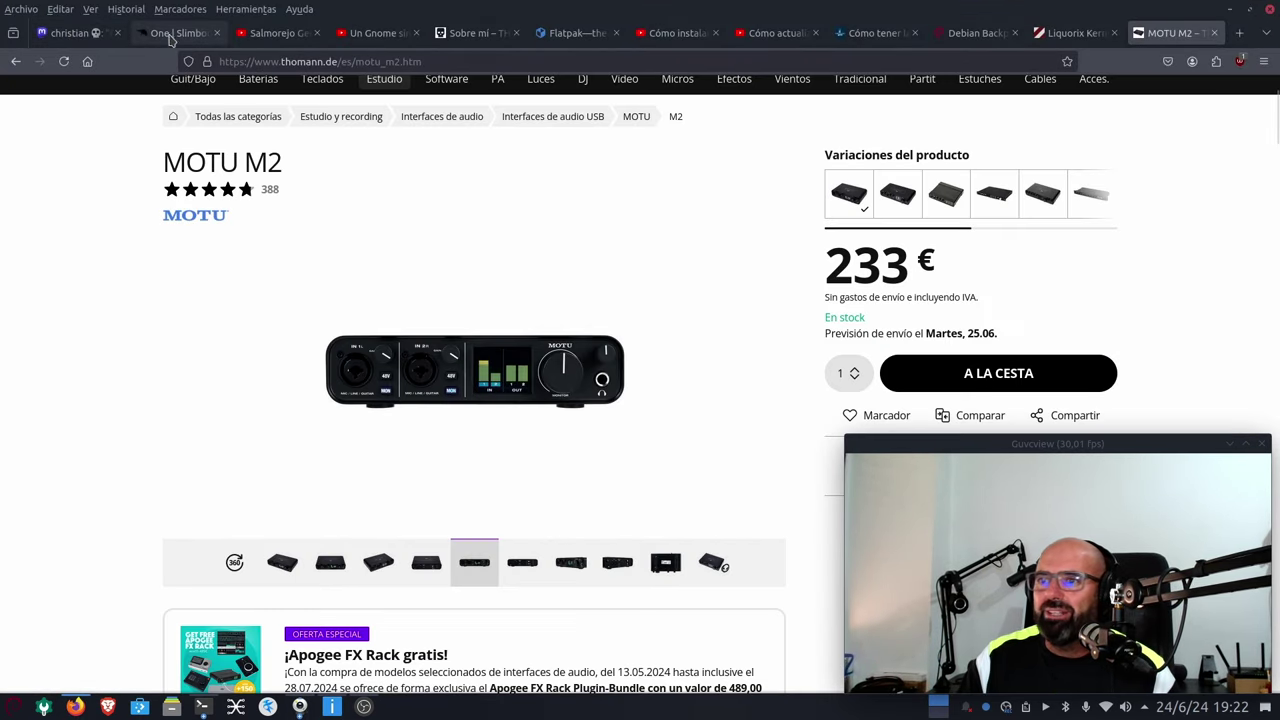
# - Go to the Flatpak Debian Quick Setup page and review the install commands for flatpak and the GNOME and KDE software plugins
pyautogui.click(269, 36)
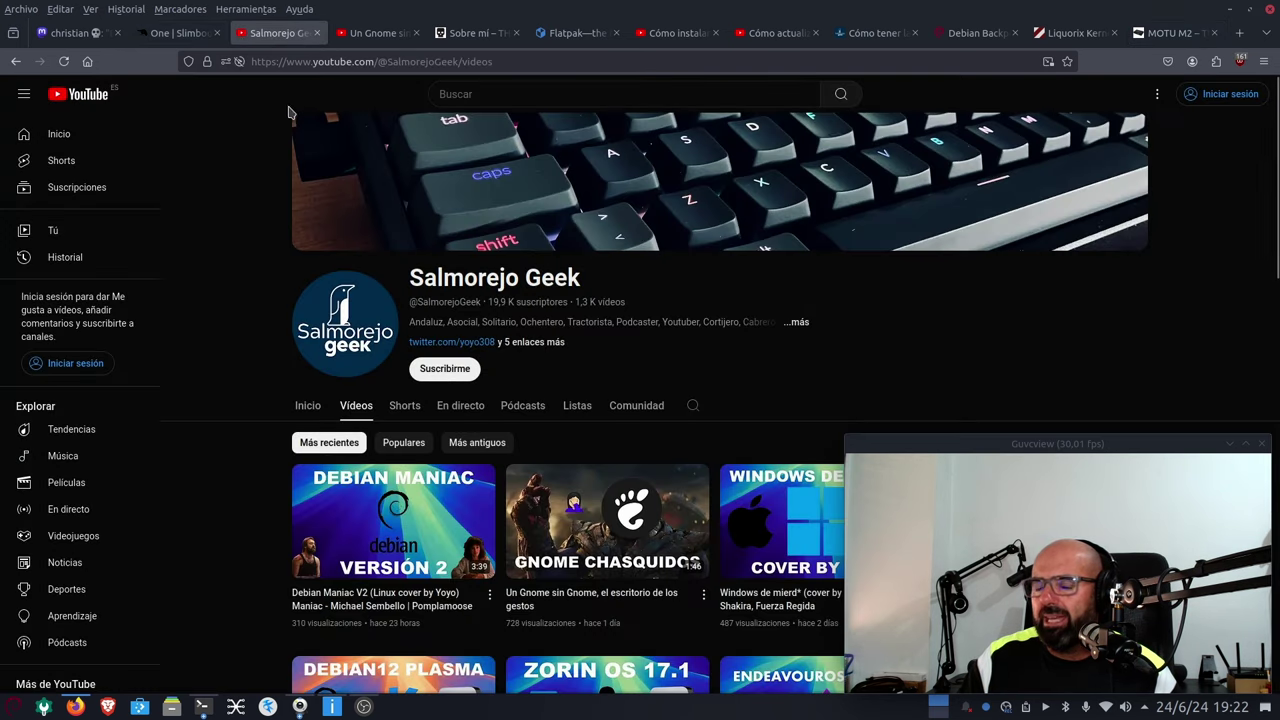
pyautogui.click(366, 45)
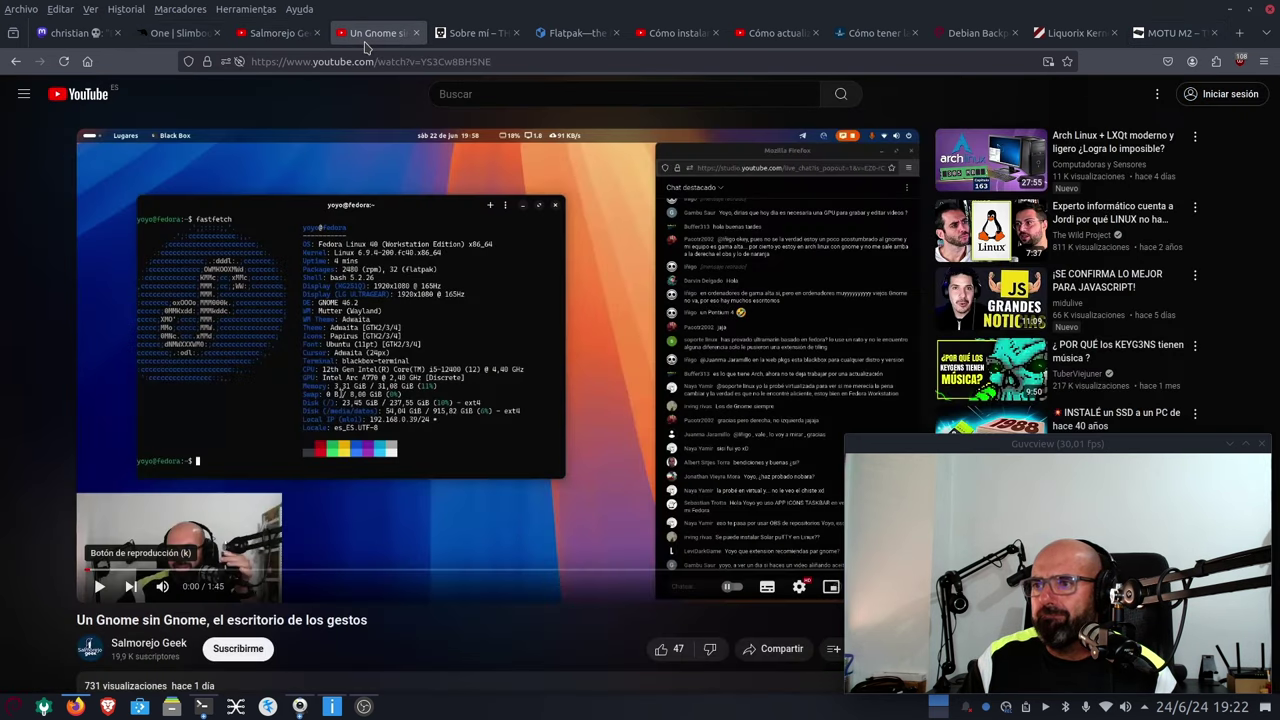
pyautogui.click(469, 38)
pyautogui.click(575, 34)
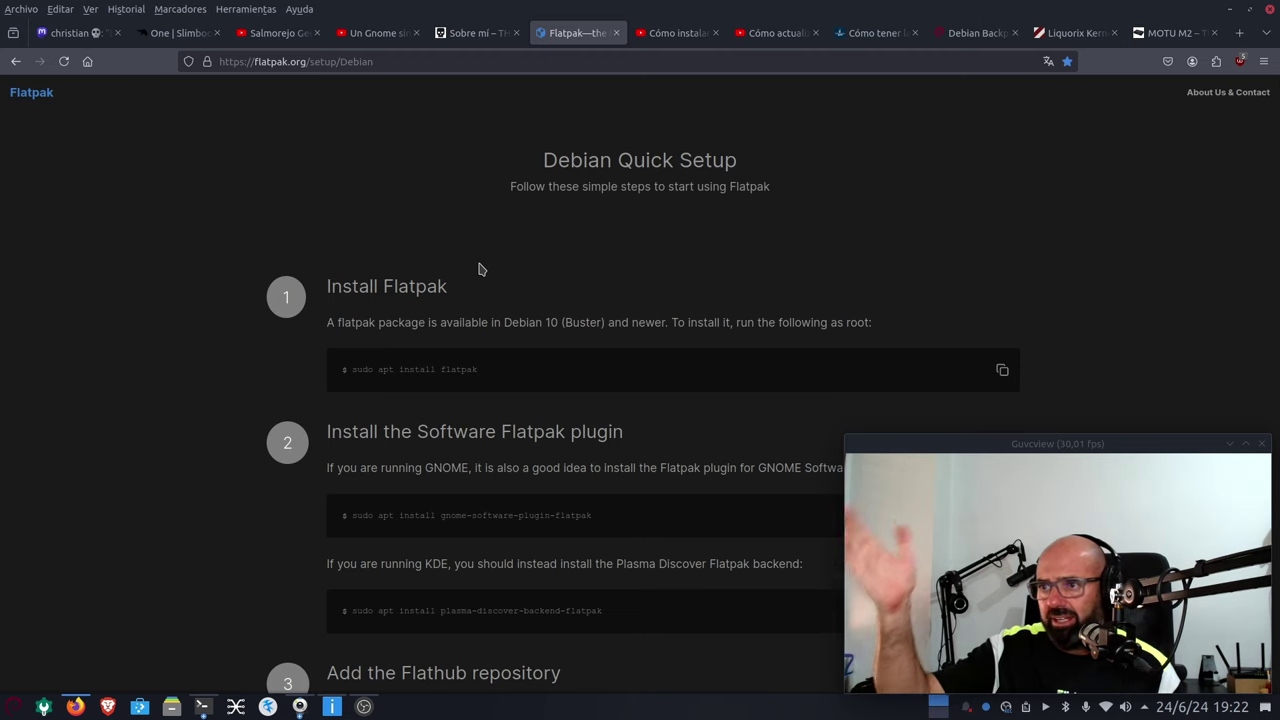
pyautogui.scroll(-2, 404, 331)
pyautogui.scroll(-3, 380, 270)
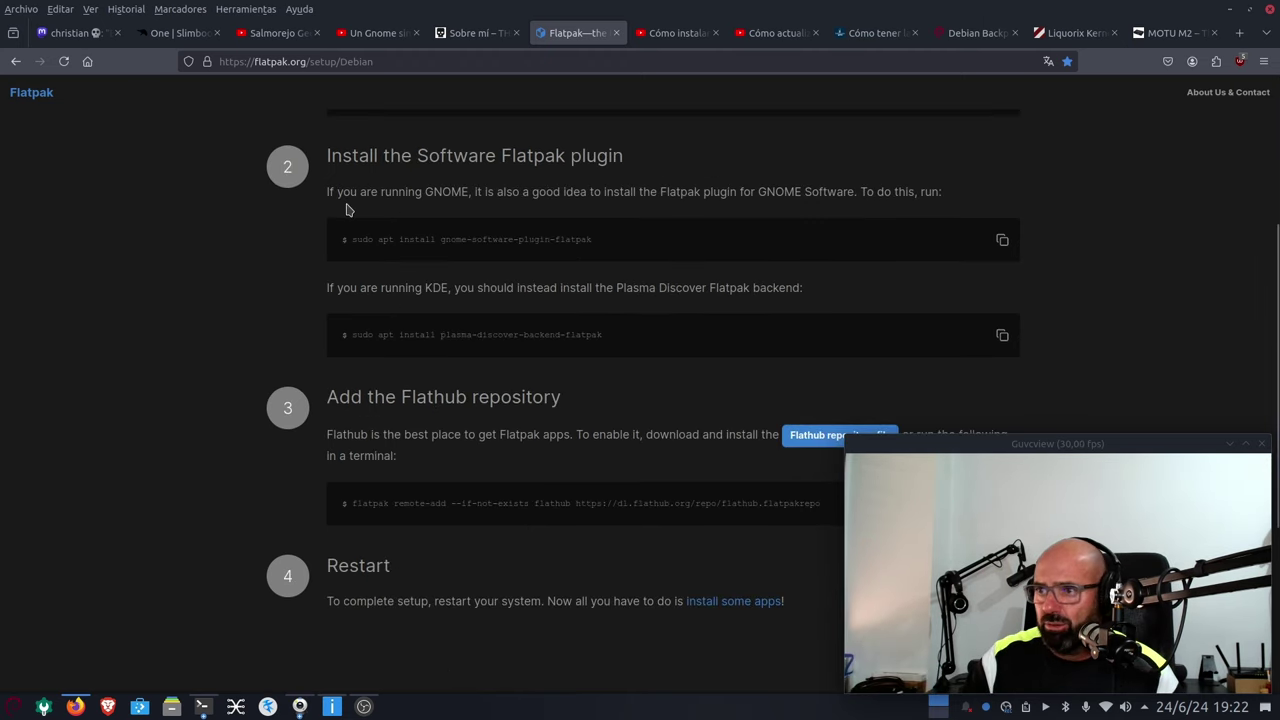
pyautogui.scroll(5, 463, 366)
pyautogui.scroll(-3, 500, 345)
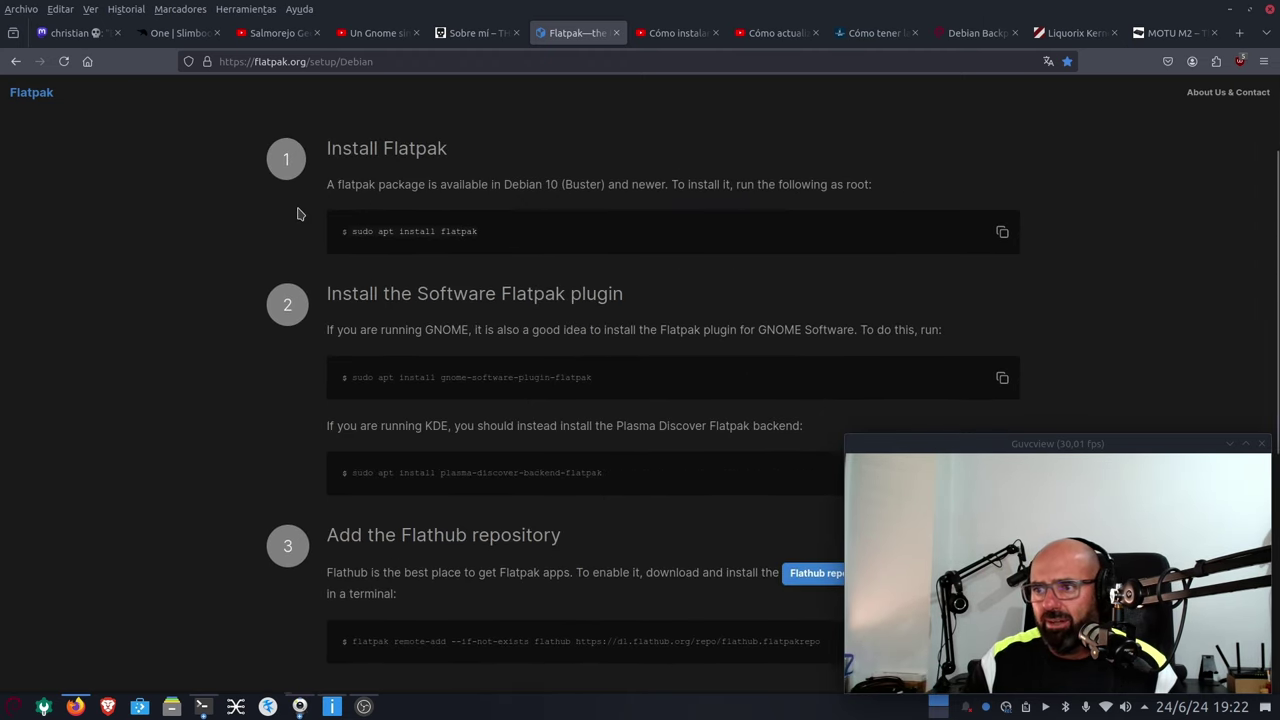
pyautogui.scroll(-3, 393, 363)
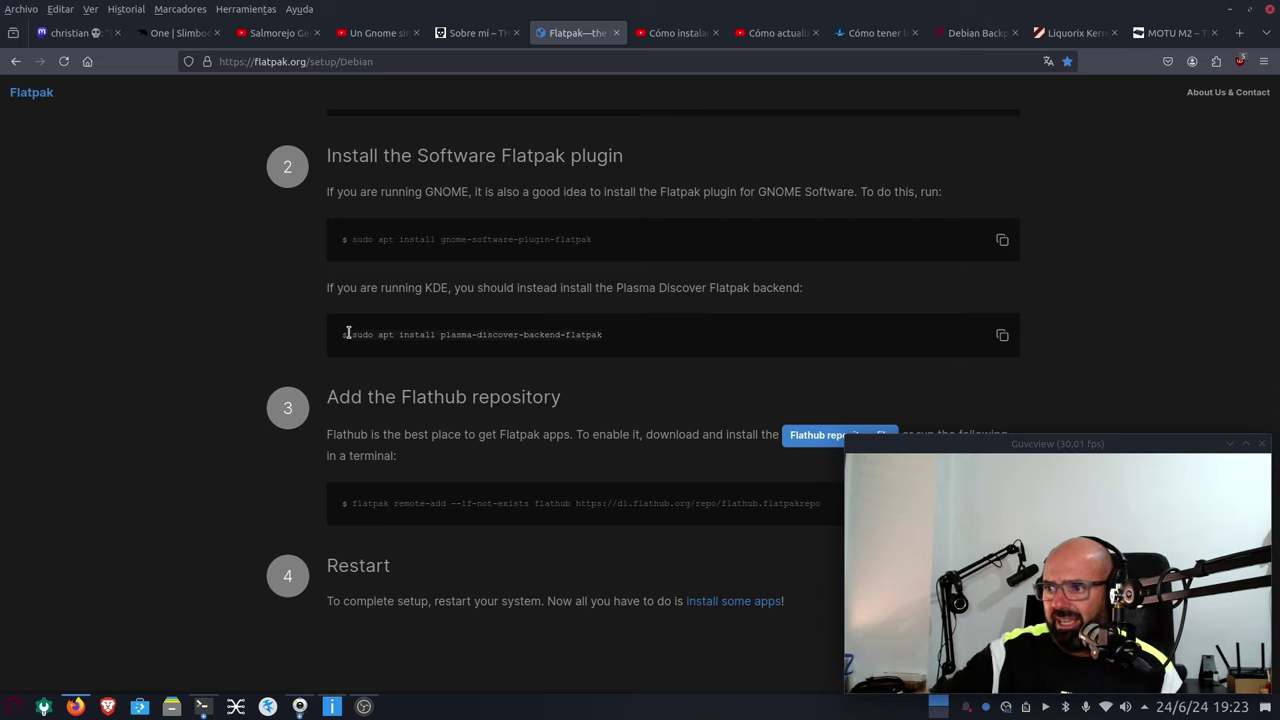
# - Open Discover, check its preferences for the Flathub and Debian software sources, and close it
pyautogui.click(139, 708)
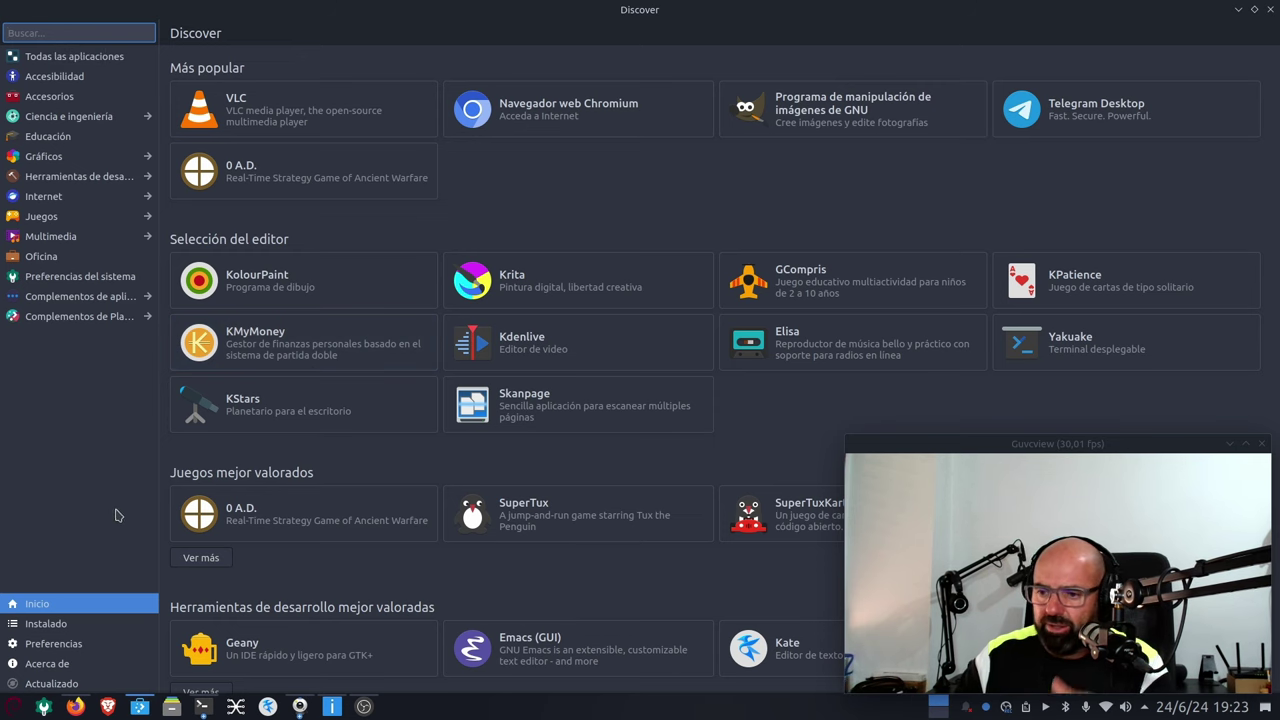
pyautogui.click(50, 643)
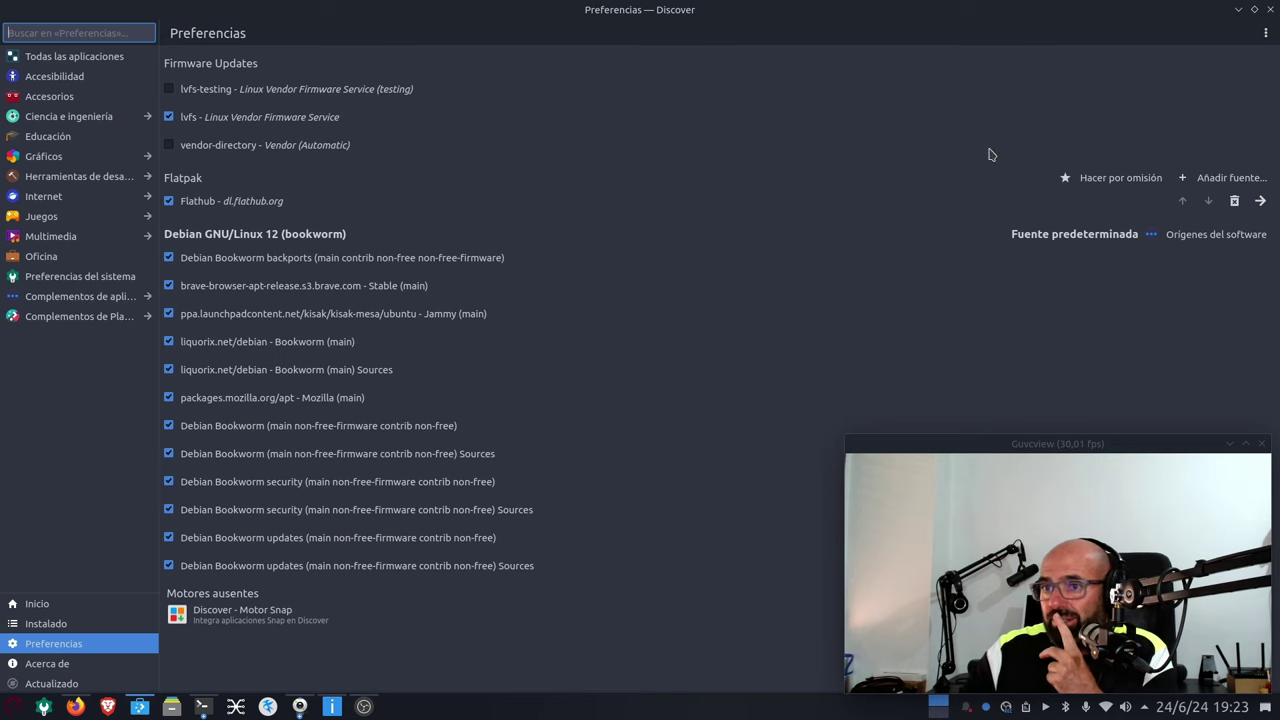
pyautogui.click(1270, 9)
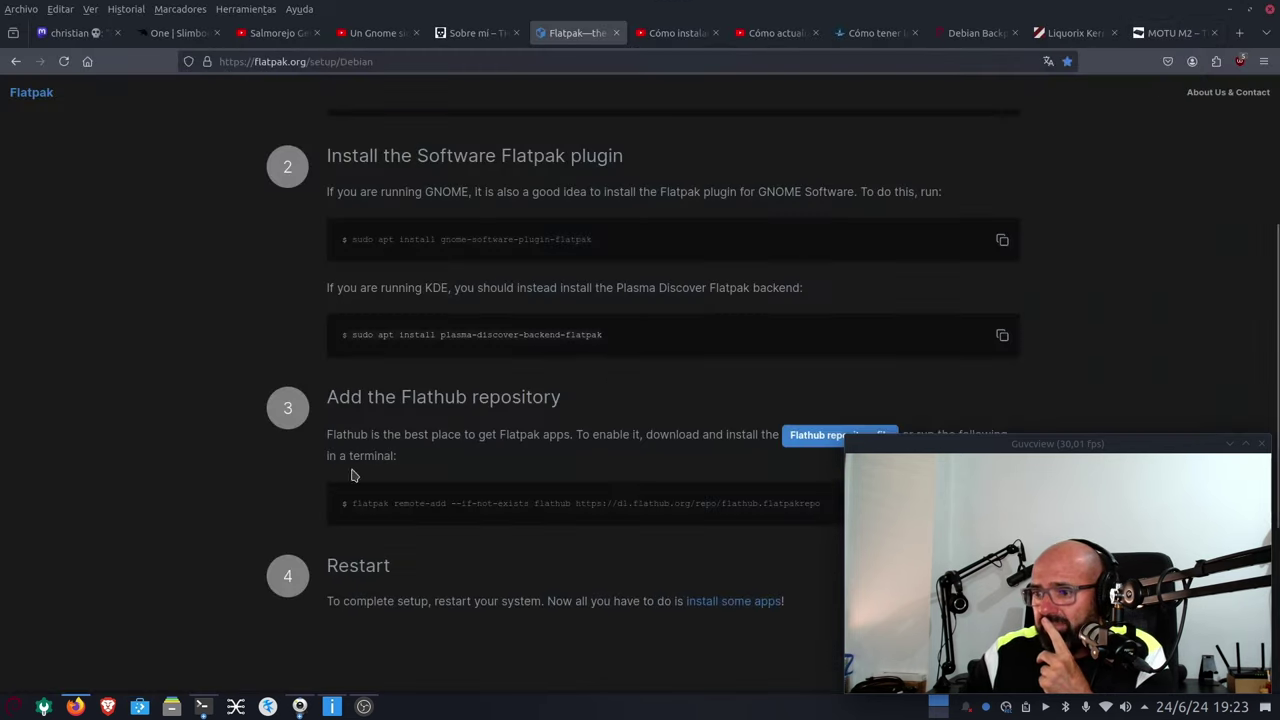
# - Review the Flathub repository and restart instructions on the Flatpak page, then minimize Firefox
pyautogui.scroll(-4, 400, 375)
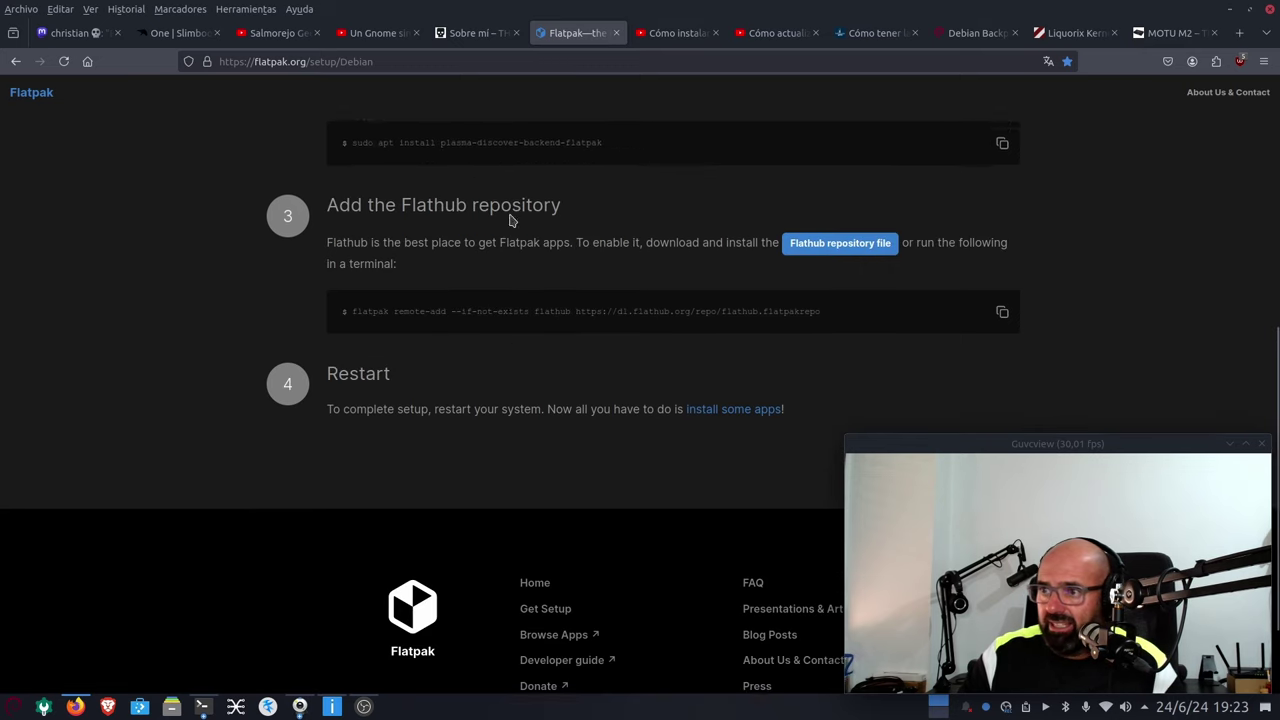
pyautogui.scroll(1, 511, 220)
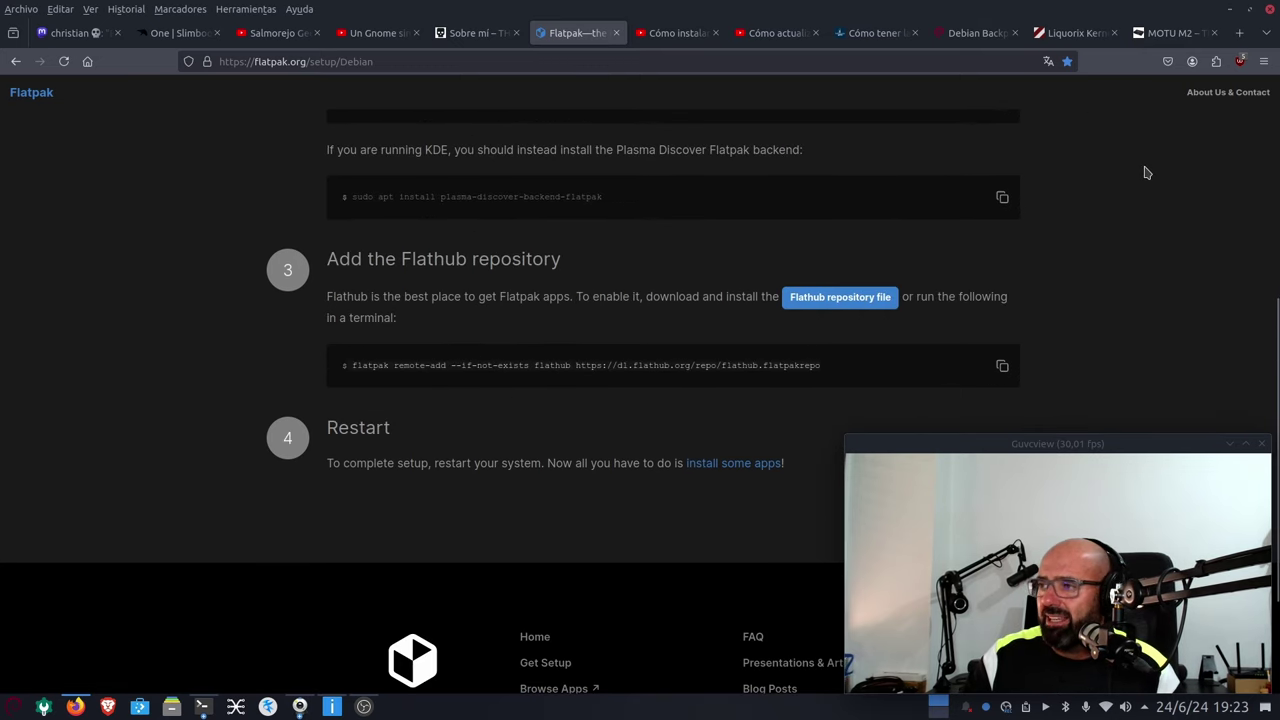
pyautogui.click(1229, 8)
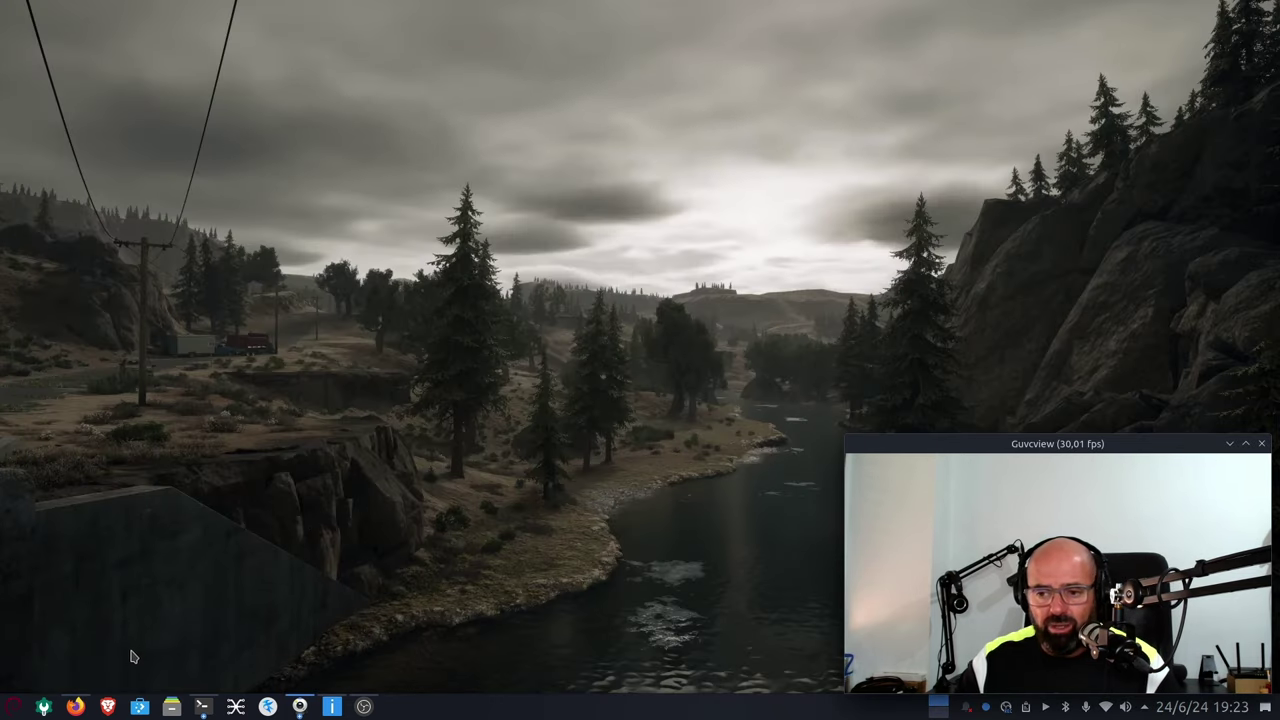
# - Switch to the Dolphin file manager, browse the Debian drive to /etc/apt and open sources.list in Kate
pyautogui.click(171, 706)
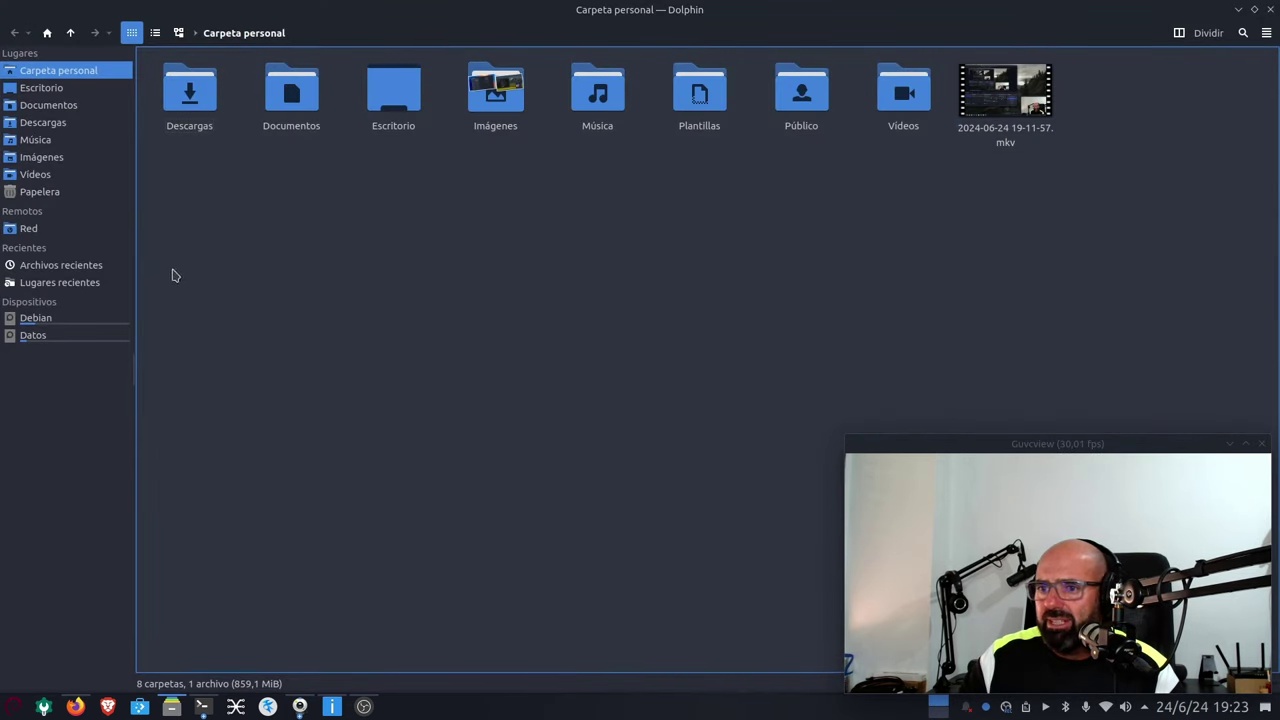
pyautogui.click(75, 313)
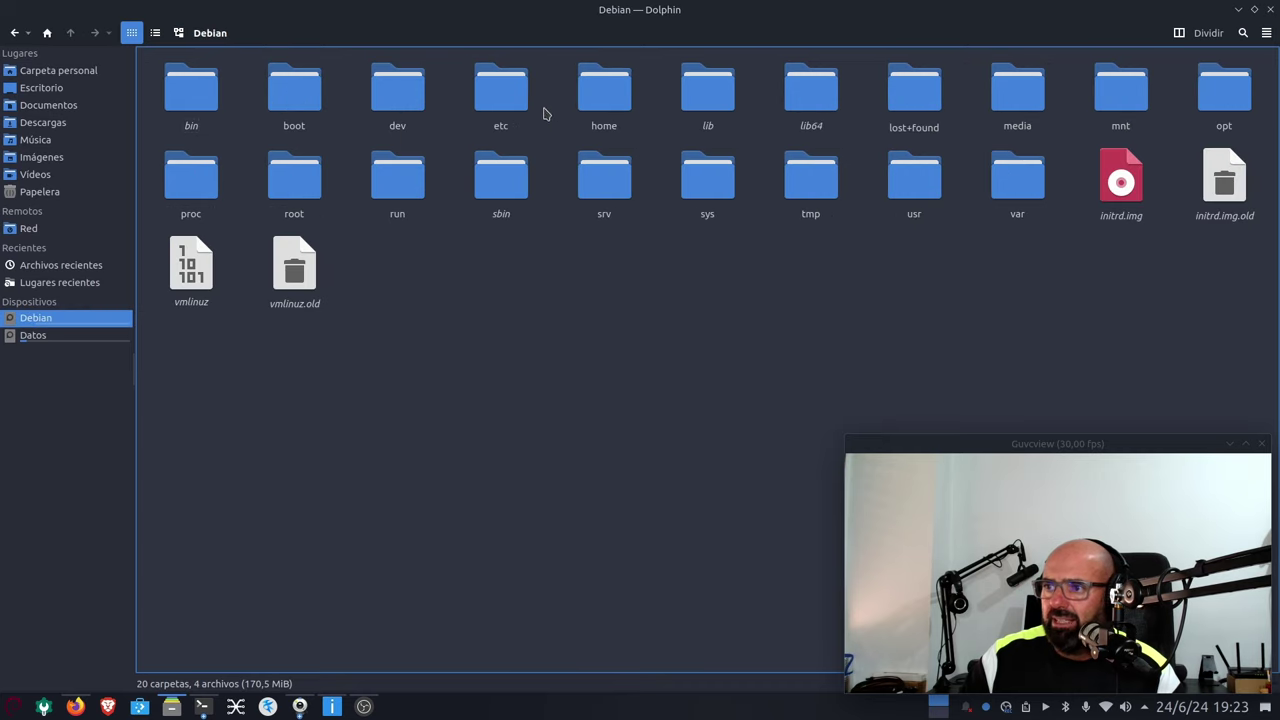
pyautogui.doubleClick(500, 100)
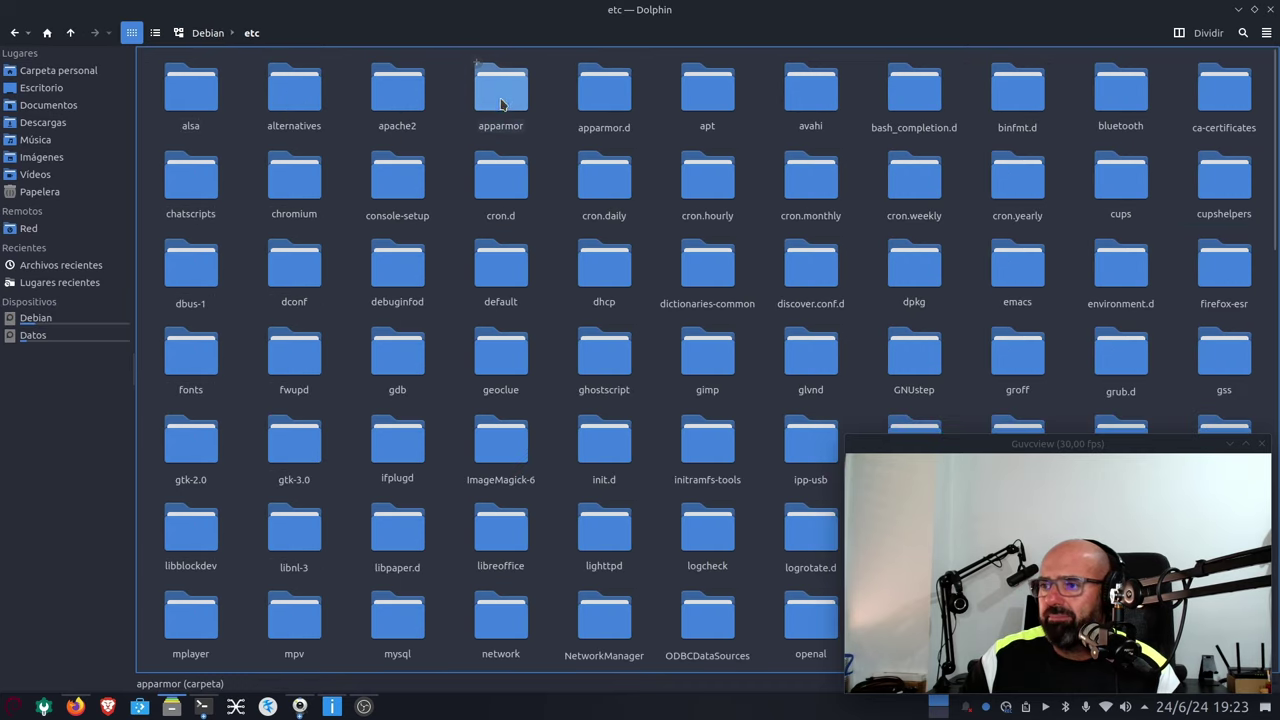
pyautogui.doubleClick(706, 95)
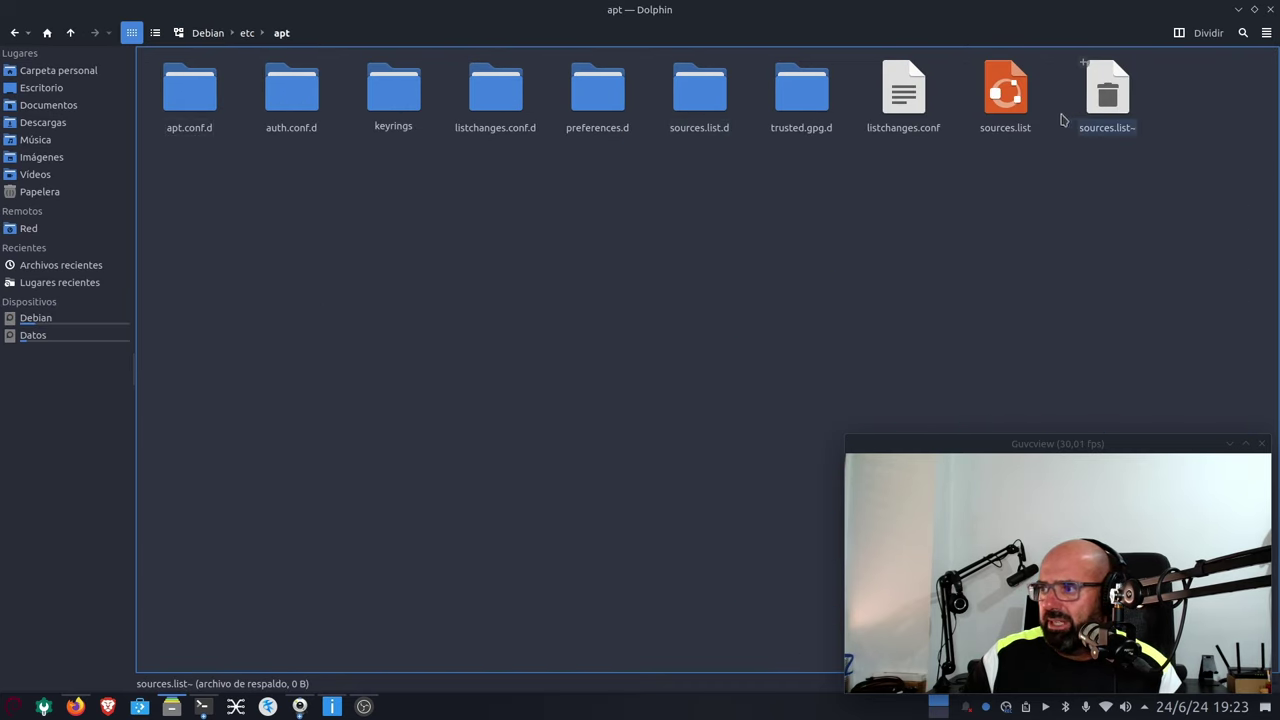
pyautogui.rightClick(1000, 112)
pyautogui.click(1047, 122)
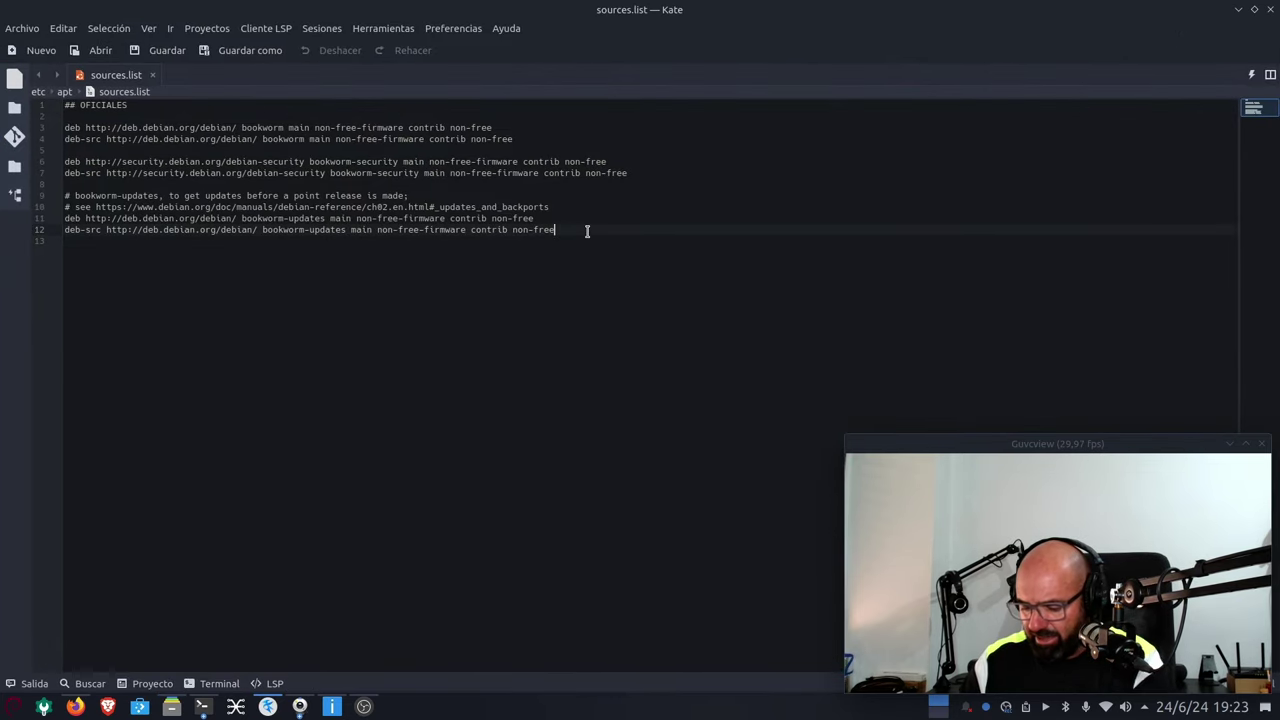
# - Enlarge the sources.list text, highlight the contrib non-free components on line 3, then close the file
pyautogui.hotkey('ctrl', '+')
pyautogui.hotkey('ctrl', '+')
pyautogui.hotkey('ctrl', '+')
pyautogui.hotkey('ctrl', '+')
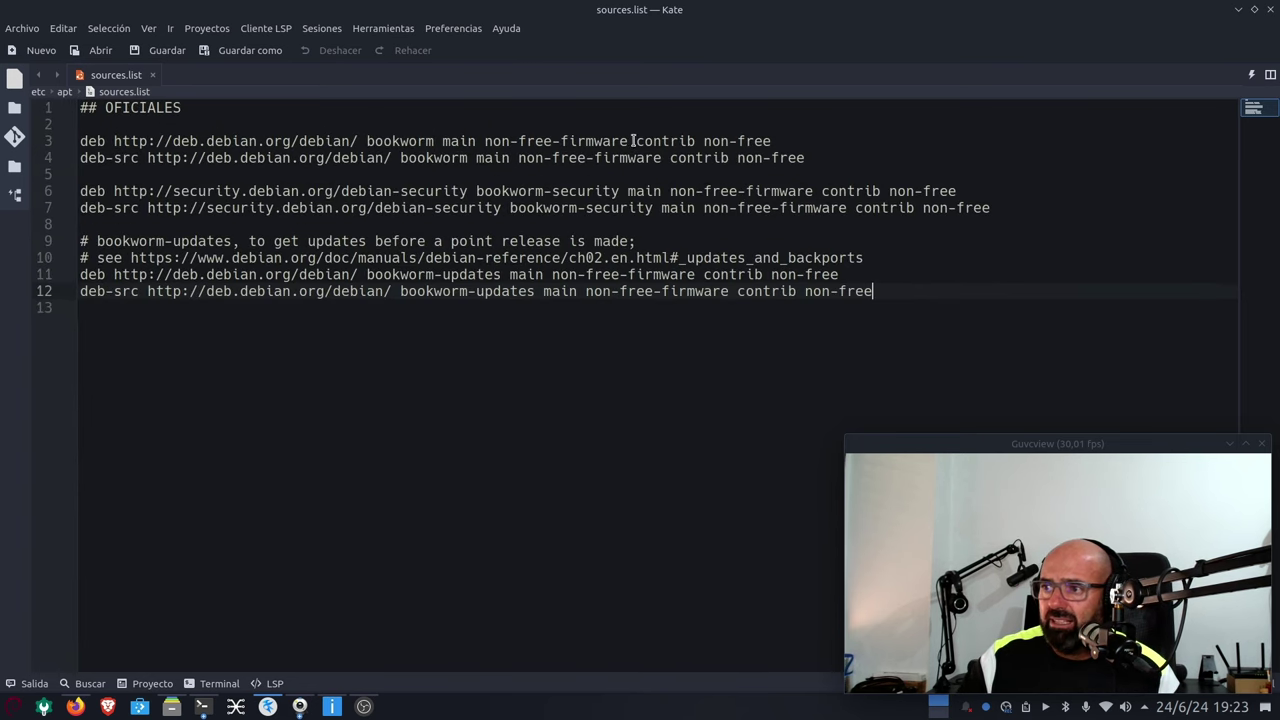
pyautogui.moveTo(632, 141); pyautogui.dragTo(86, 141)
pyautogui.click(578, 157)
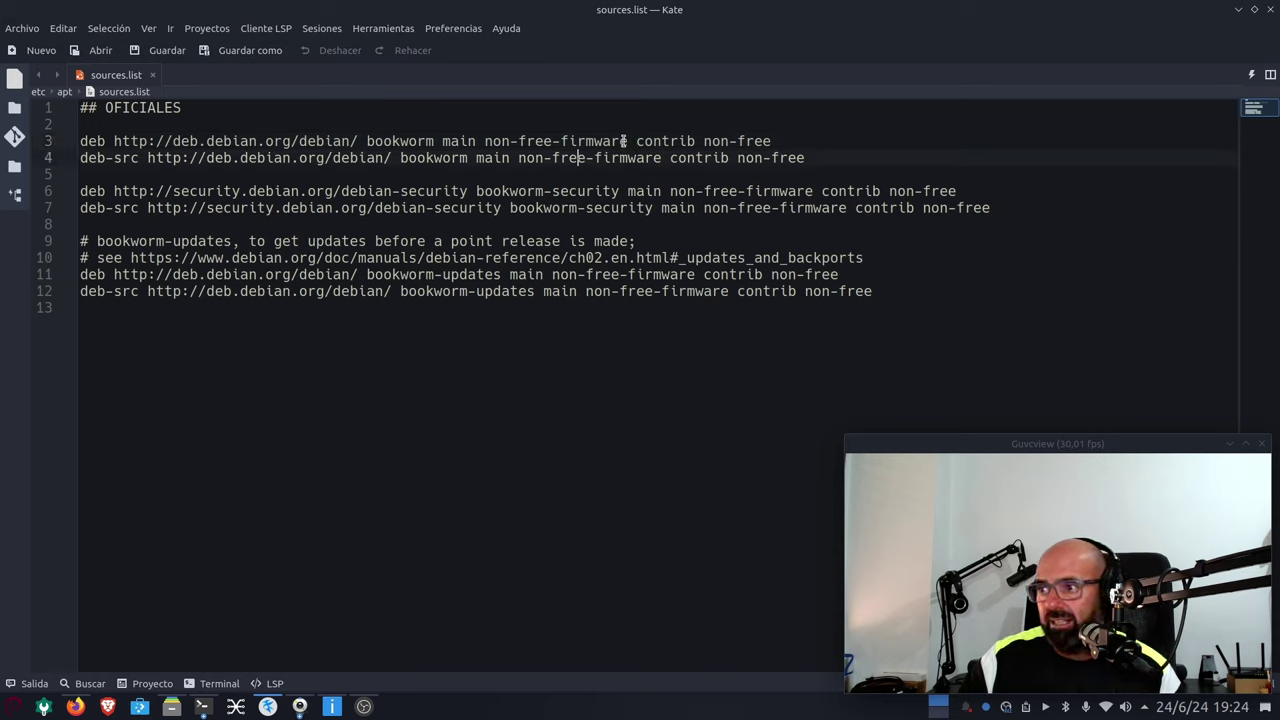
pyautogui.moveTo(633, 141); pyautogui.dragTo(788, 145)
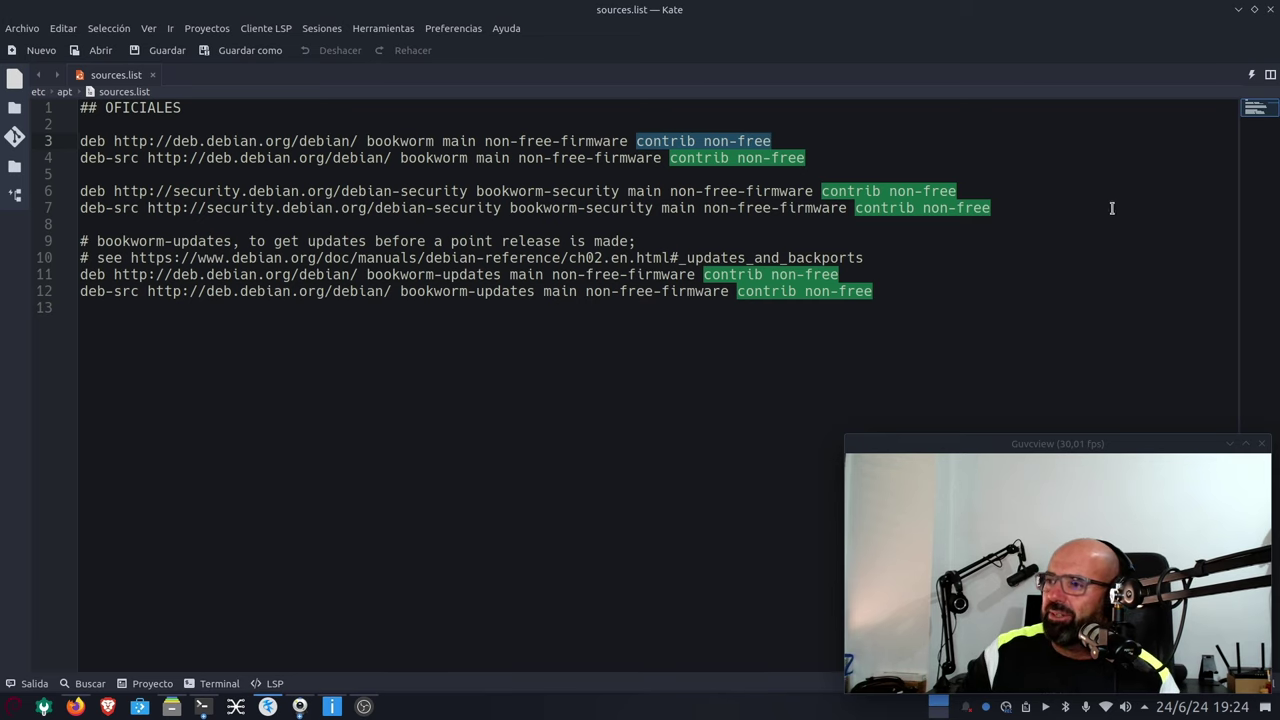
pyautogui.click(1270, 10)
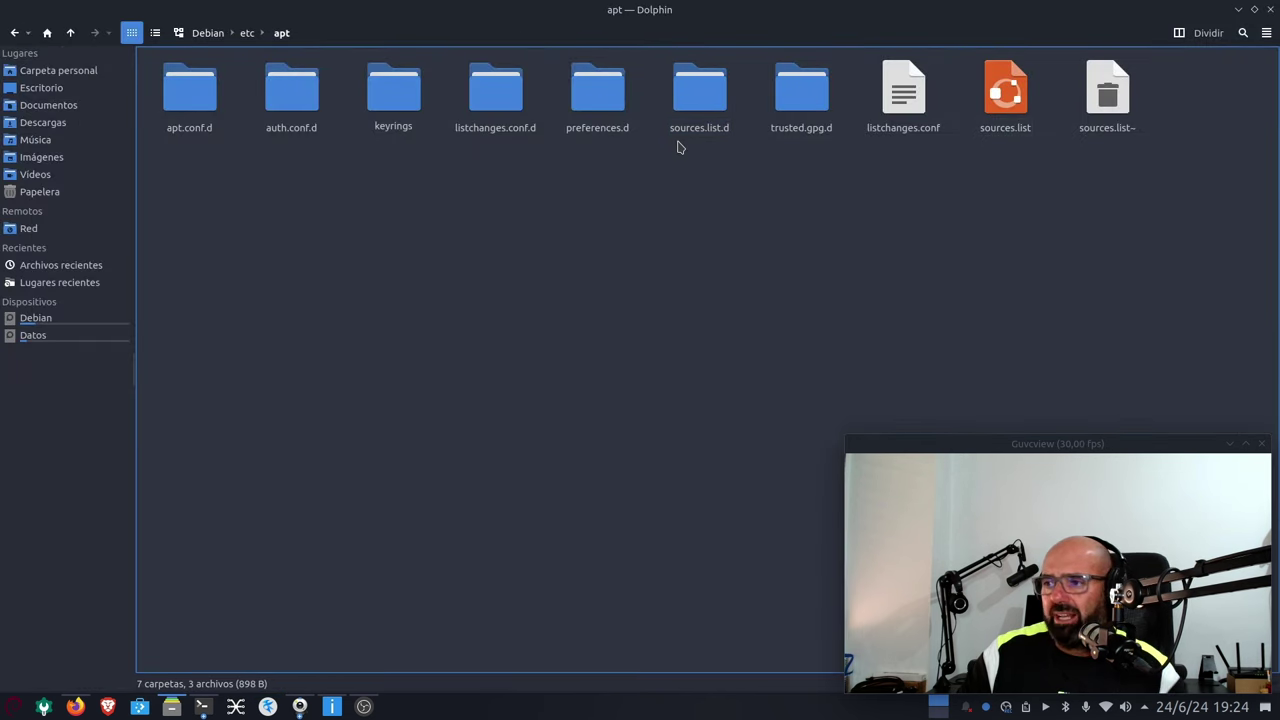
# - Open bookworm-backports.list from the sources.list.d folder in Kate and enlarge its text
pyautogui.doubleClick(700, 110)
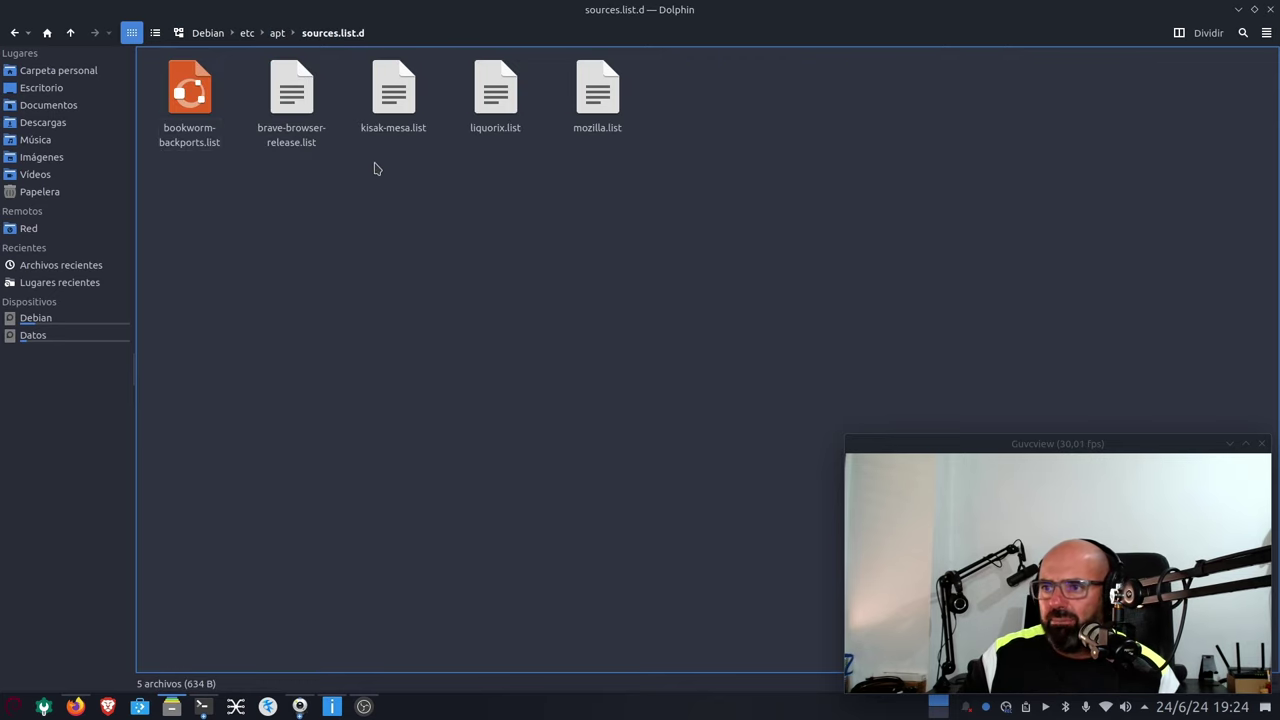
pyautogui.rightClick(183, 110)
pyautogui.click(237, 123)
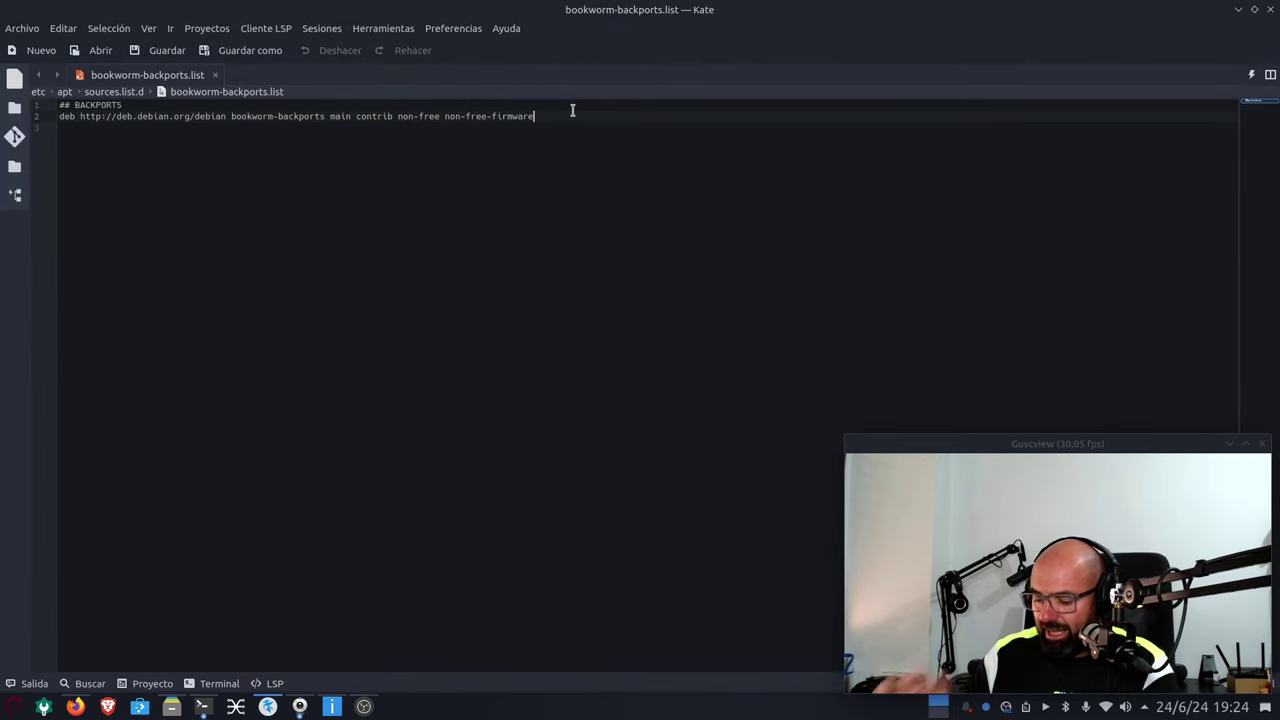
pyautogui.scroll(2, 573, 110)
pyautogui.scroll(1, 573, 110)
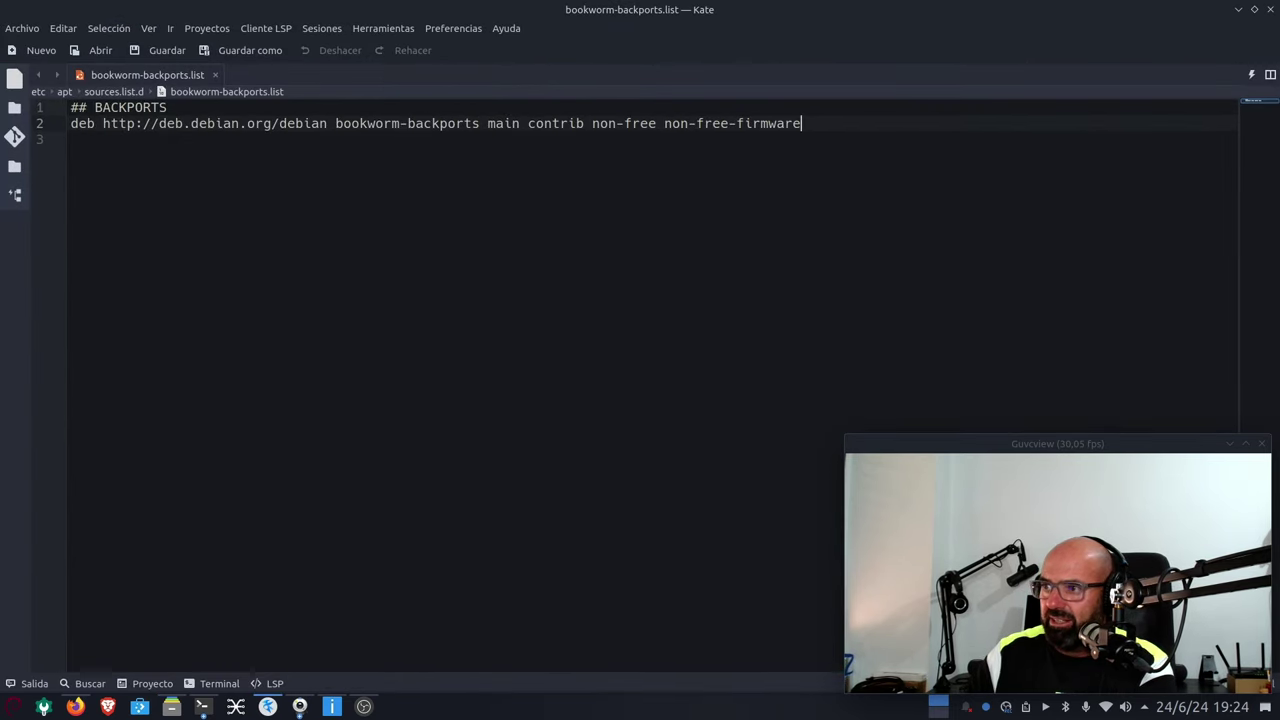
# - Highlight the backports repository line up to main, then its contrib non-free non-free-firmware components
pyautogui.moveTo(520, 123); pyautogui.dragTo(77, 124)
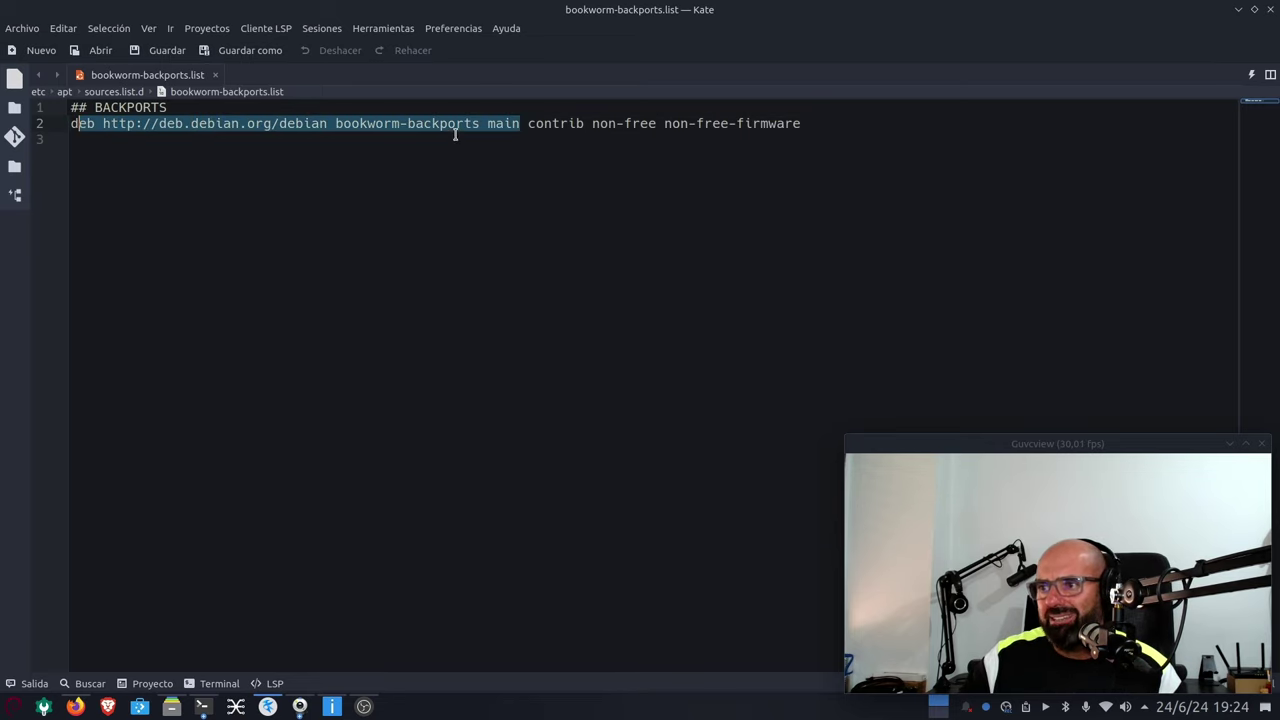
pyautogui.hotkey('shift', 'Home')
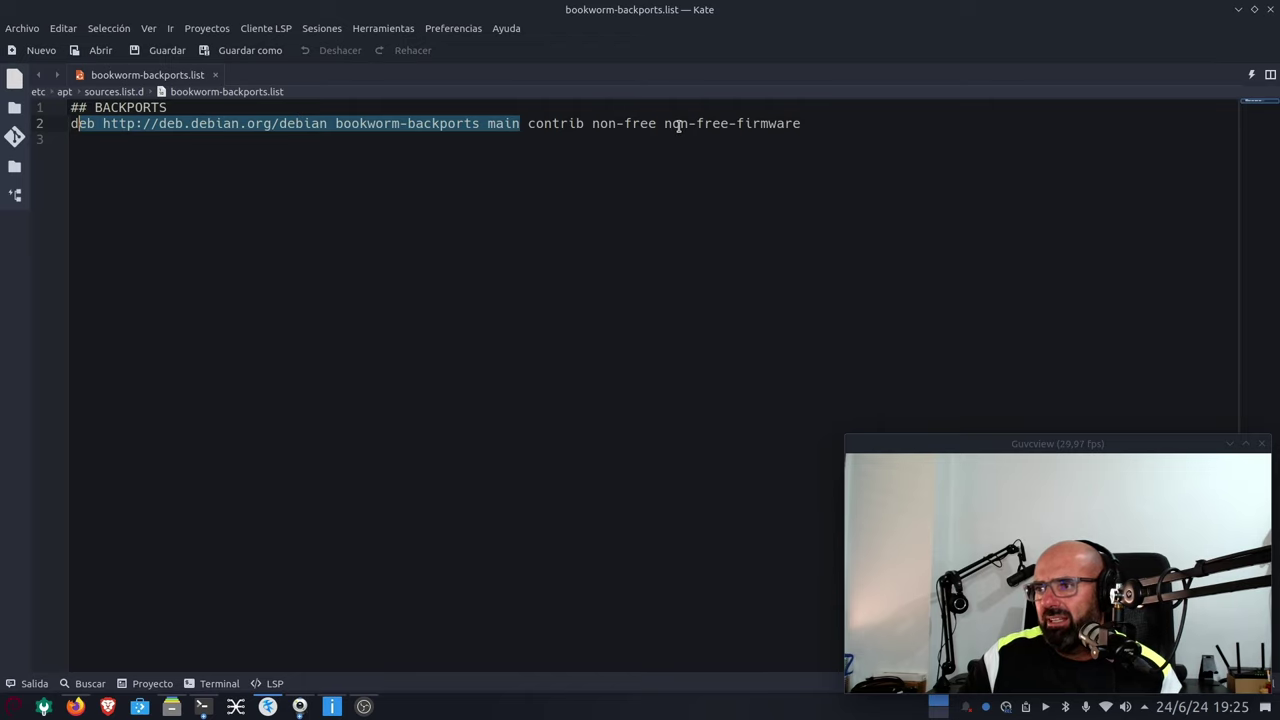
pyautogui.moveTo(802, 123); pyautogui.dragTo(521, 124)
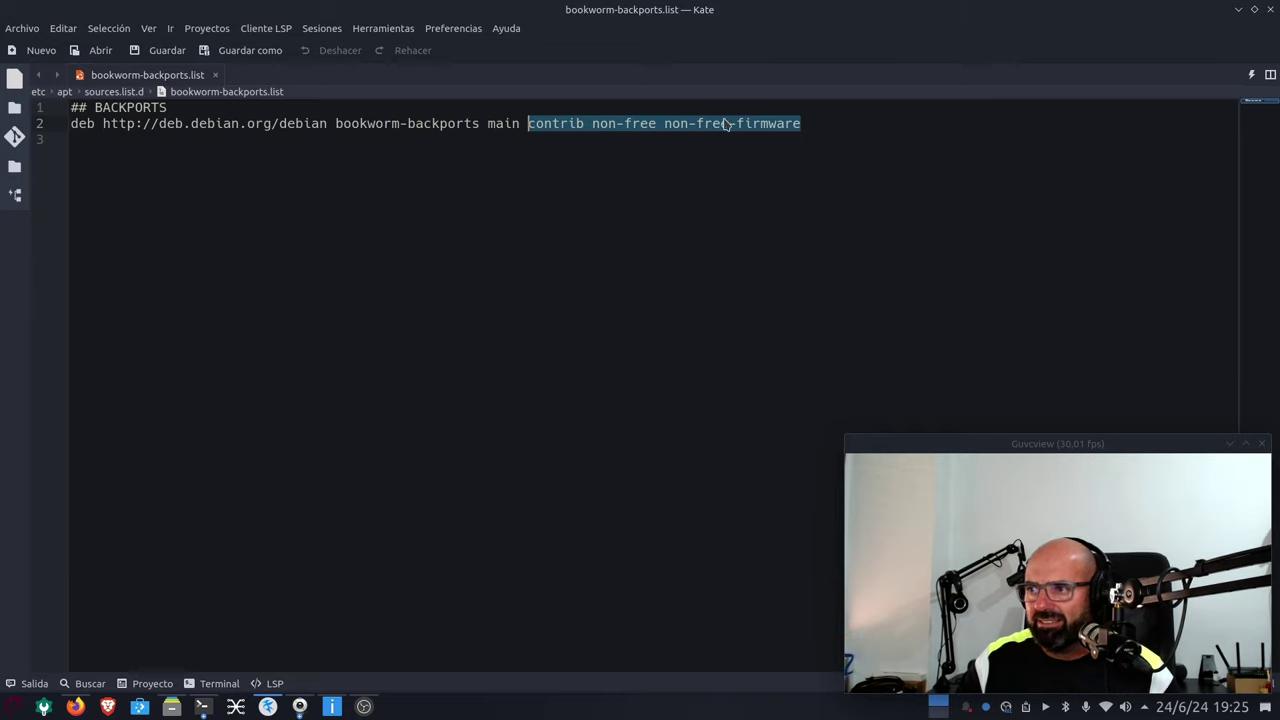
# - Return to Firefox and close the MOTU M2 product page
pyautogui.click(80, 708)
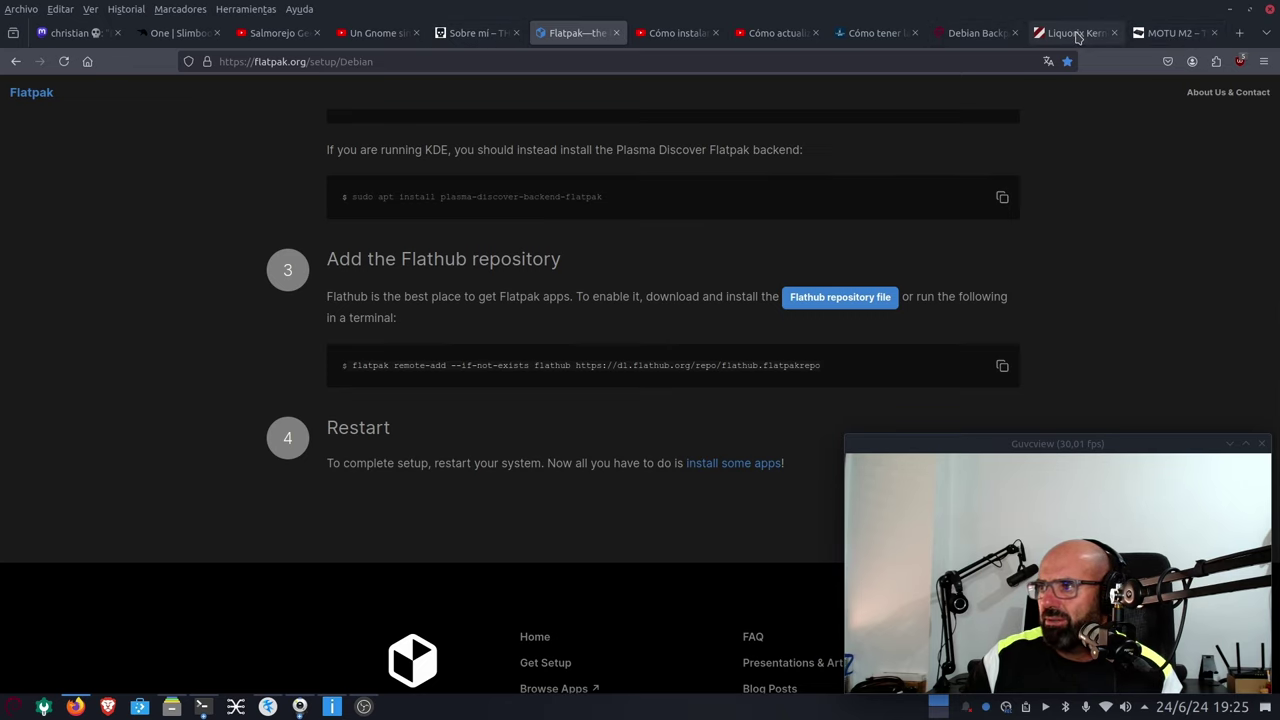
pyautogui.click(1170, 33)
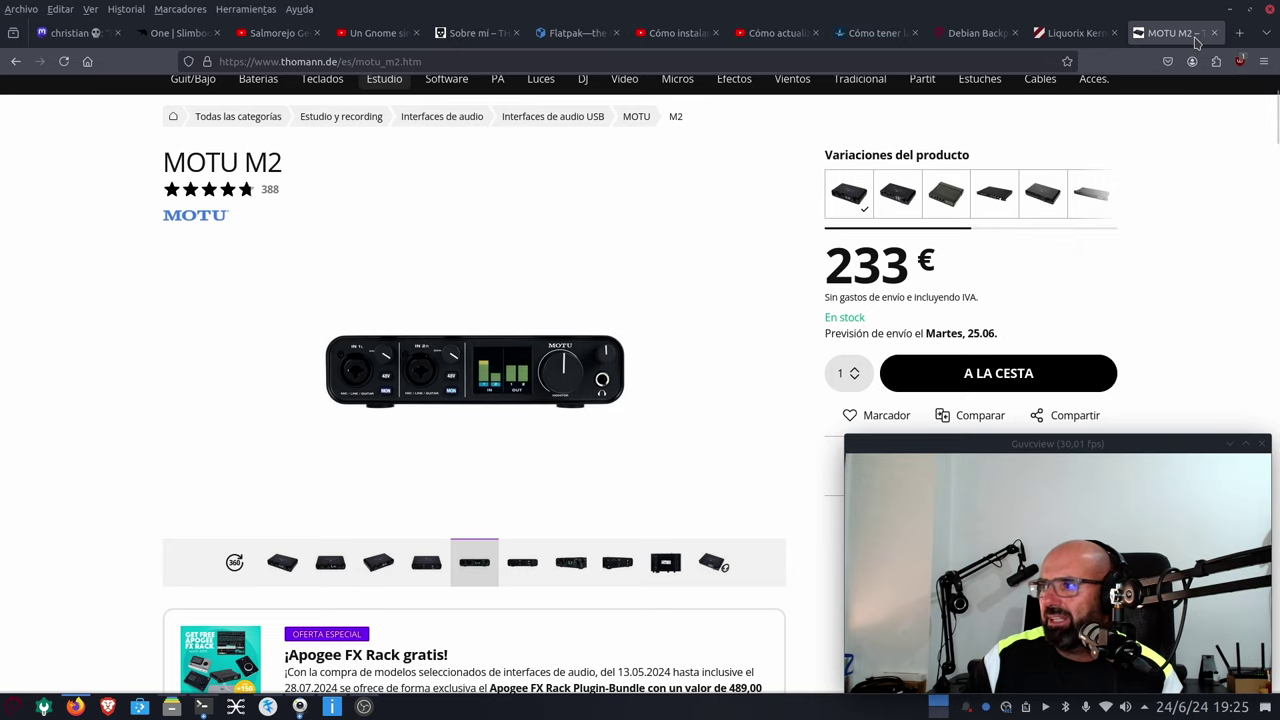
pyautogui.click(1215, 35)
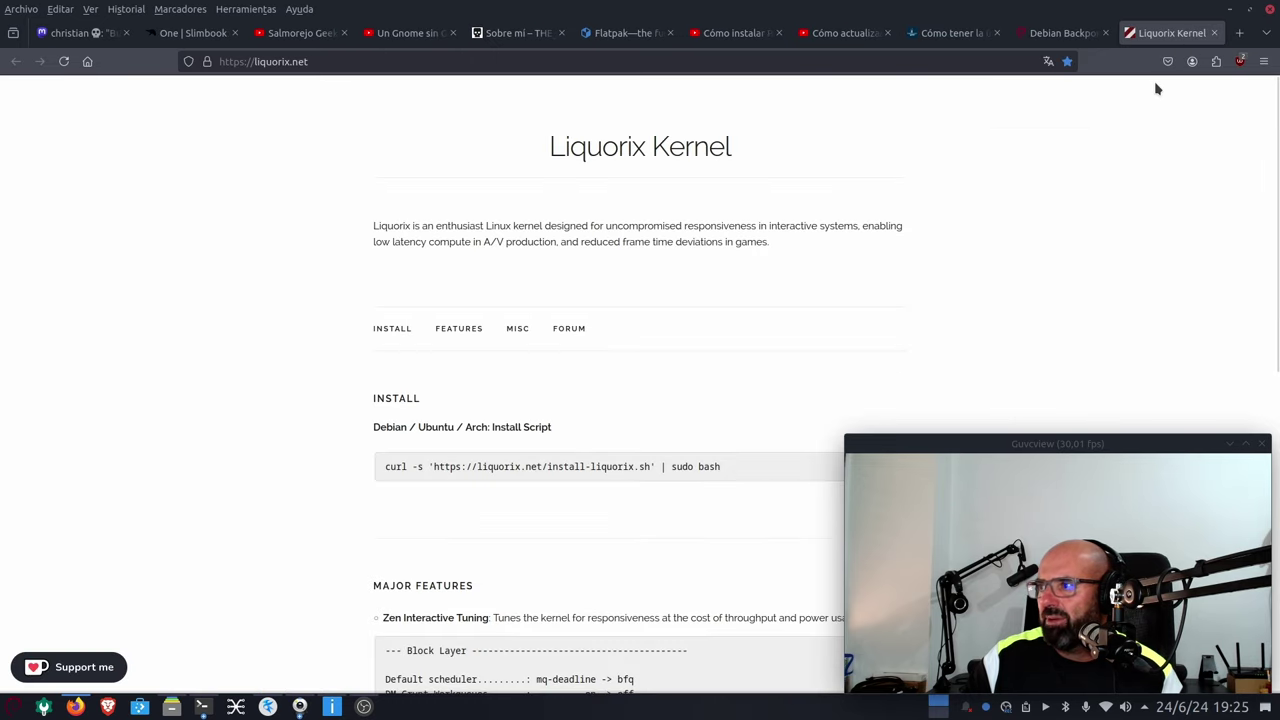
# - Look over the Debian Backports home page and open its Instructions page
pyautogui.click(1062, 36)
pyautogui.scroll(-7, 509, 331)
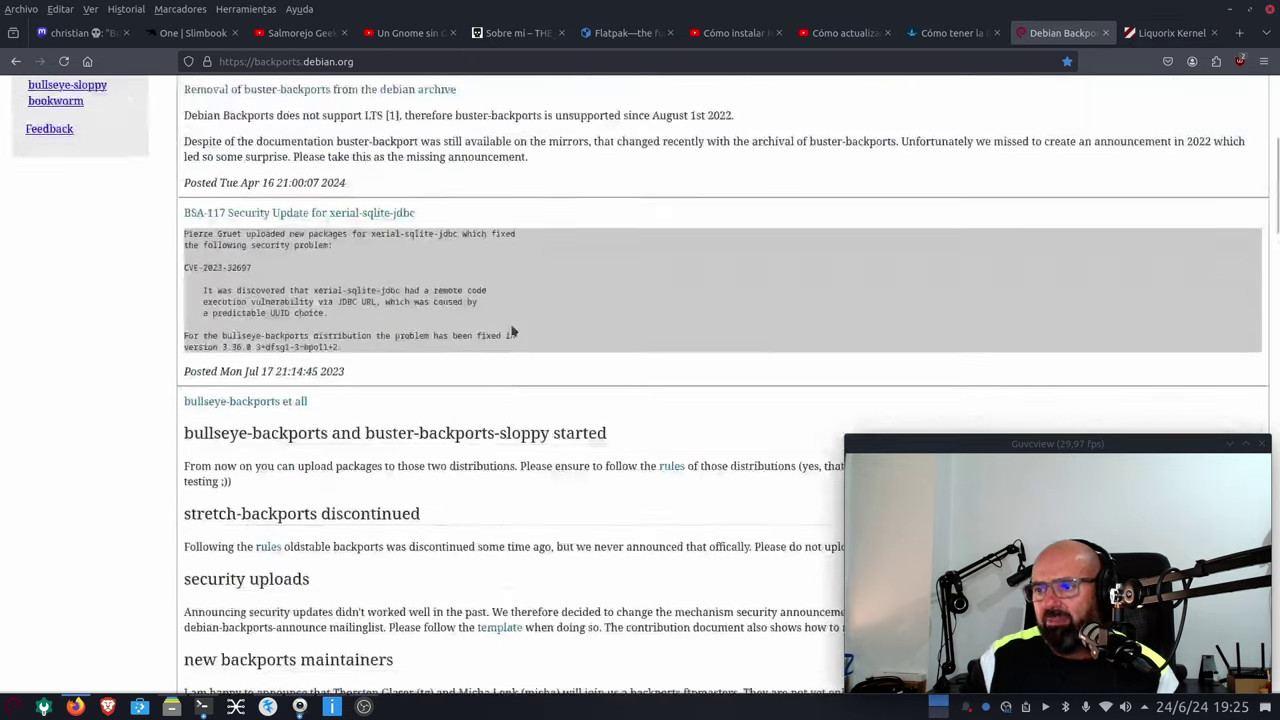
pyautogui.scroll(7, 107, 254)
pyautogui.click(60, 191)
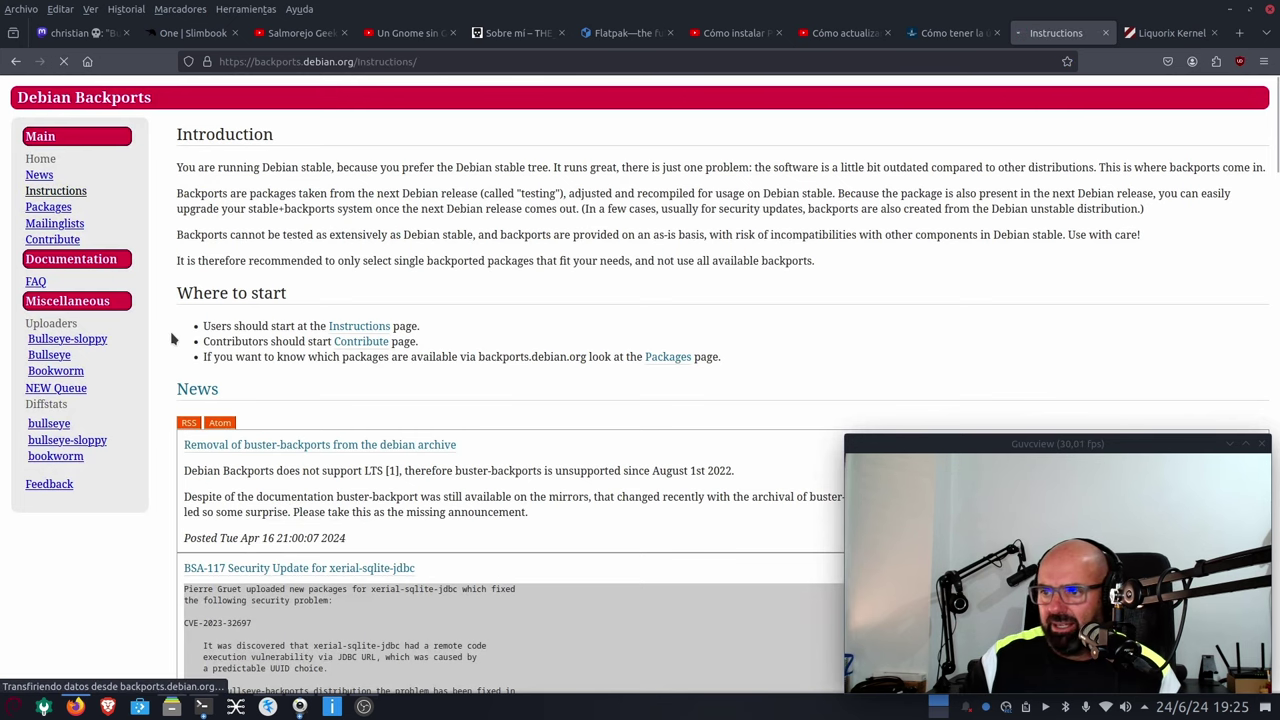
# - Highlight the bookworm-backports source line and the "apt install -t bookworm-backports" command in the instructions, then clear the selection
pyautogui.scroll(-5, 436, 330)
pyautogui.moveTo(495, 254); pyautogui.dragTo(200, 254)
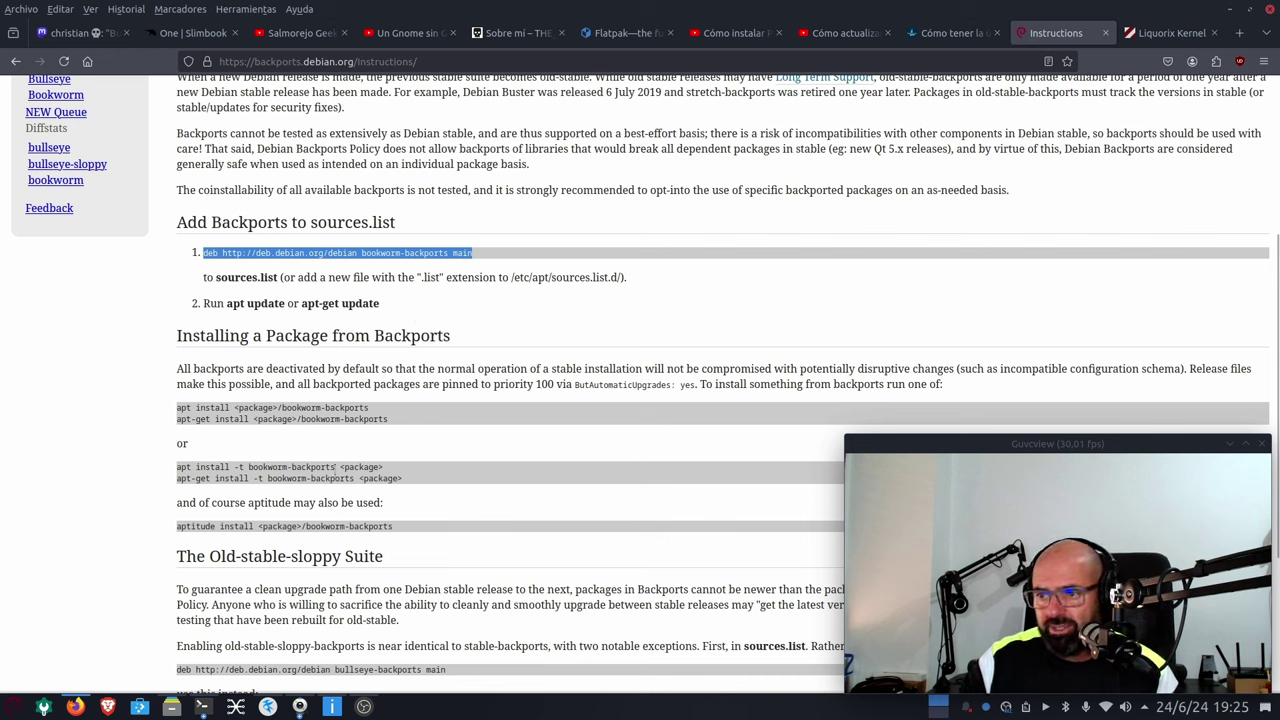
pyautogui.moveTo(336, 467); pyautogui.dragTo(177, 467)
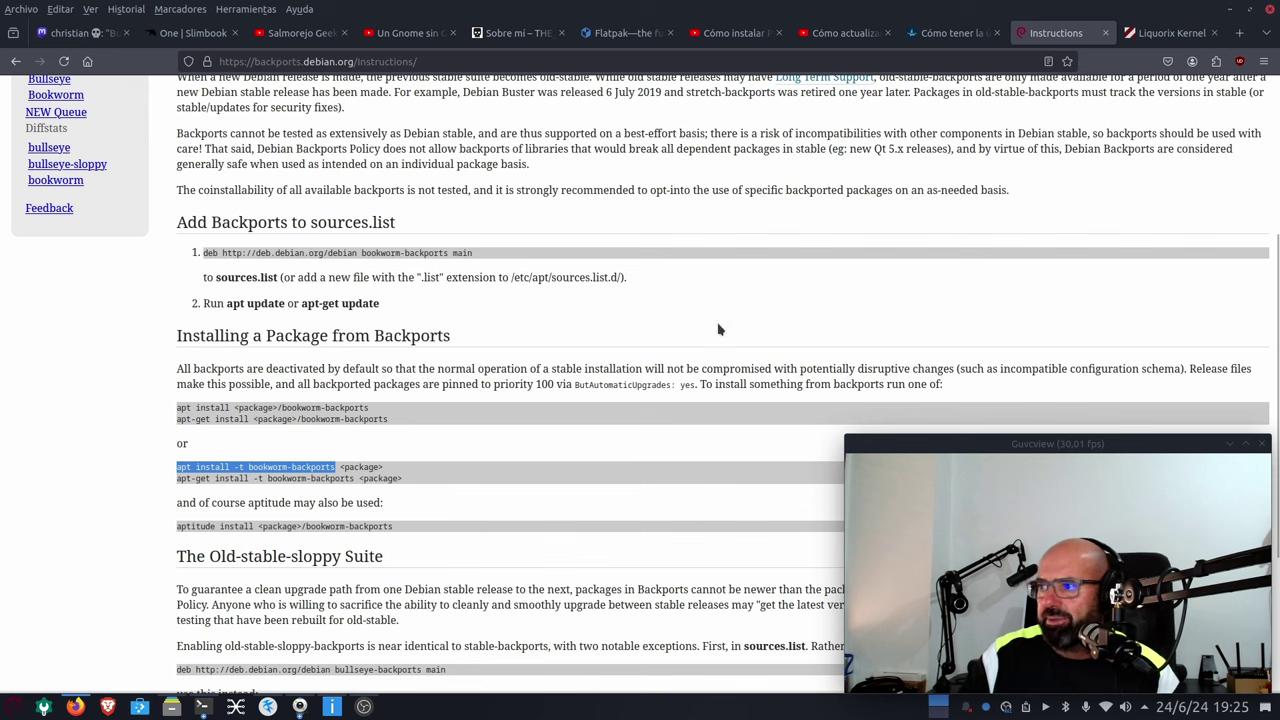
pyautogui.click(104, 491)
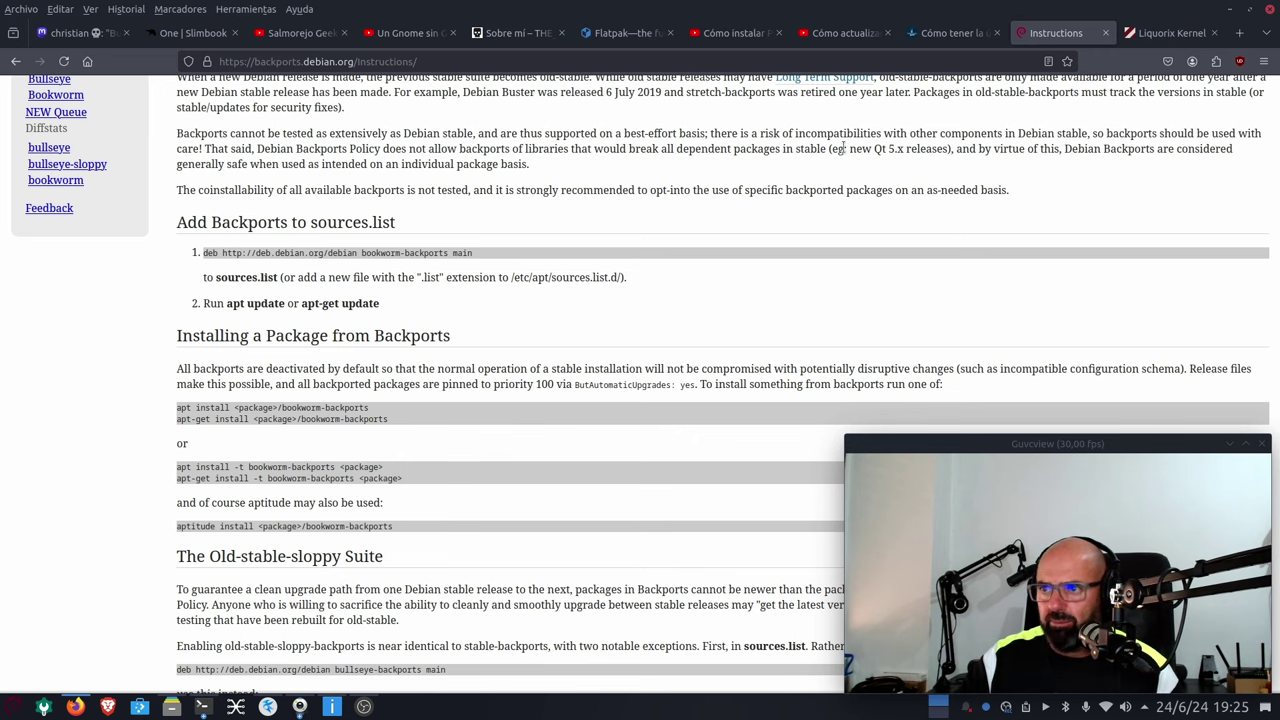
# - Bring up the YouTube video about installing Pipewire on Debian 12 KDE Plasma and expand its full description
pyautogui.click(556, 40)
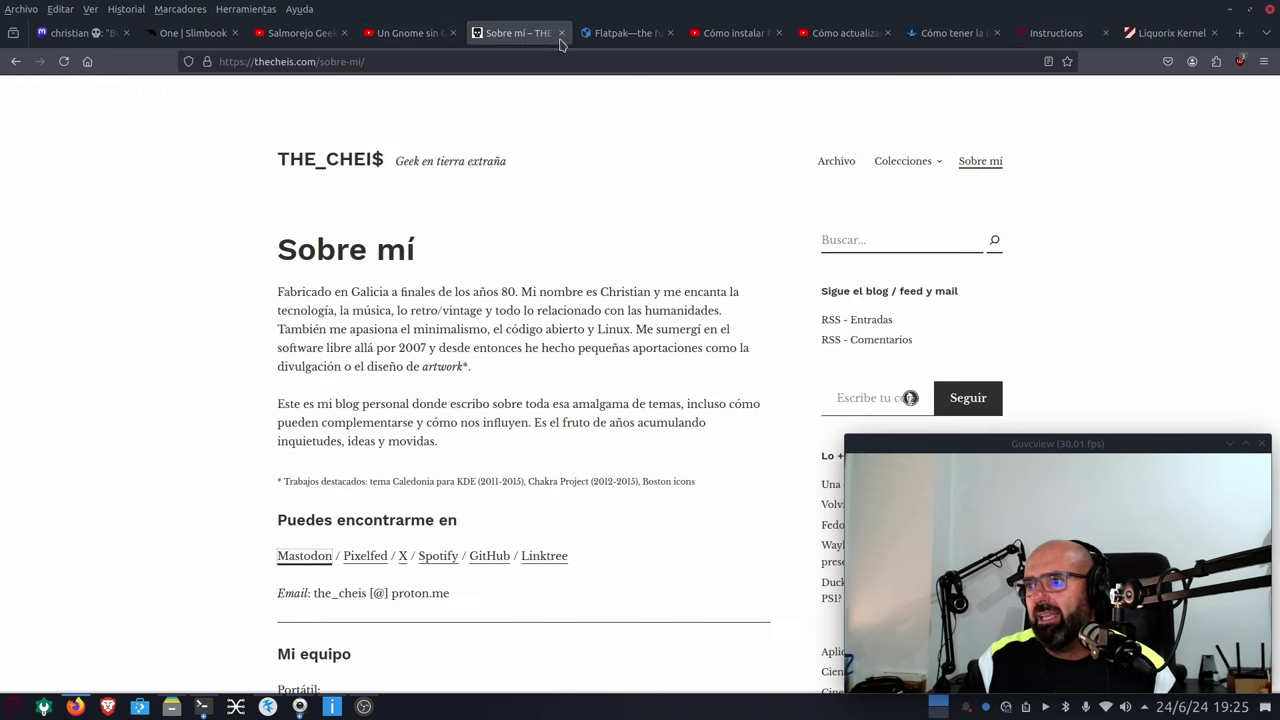
pyautogui.click(607, 40)
pyautogui.click(705, 40)
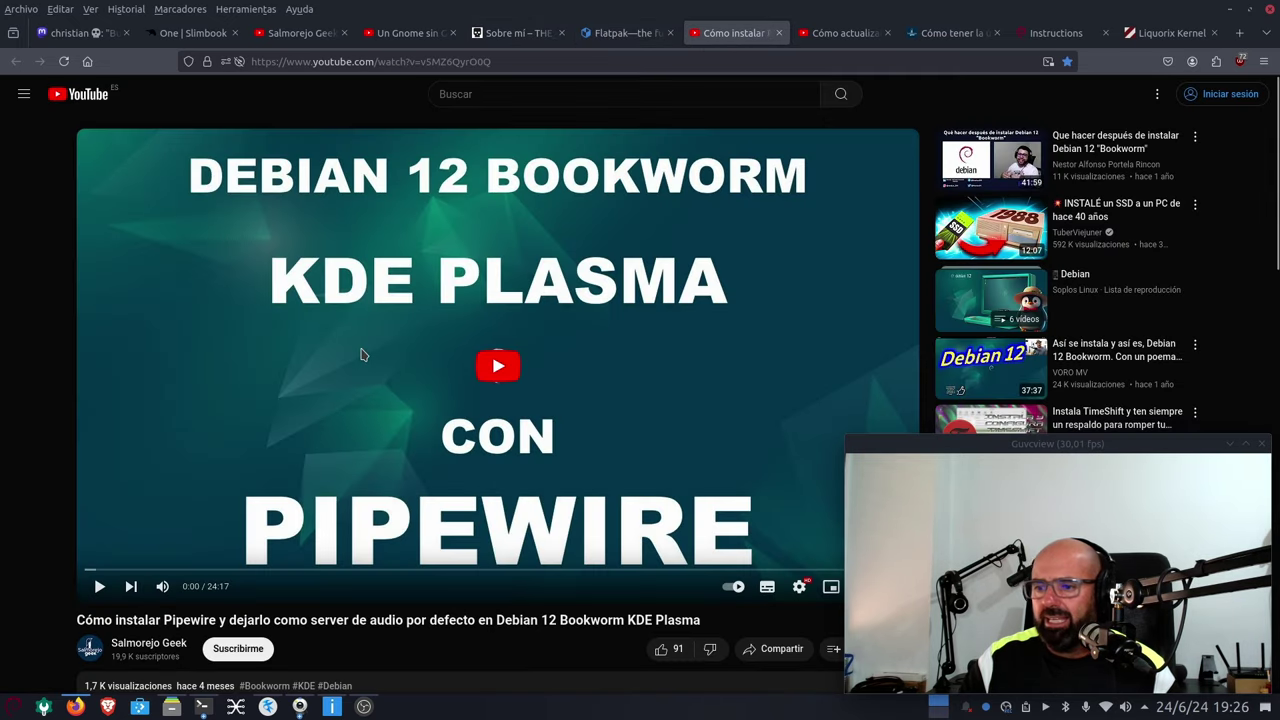
pyautogui.scroll(-5, 363, 354)
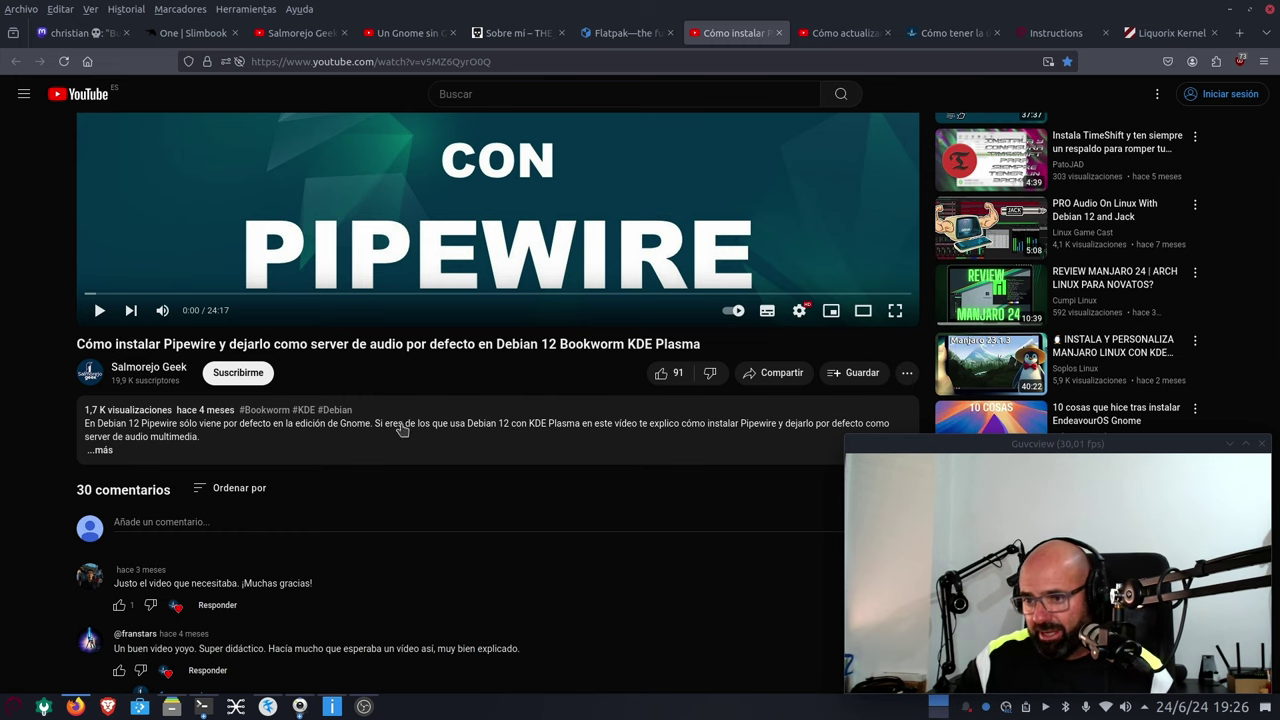
pyautogui.click(100, 450)
pyautogui.scroll(-5, 335, 360)
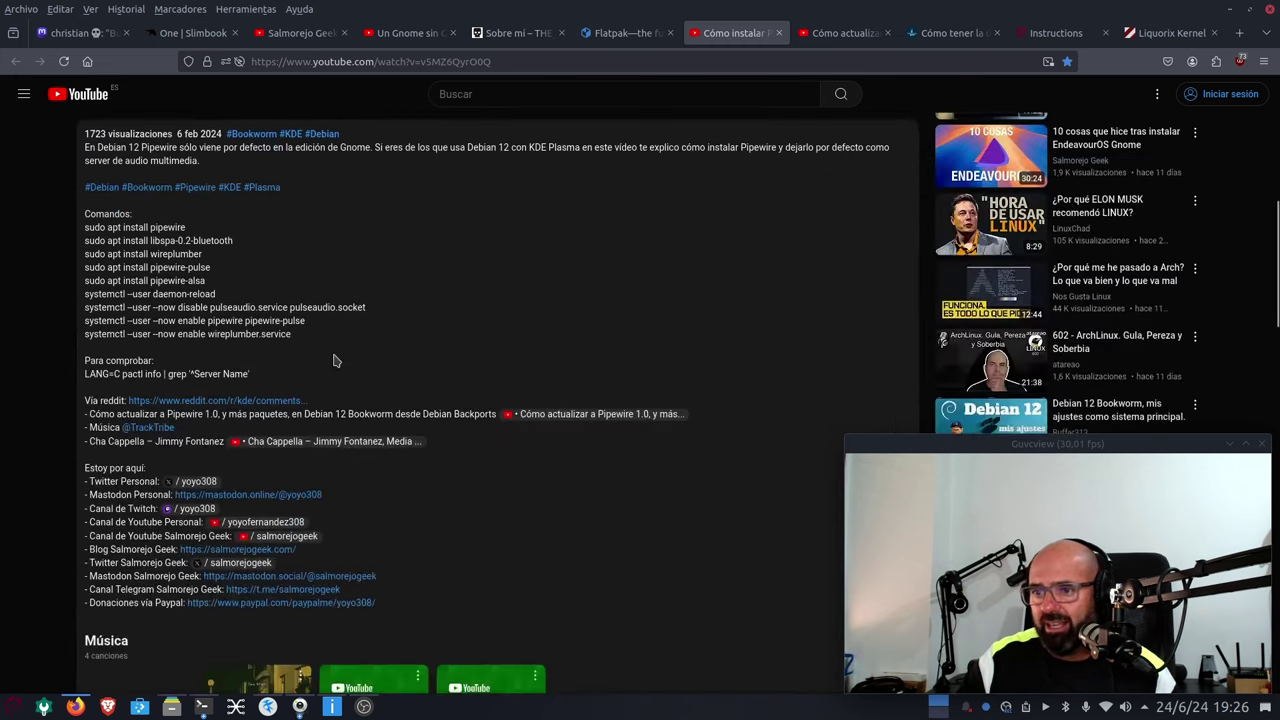
# - Highlight the block of Pipewire install and systemctl commands in the video description, clear the selection and look over the description
pyautogui.moveTo(322, 343); pyautogui.dragTo(71, 229)
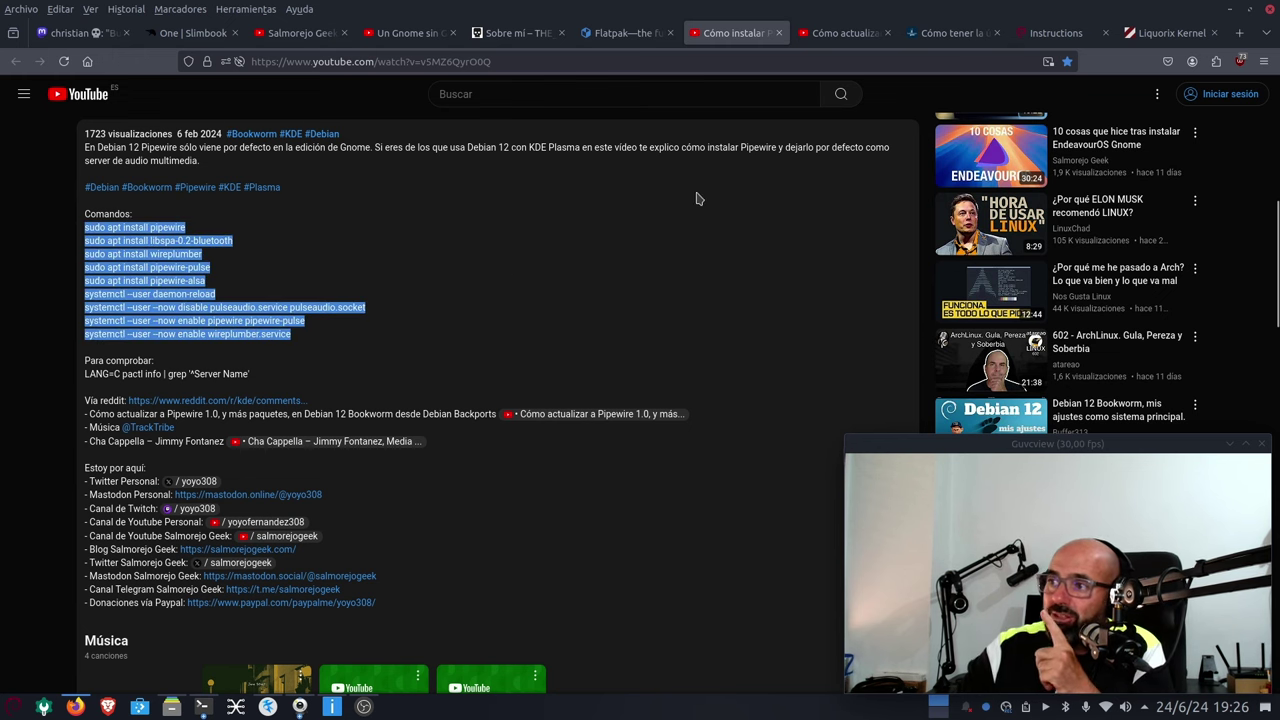
pyautogui.click(373, 342)
pyautogui.scroll(3, 343, 355)
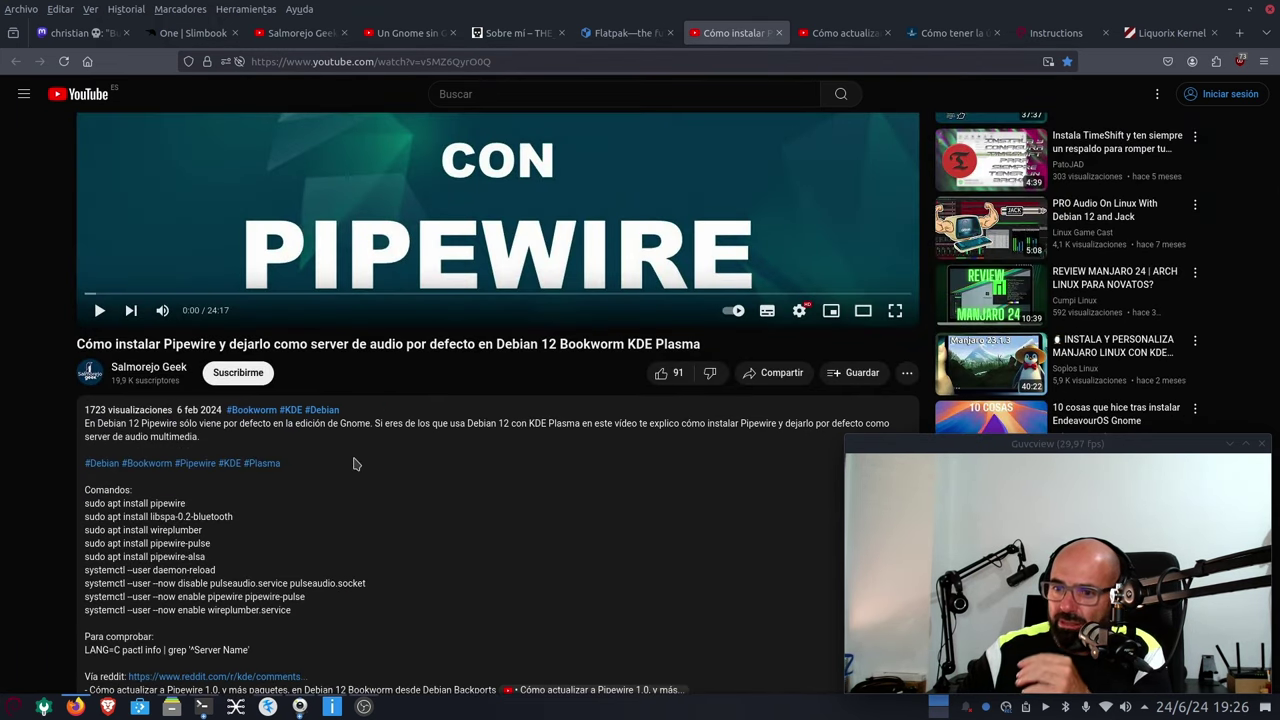
pyautogui.scroll(-3, 355, 460)
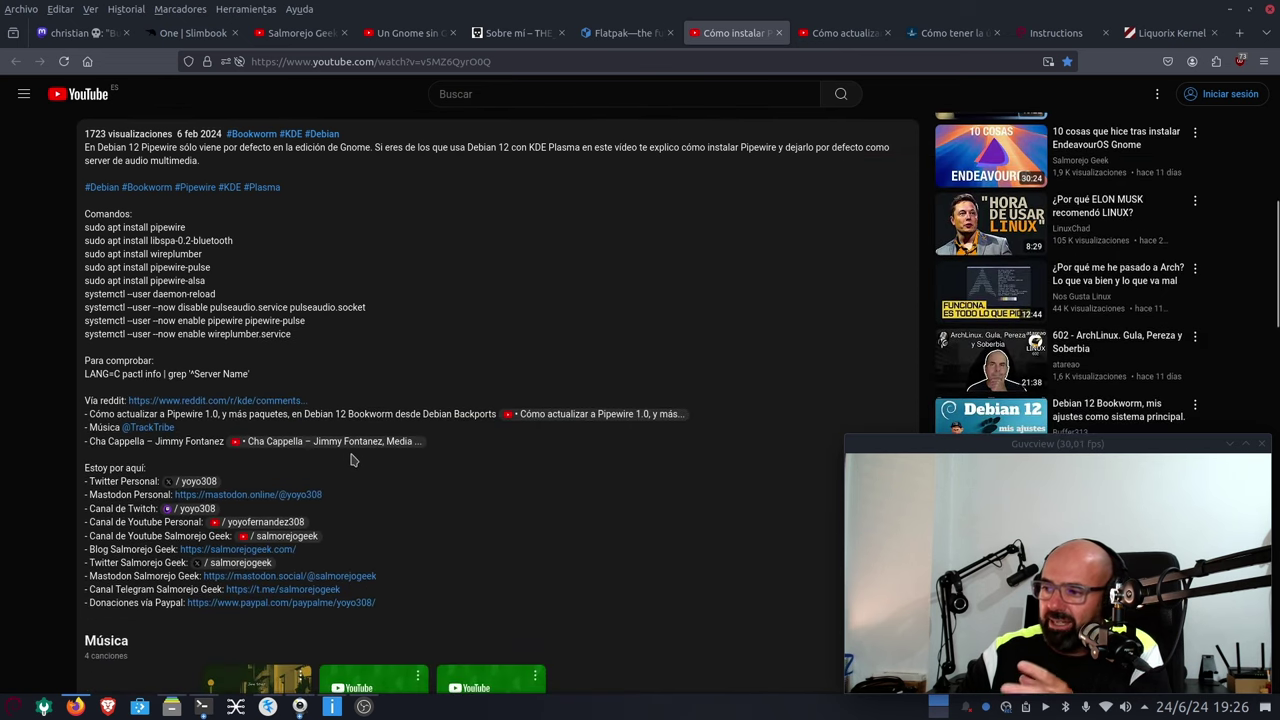
pyautogui.moveTo(298, 335); pyautogui.dragTo(246, 334)
pyautogui.click(432, 309)
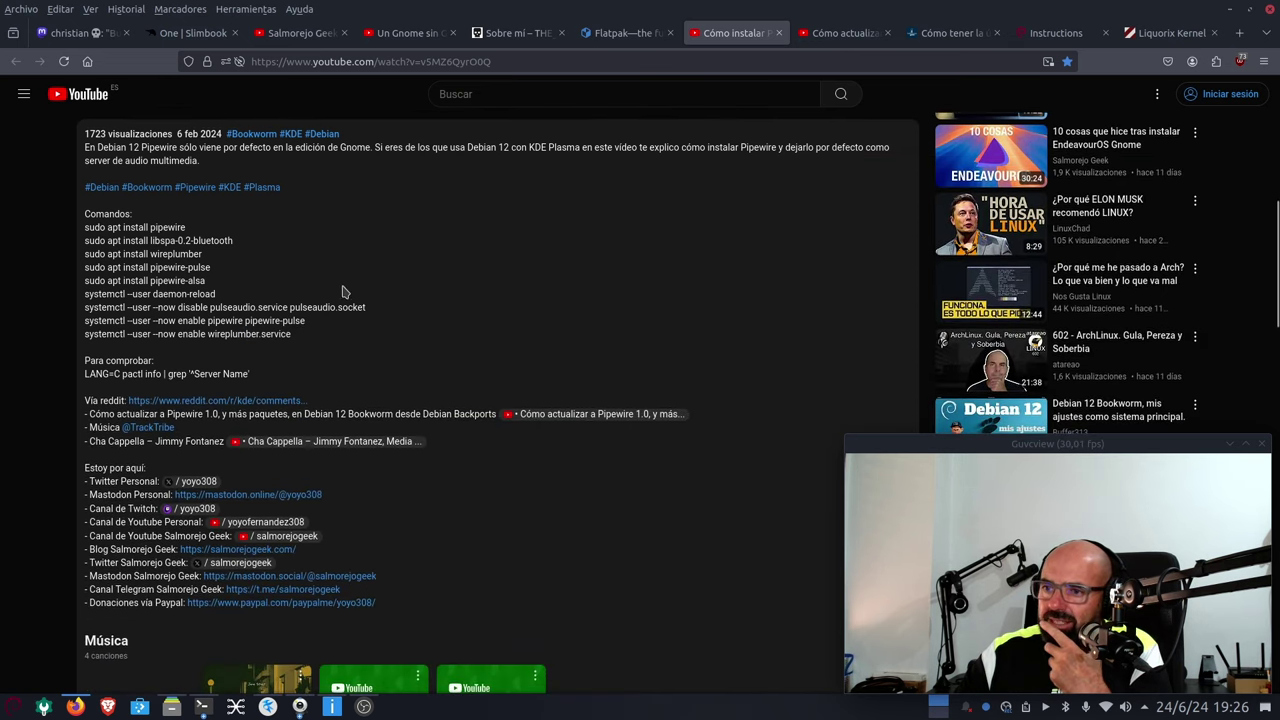
# - Highlight the "sudo apt install libspa-0.2-bluetooth" line in the command list, then clear the selection
pyautogui.scroll(2, 335, 293)
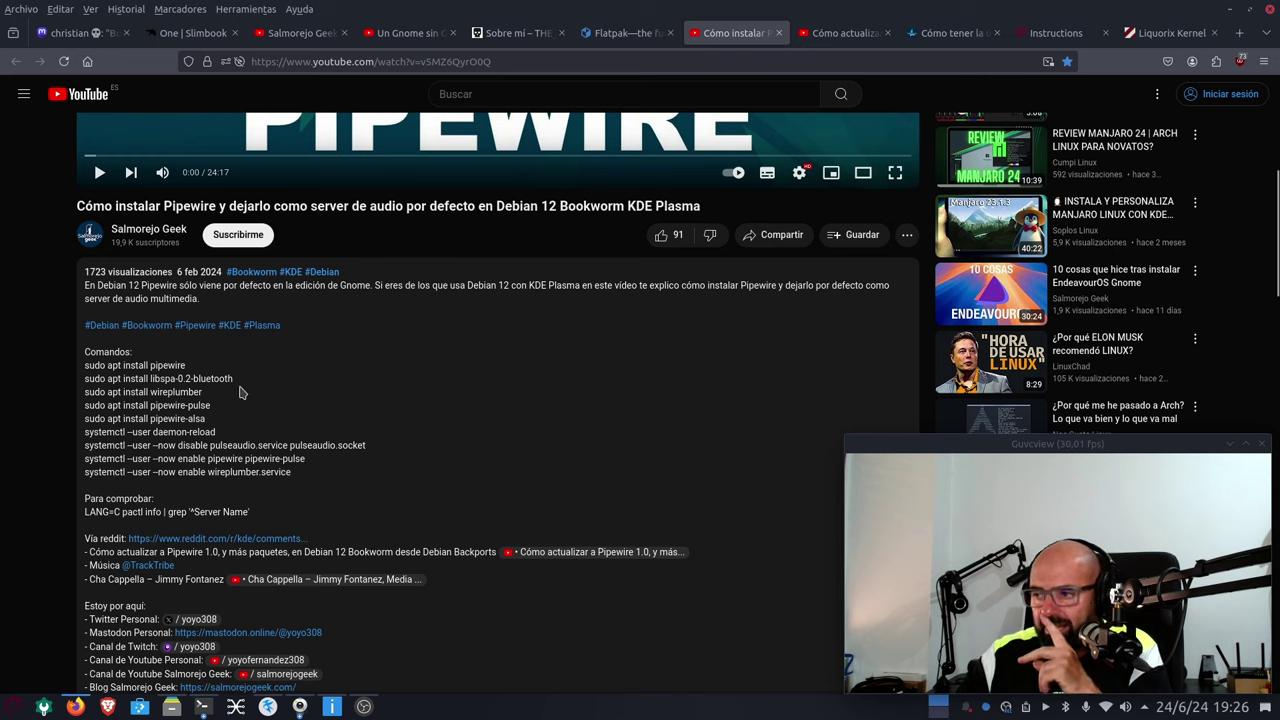
pyautogui.moveTo(234, 381); pyautogui.dragTo(85, 386)
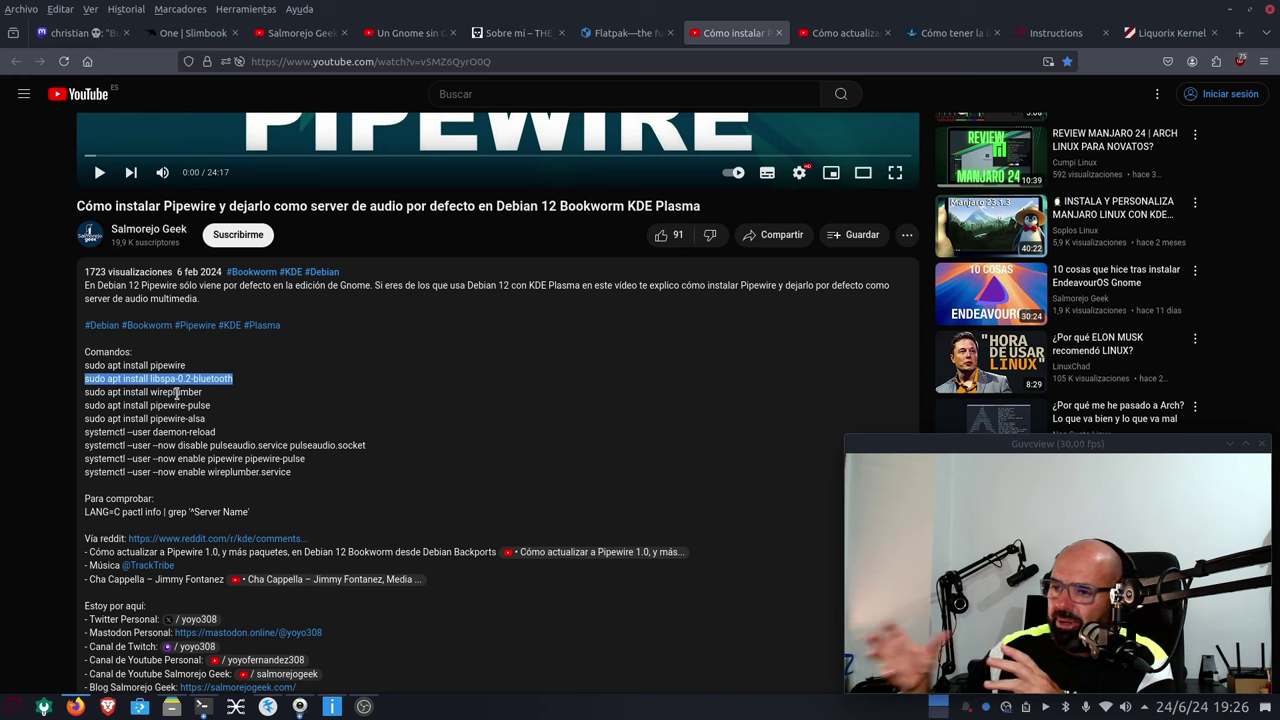
pyautogui.click(477, 467)
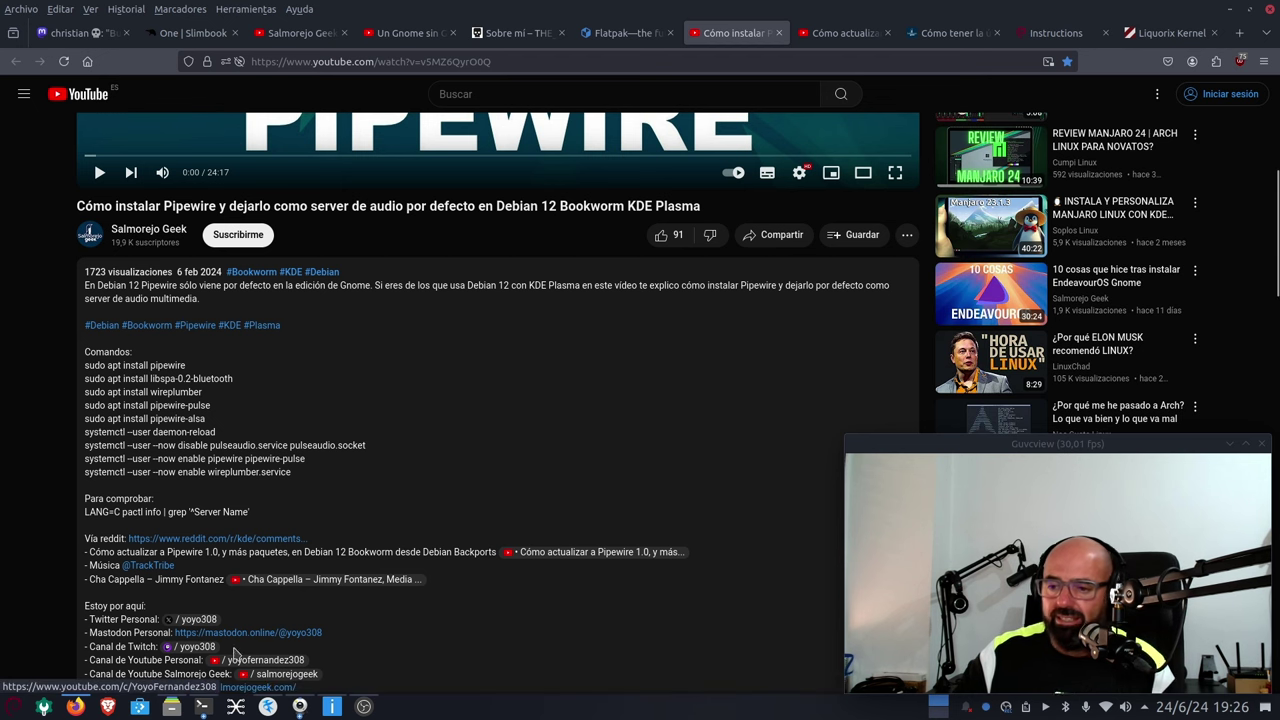
# - Launch the Synaptic package manager and authenticate with the root password
pyautogui.click(15, 707)
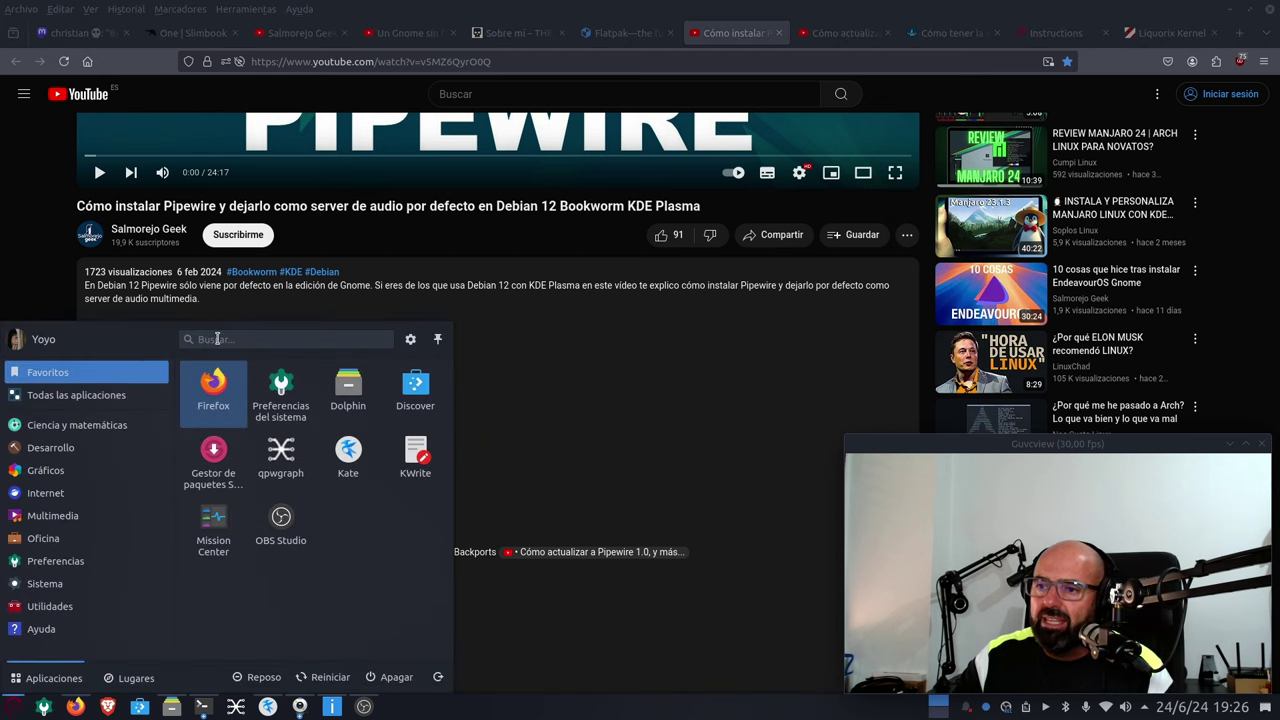
pyautogui.click(210, 452)
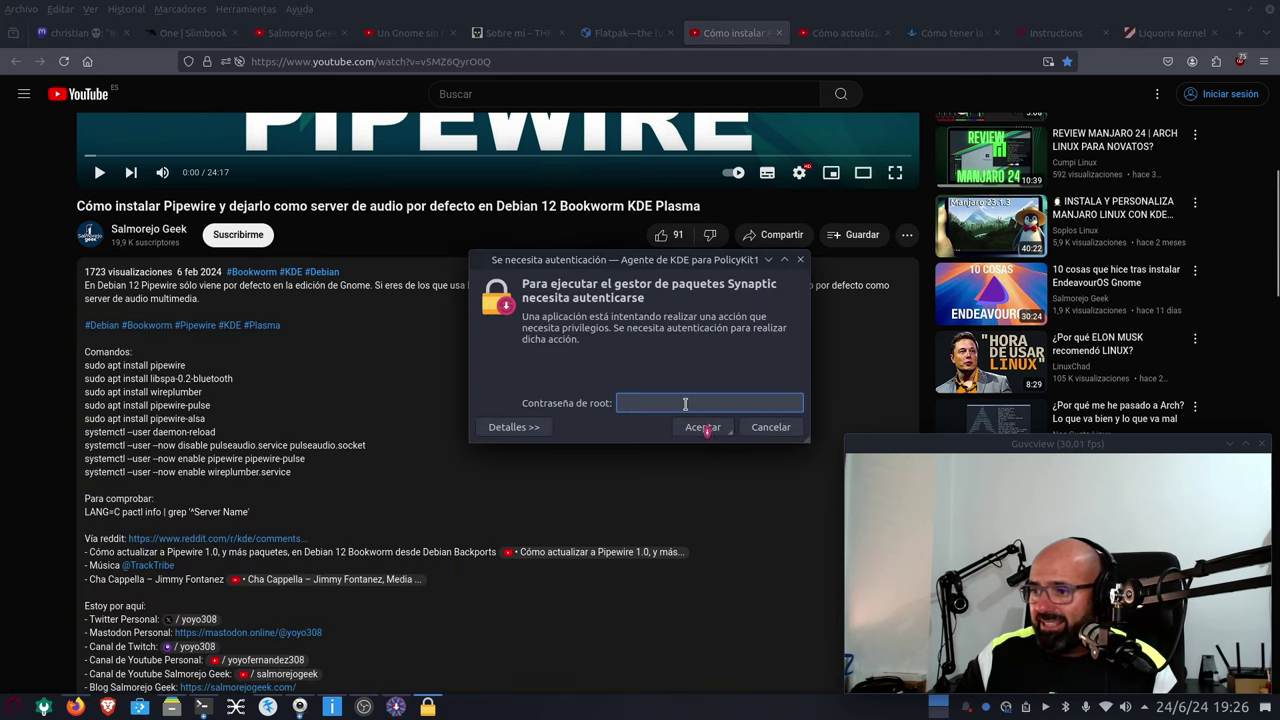
pyautogui.write('******')
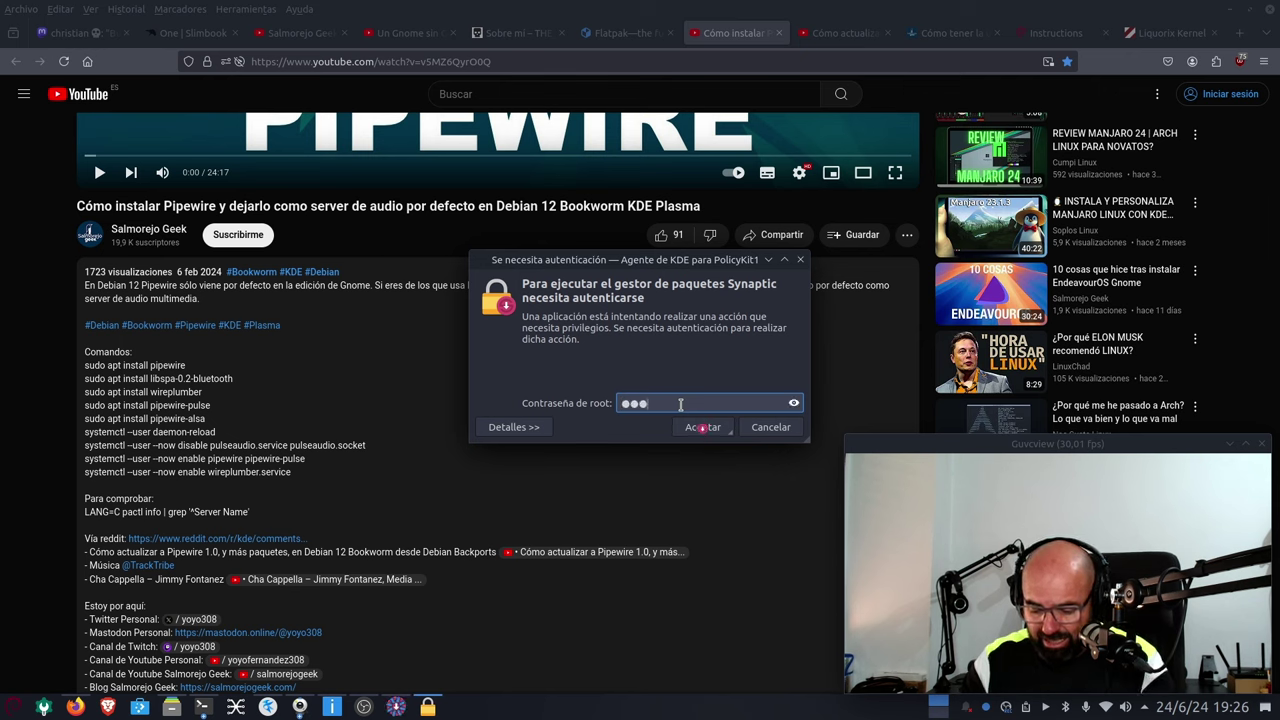
pyautogui.write('*******')
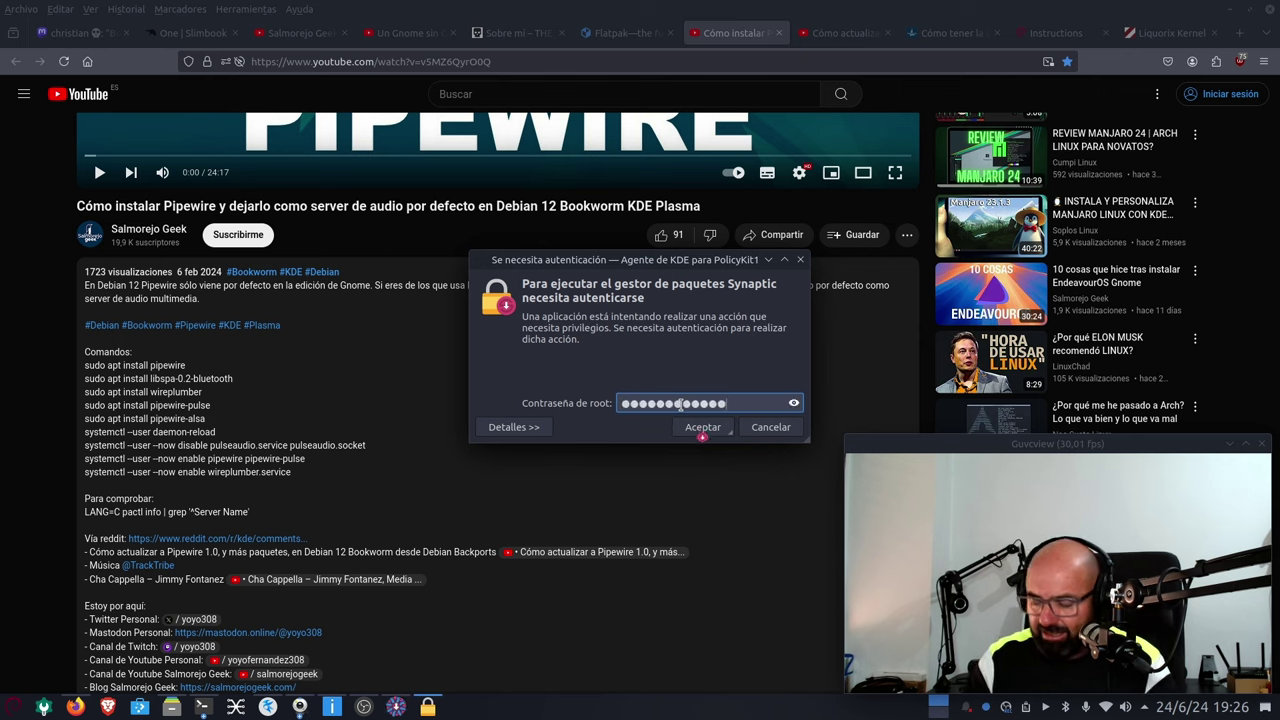
pyautogui.press('Return')
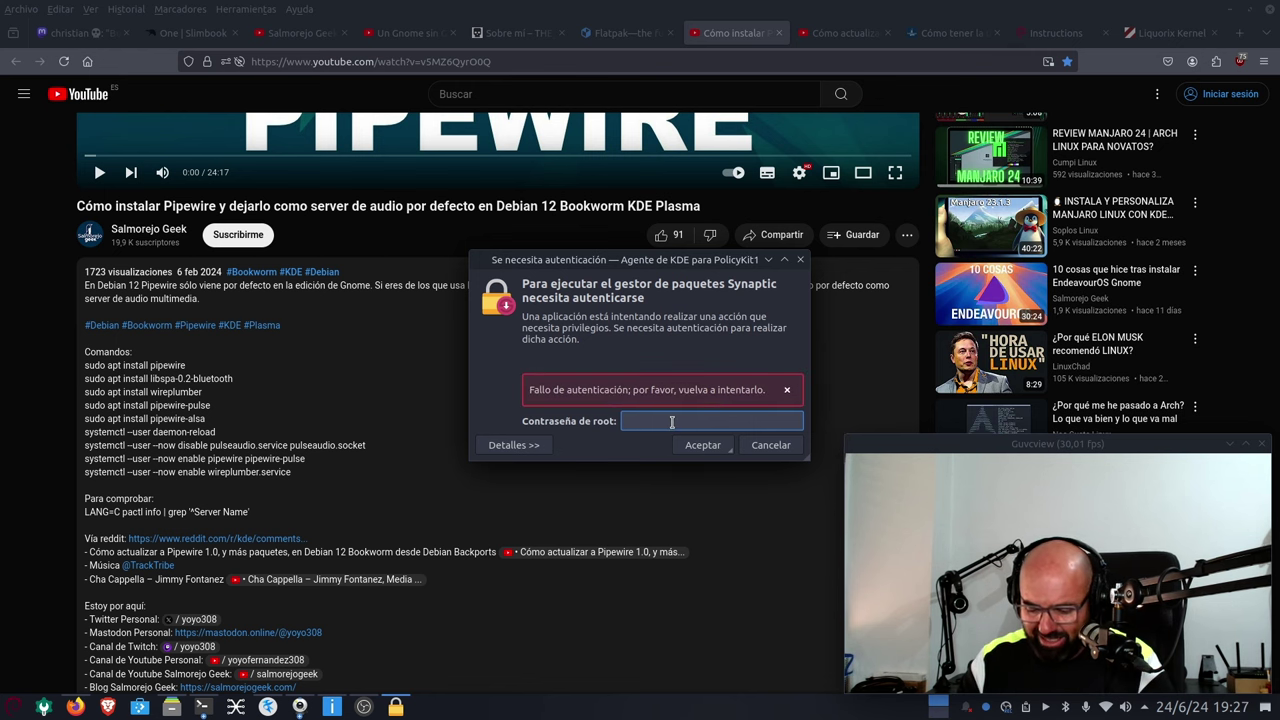
pyautogui.write('******')
pyautogui.press('Return')
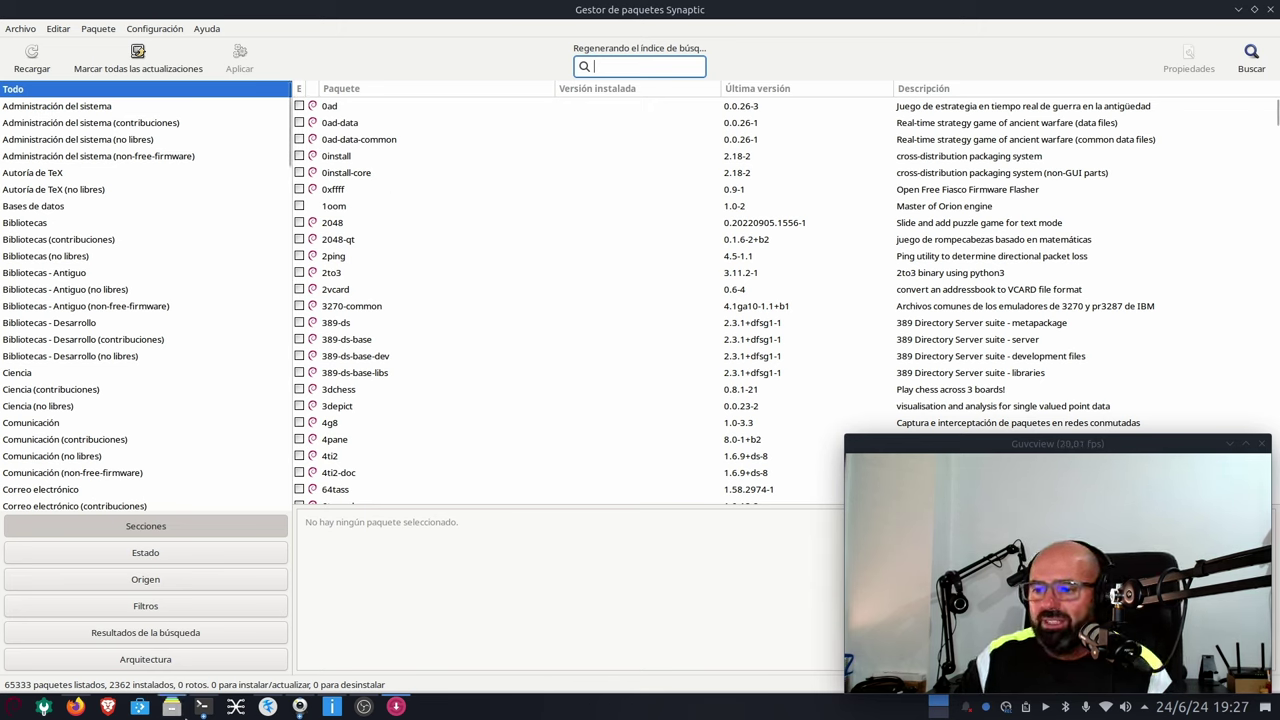
# - Copy the package name libspa-0.2-bluetooth from the video description in Firefox and filter Synaptic's package list by it
pyautogui.click(75, 706)
pyautogui.moveTo(233, 383); pyautogui.dragTo(160, 380)
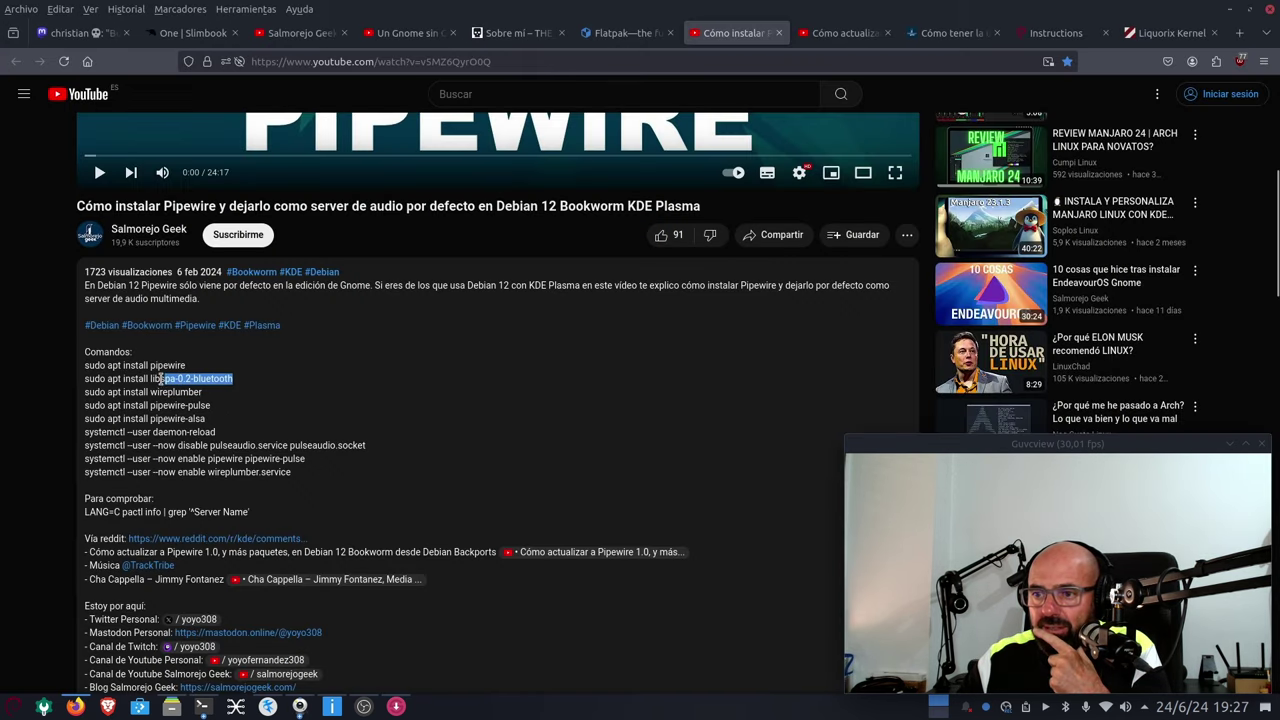
pyautogui.rightClick(160, 381)
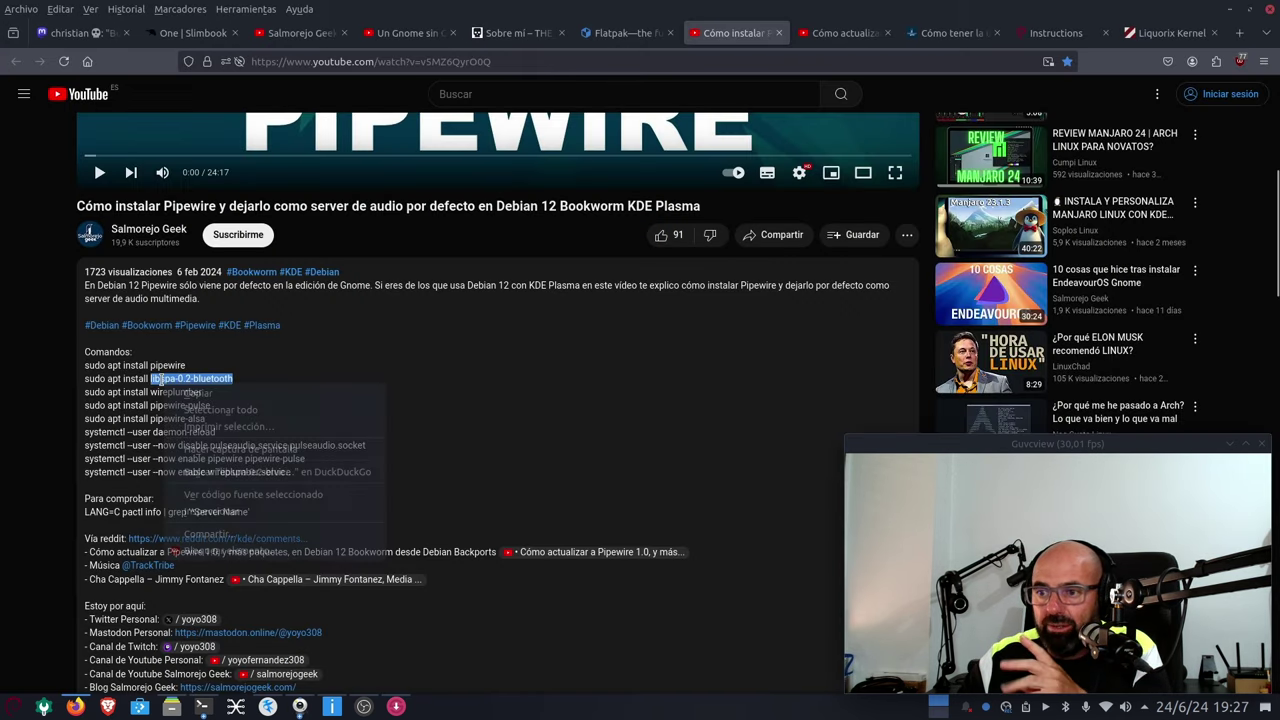
pyautogui.click(190, 400)
pyautogui.click(1231, 10)
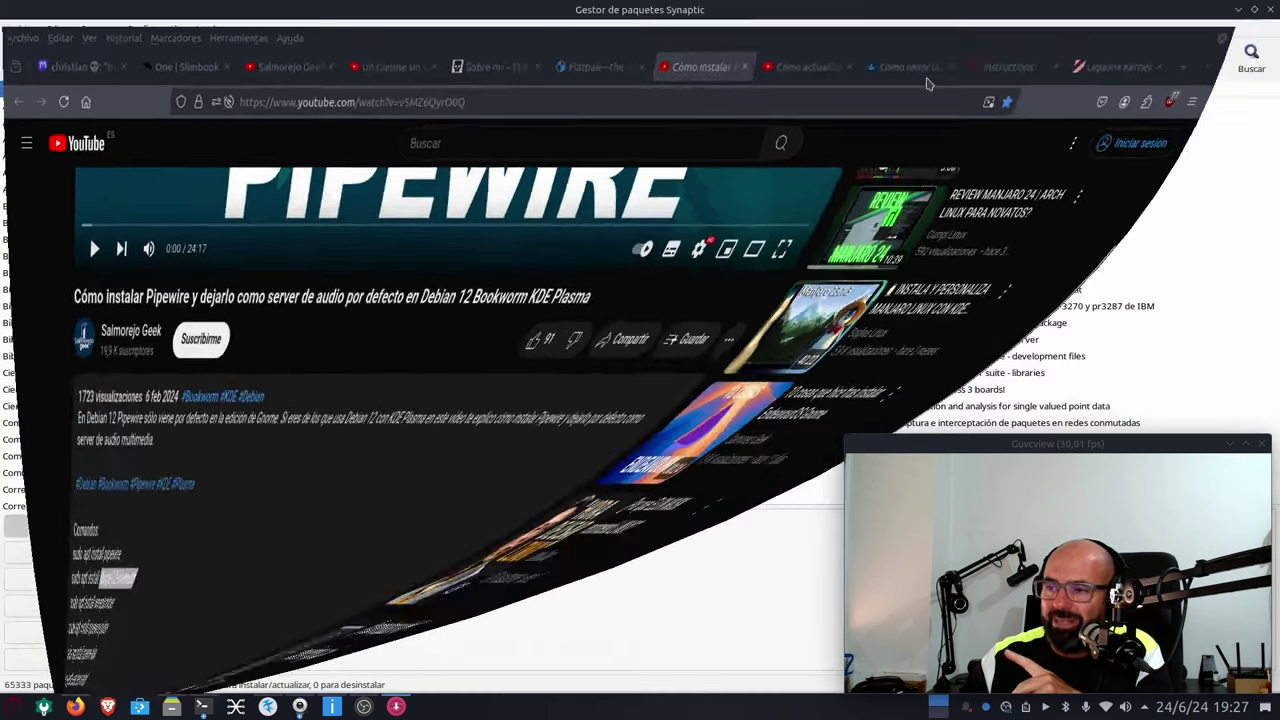
pyautogui.rightClick(624, 70)
pyautogui.click(655, 120)
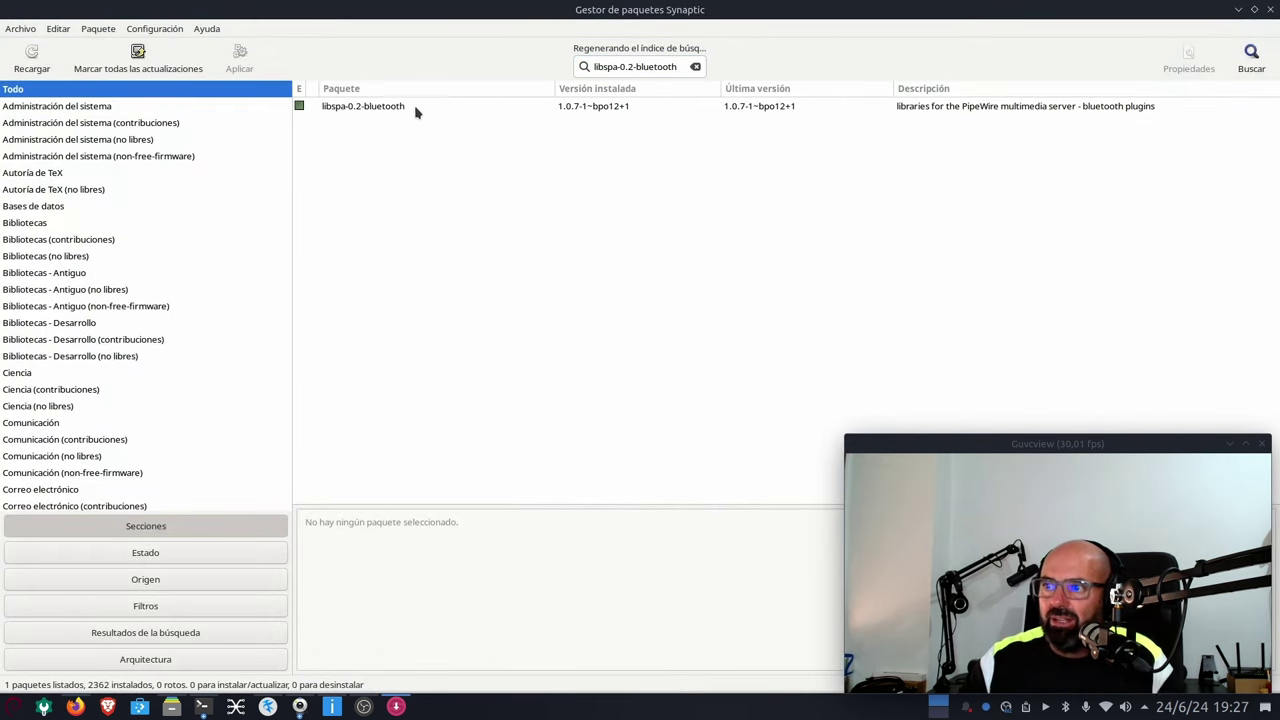
# - Show the versions that can be forced for the libspa-0.2-bluetooth package, then cancel without forcing one
pyautogui.click(418, 108)
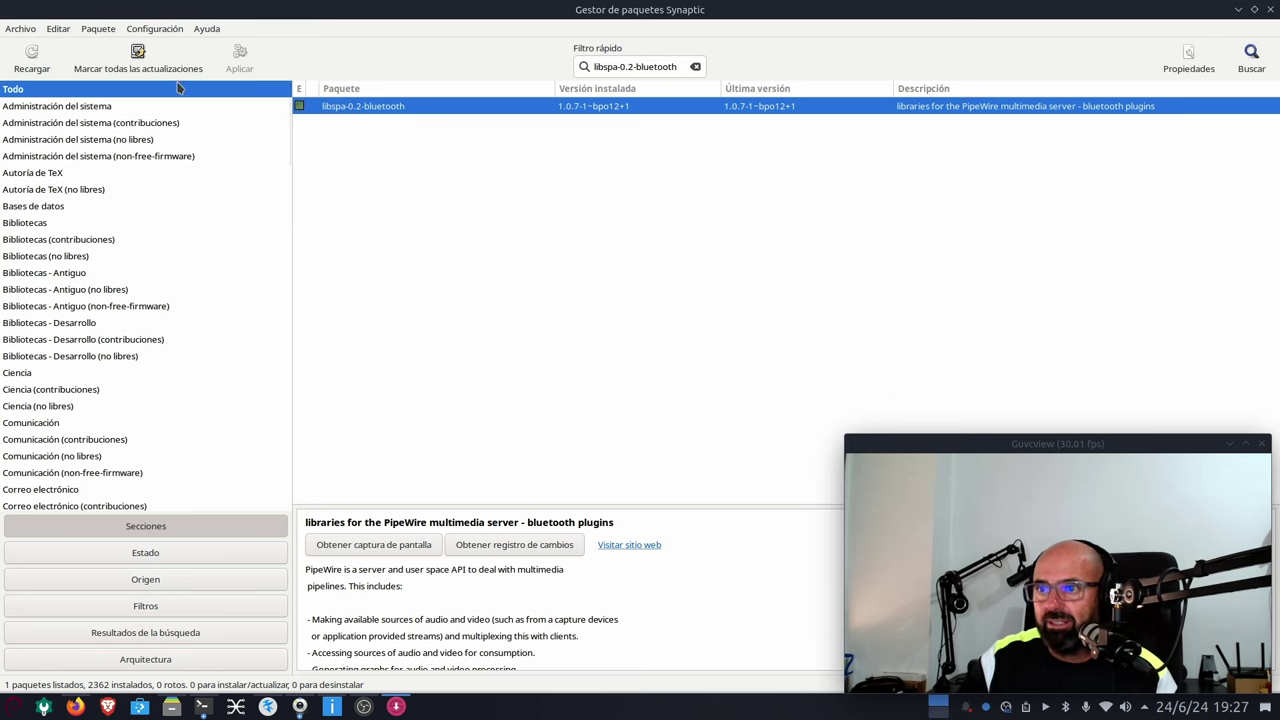
pyautogui.click(97, 28)
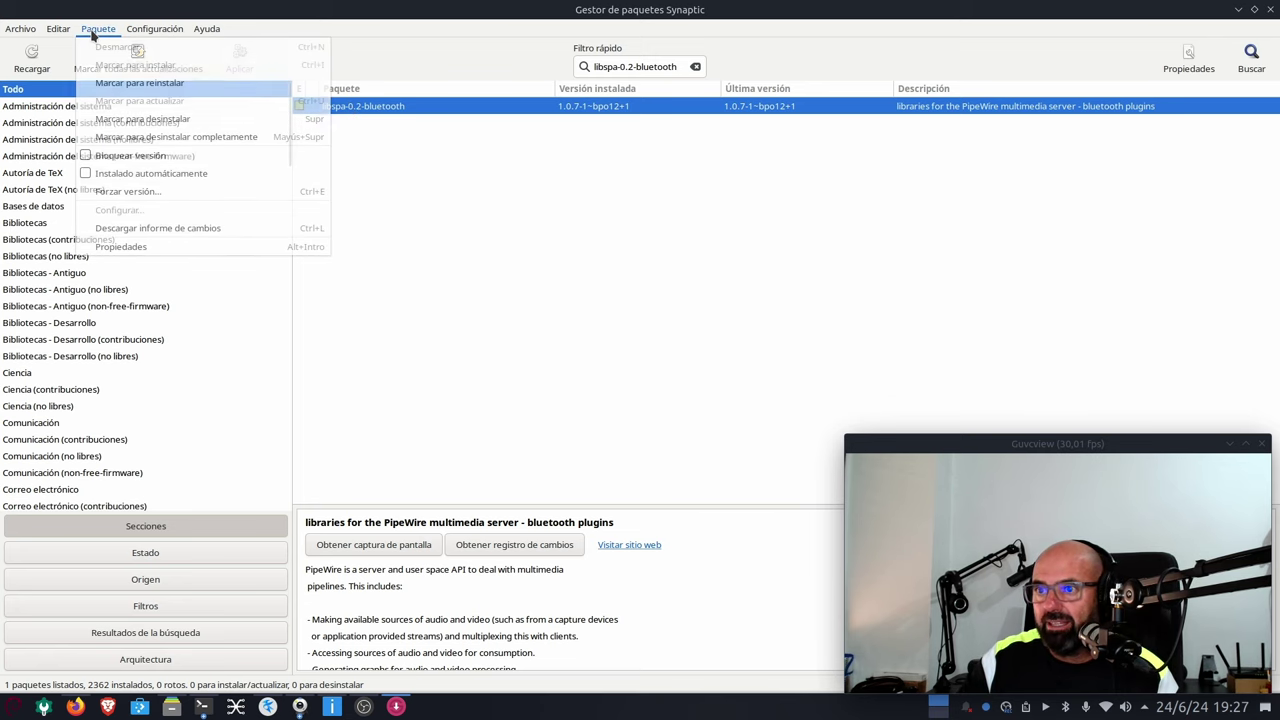
pyautogui.click(152, 199)
pyautogui.click(424, 387)
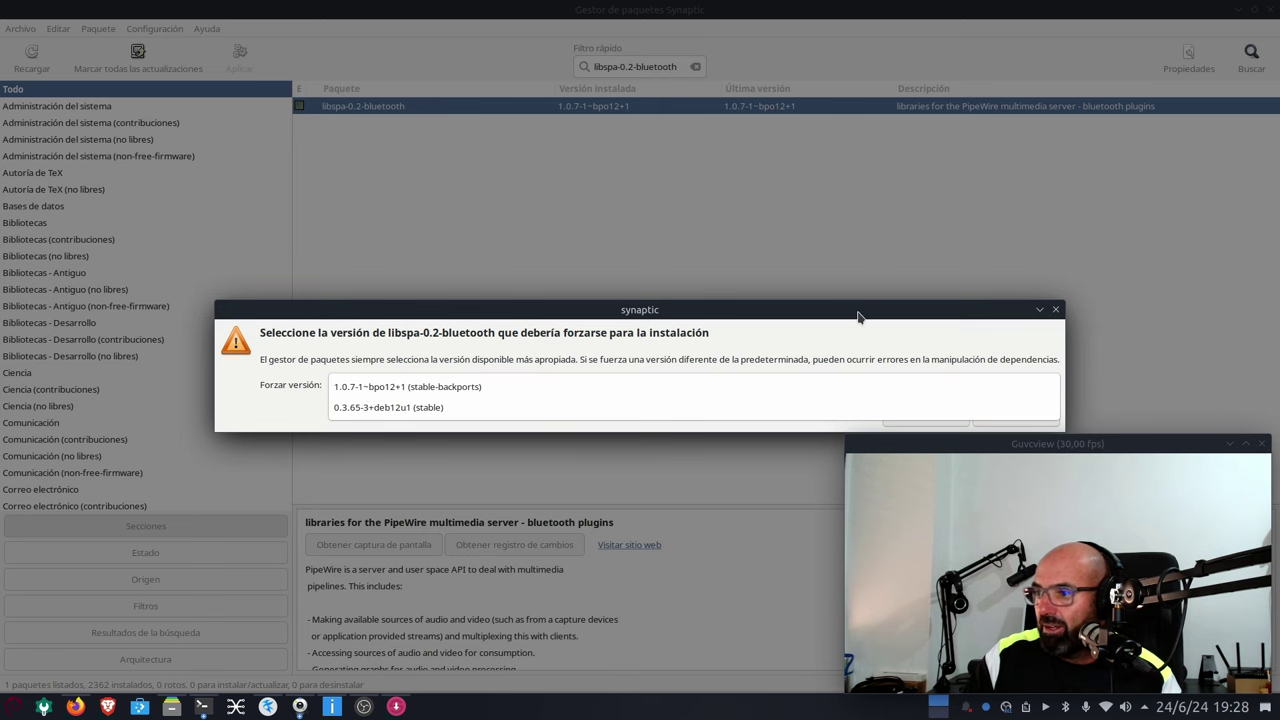
pyautogui.moveTo(858, 317); pyautogui.dragTo(820, 245)
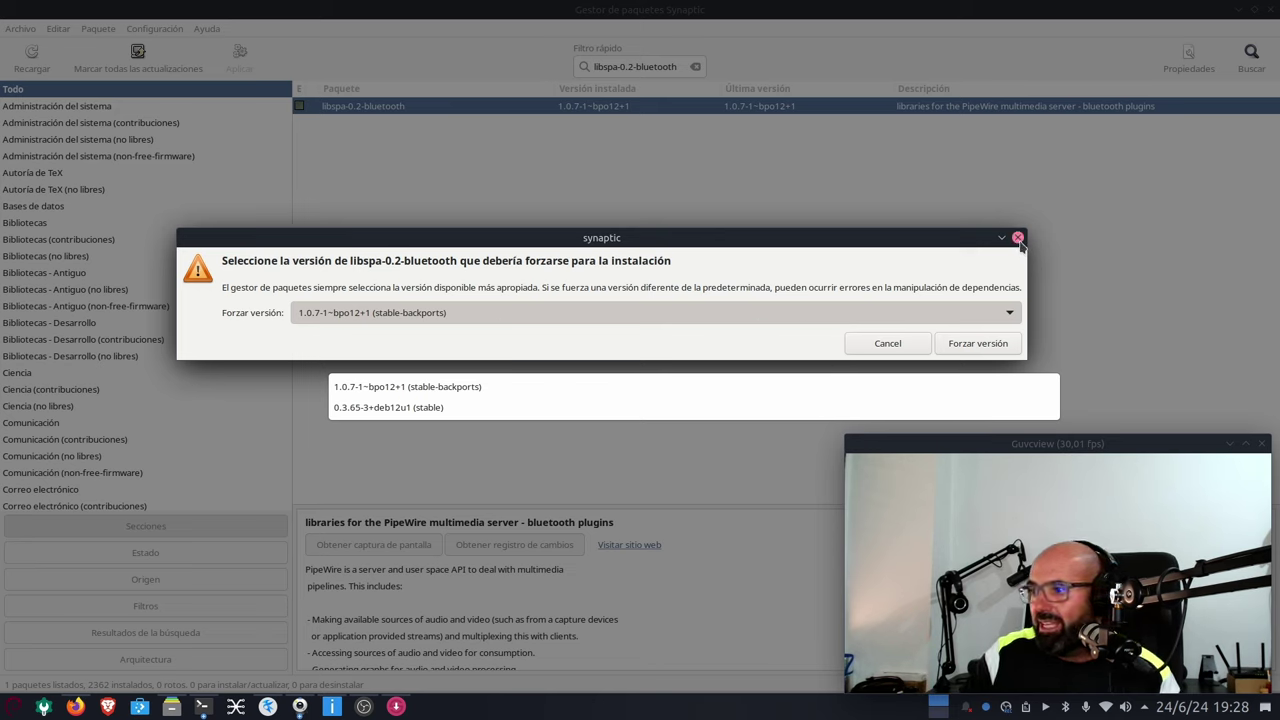
pyautogui.click(887, 345)
pyautogui.click(887, 345)
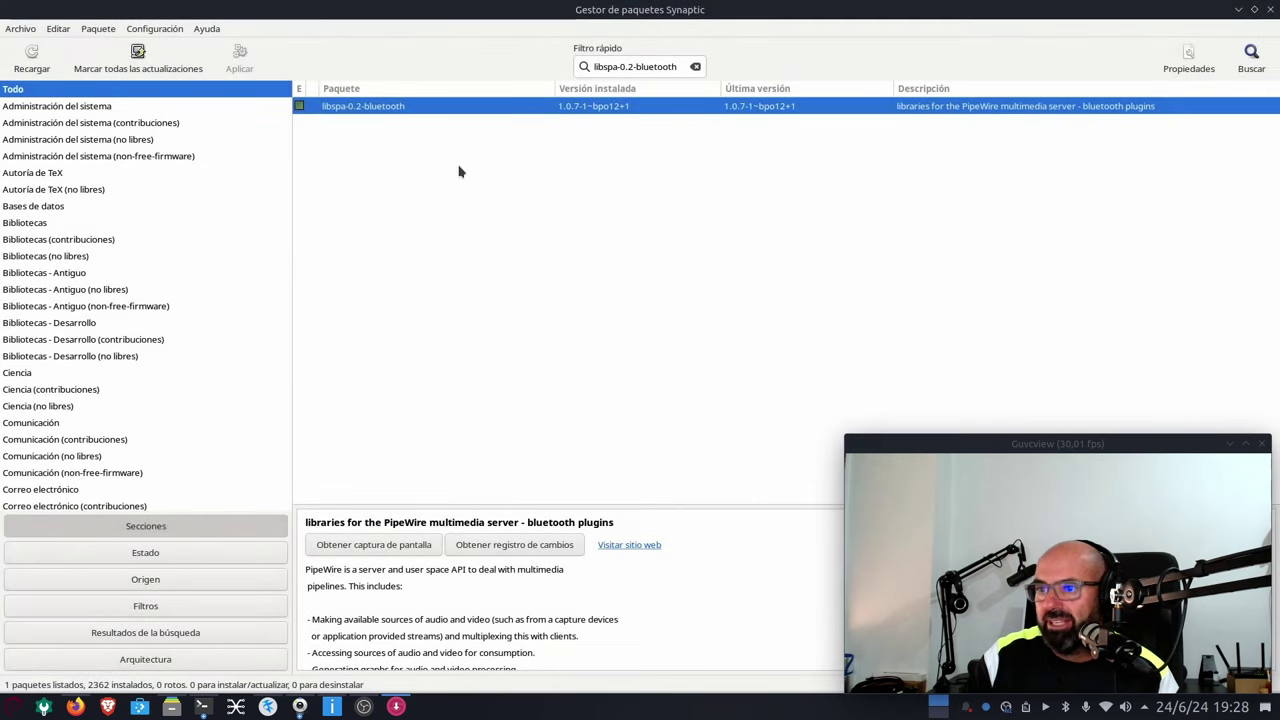
# - Replace the quick filter with "pipewire" and select the pipewire-v4l2 package in the results
pyautogui.click(695, 67)
pyautogui.click(624, 70)
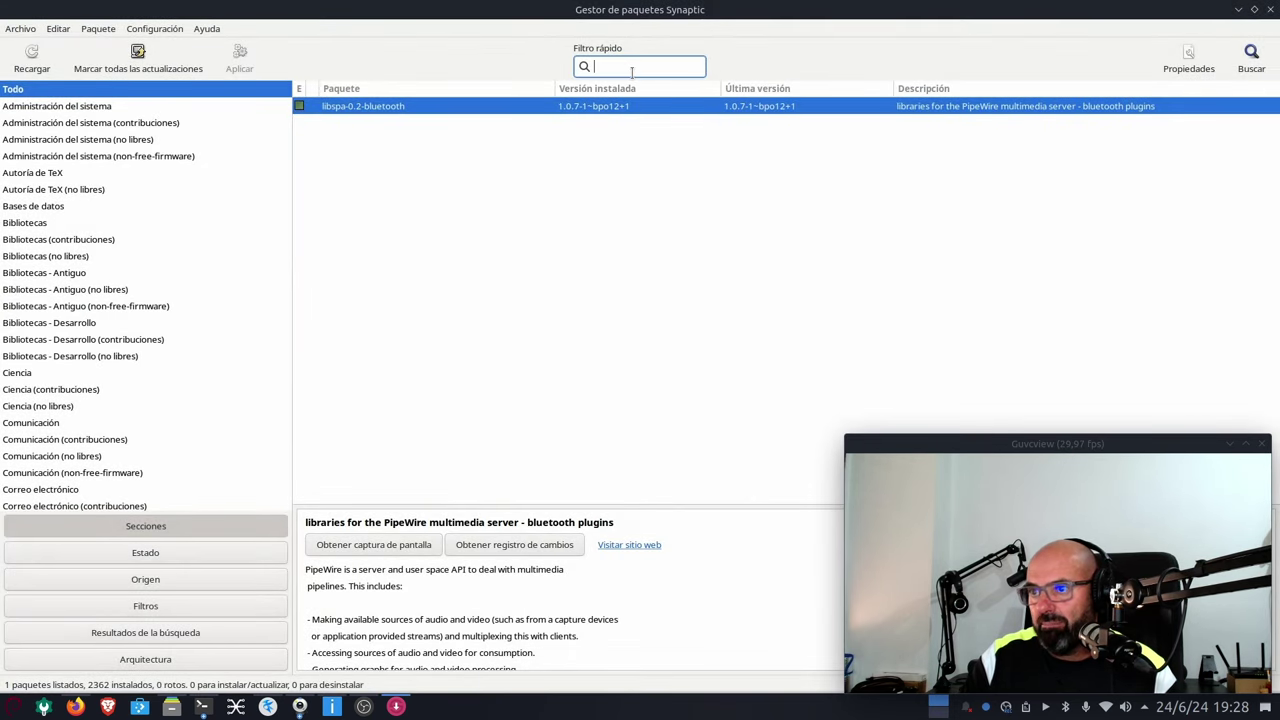
pyautogui.write('pipewire')
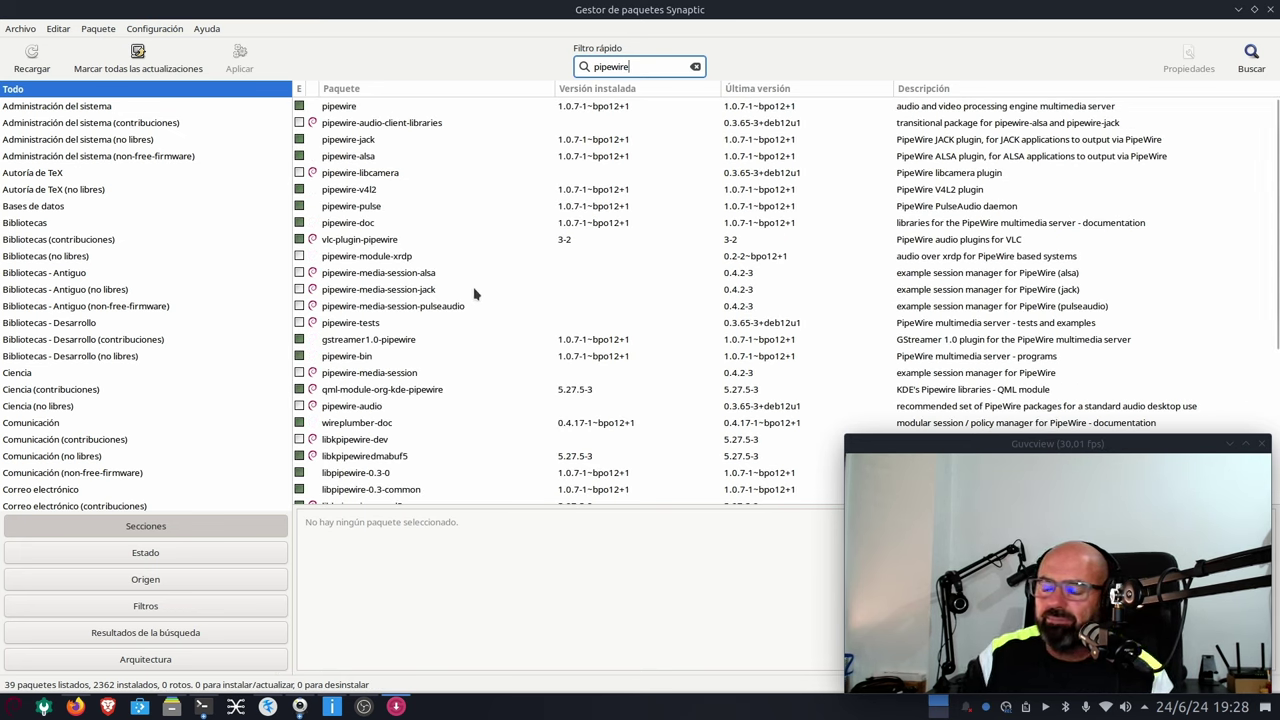
pyautogui.click(375, 210)
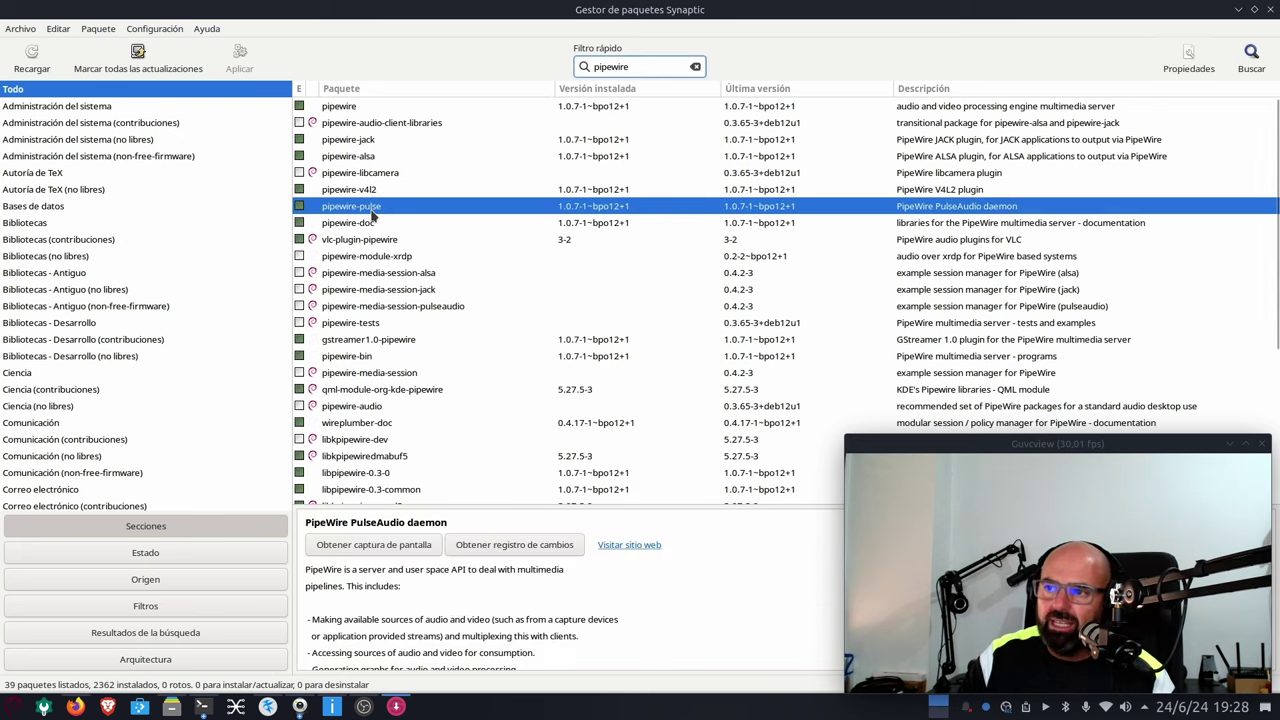
pyautogui.press('Up')
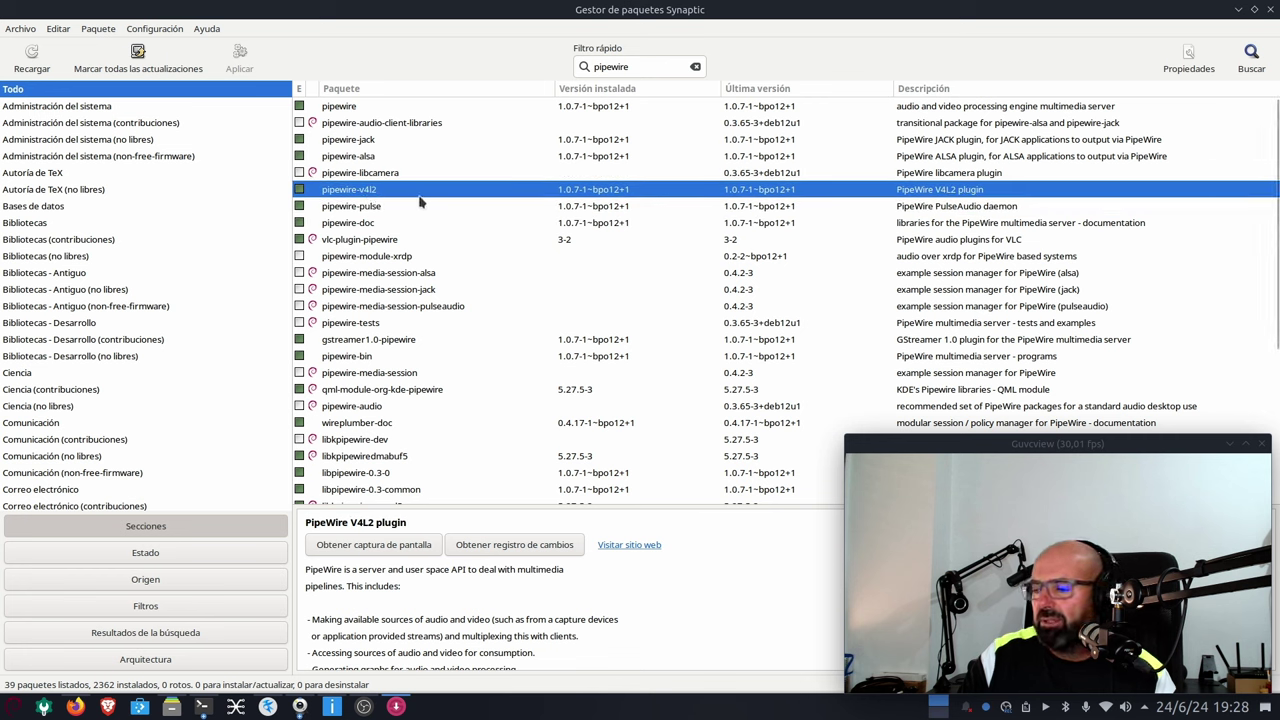
# - Show the versions that can be forced for the pipewire-v4l2 package, then cancel without forcing one
pyautogui.rightClick(391, 197)
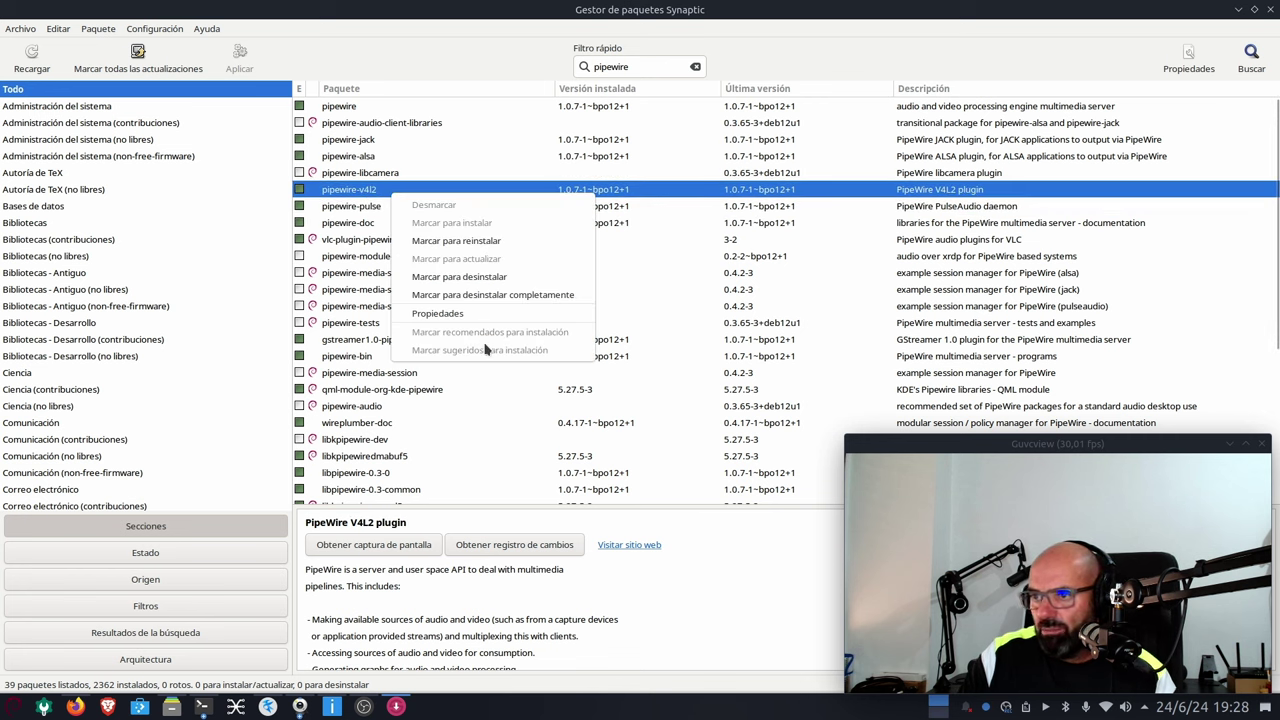
pyautogui.press('Escape')
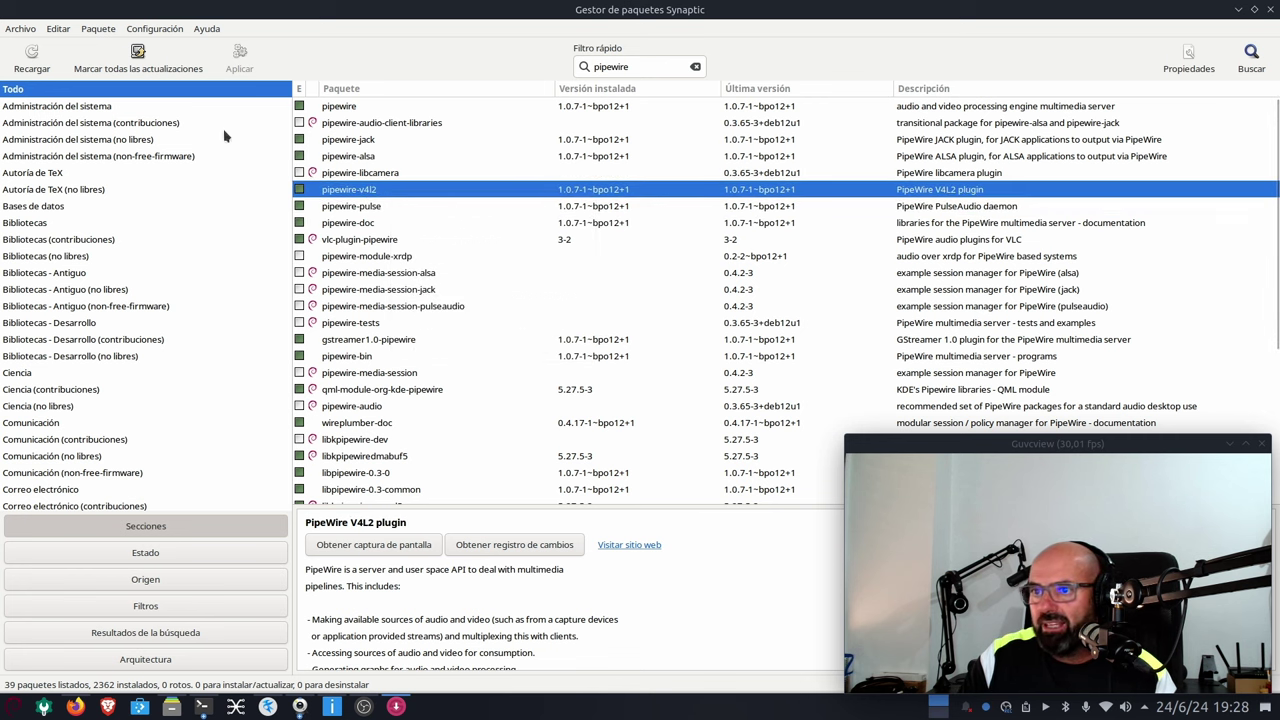
pyautogui.click(100, 28)
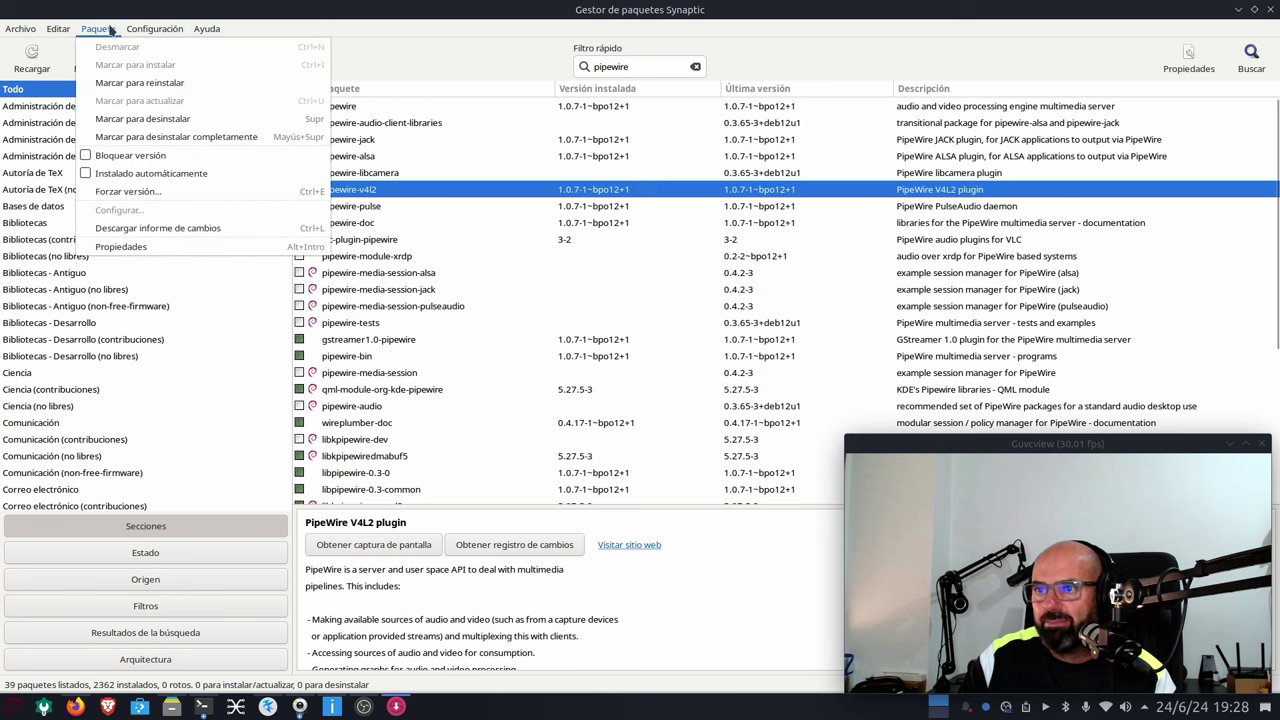
pyautogui.click(127, 191)
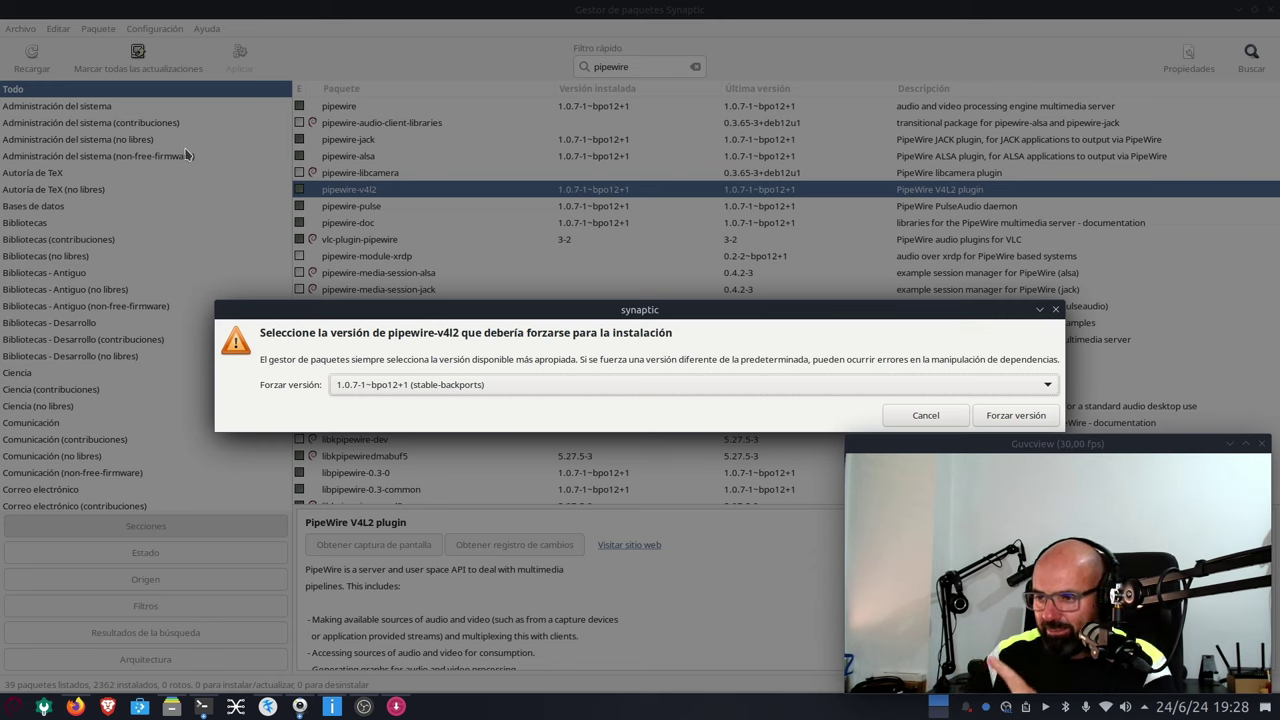
pyautogui.click(405, 388)
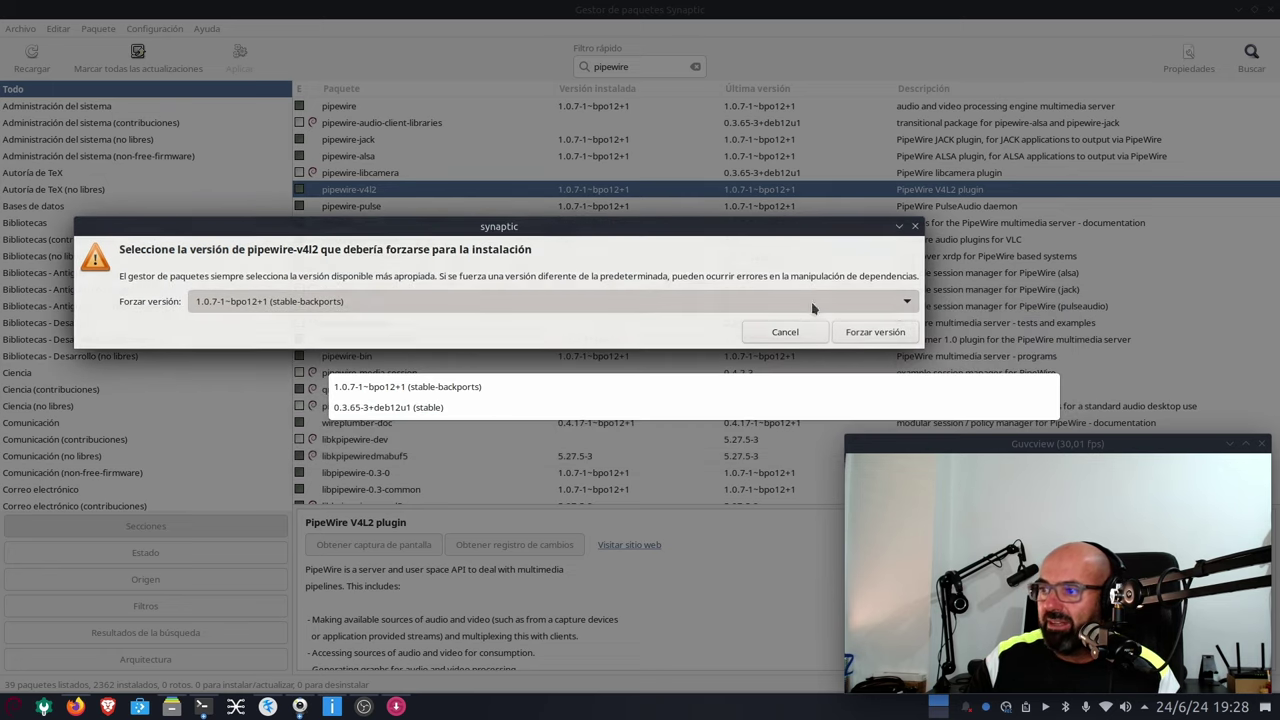
pyautogui.click(786, 333)
pyautogui.click(786, 333)
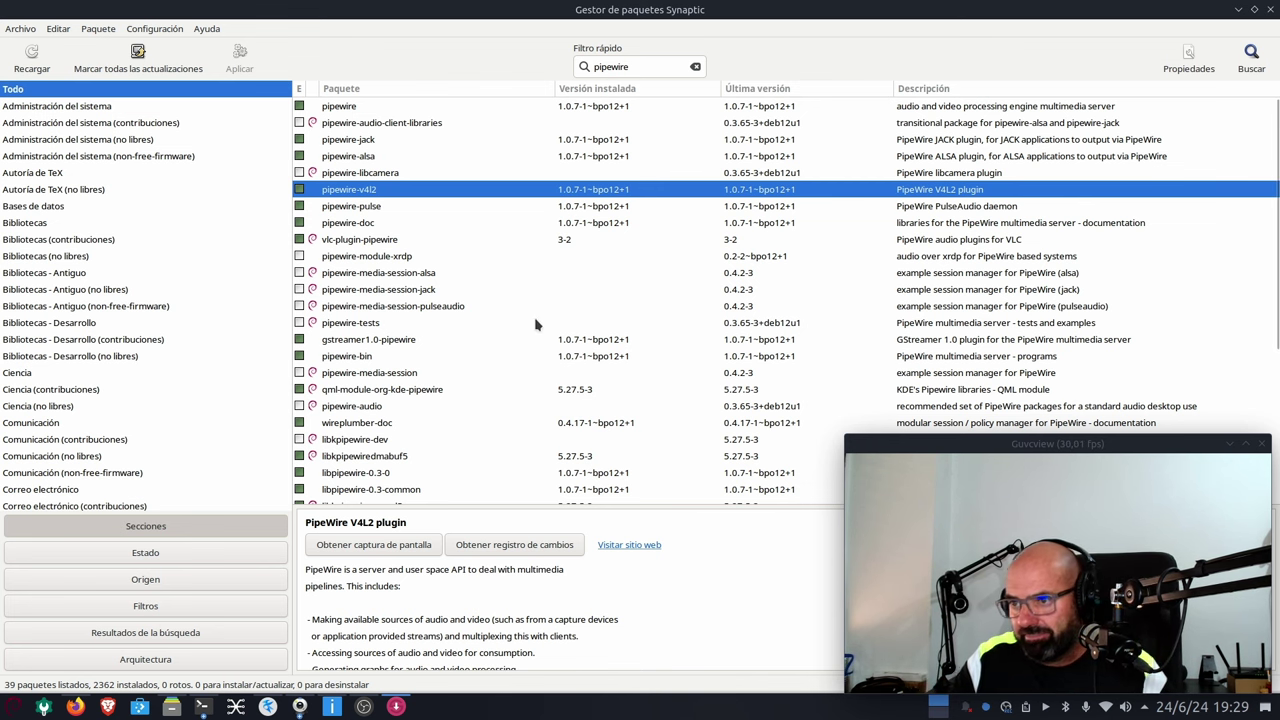
# - Look through the filtered PipeWire packages, highlighting the pipewire and pipewire-audio entries to examine their installed and latest versions
pyautogui.scroll(-2, 416, 362)
pyautogui.scroll(2, 416, 357)
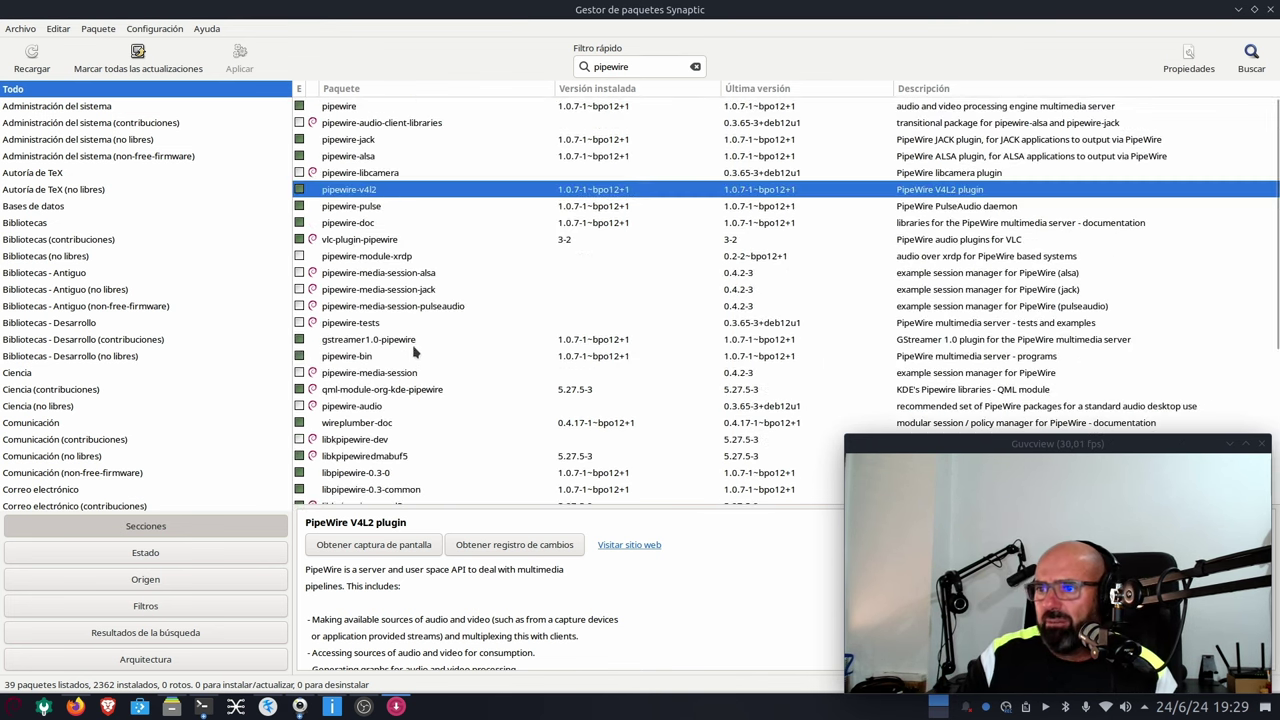
pyautogui.click(348, 110)
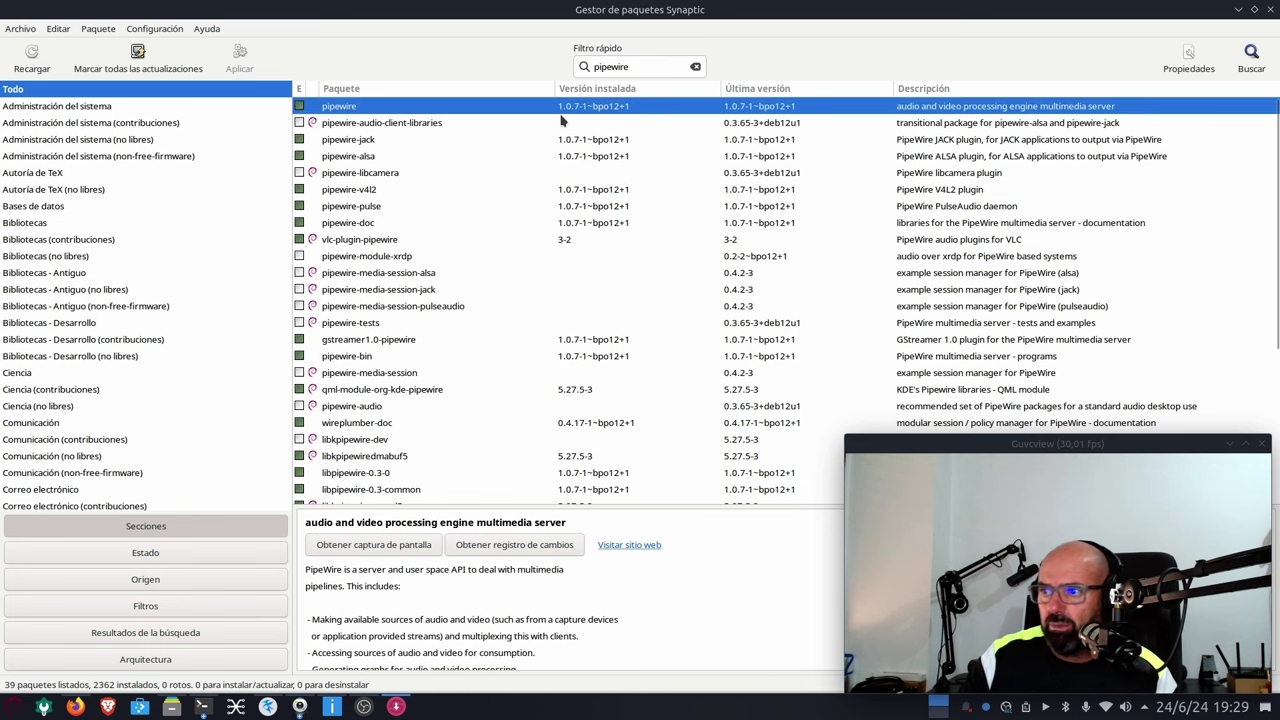
pyautogui.scroll(-3, 563, 166)
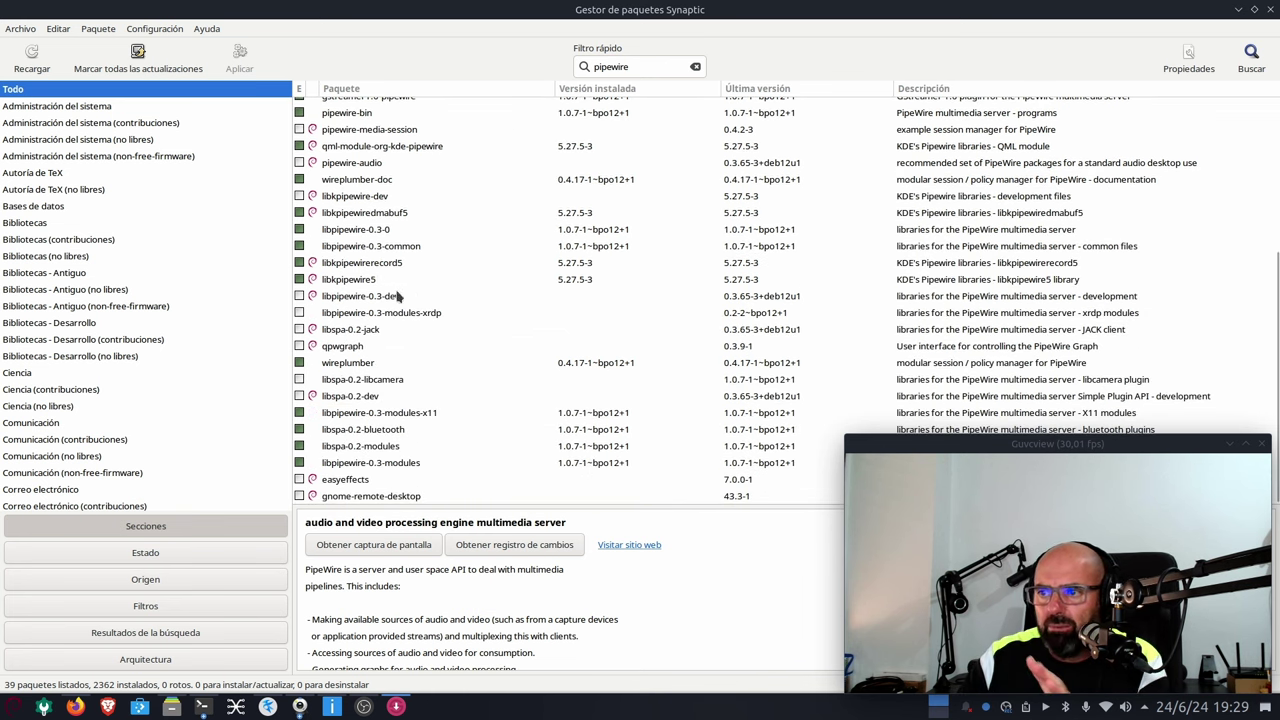
pyautogui.click(380, 163)
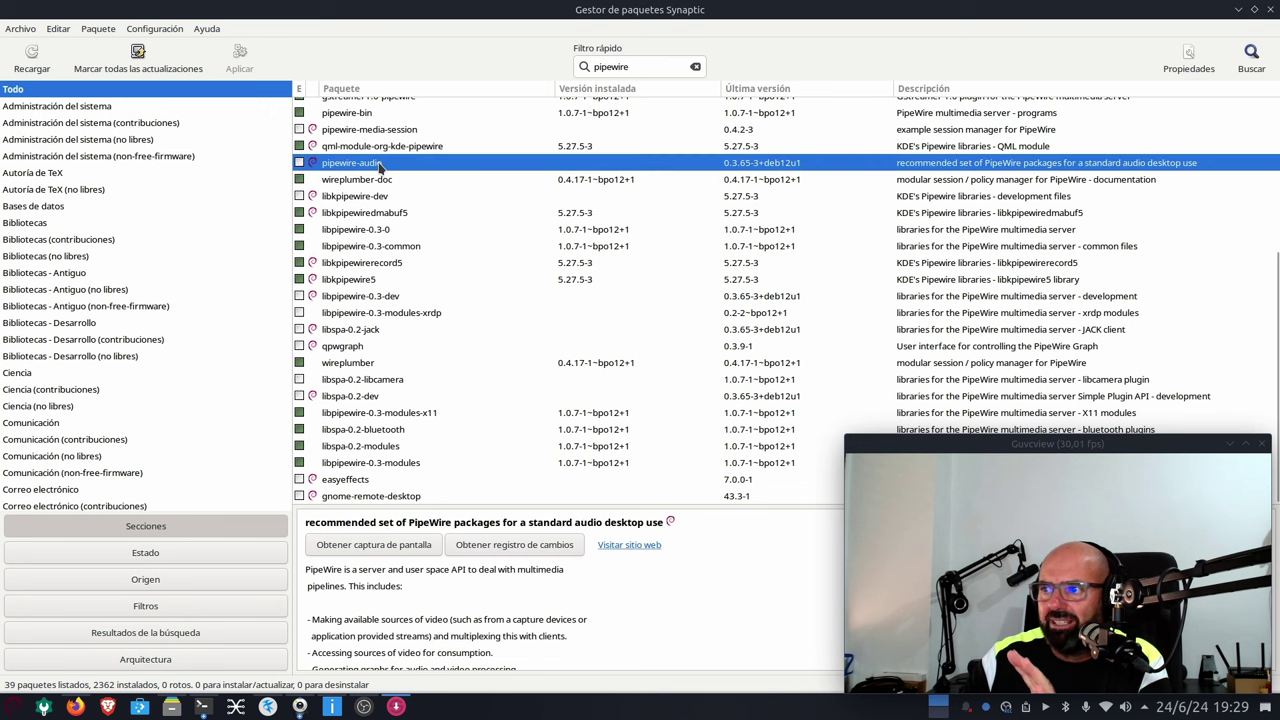
pyautogui.scroll(3, 704, 346)
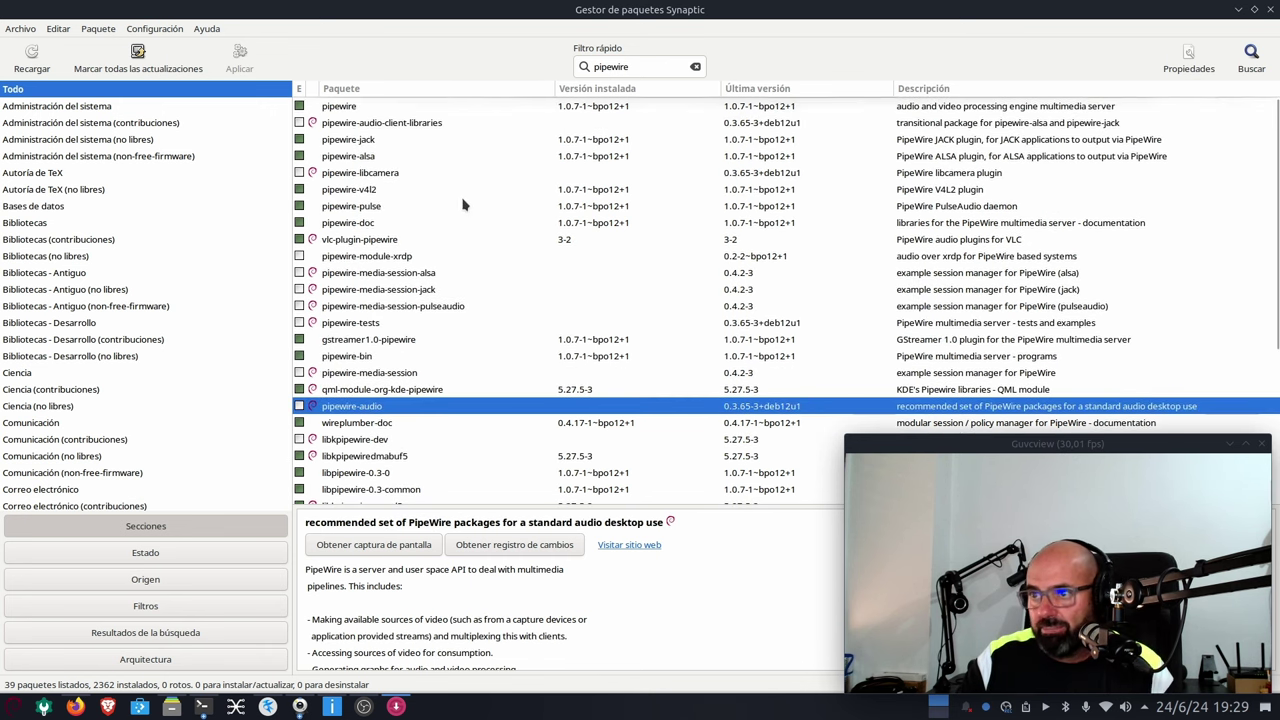
# - Close Synaptic, the bookworm-backports.list file in Kate, and the Dolphin window showing sources.list.d
pyautogui.click(1270, 9)
pyautogui.click(1011, 220)
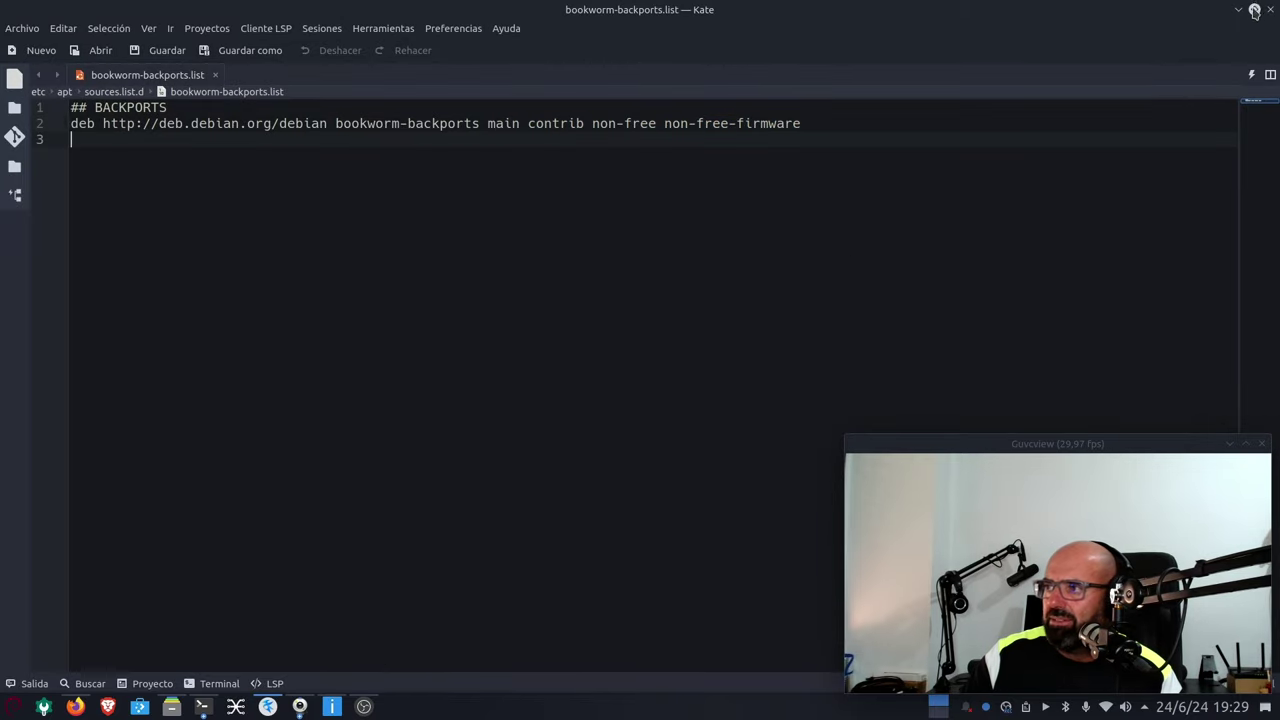
pyautogui.click(1270, 9)
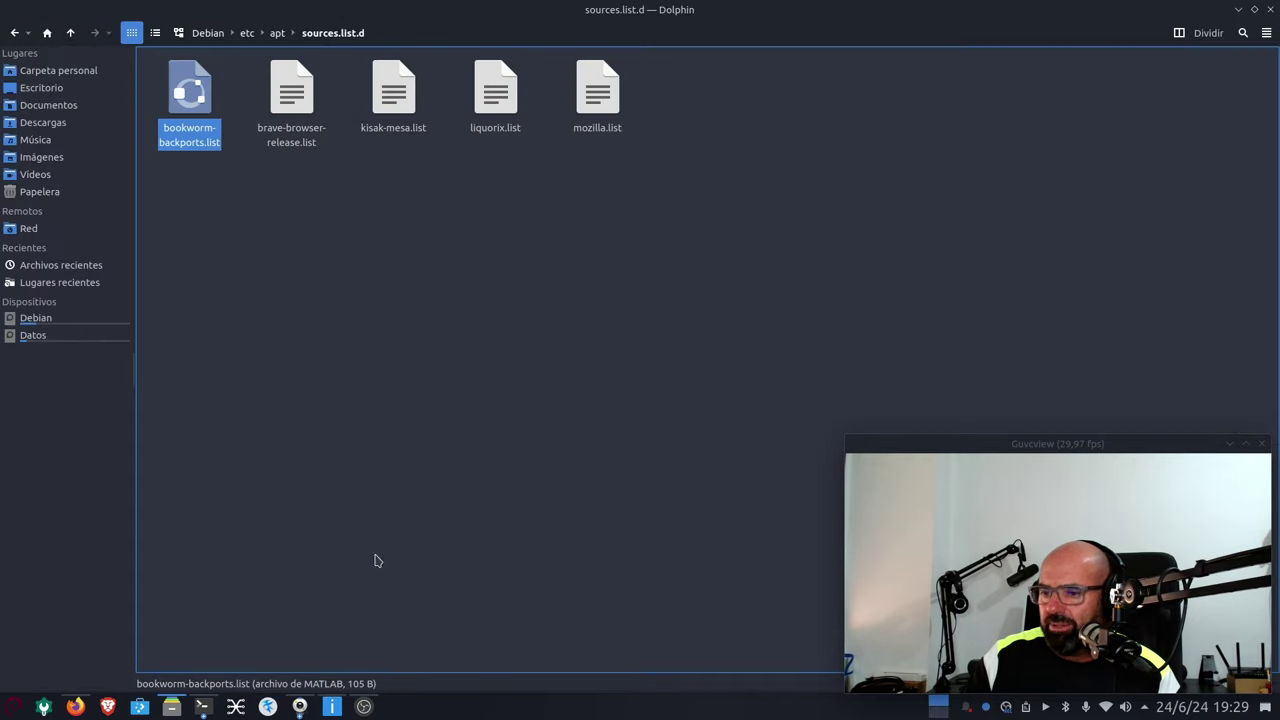
pyautogui.click(1270, 9)
# - Switch to Firefox and highlight the full list of Pipewire installation and systemctl commands in the video description
pyautogui.click(75, 706)
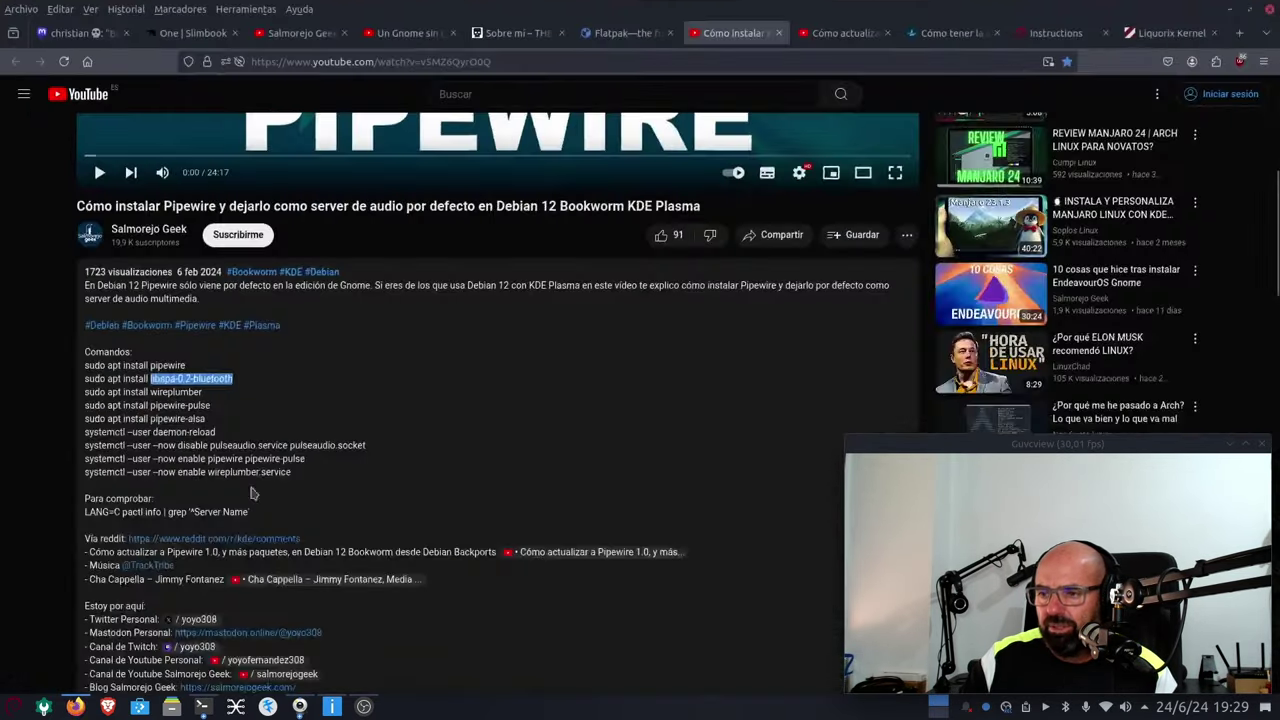
pyautogui.moveTo(300, 473); pyautogui.dragTo(84, 374)
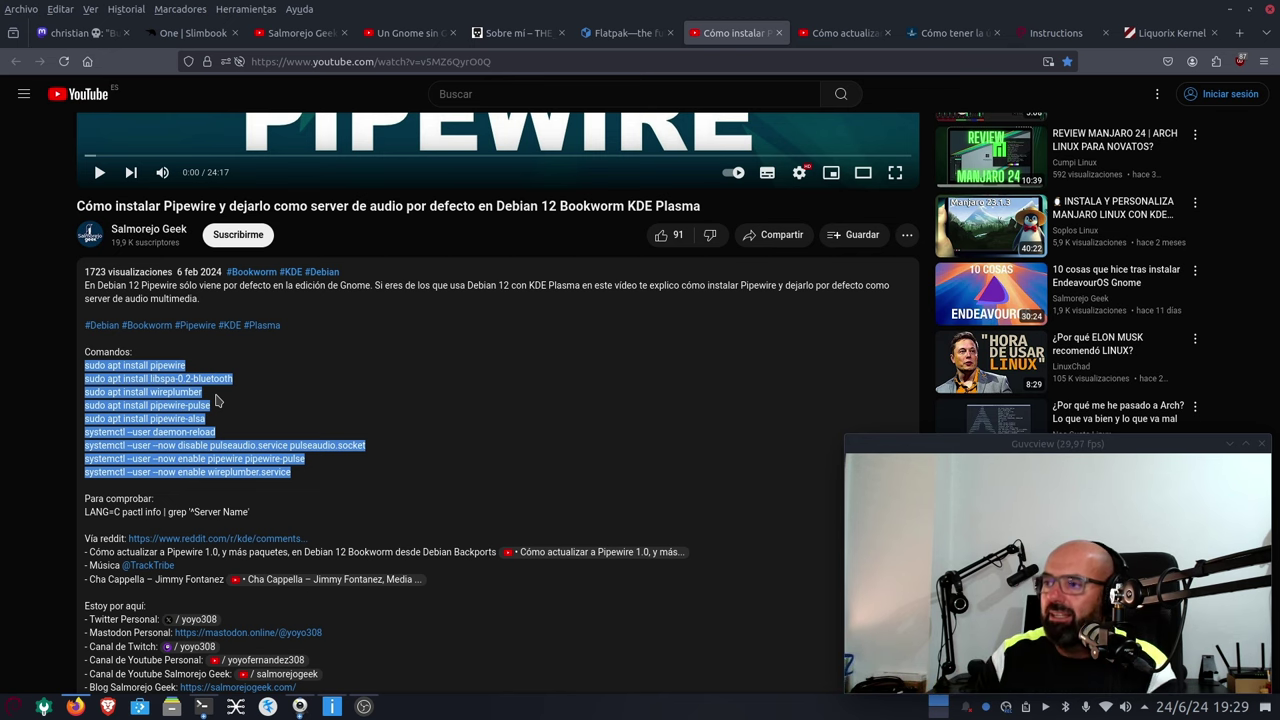
# - Show the YouTube video on updating to Pipewire 1.0 from Debian Backports and expand its description
pyautogui.click(845, 36)
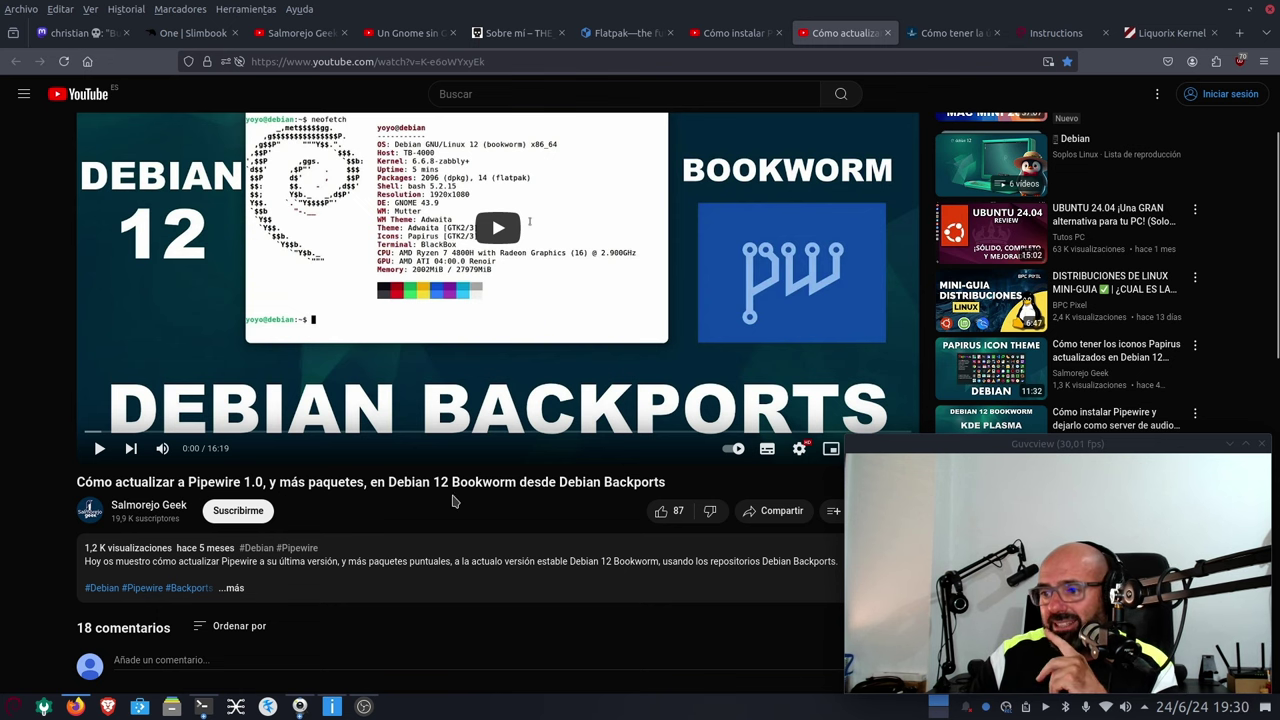
pyautogui.scroll(-5, 671, 492)
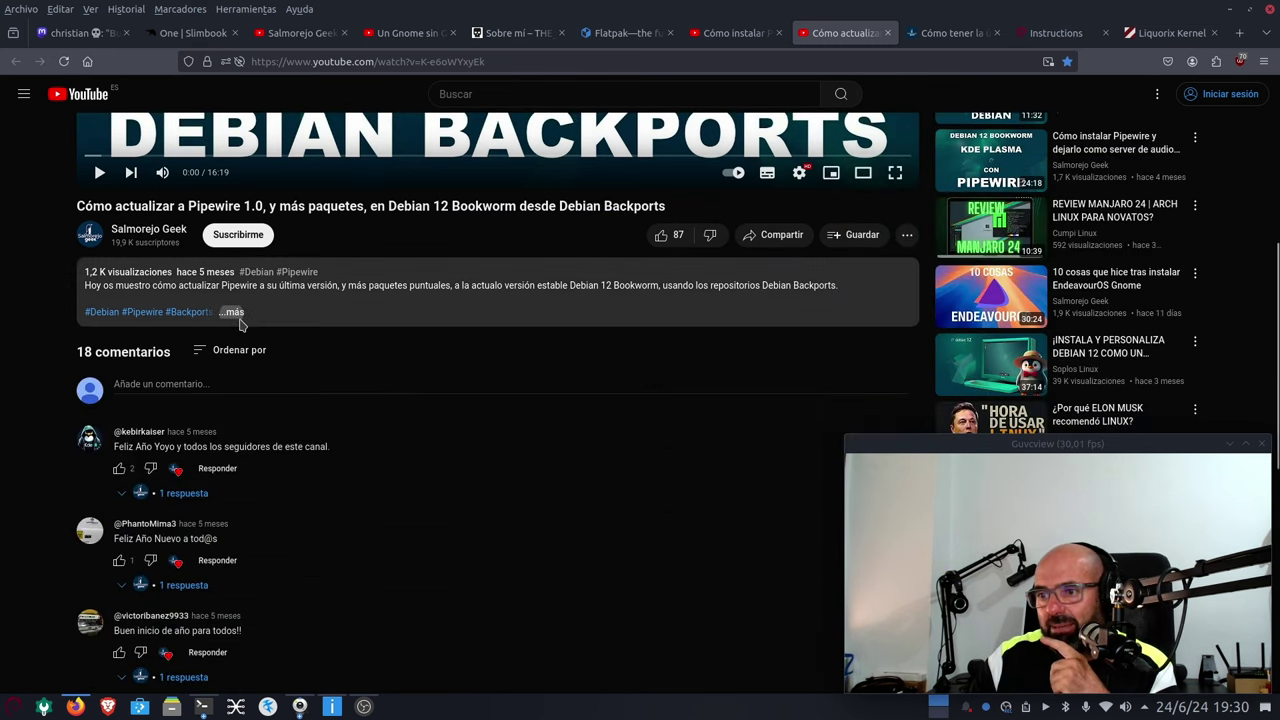
pyautogui.click(381, 290)
pyautogui.scroll(4, 406, 490)
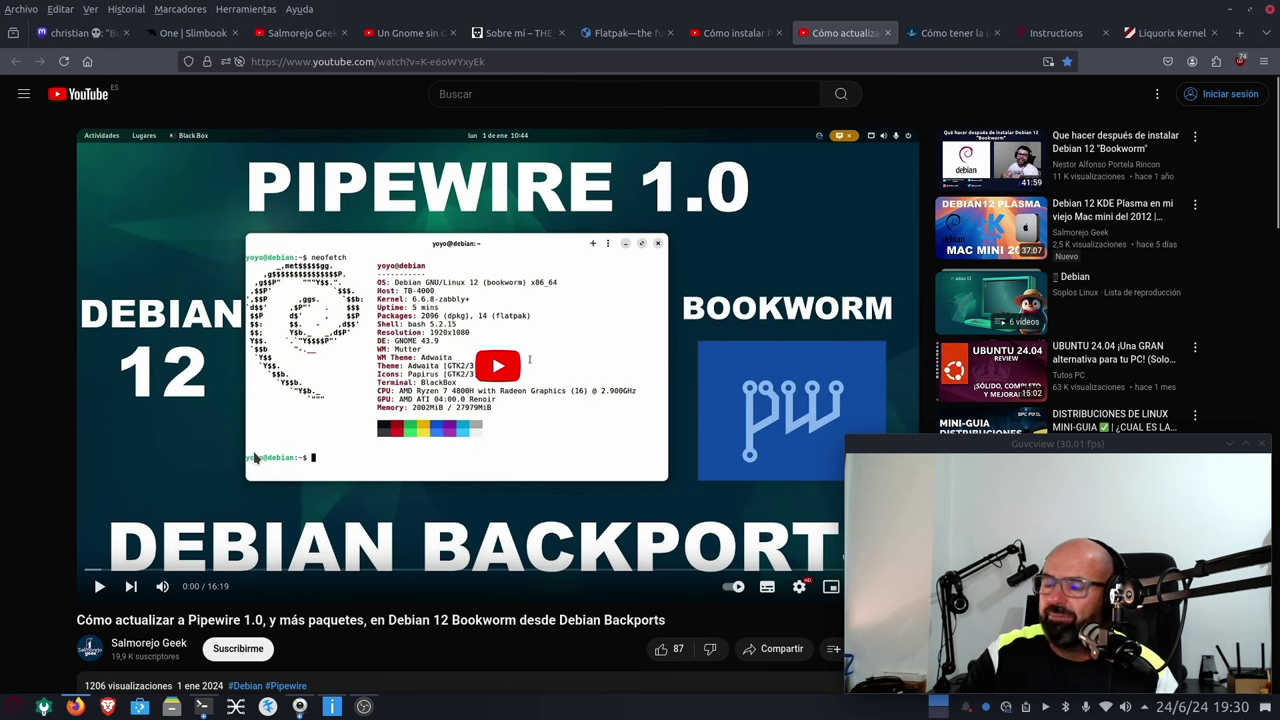
# - Show the Salmorejo Geek article on getting the latest MESA in Debian 12 Bookworm and examine its title and introduction
pyautogui.click(944, 34)
pyautogui.scroll(5, 293, 349)
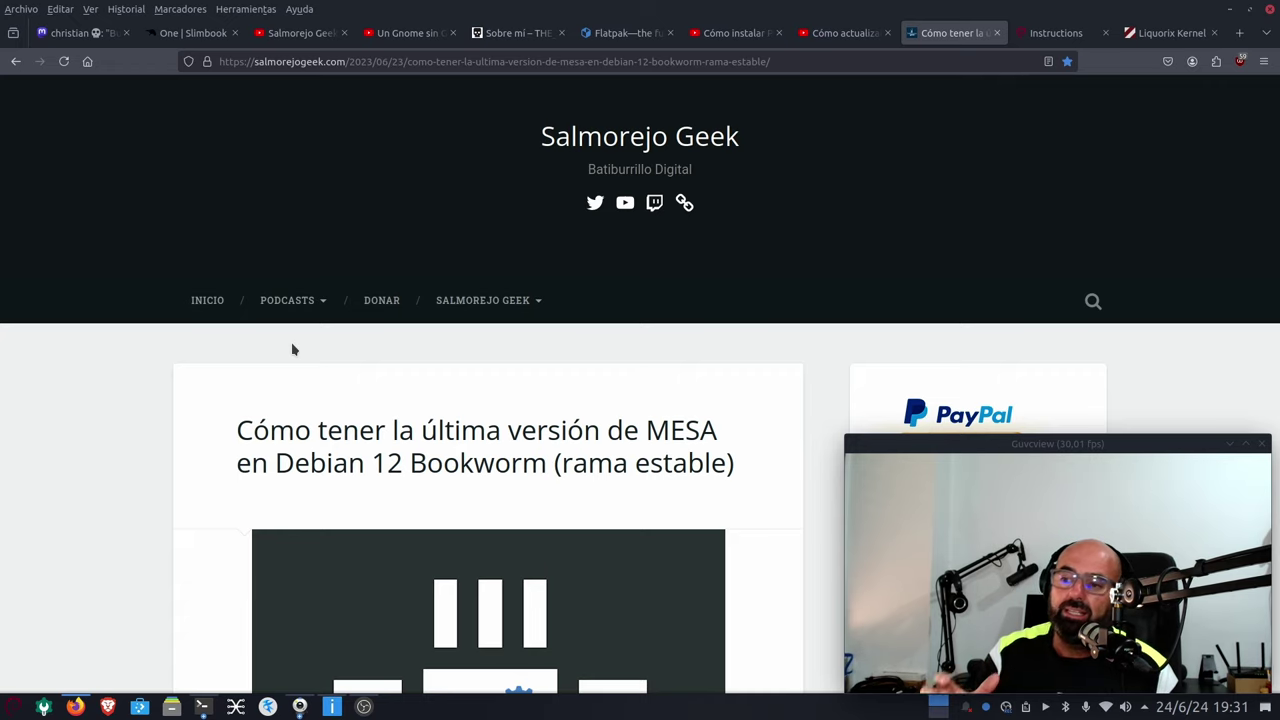
pyautogui.scroll(-5, 293, 349)
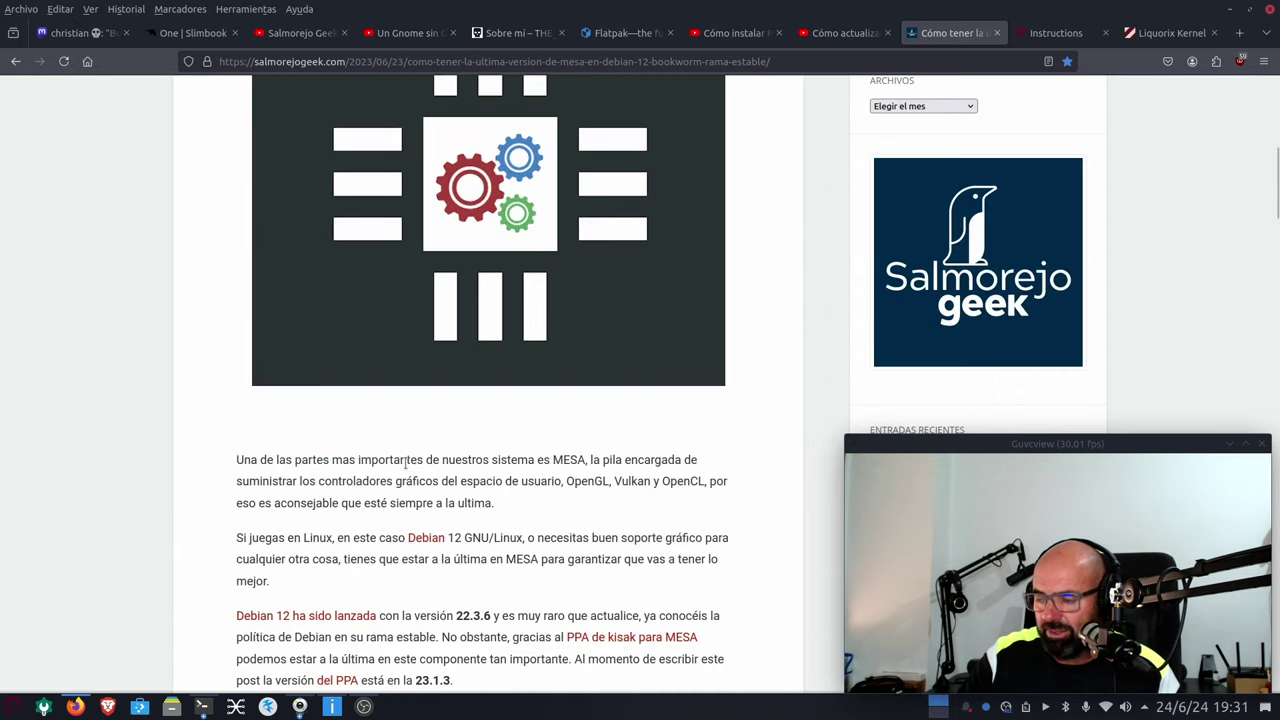
pyautogui.scroll(5, 406, 470)
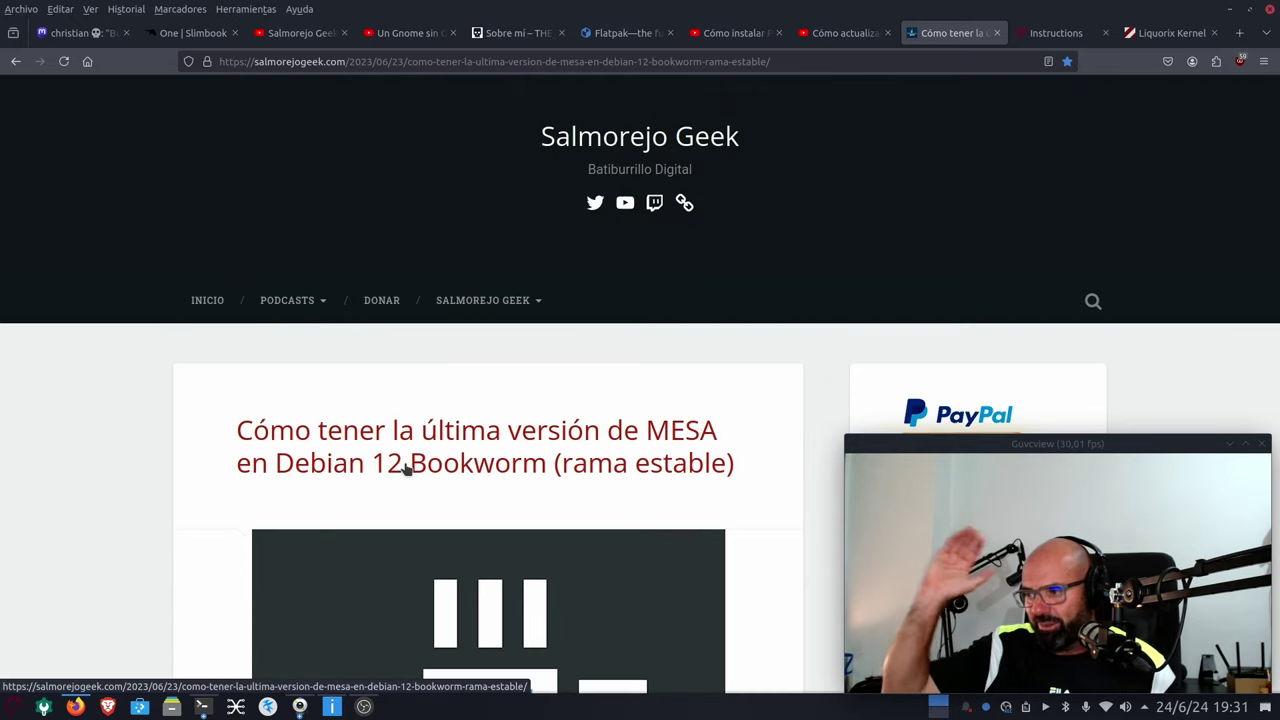
pyautogui.scroll(-6, 406, 470)
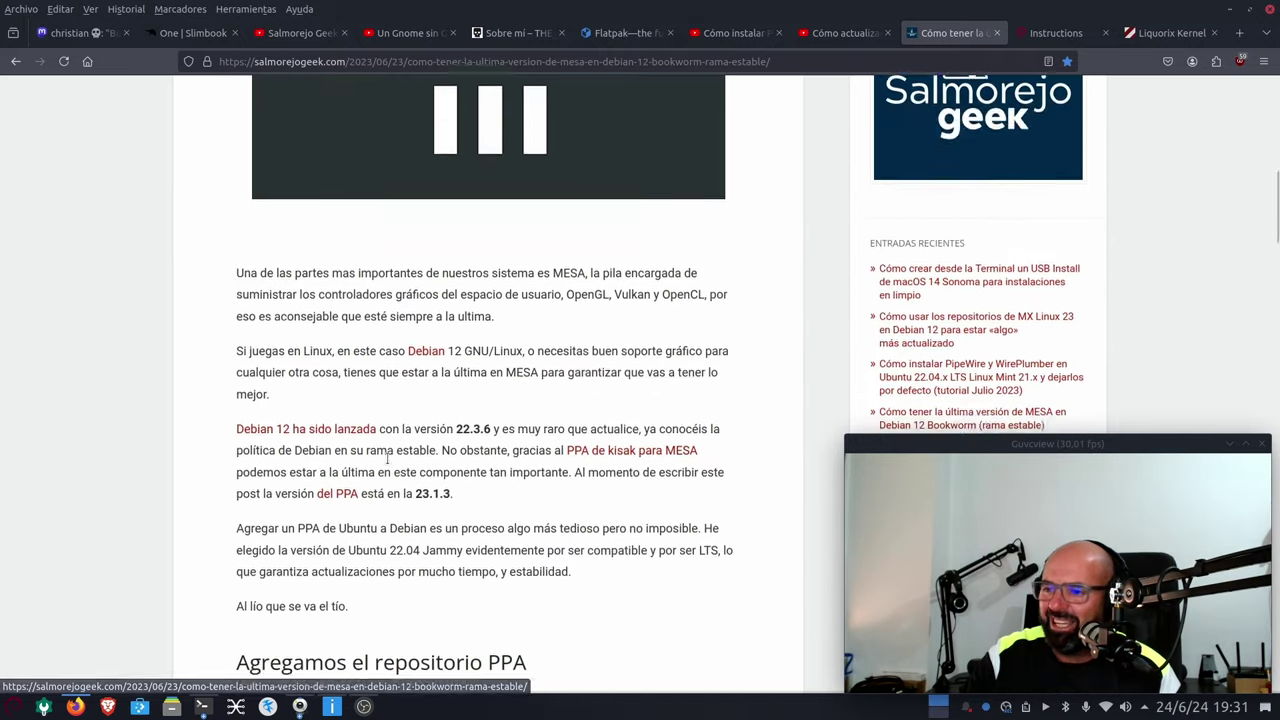
pyautogui.scroll(-3, 320, 438)
pyautogui.scroll(10, 300, 450)
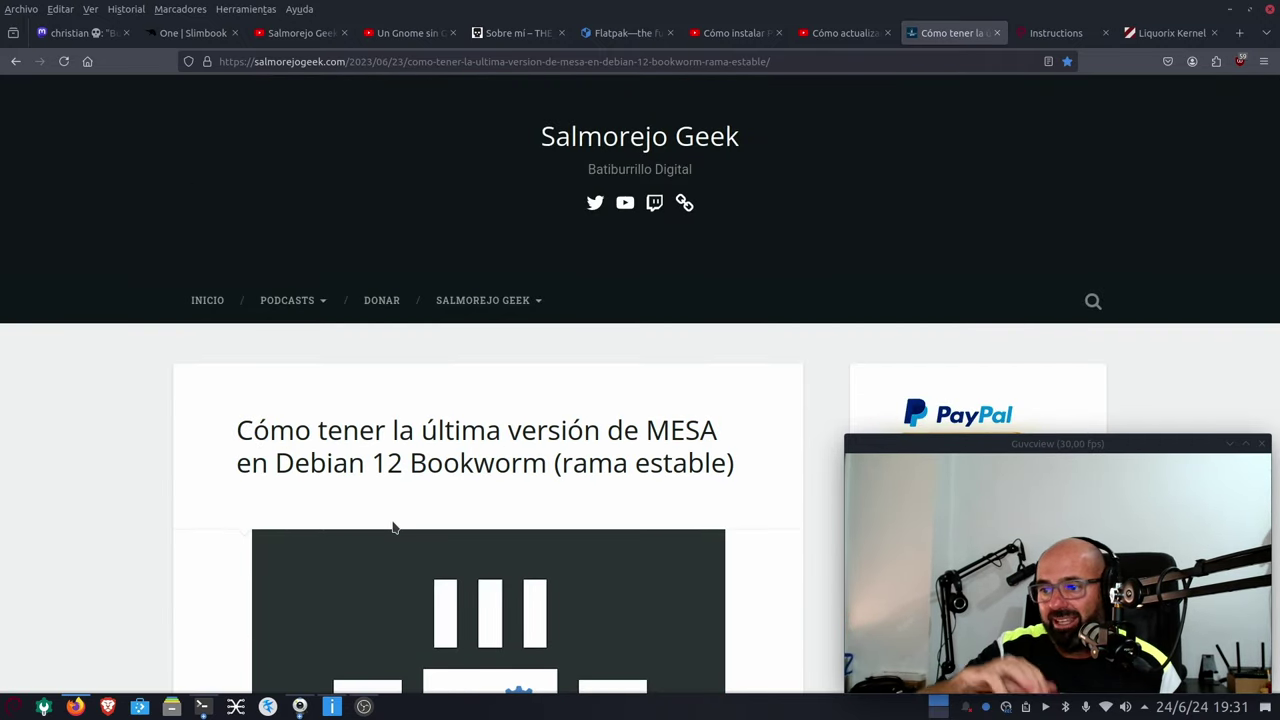
# - Read through the article's instructions for adding the kisak-mesa PPA, importing its key, and upgrading MESA, down to the embedded video
pyautogui.scroll(-6, 375, 528)
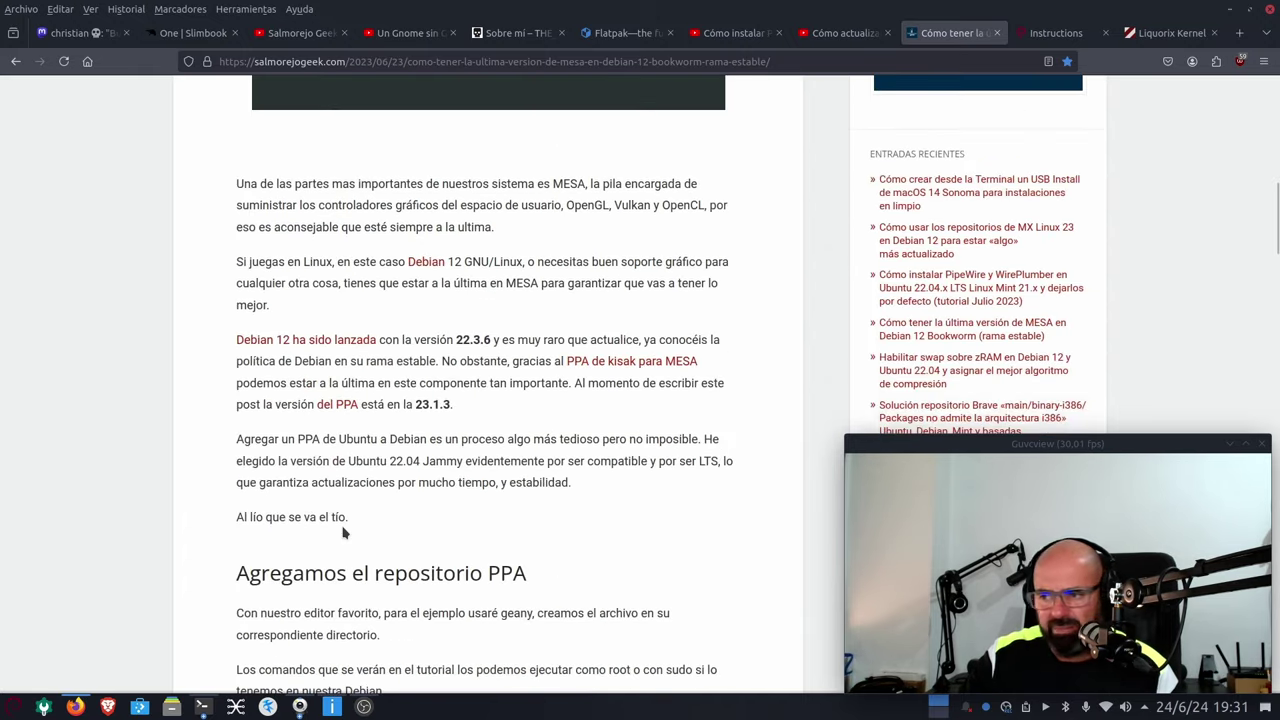
pyautogui.scroll(-4, 340, 545)
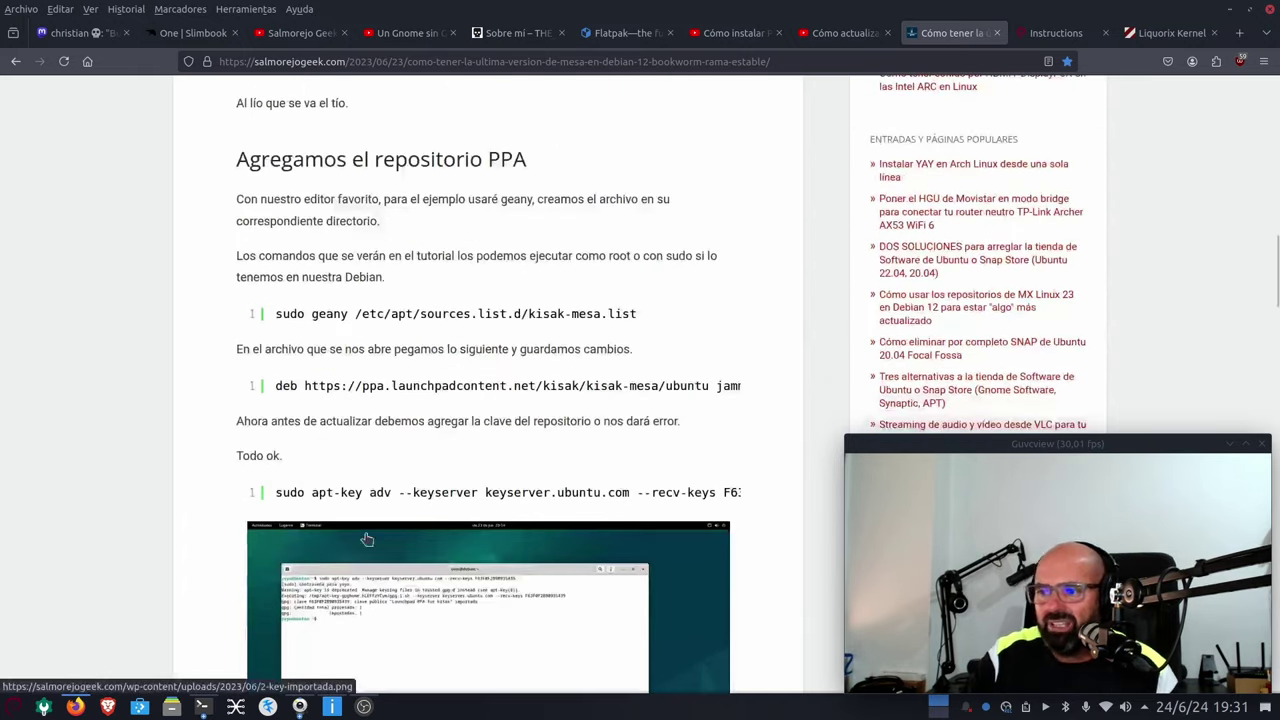
pyautogui.scroll(-3, 430, 451)
pyautogui.scroll(-6, 430, 451)
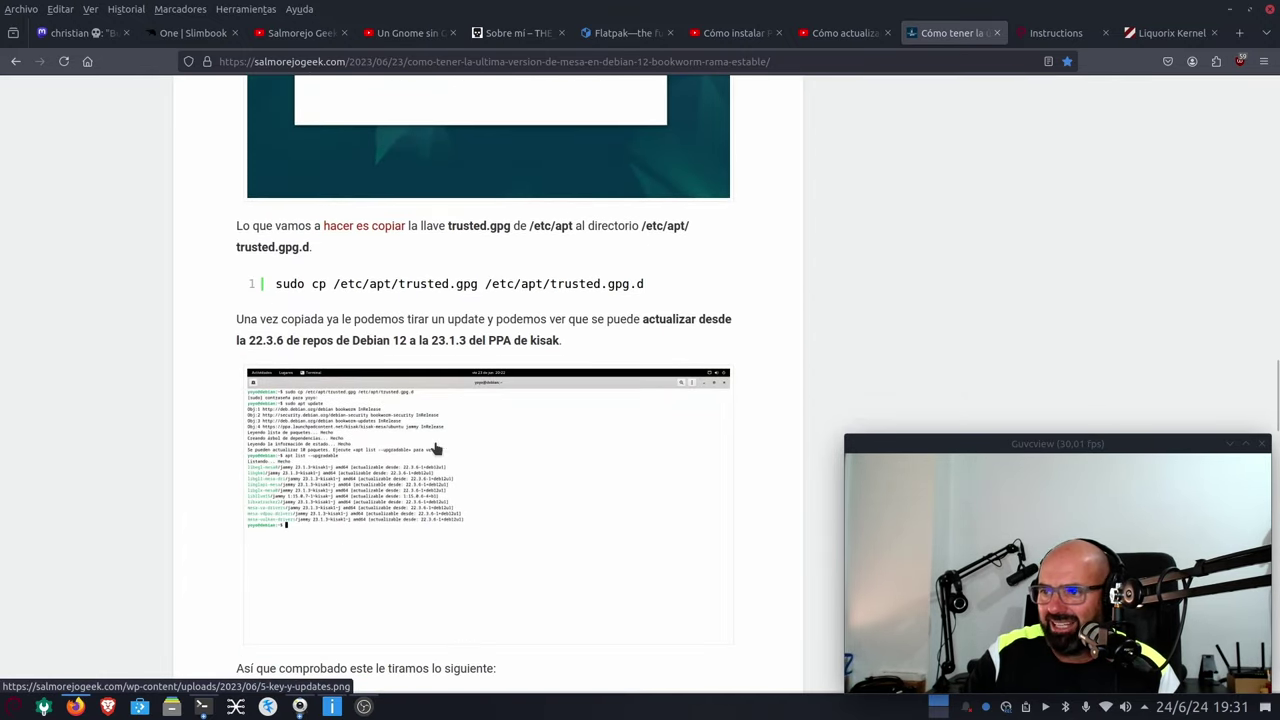
pyautogui.scroll(-10, 435, 411)
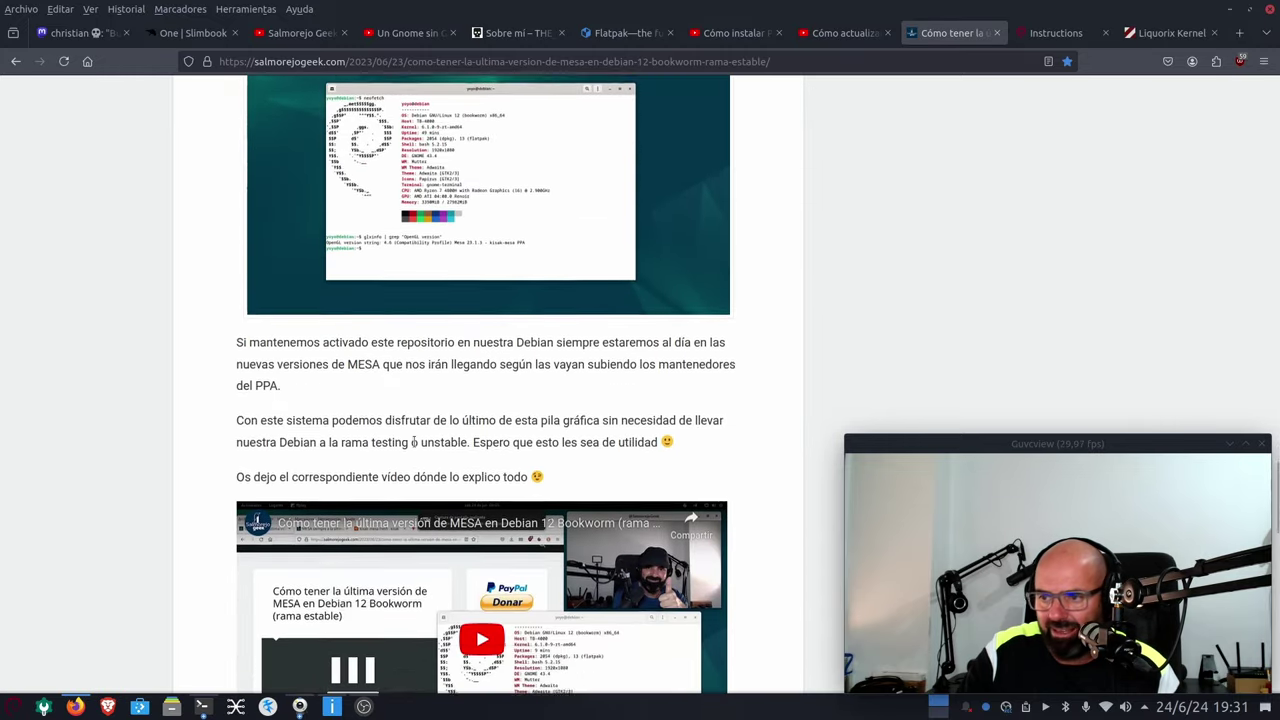
# - Go back over the MESA article, examining the PPA repository, trusted.gpg key and upgrade sections again through to the closing remarks
pyautogui.scroll(8, 409, 434)
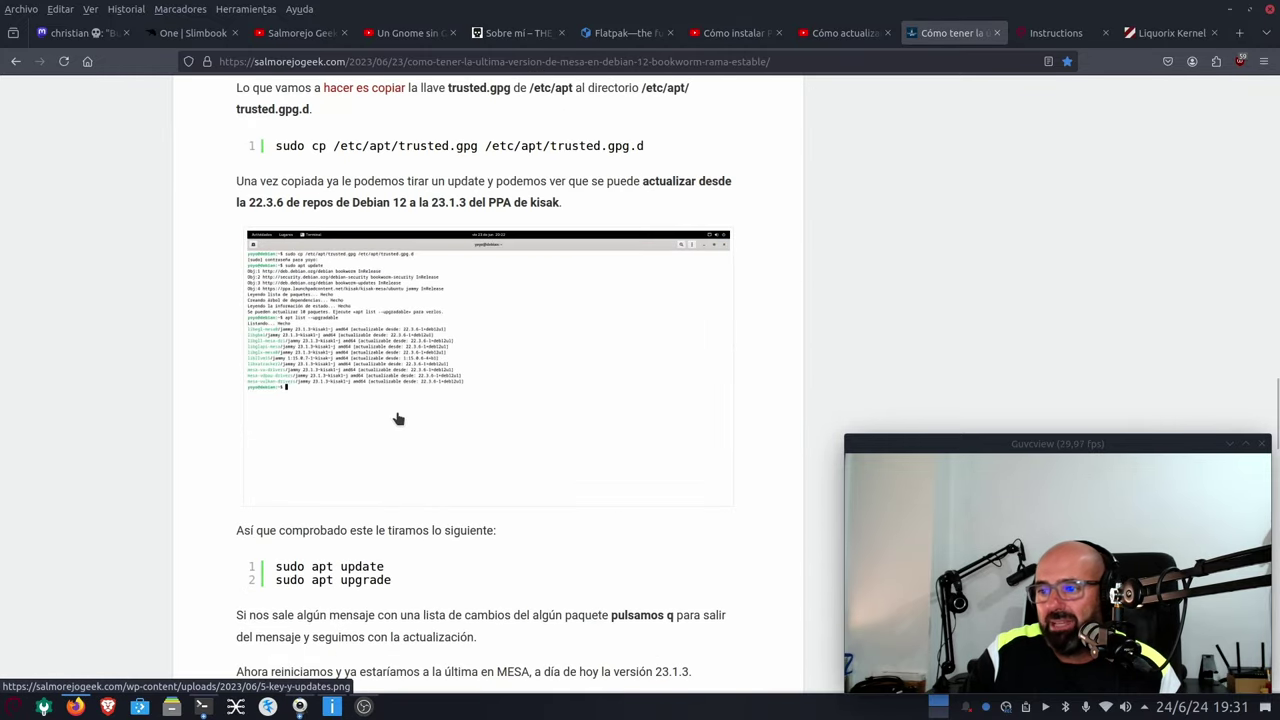
pyautogui.scroll(2, 400, 420)
pyautogui.scroll(10, 395, 427)
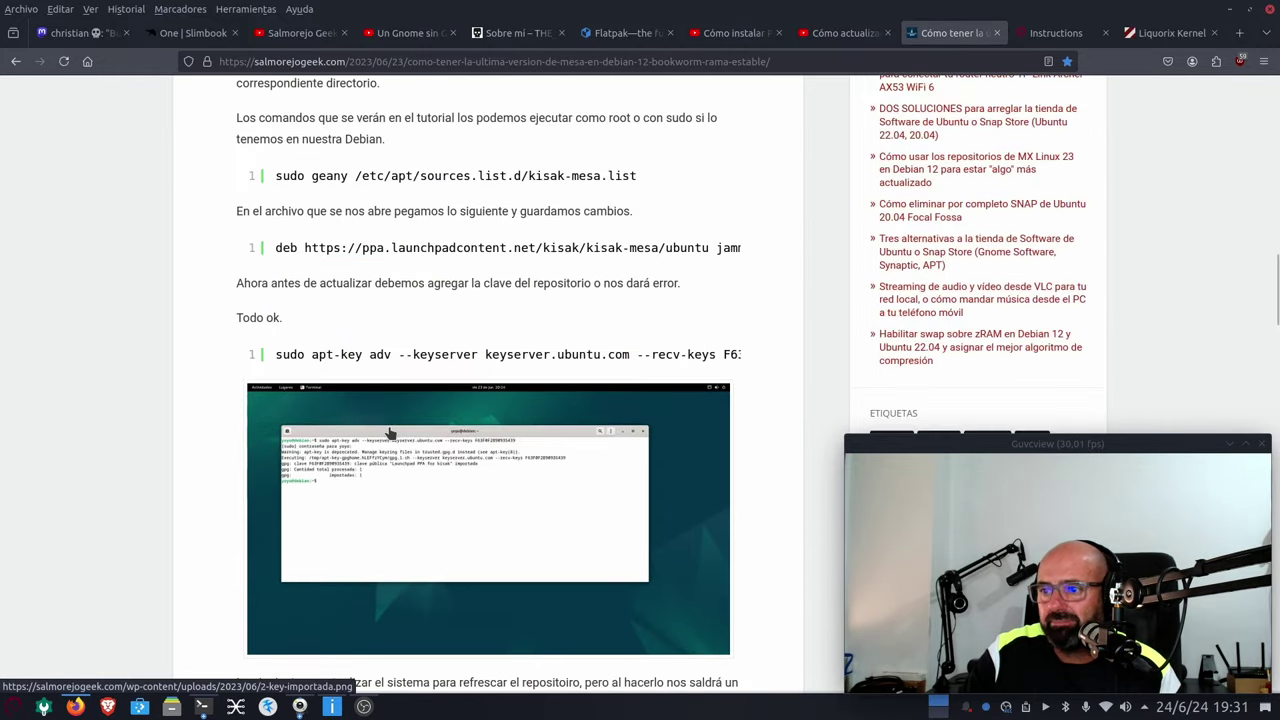
pyautogui.scroll(12, 380, 401)
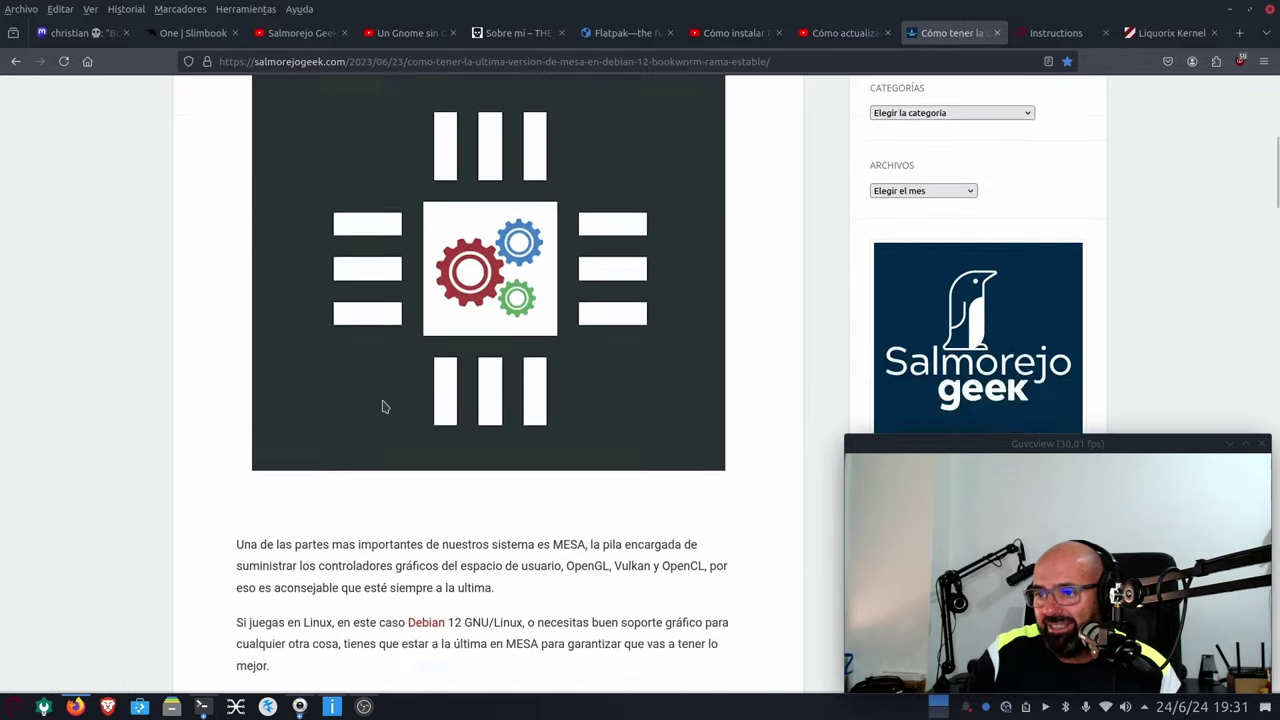
pyautogui.scroll(-10, 382, 402)
pyautogui.scroll(-8, 381, 406)
pyautogui.scroll(18, 346, 370)
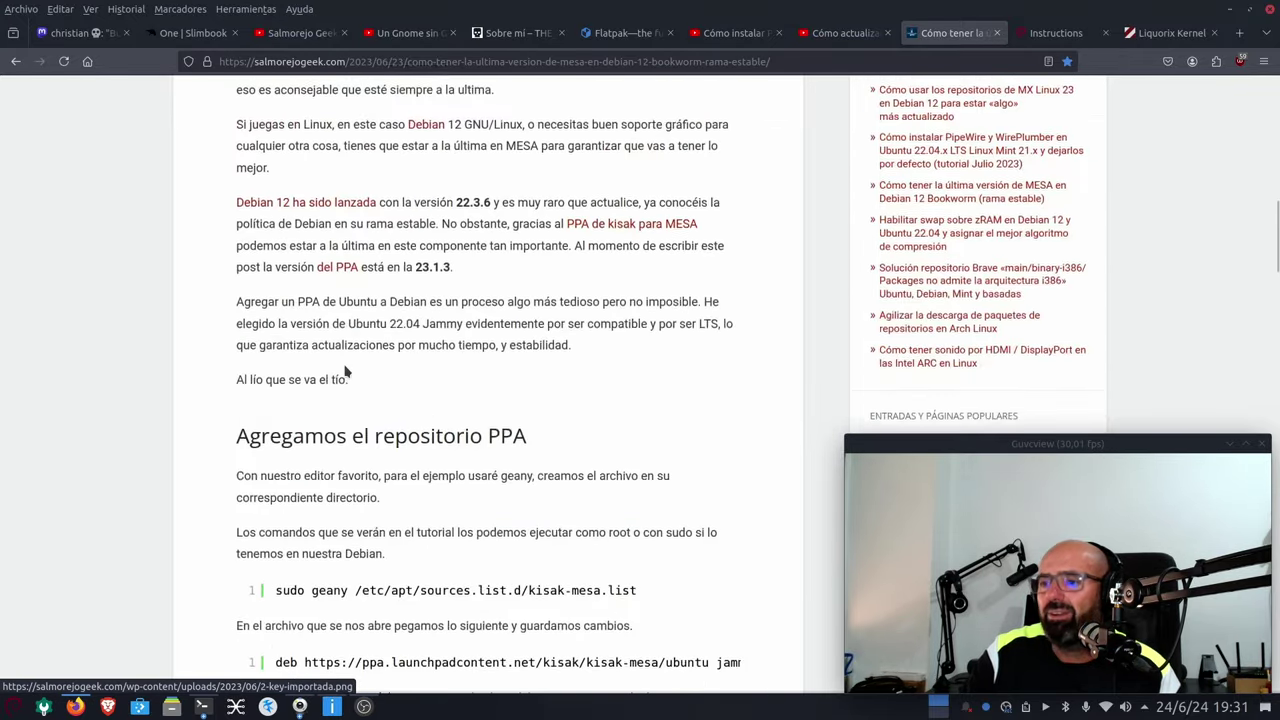
pyautogui.scroll(-15, 414, 460)
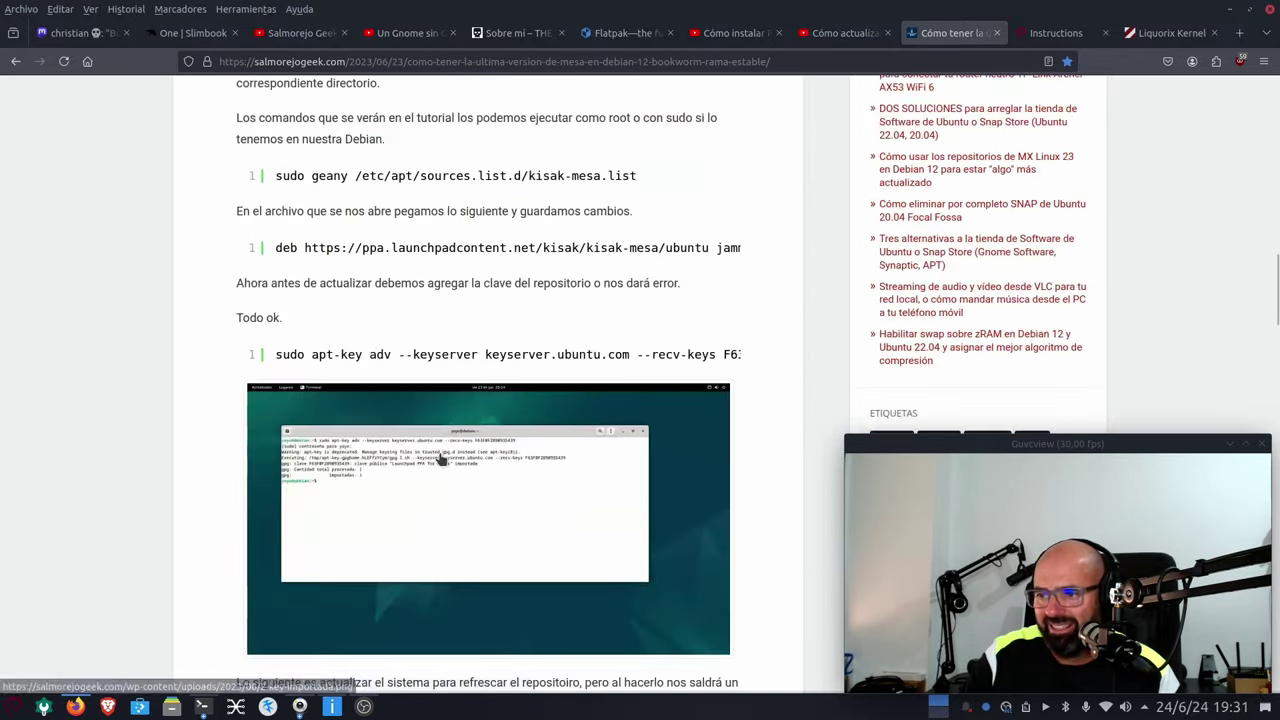
pyautogui.scroll(-3, 441, 459)
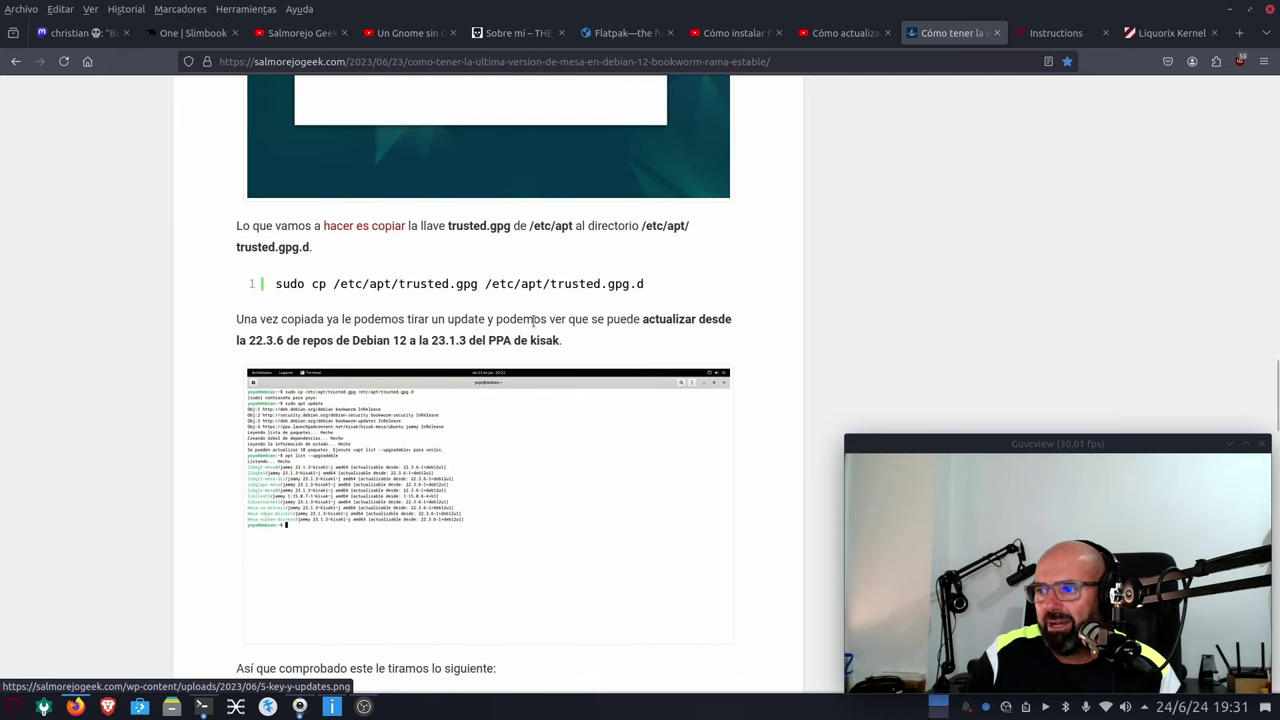
pyautogui.scroll(-3, 571, 317)
pyautogui.scroll(6, 571, 317)
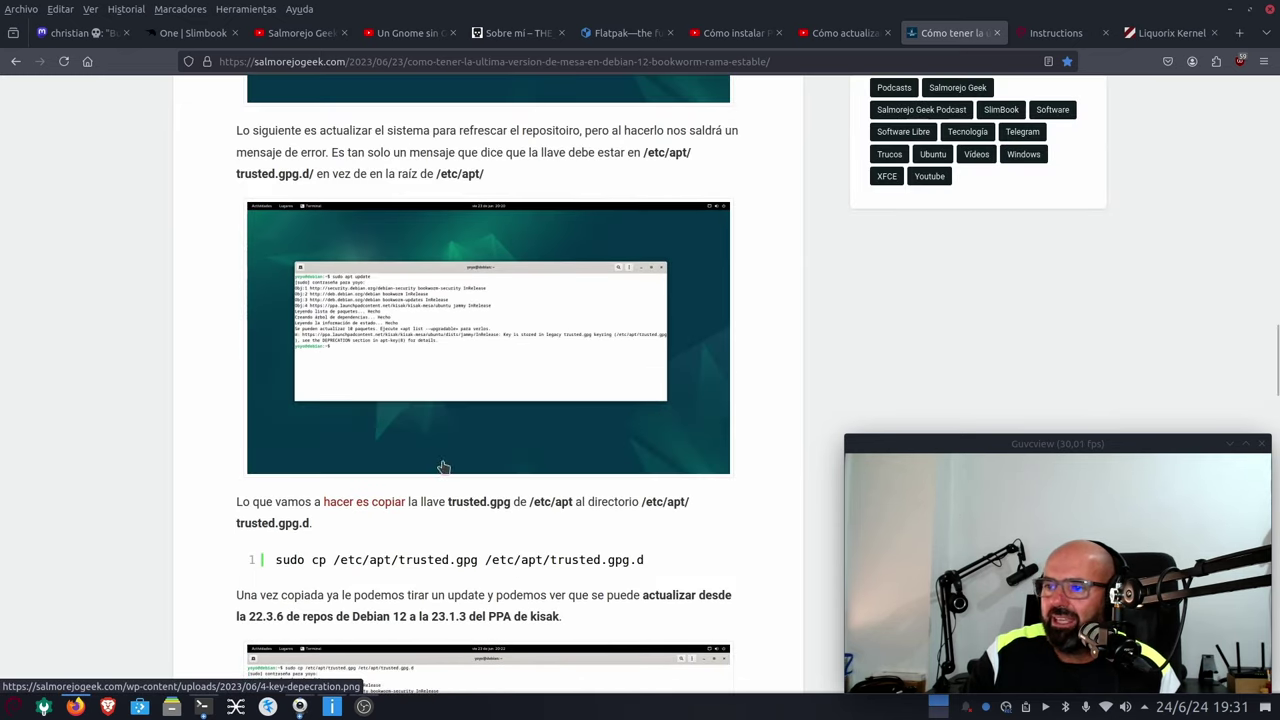
pyautogui.scroll(-12, 520, 458)
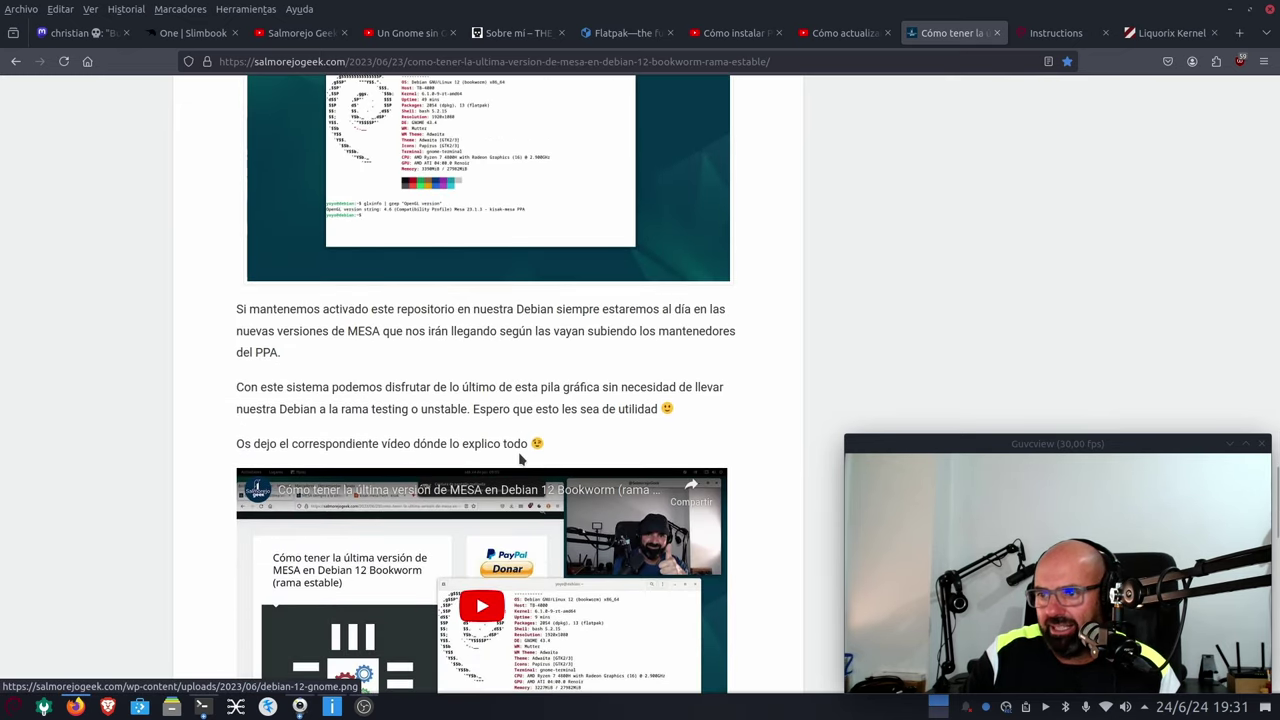
# - Go back through the MESA article from its closing remarks to its title, reviewing the upgrade, key and PPA repository sections
pyautogui.scroll(-3, 520, 458)
pyautogui.scroll(5, 514, 455)
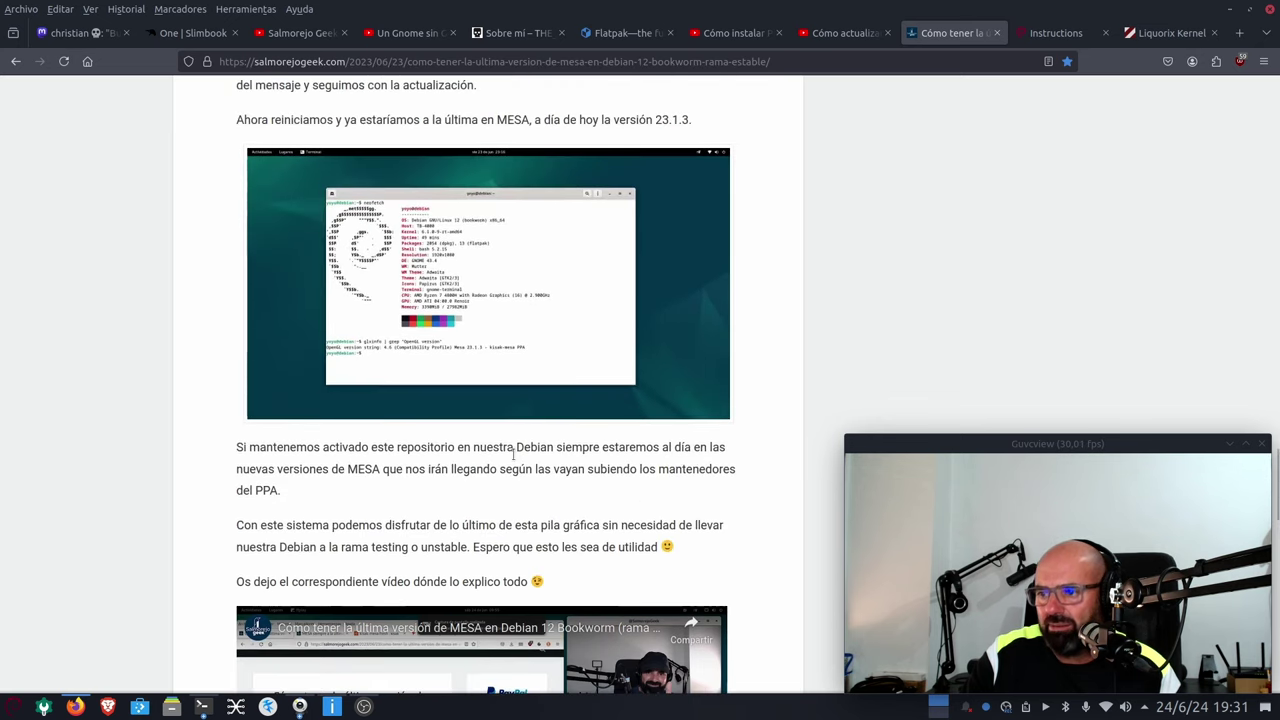
pyautogui.scroll(3, 514, 455)
pyautogui.scroll(6, 502, 492)
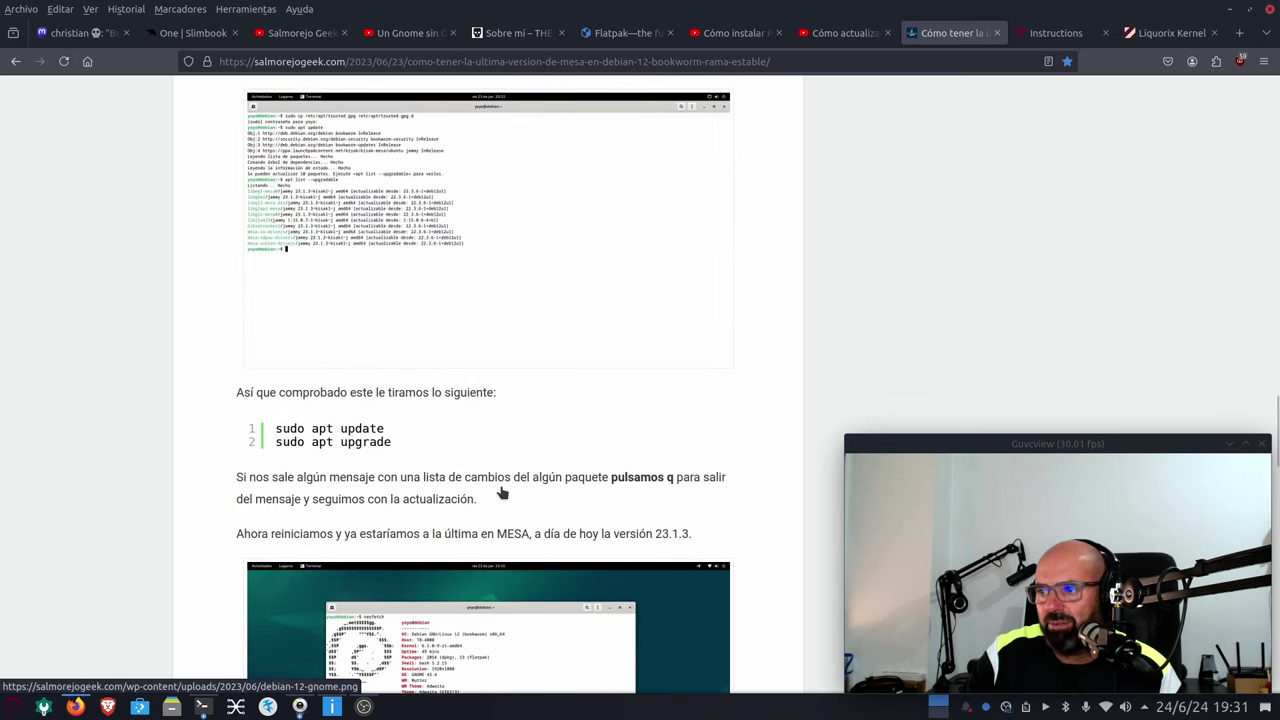
pyautogui.scroll(9, 502, 492)
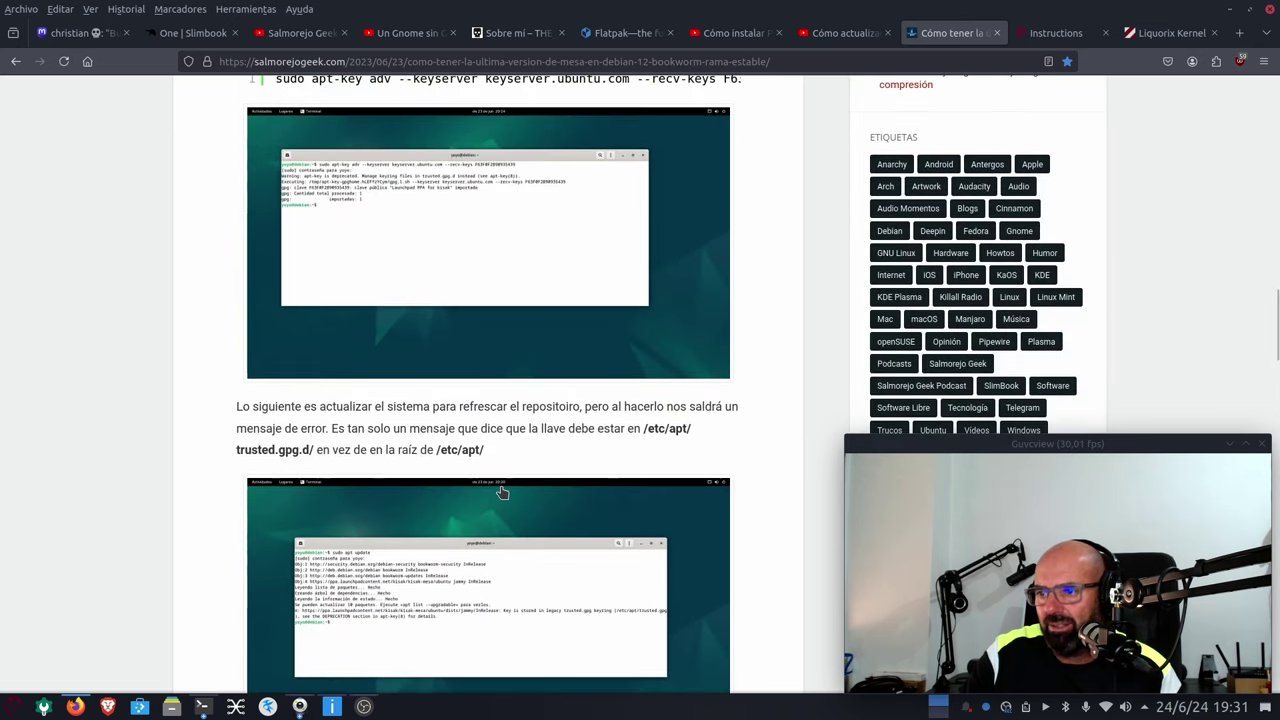
pyautogui.scroll(8, 521, 508)
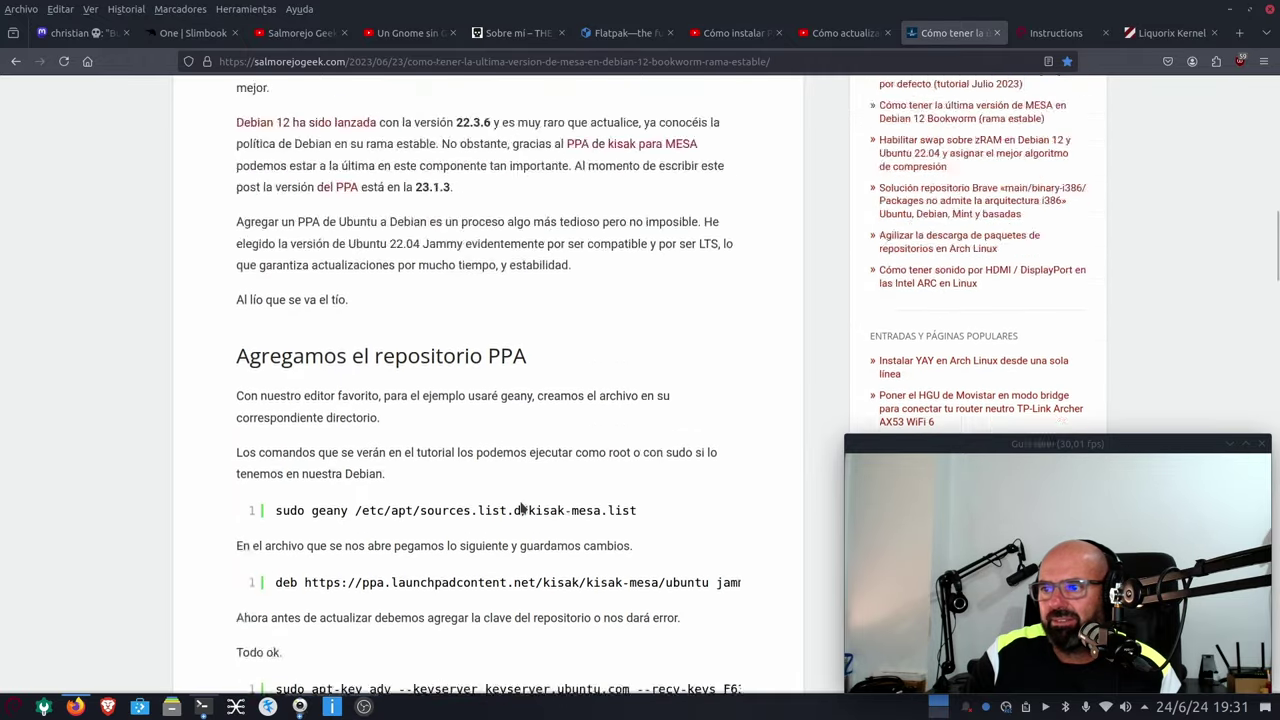
pyautogui.scroll(4, 563, 528)
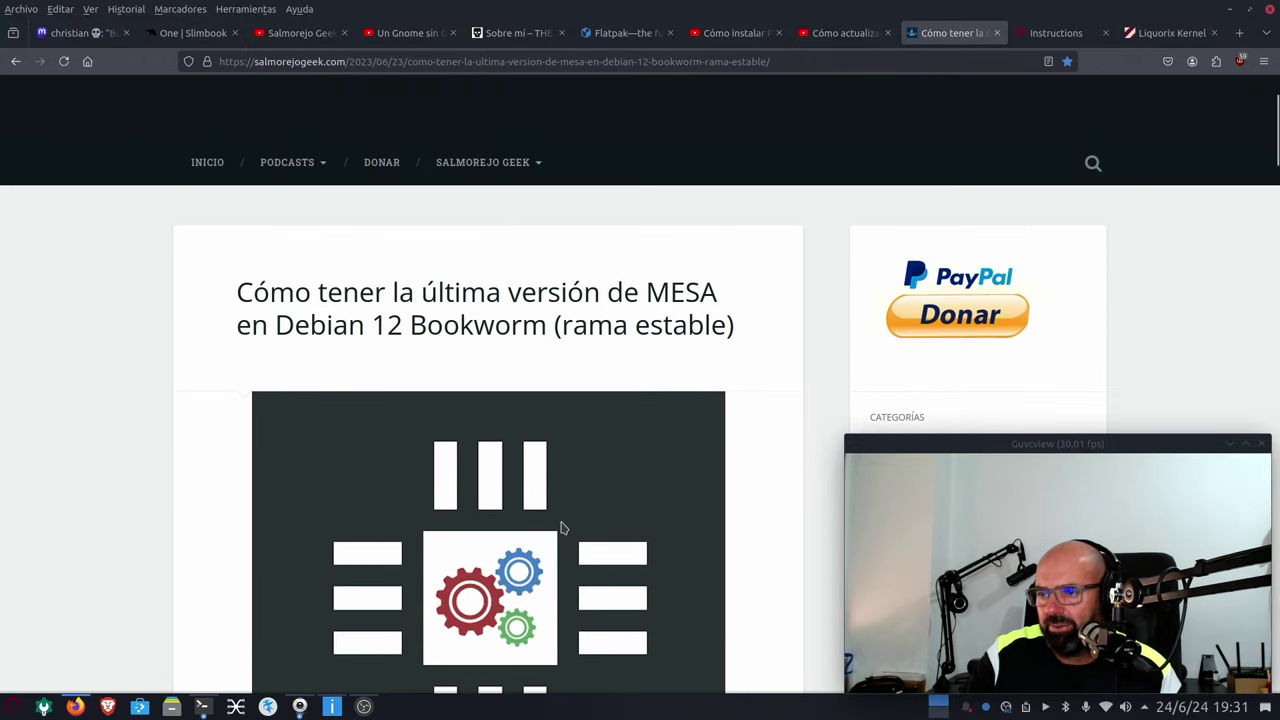
# - Read the MESA article down from the PPA repository section through the key copy and upgrade commands to the related posts
pyautogui.scroll(-11, 555, 528)
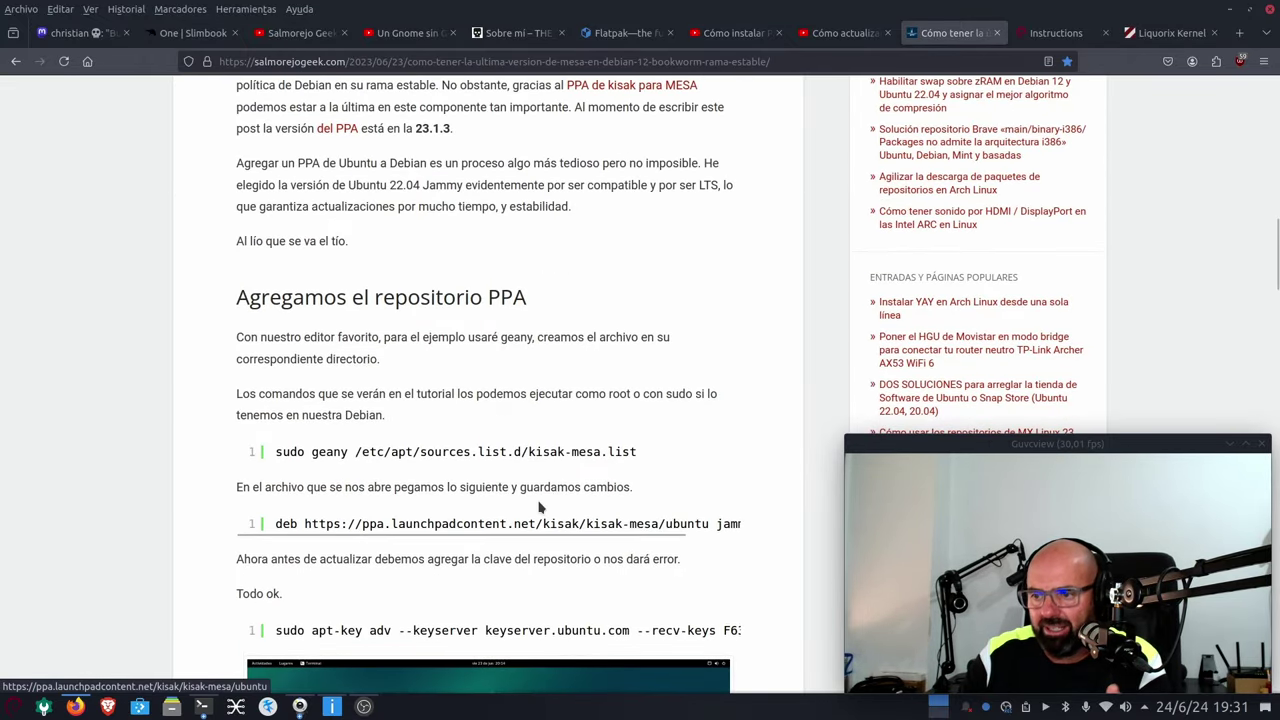
pyautogui.scroll(-3, 545, 520)
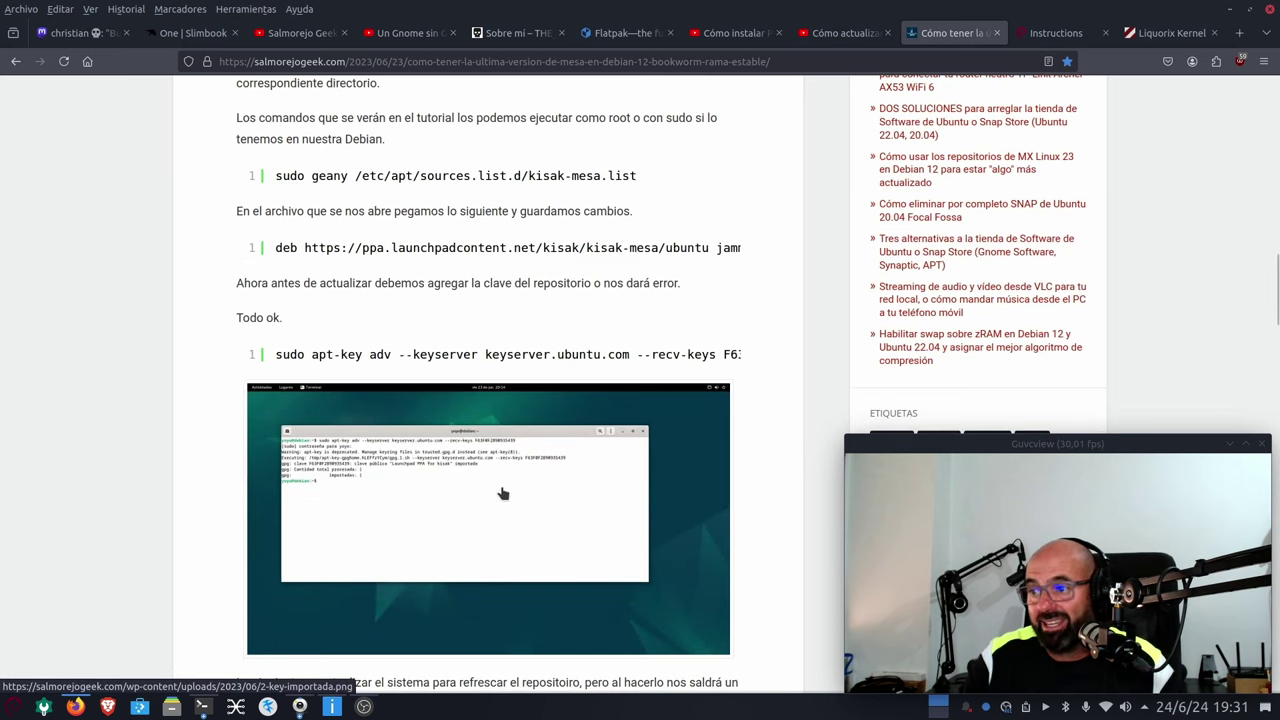
pyautogui.scroll(-3, 449, 355)
pyautogui.scroll(-3, 449, 355)
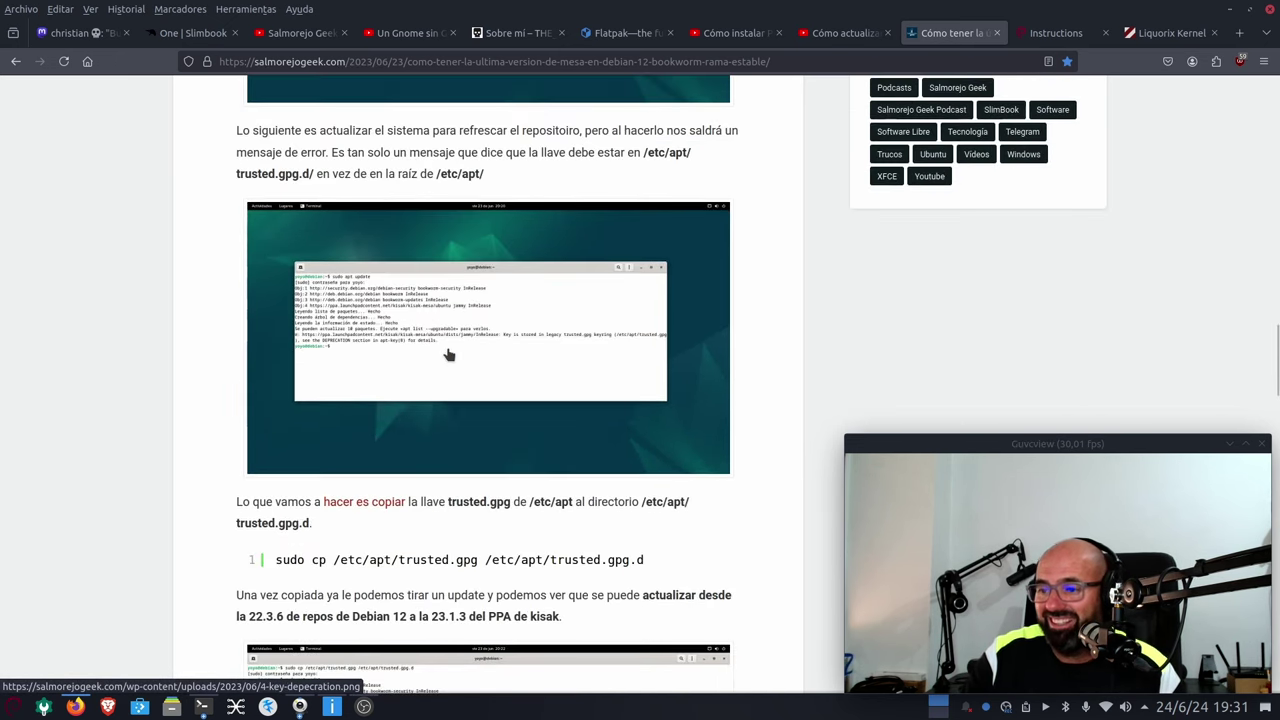
pyautogui.scroll(-5, 449, 355)
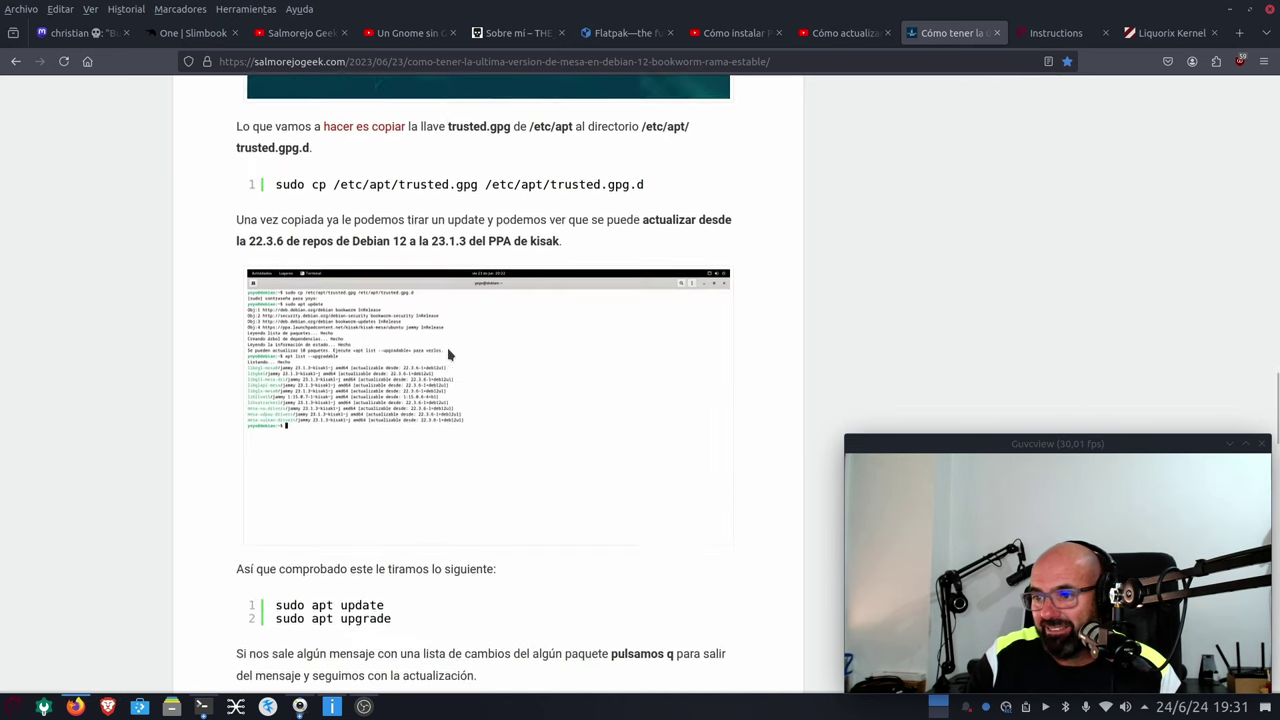
pyautogui.scroll(-6, 449, 355)
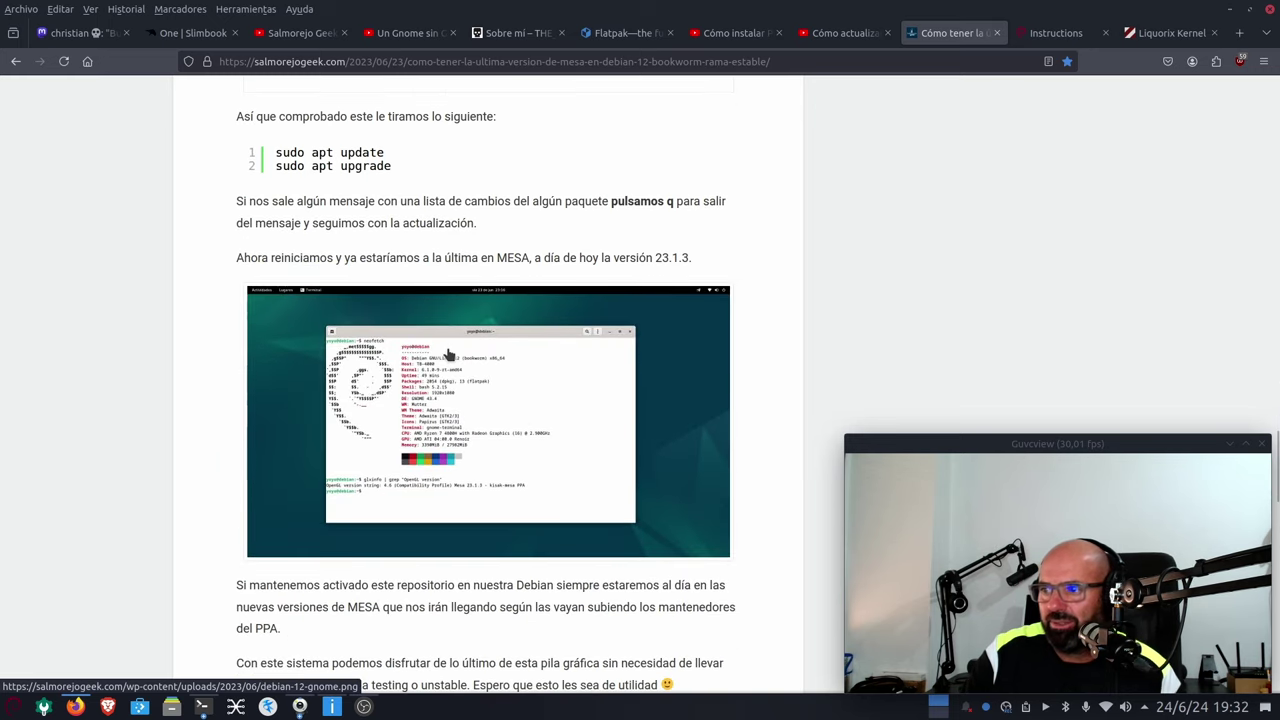
pyautogui.scroll(-6, 449, 355)
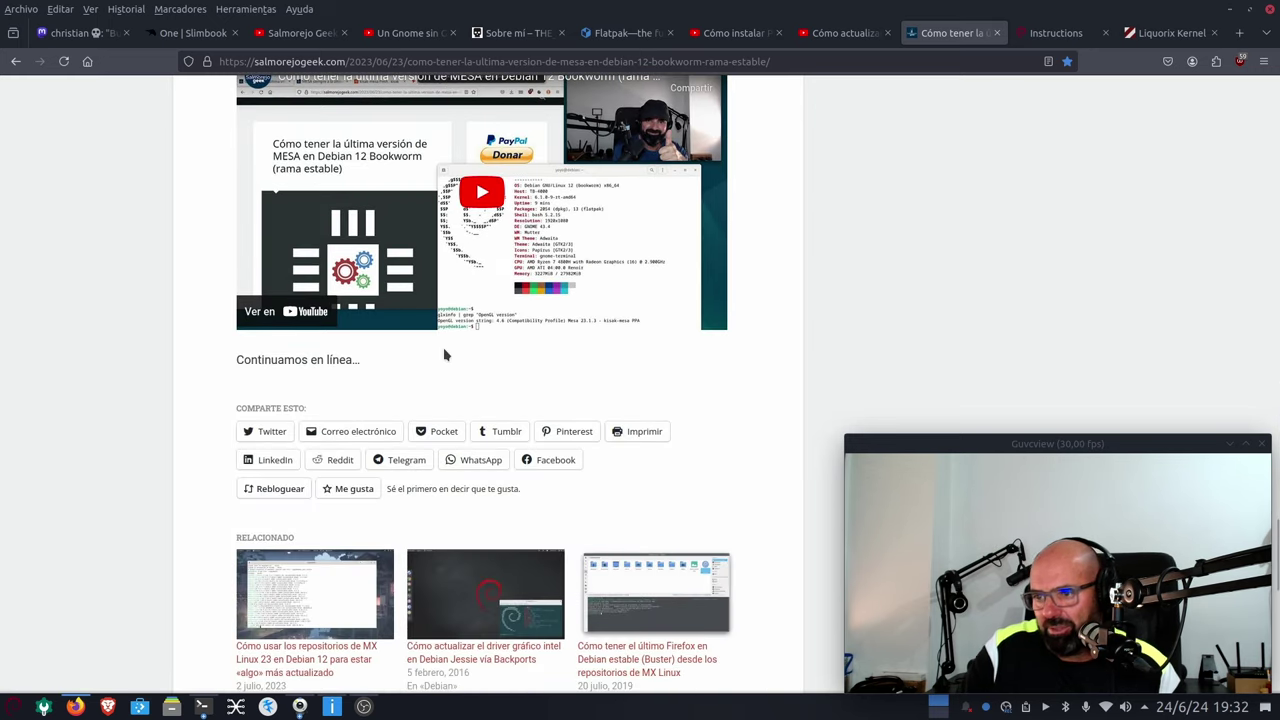
# - Return from the embedded video to the site header and title of the MESA article
pyautogui.scroll(3, 443, 354)
pyautogui.scroll(3, 450, 358)
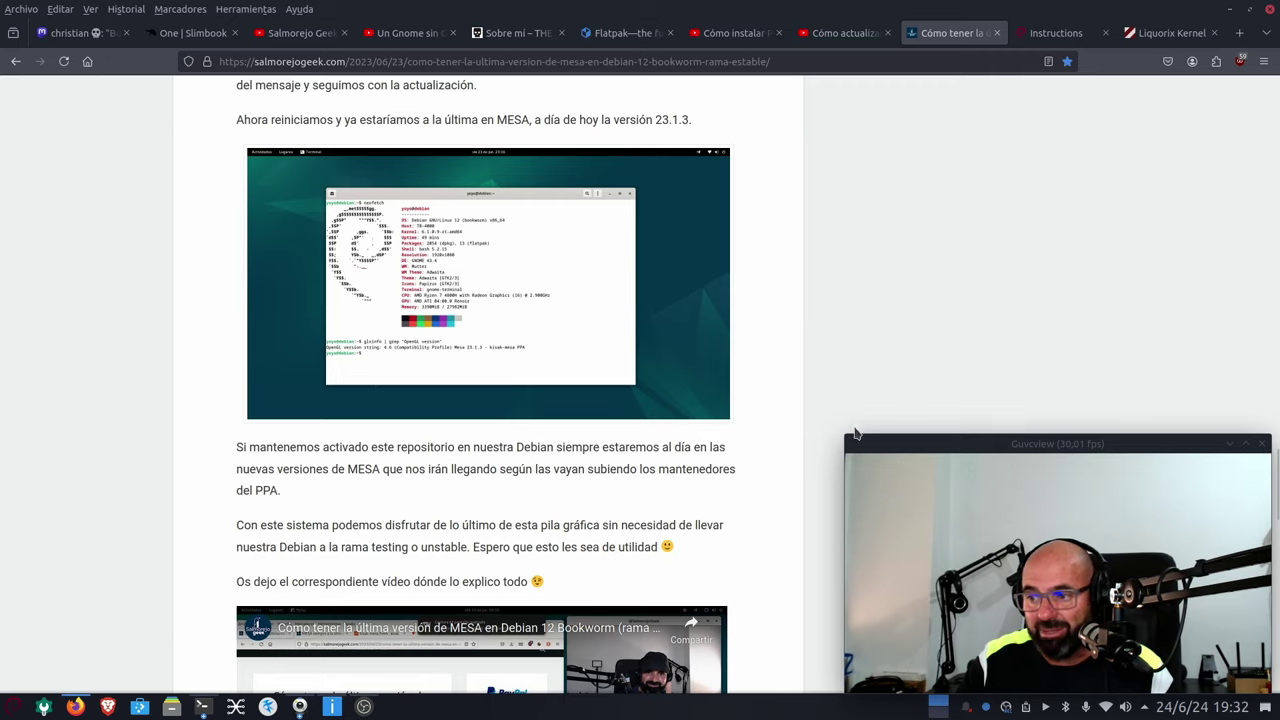
pyautogui.scroll(5, 799, 479)
pyautogui.scroll(8, 799, 479)
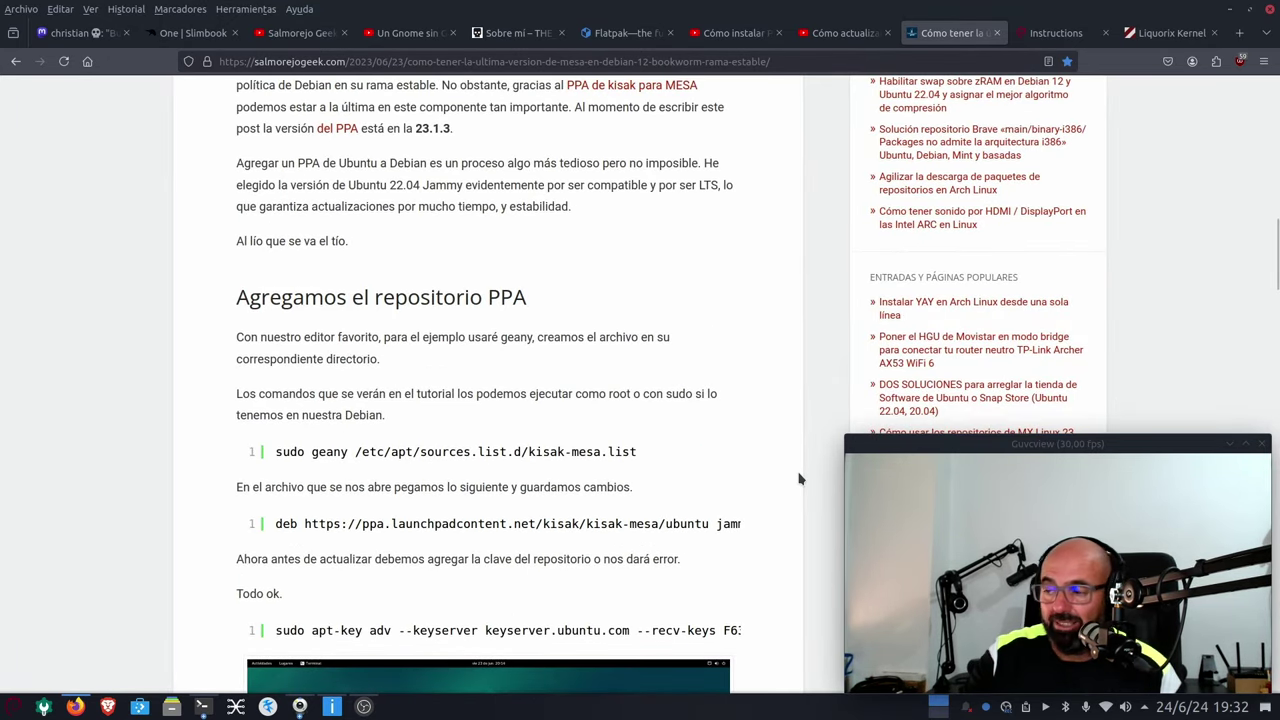
pyautogui.scroll(10, 799, 479)
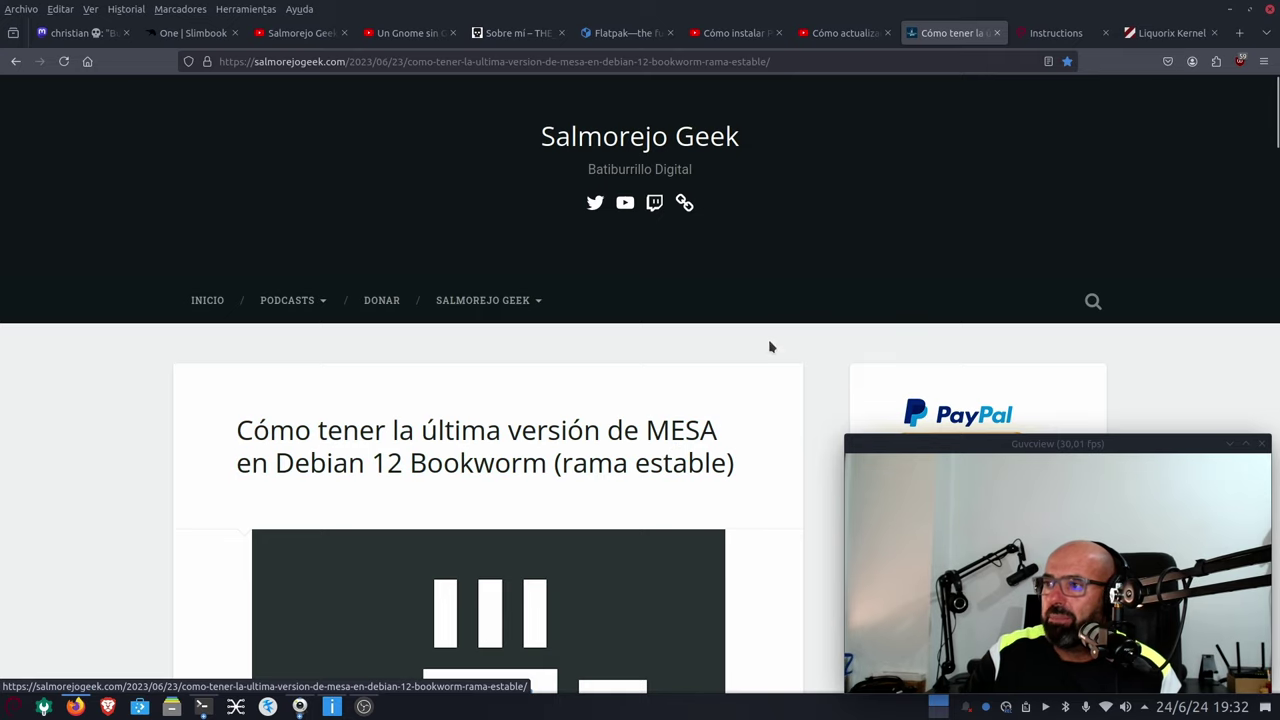
# - Show the Debian Backports instructions, and examine the Liquorix Kernel site's install script and major features
pyautogui.click(1060, 36)
pyautogui.scroll(5, 507, 368)
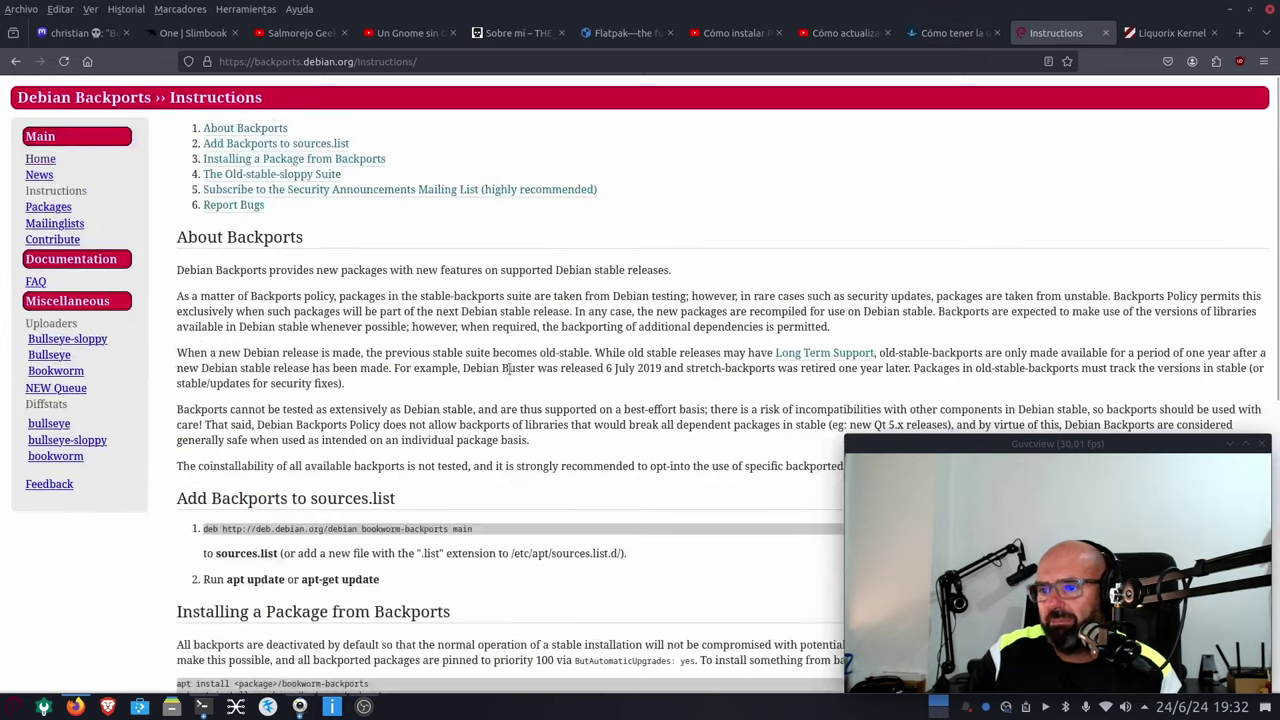
pyautogui.click(1160, 34)
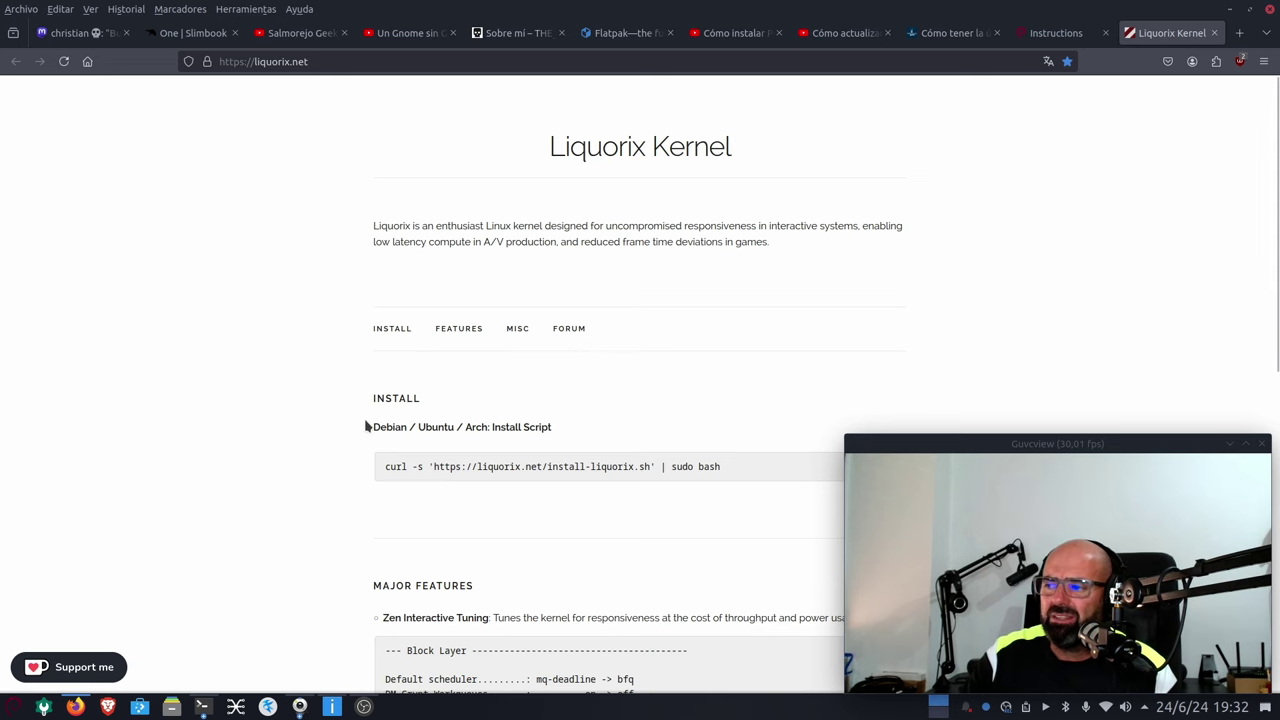
pyautogui.scroll(-4, 267, 412)
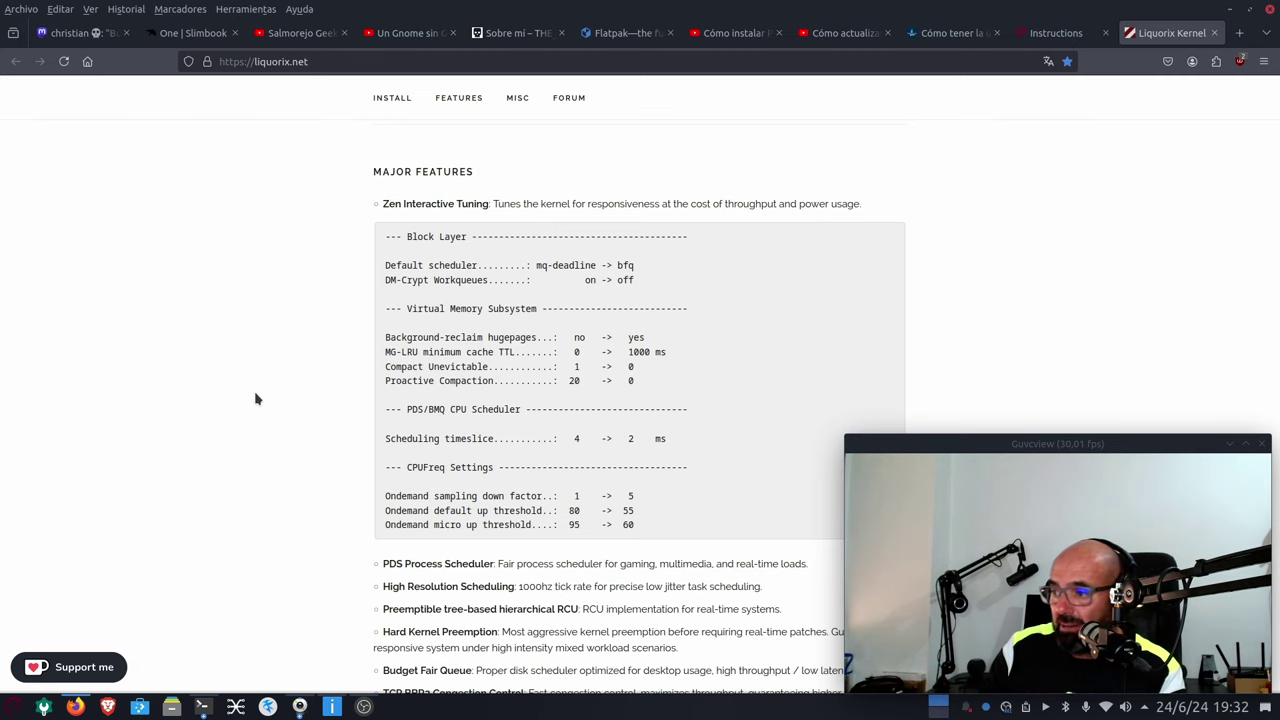
# - Open the Bookworm package uploads list from the Debian Backports instructions and highlight the linux source package with its version
pyautogui.click(1036, 40)
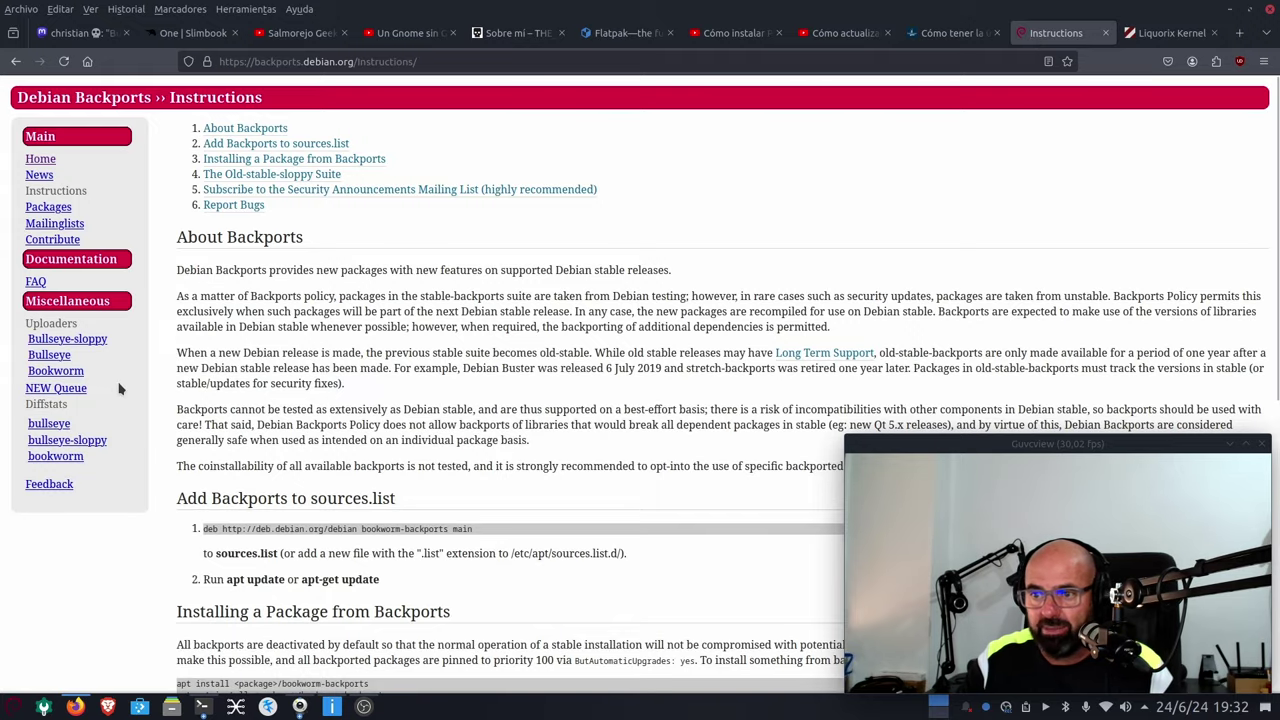
pyautogui.click(63, 371)
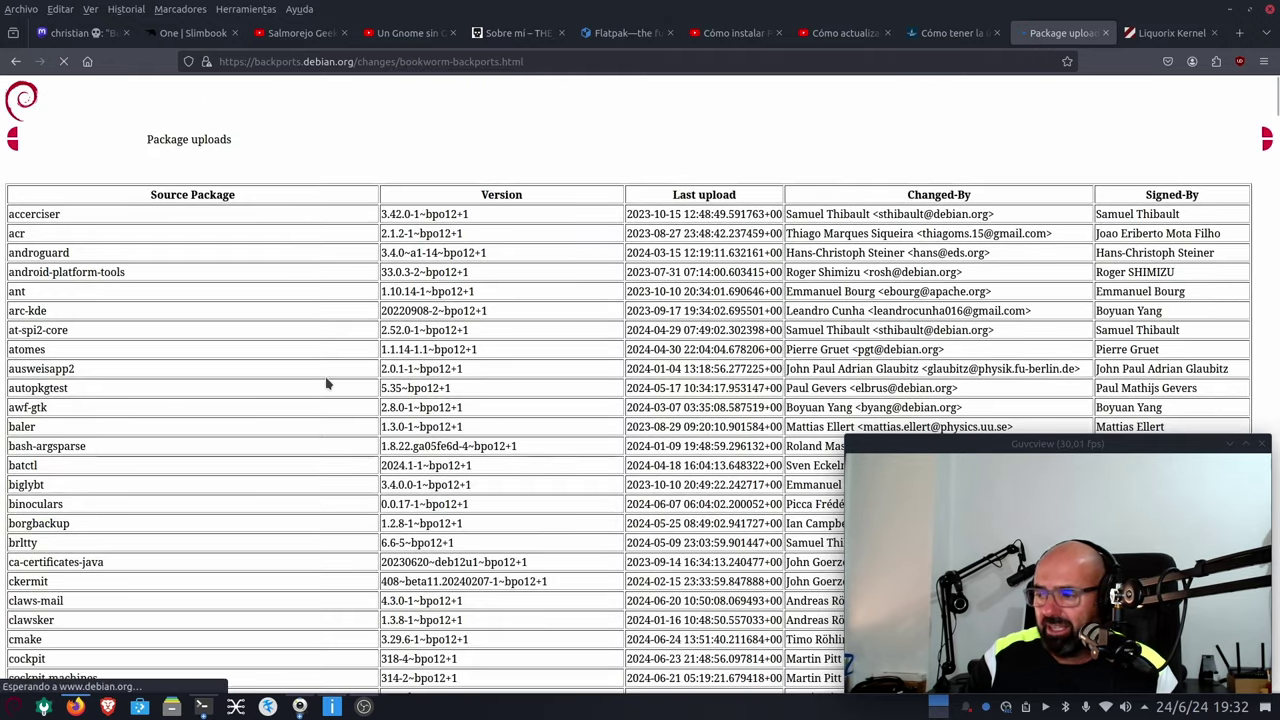
pyautogui.scroll(-20, 326, 384)
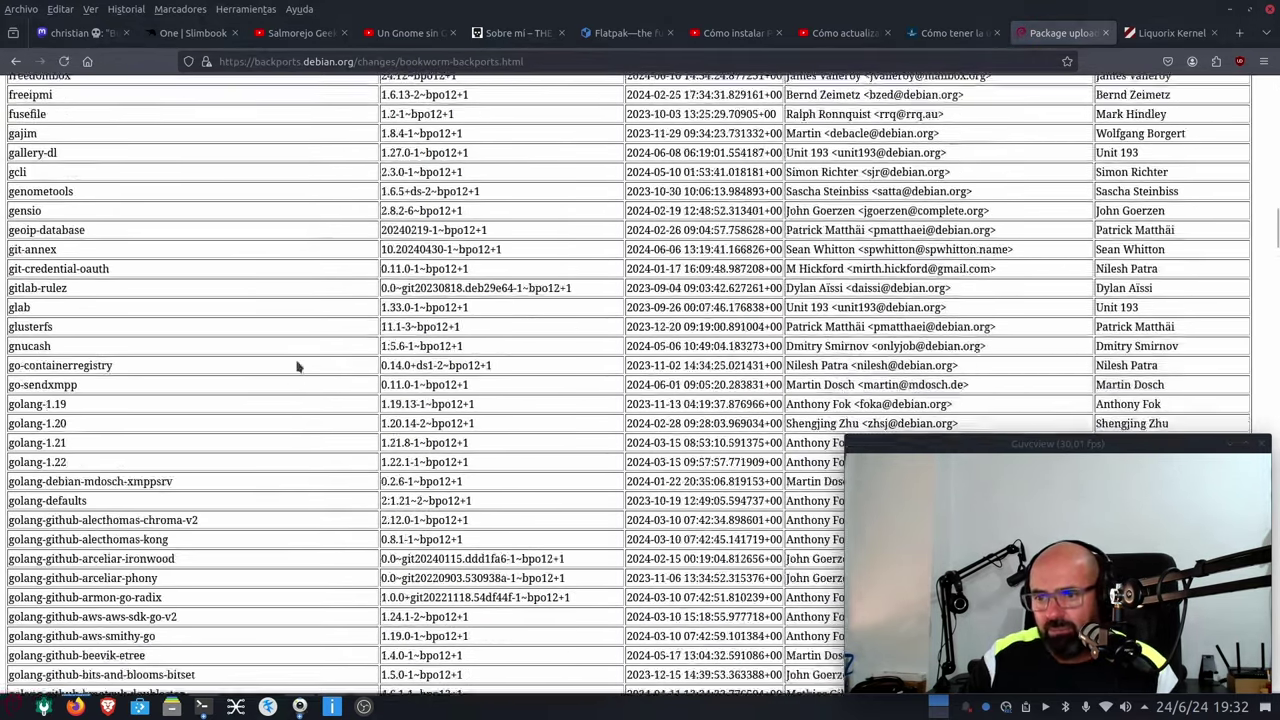
pyautogui.scroll(-20, 297, 367)
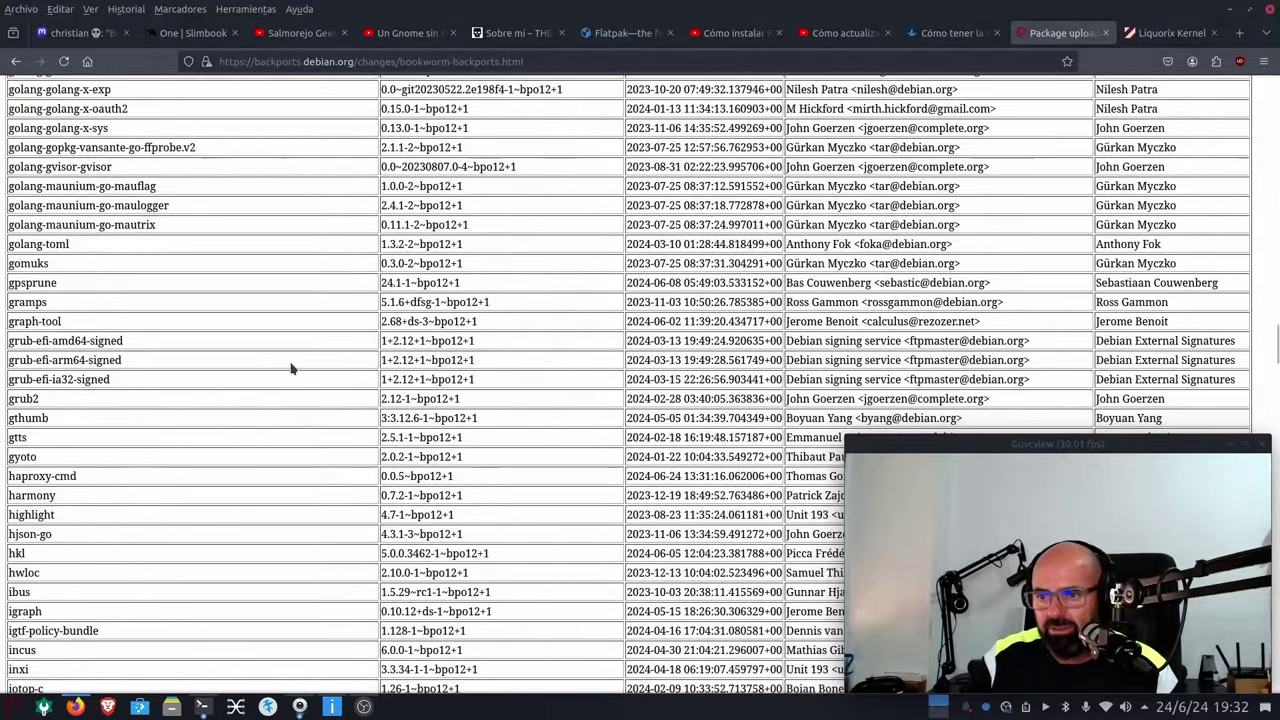
pyautogui.scroll(-20, 291, 369)
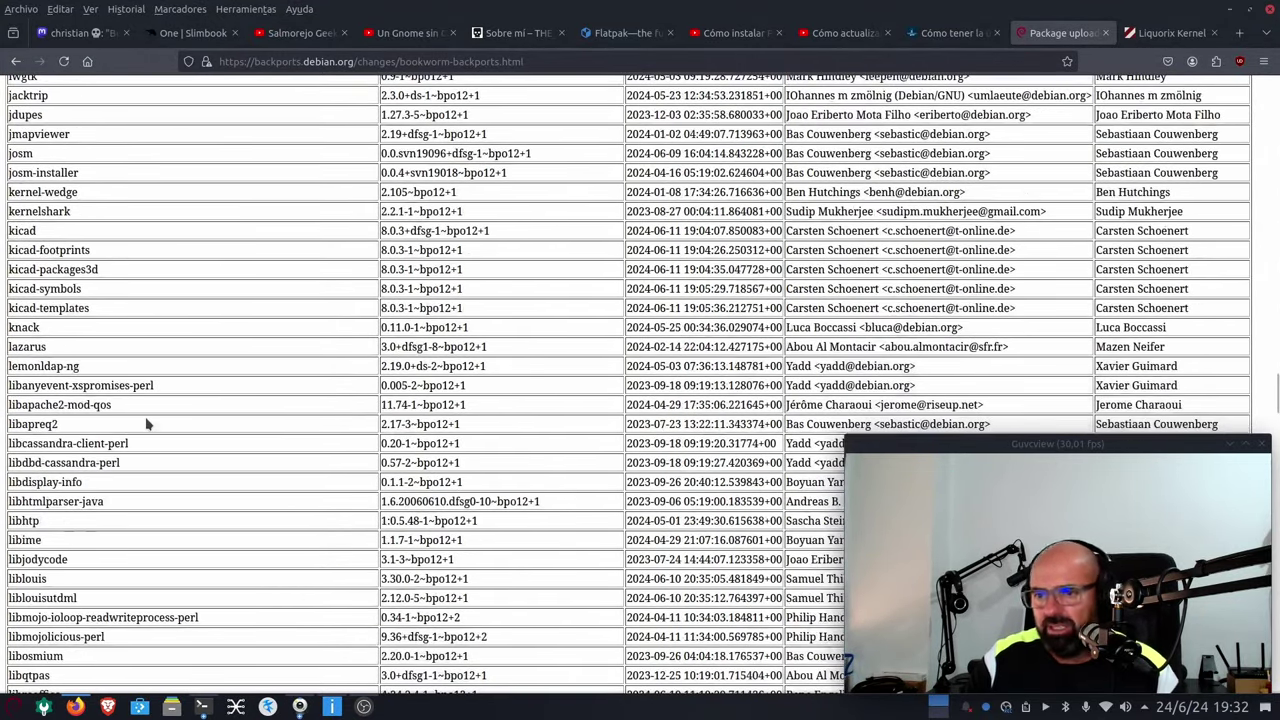
pyautogui.scroll(-5, 146, 424)
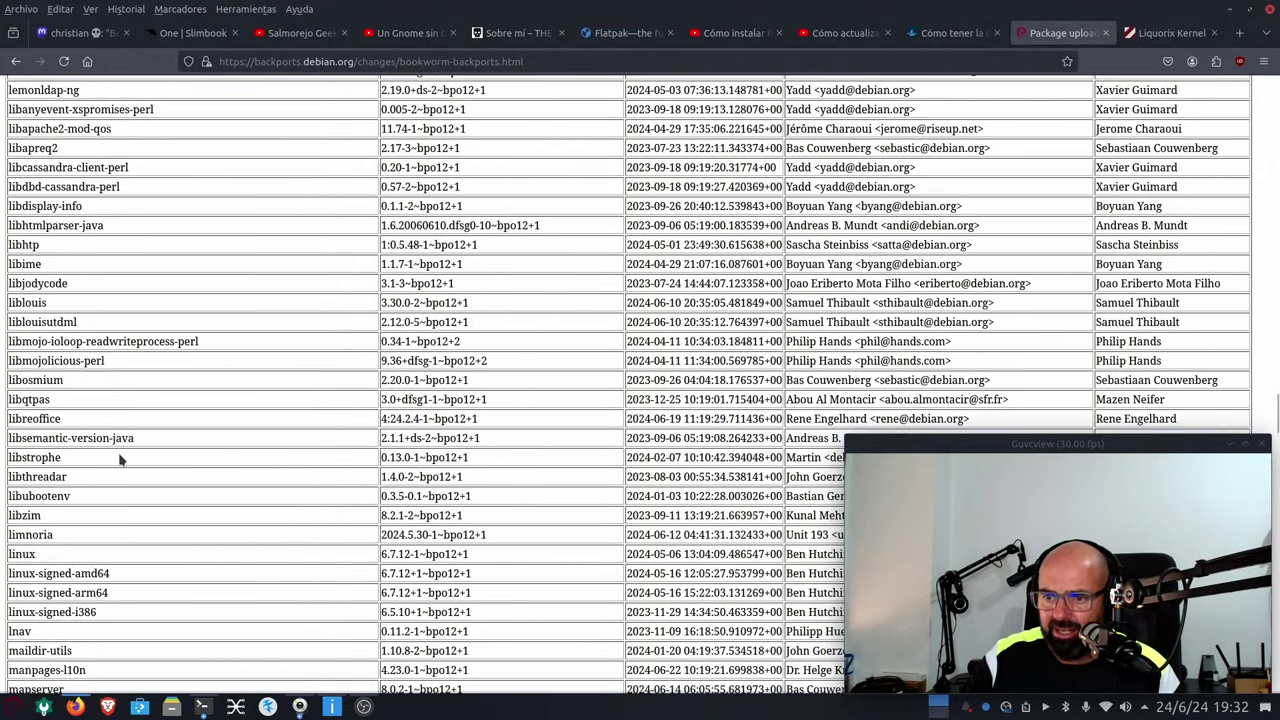
pyautogui.scroll(-3, 120, 457)
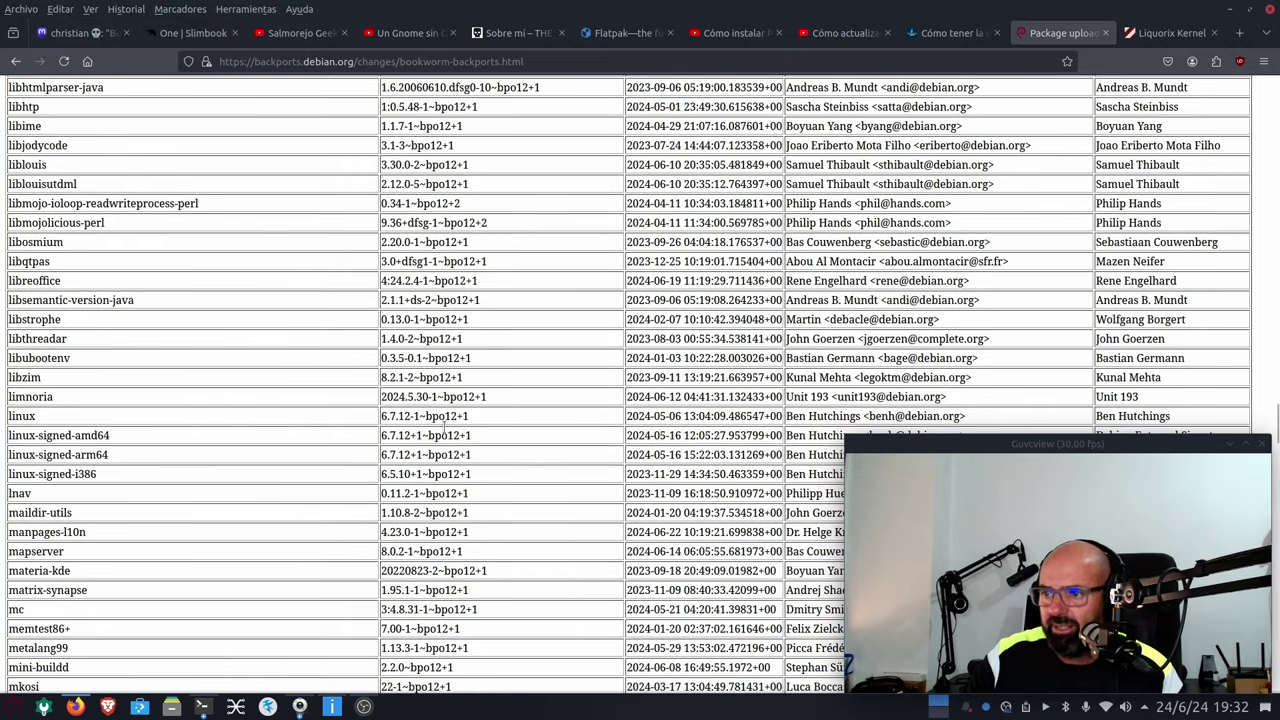
pyautogui.moveTo(447, 414); pyautogui.dragTo(12, 414)
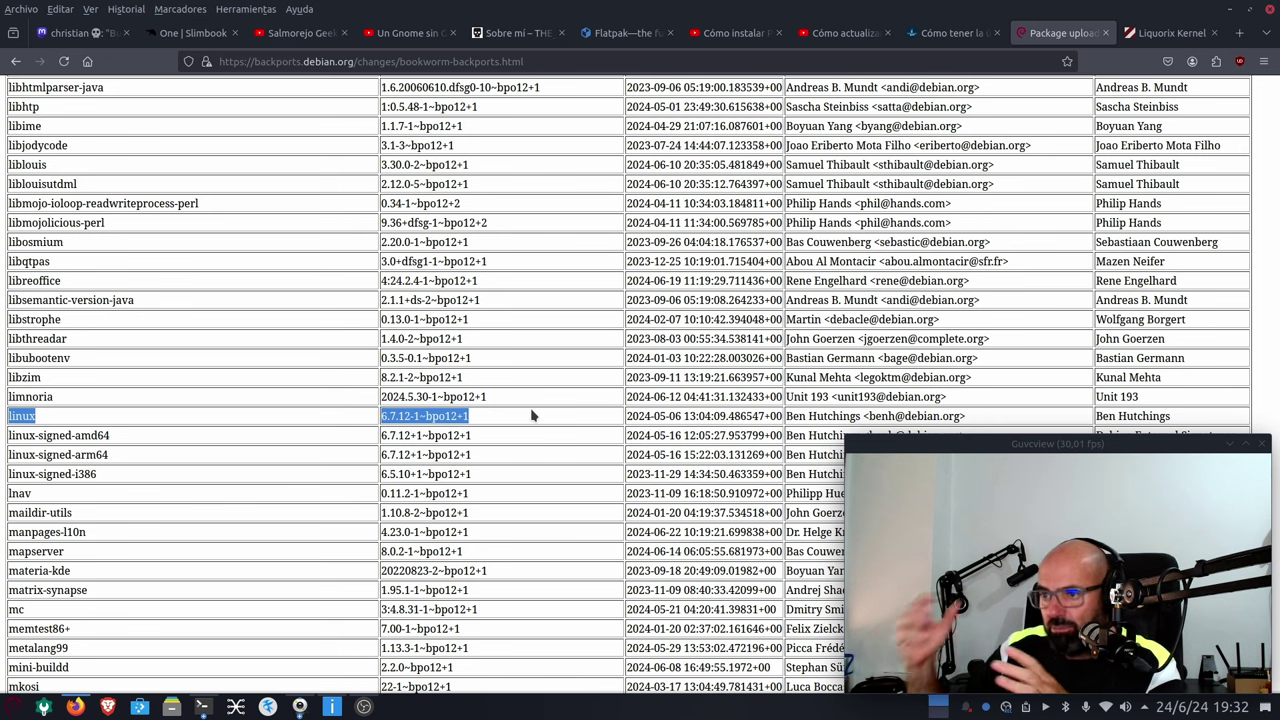
# - Launch the Synaptic package manager and authenticate with the root password
pyautogui.click(20, 710)
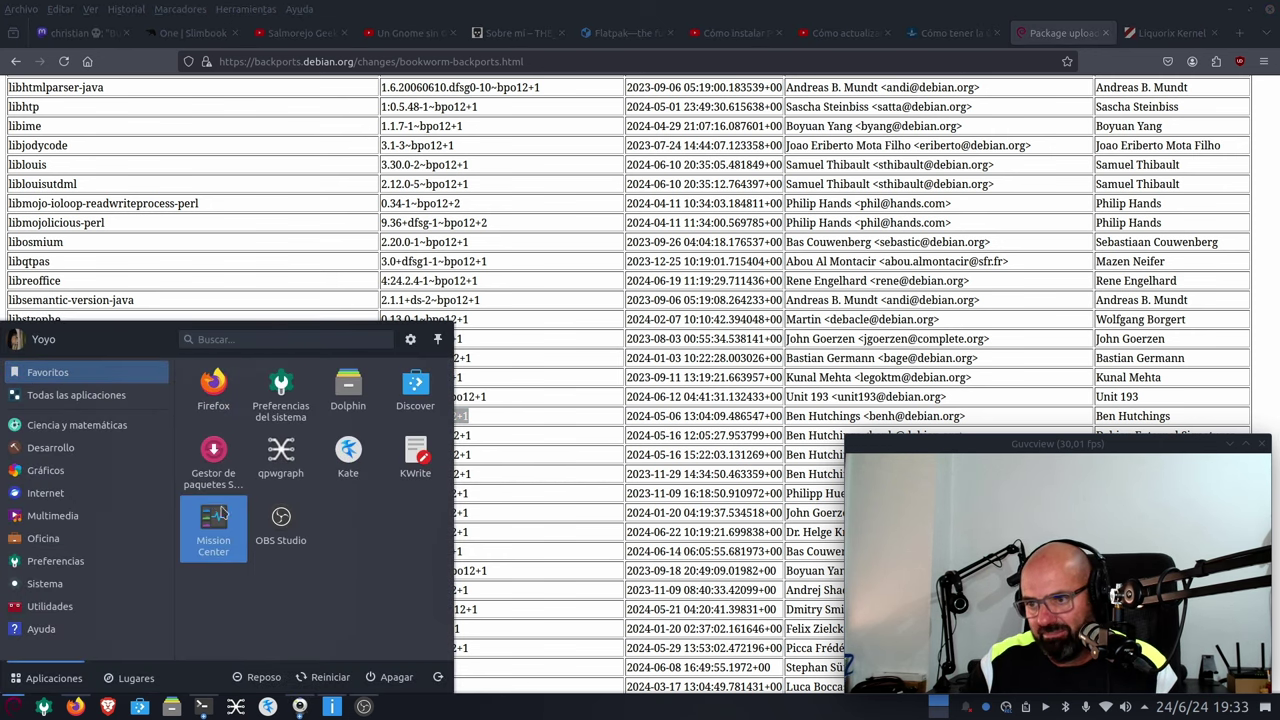
pyautogui.click(213, 460)
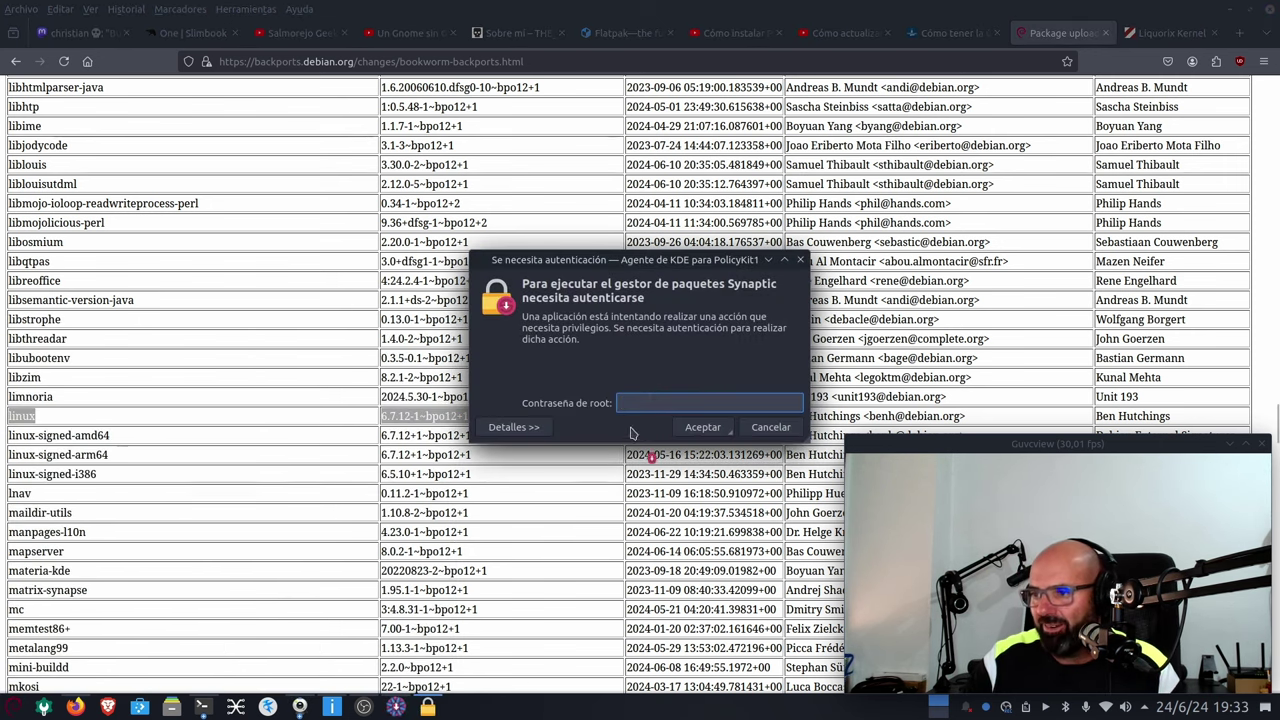
pyautogui.write('•••••')
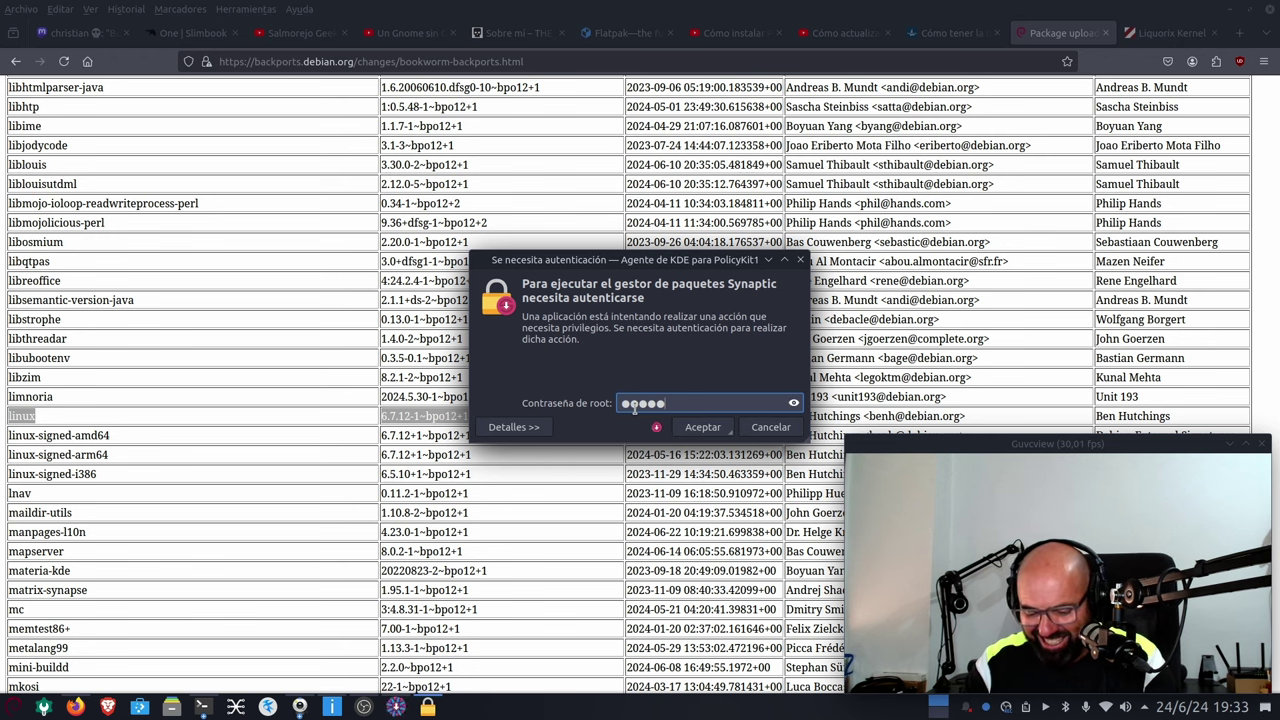
pyautogui.write('••')
pyautogui.press('Return')
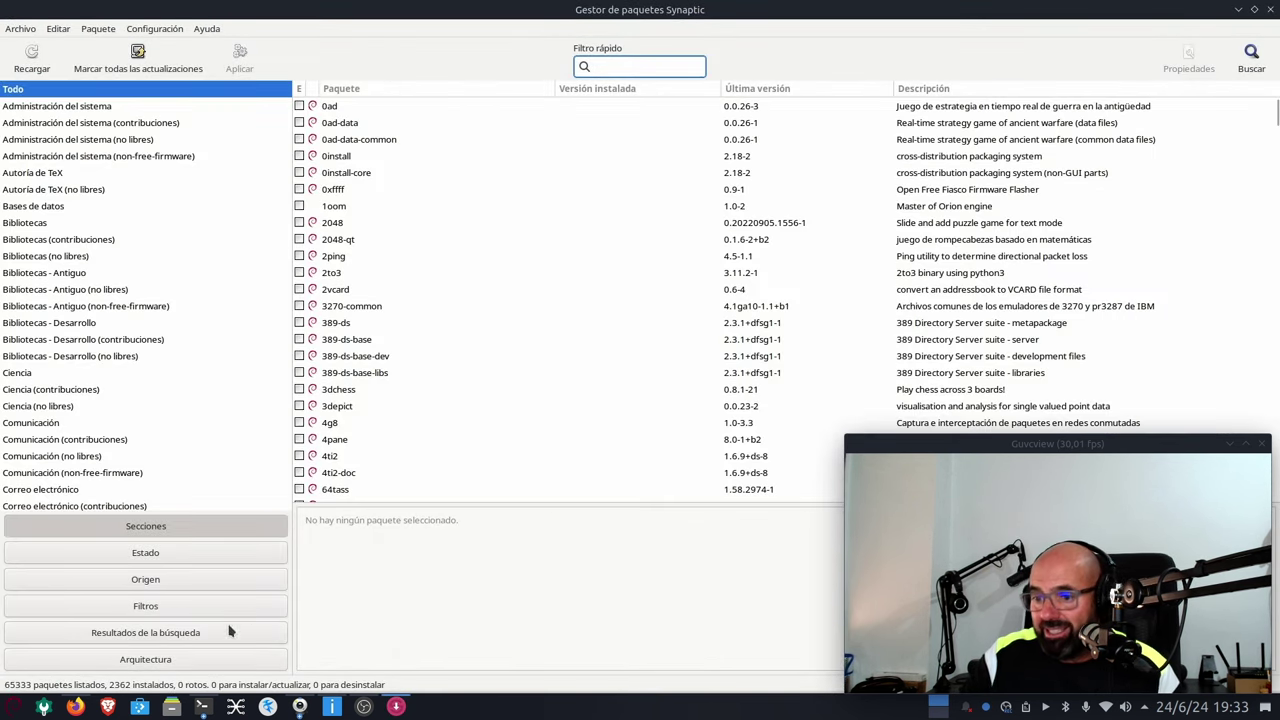
# - Recheck the highlighted linux version in the Firefox backports list, and filter Synaptic's packages by linux-image-6.7.2
pyautogui.click(78, 707)
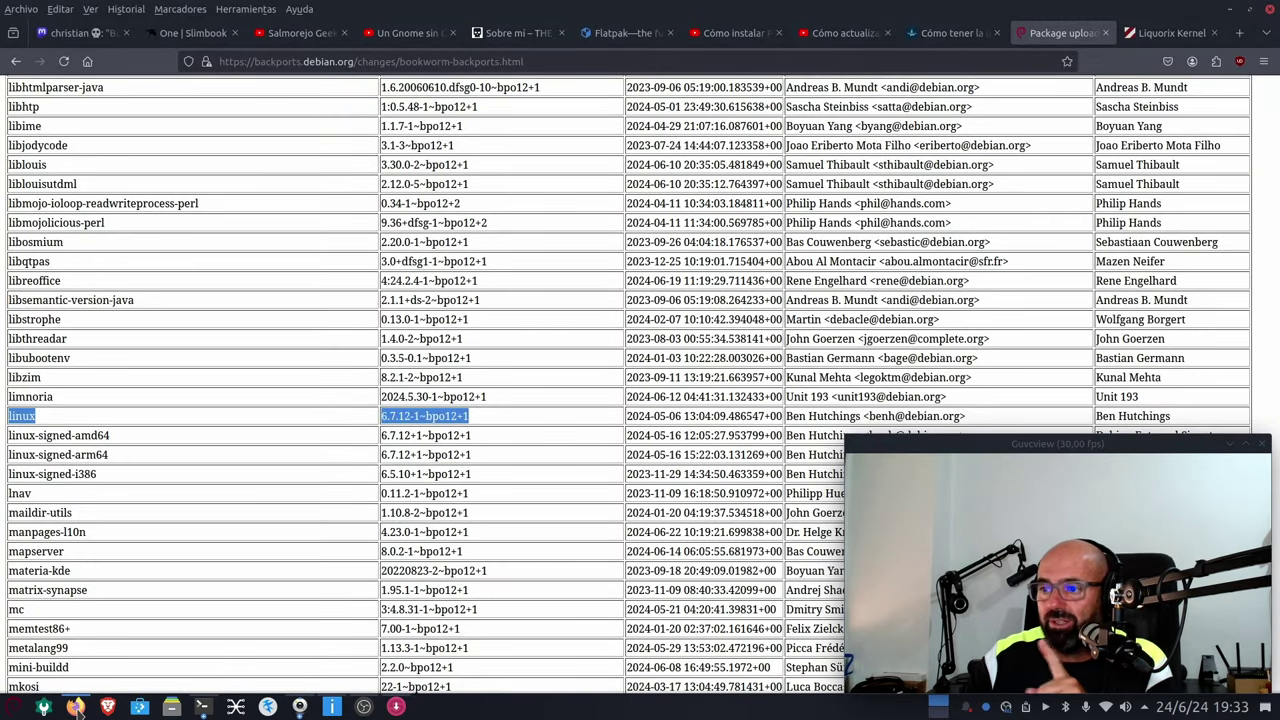
pyautogui.click(75, 707)
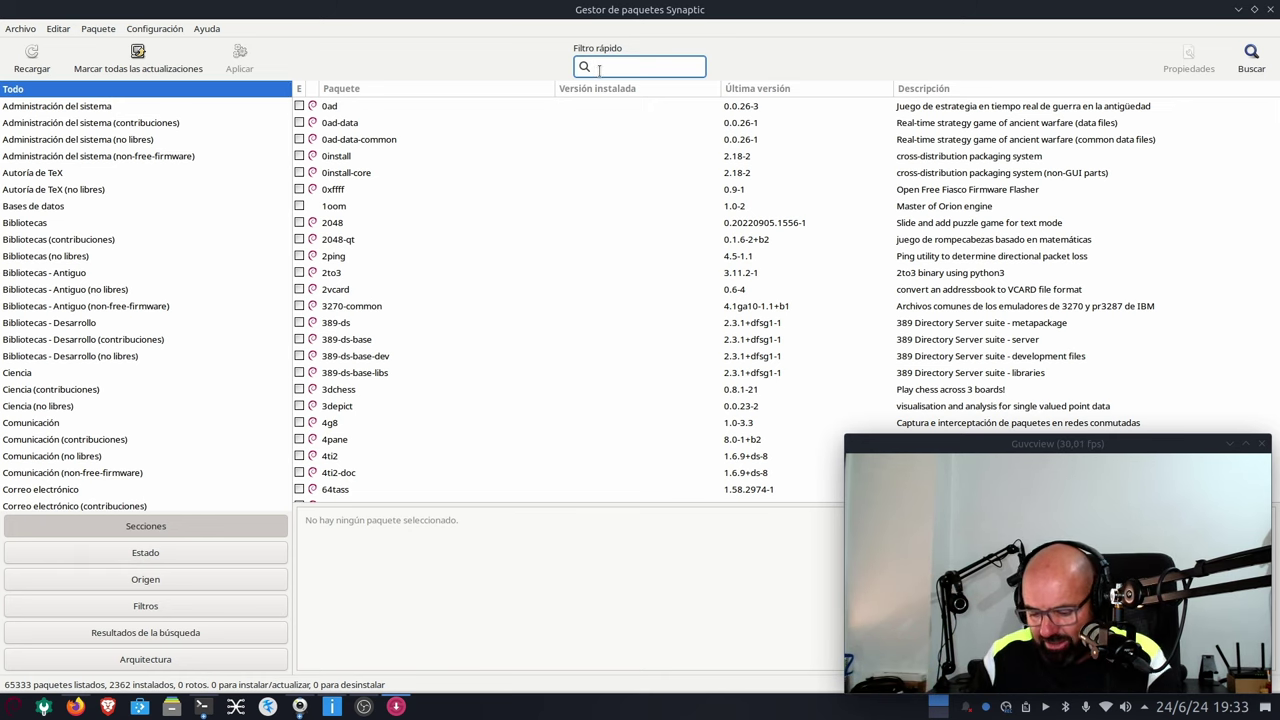
pyautogui.write('l')
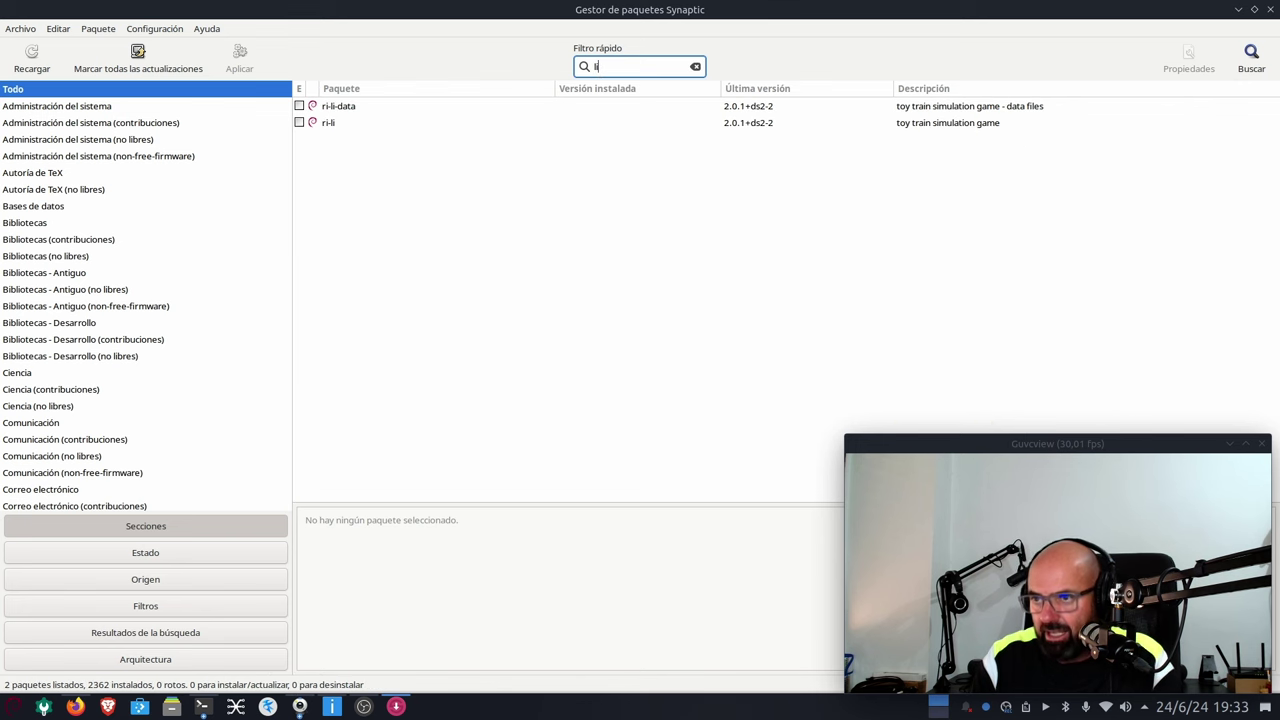
pyautogui.write('inux')
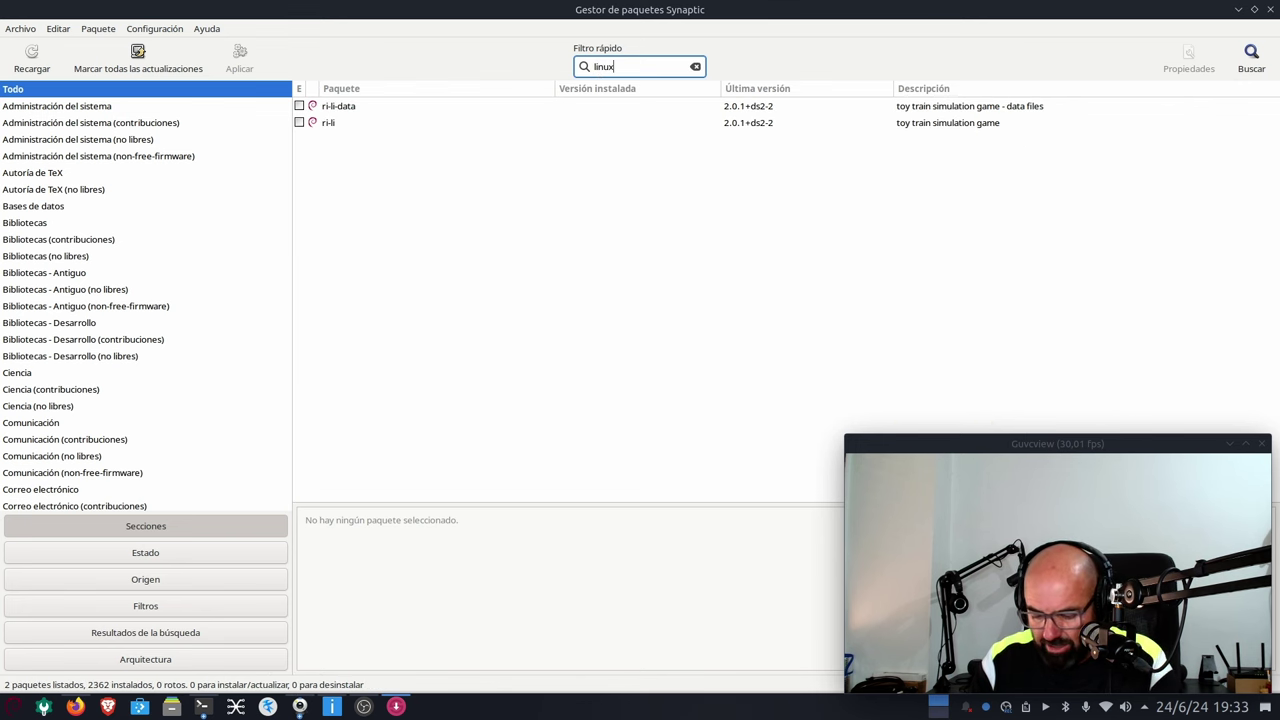
pyautogui.write('-image-6.')
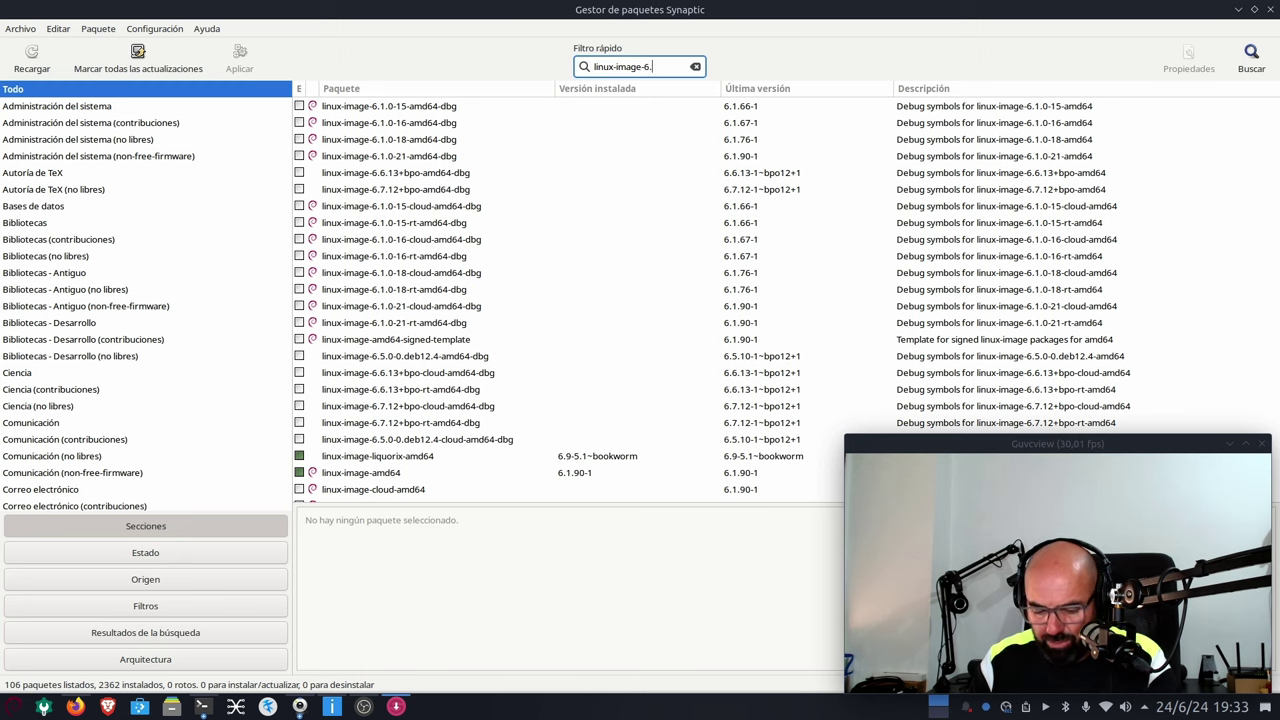
pyautogui.write('7.2')
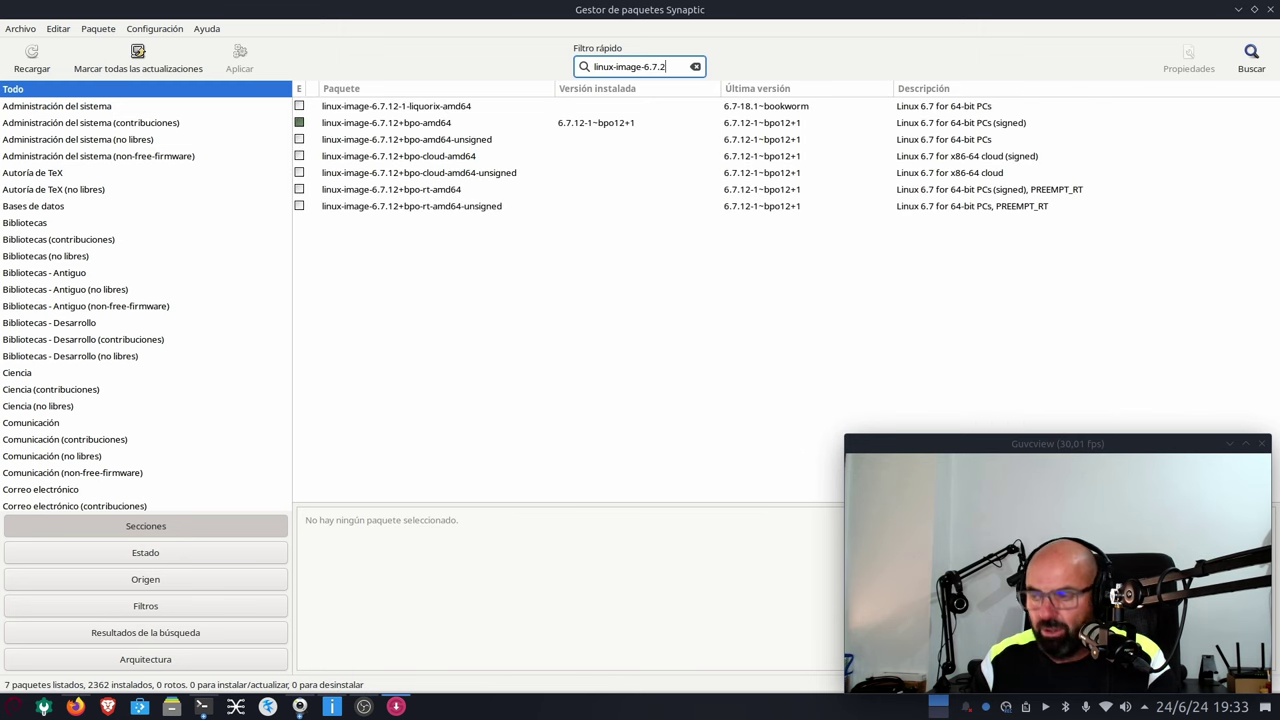
# - Filter the packages by linux-image-6.7.12, and compare linux-image-6.7.12+bpo-amd64 and its marking options with the Firefox backports list
pyautogui.write('1')
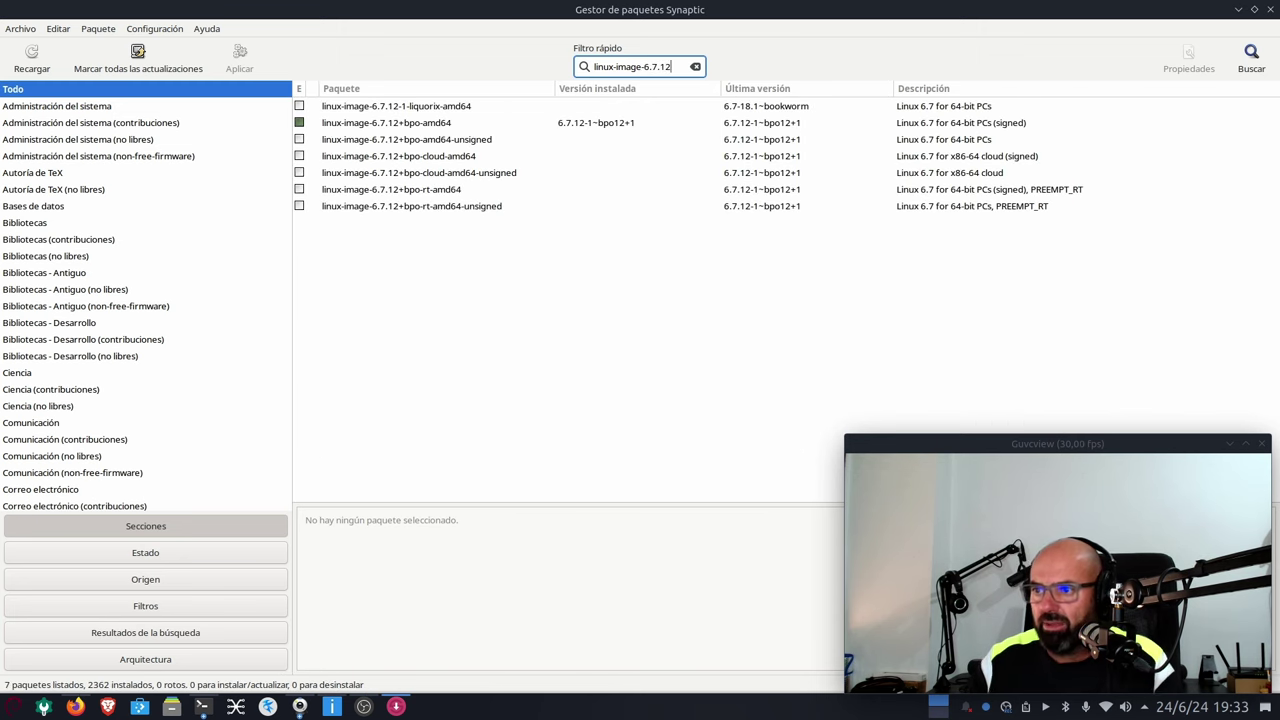
pyautogui.click(428, 175)
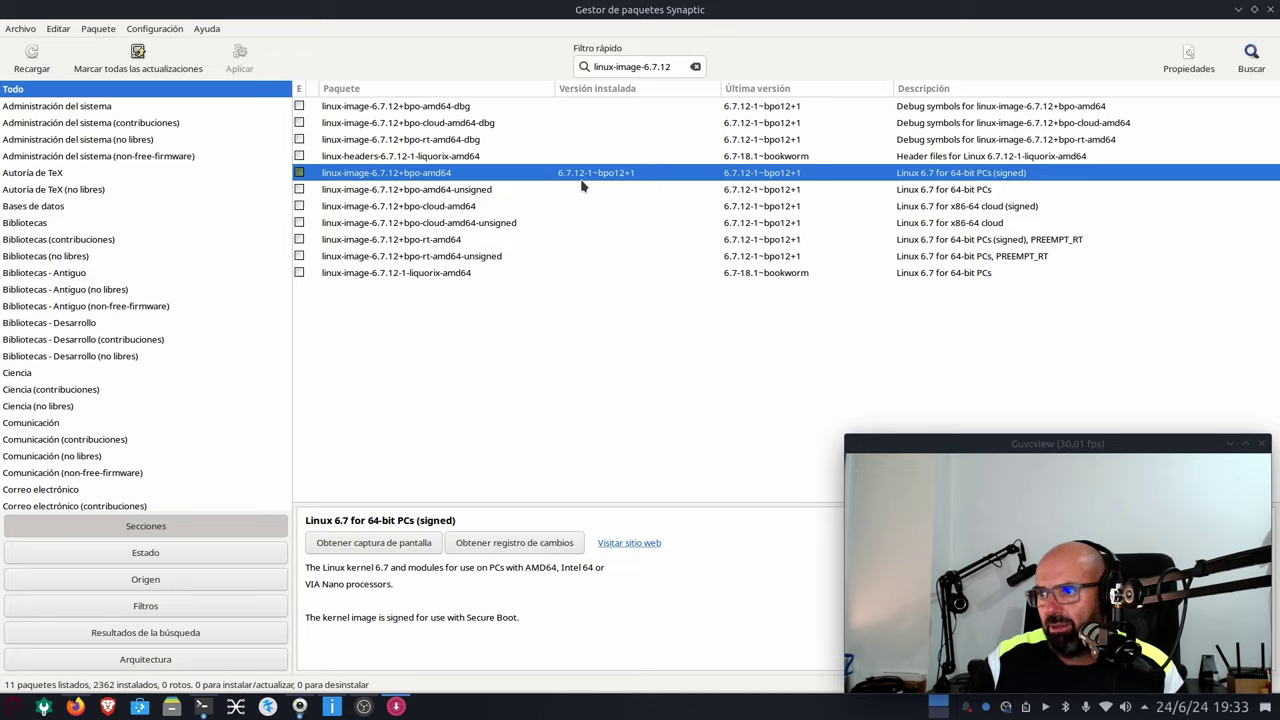
pyautogui.click(75, 706)
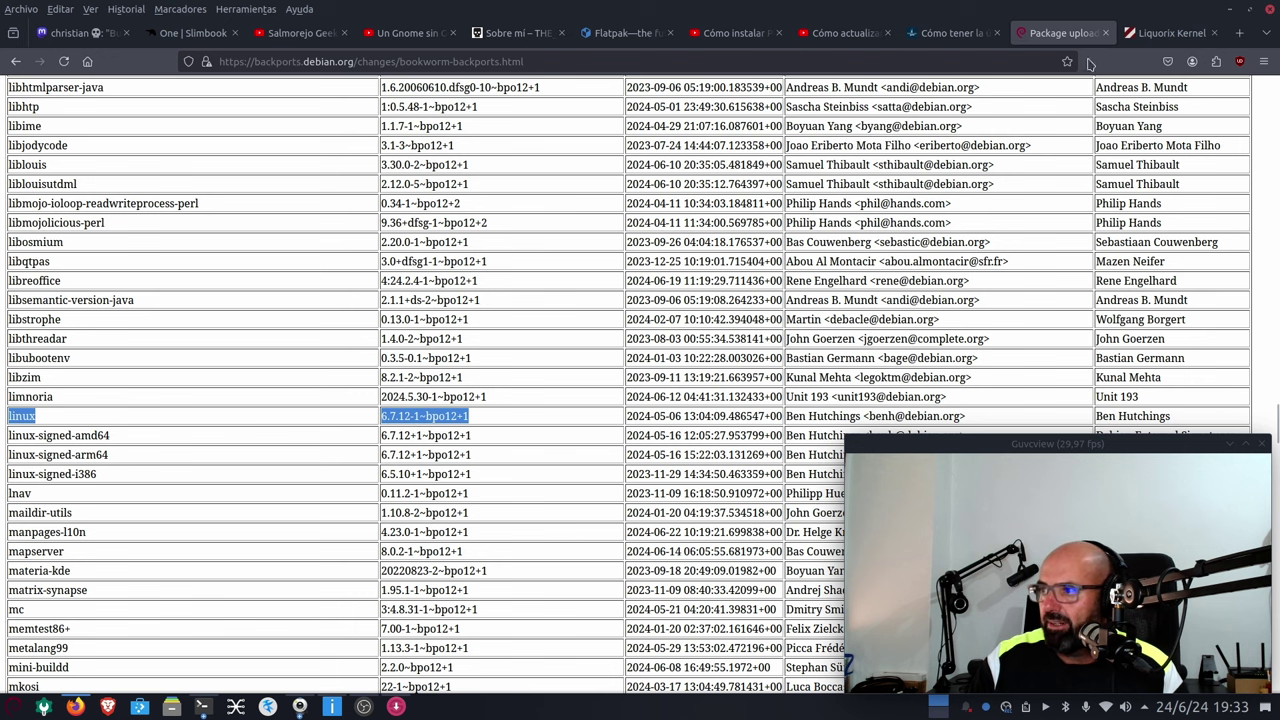
pyautogui.hotkey('alt', 'Tab')
pyautogui.rightClick(368, 176)
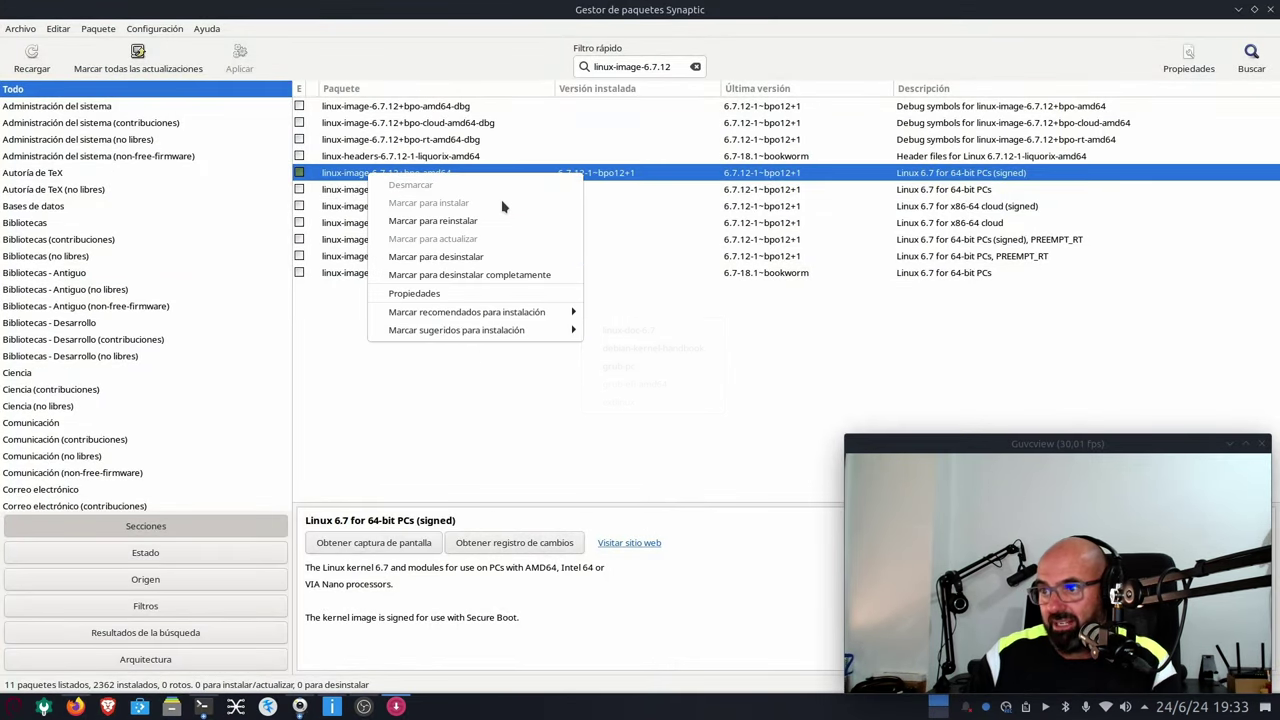
pyautogui.click(362, 362)
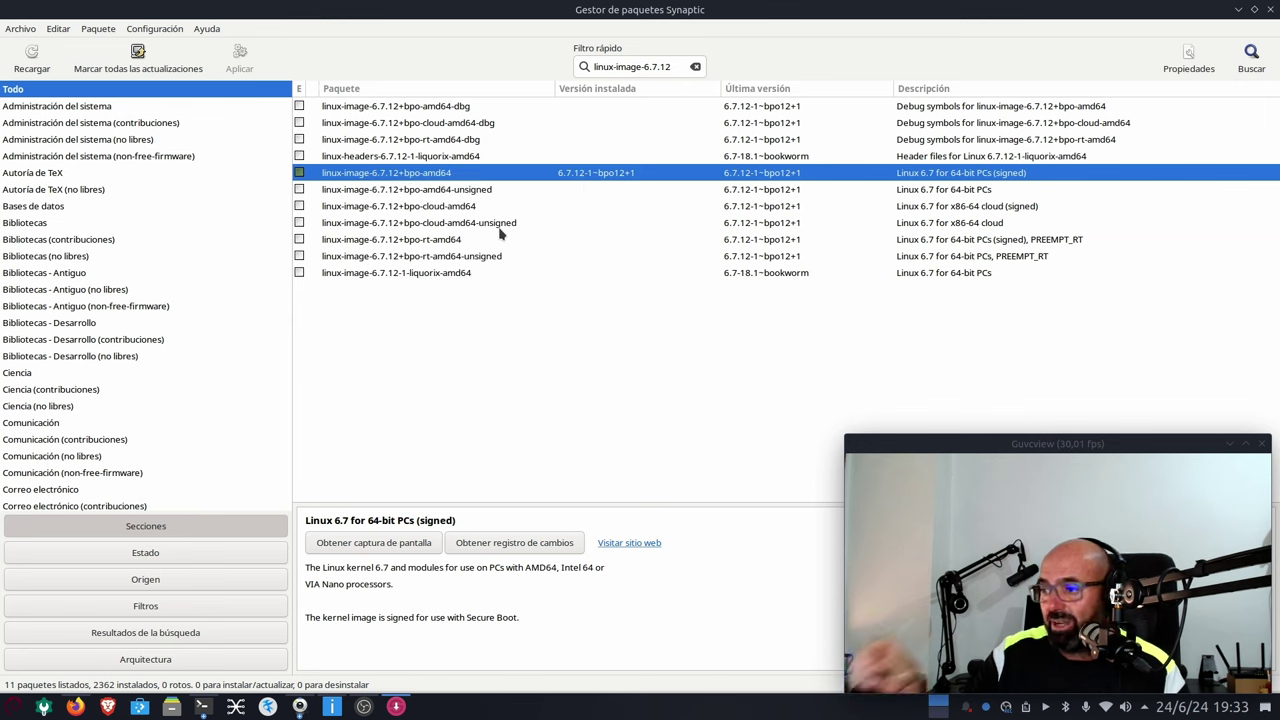
# - Change the package filter to linux-headers-6.7.12 and select the linux-headers-6.7.12+bpo-amd64 package to show its description
pyautogui.click(637, 67)
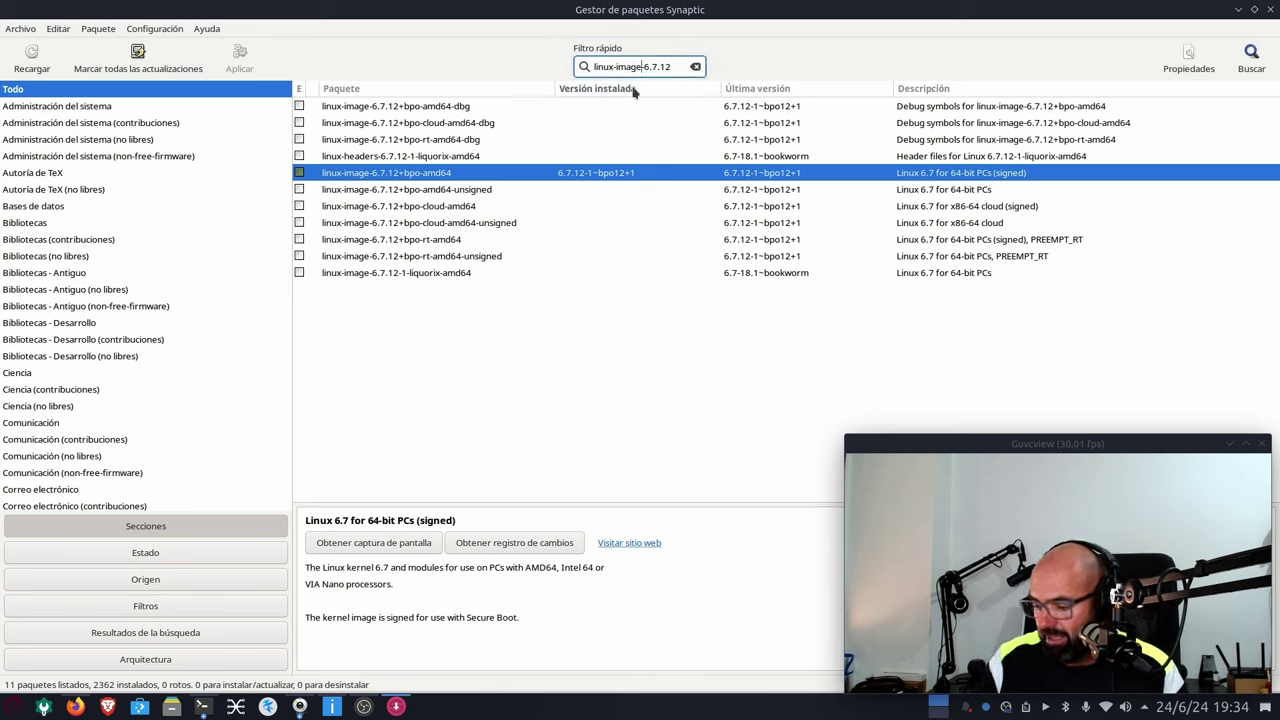
pyautogui.press('BackSpace')
pyautogui.press('BackSpace')
pyautogui.press('BackSpace')
pyautogui.press('BackSpace')
pyautogui.press('BackSpace')
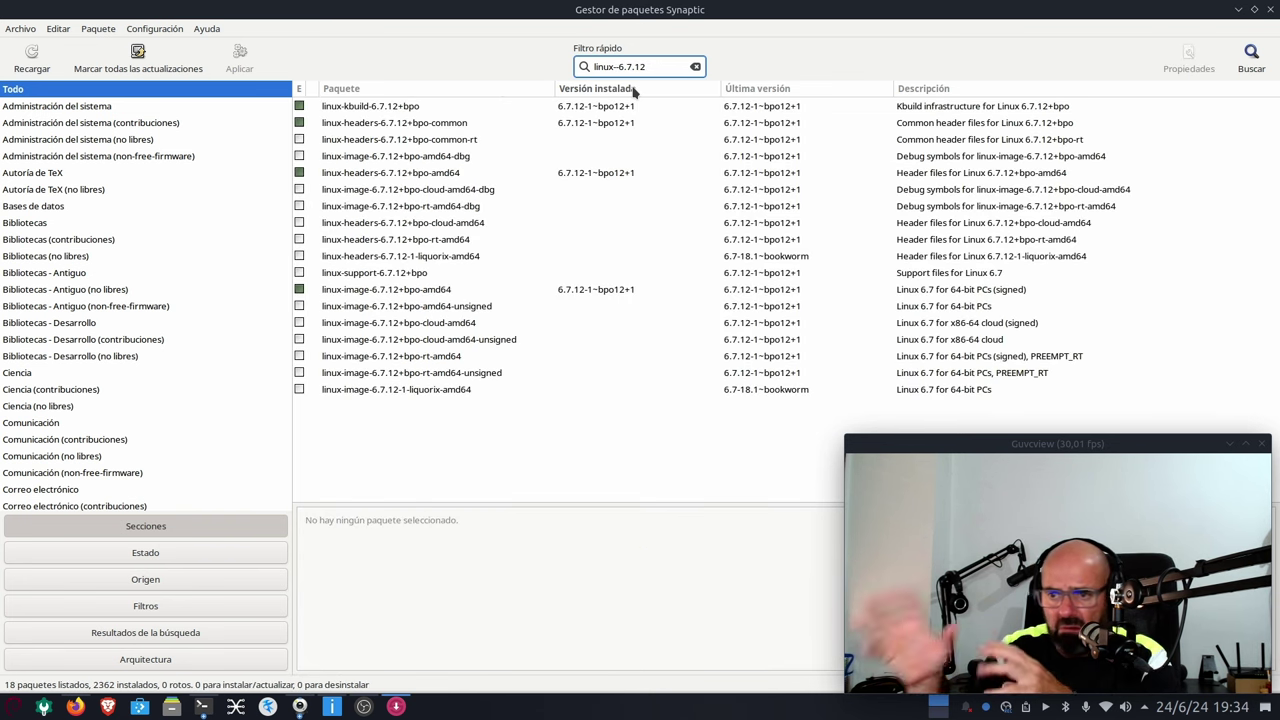
pyautogui.write('headers')
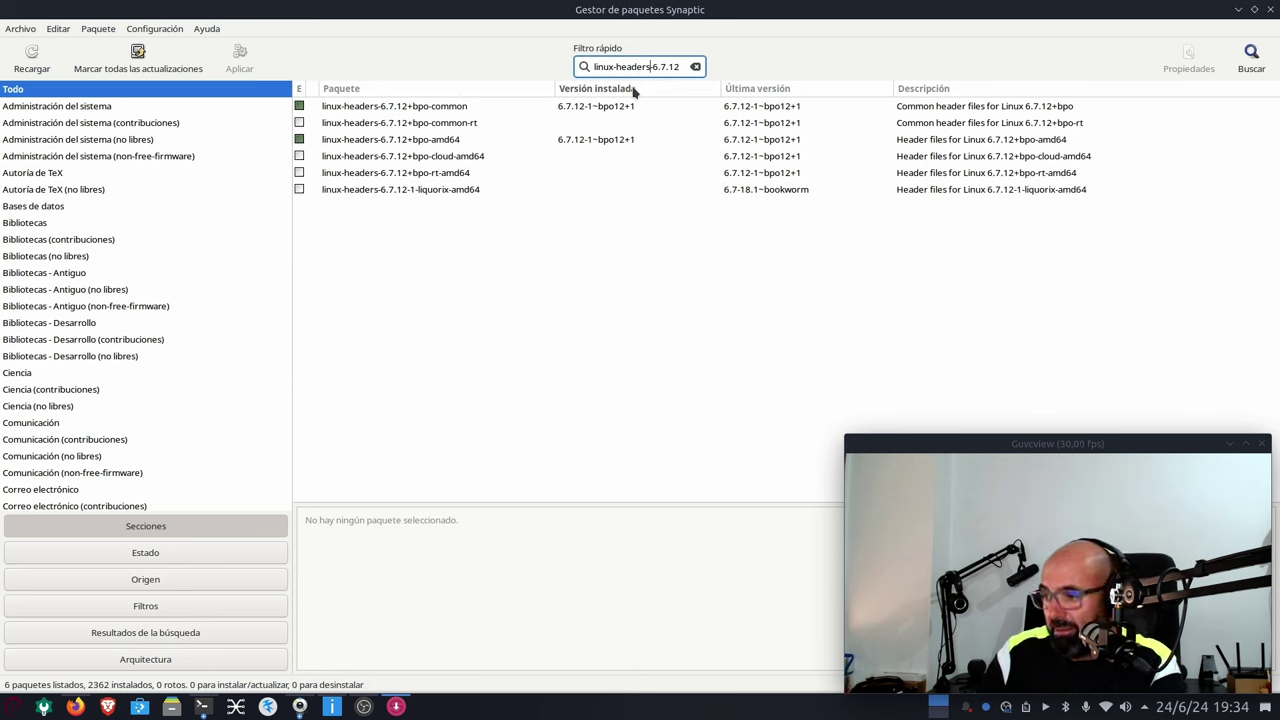
pyautogui.click(404, 145)
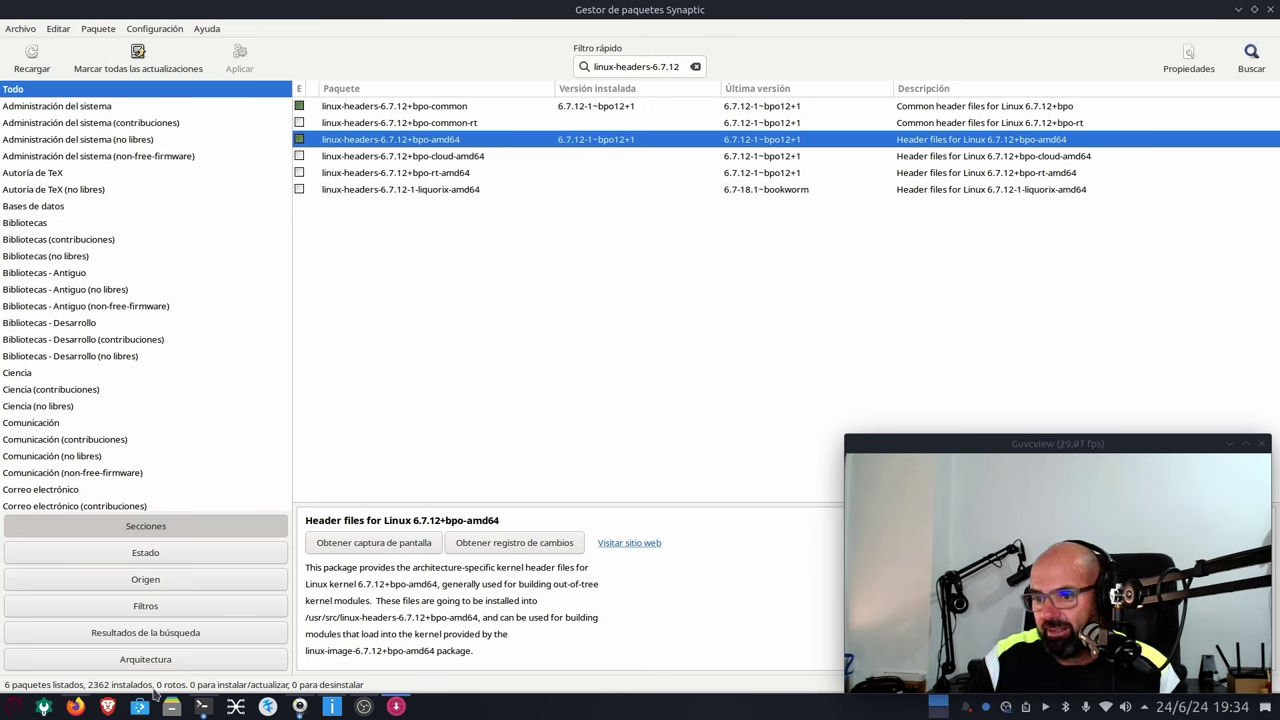
# - Compare the headers with the linux entry in the Firefox backports list, and inspect the bpo-amd64 marking options and the bpo-common package
pyautogui.click(75, 706)
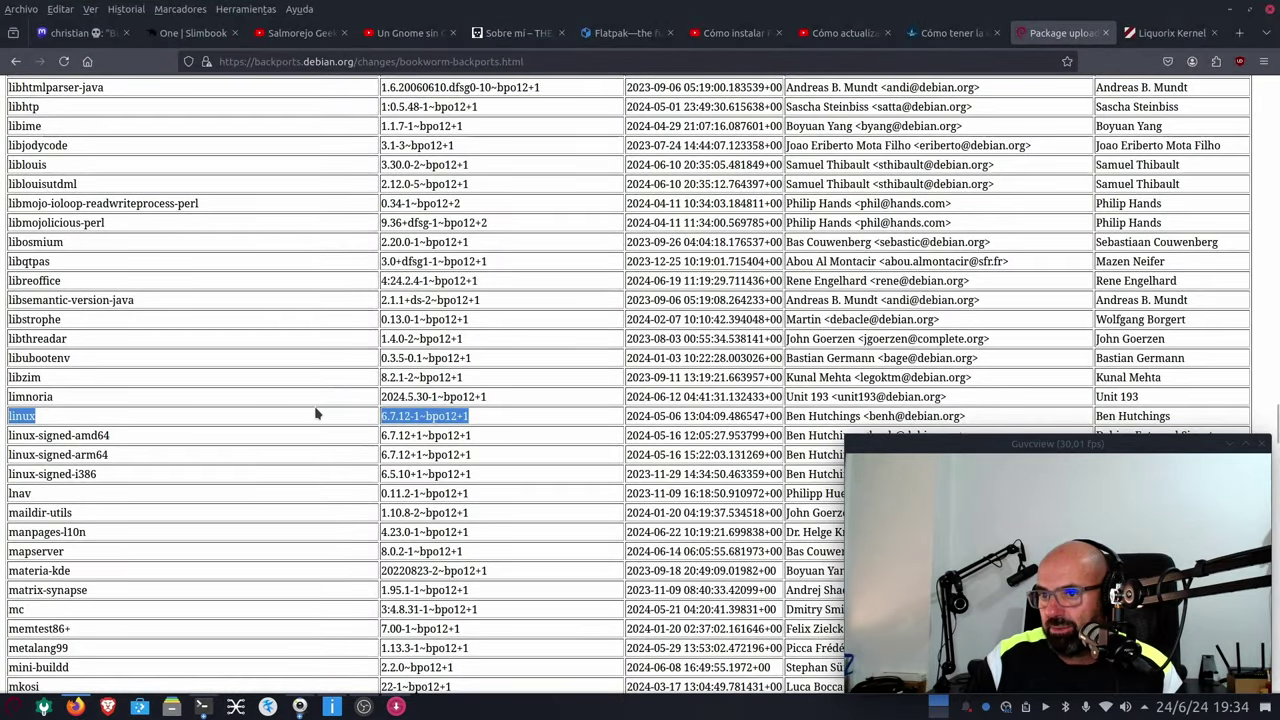
pyautogui.click(1230, 9)
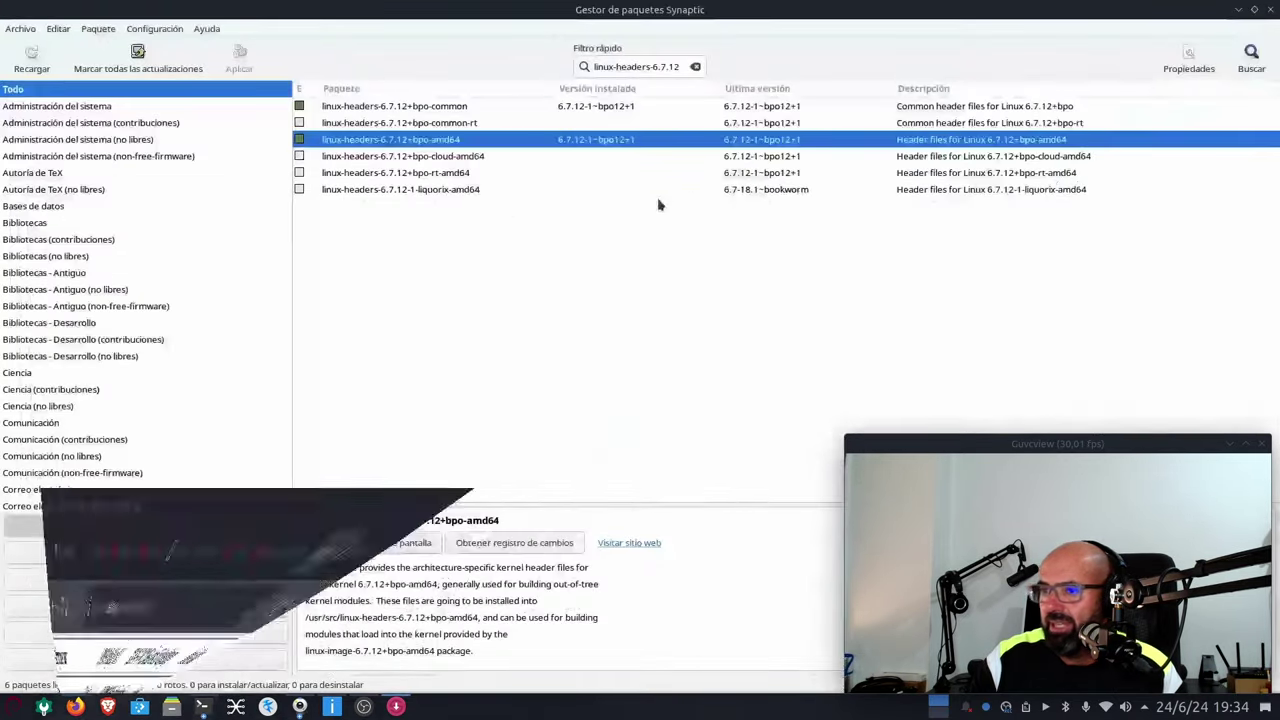
pyautogui.rightClick(422, 143)
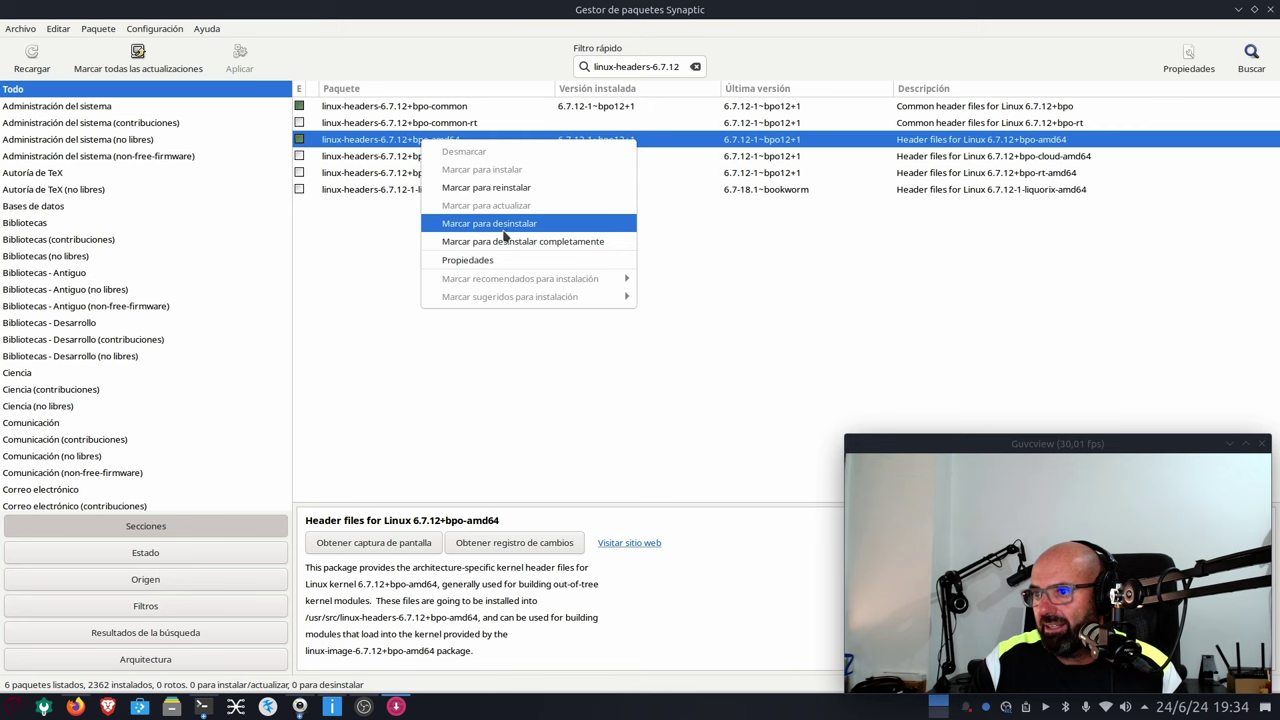
pyautogui.click(340, 330)
pyautogui.click(412, 106)
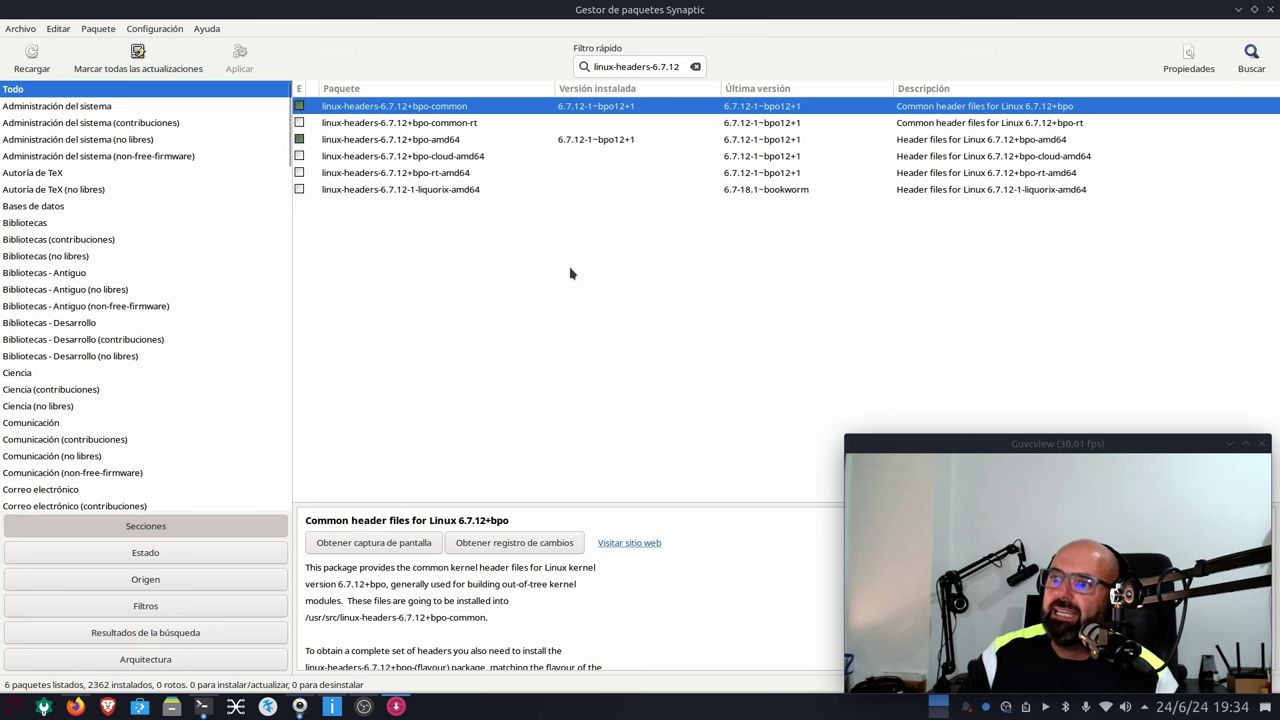
# - Replace the package filter with papirus-icon and select the papirus-icon-theme package to show its details
pyautogui.click(695, 66)
pyautogui.click(631, 66)
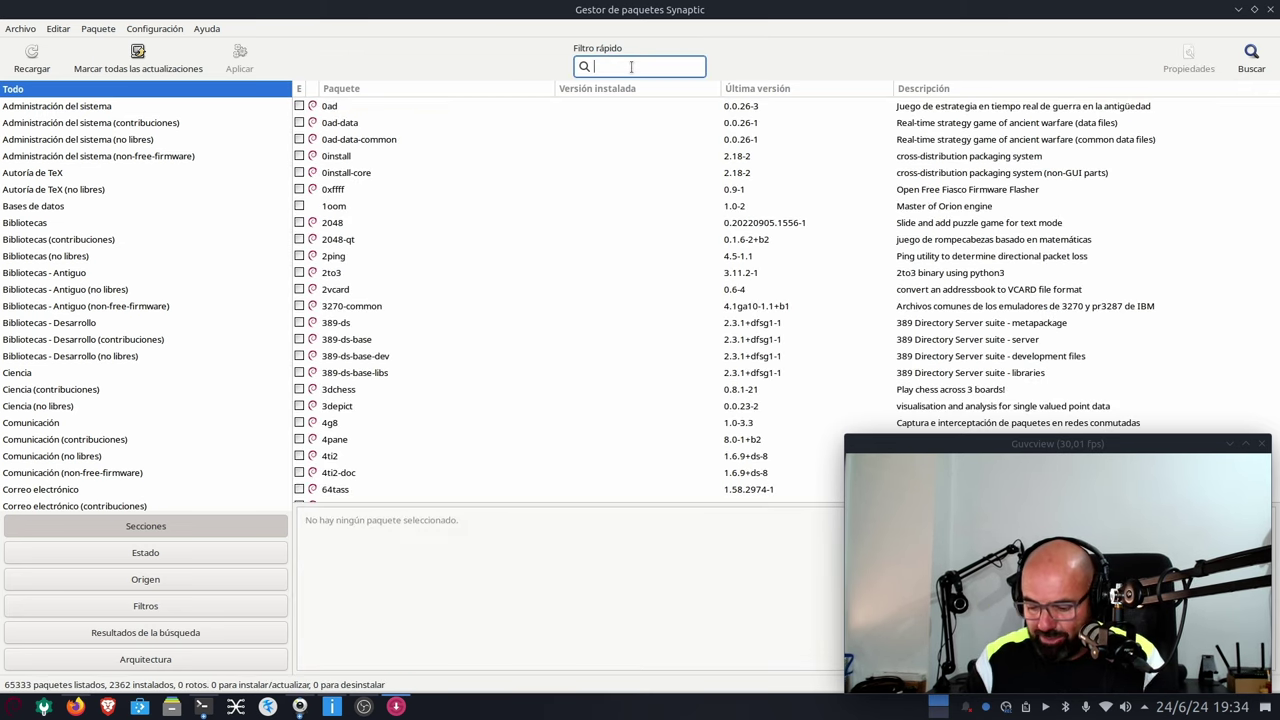
pyautogui.write('piparu')
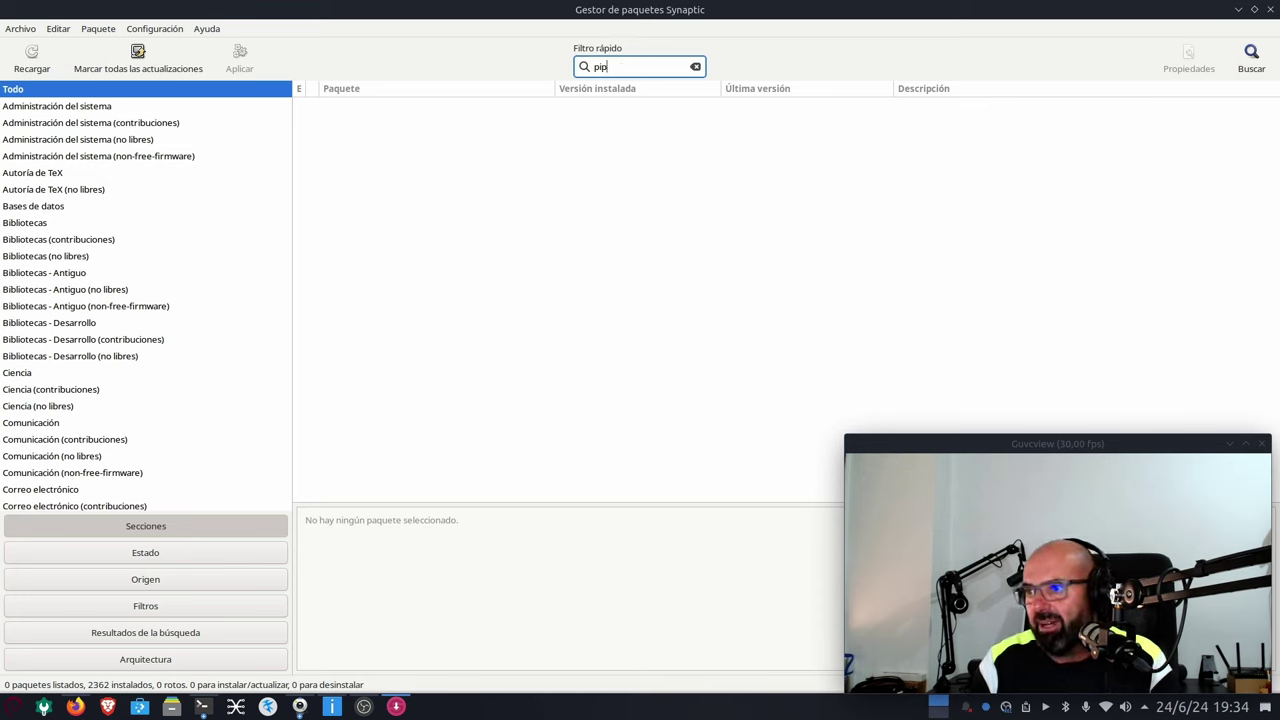
pyautogui.write('ap')
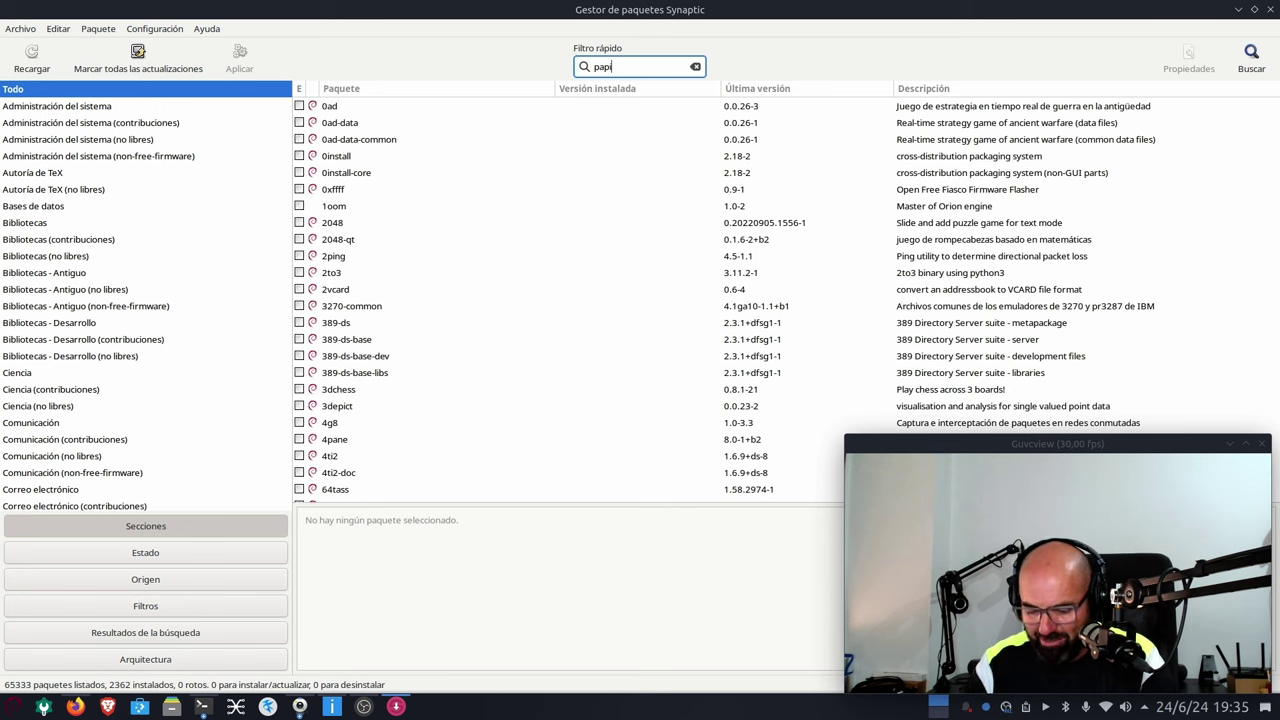
pyautogui.write('irus-icon')
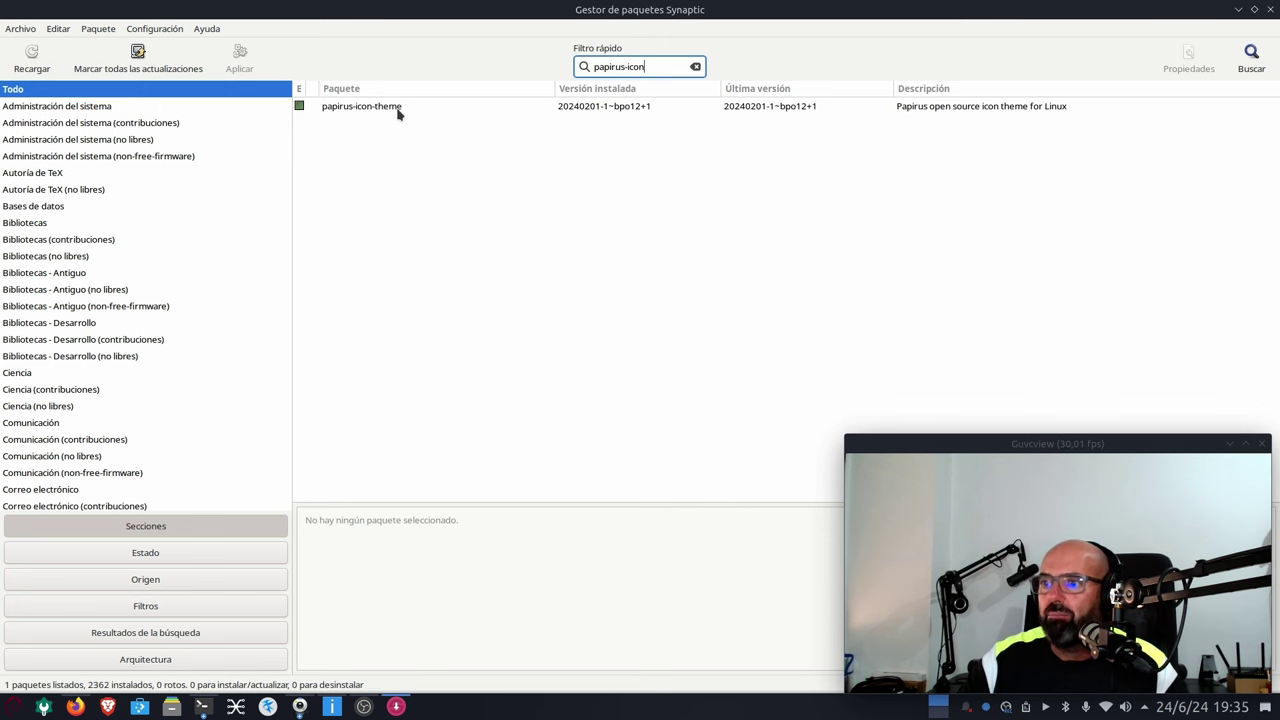
pyautogui.click(397, 109)
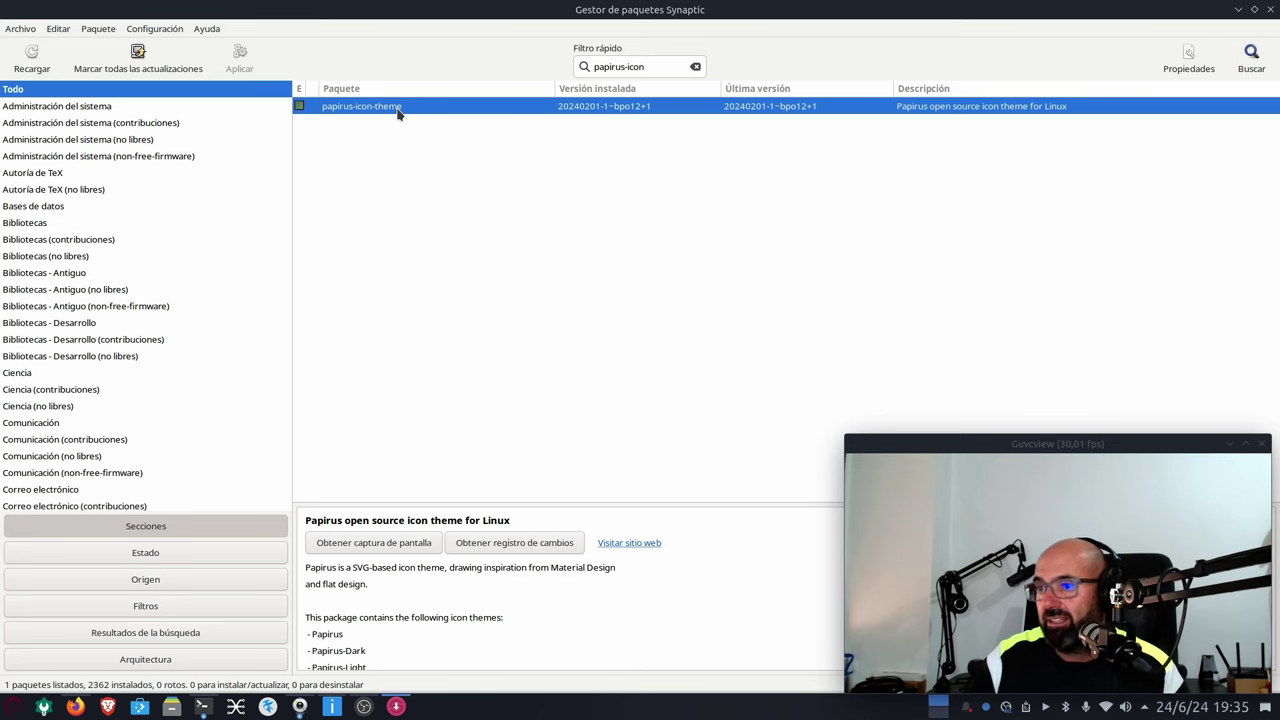
# - Examine which versions of papirus-icon-theme can be forced for installation, and cancel without forcing one
pyautogui.click(98, 28)
pyautogui.click(149, 191)
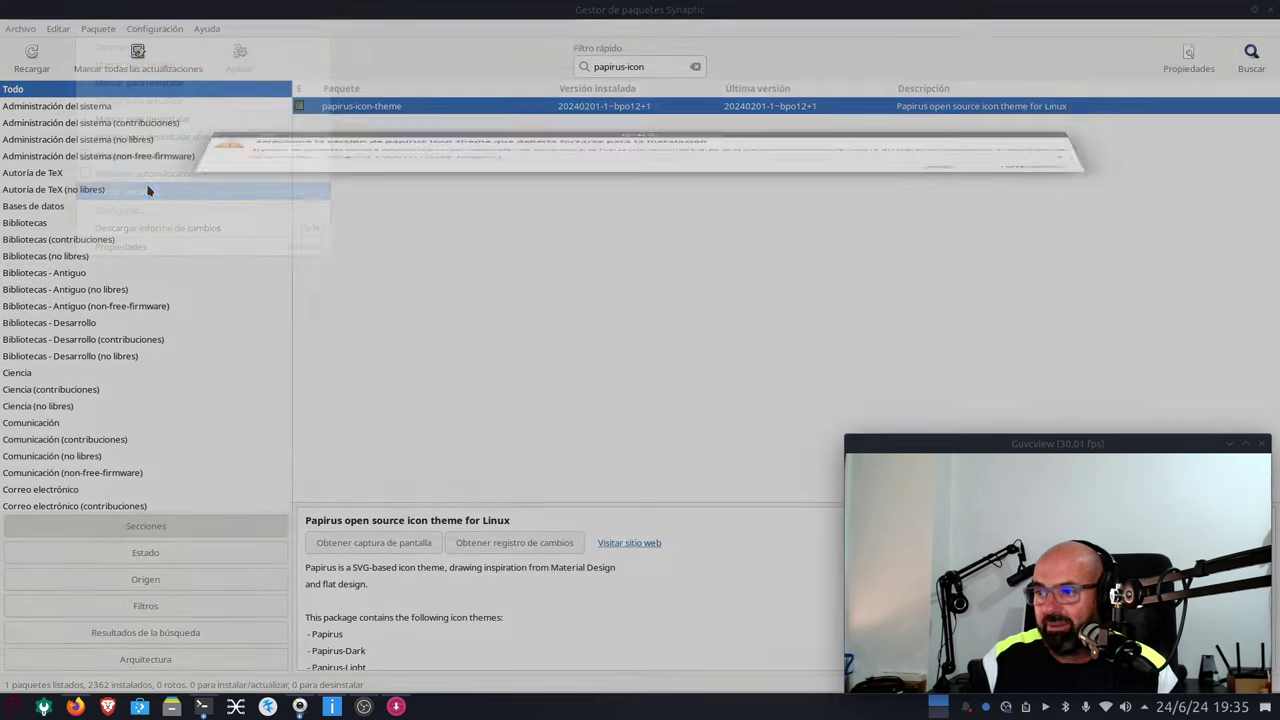
pyautogui.click(495, 395)
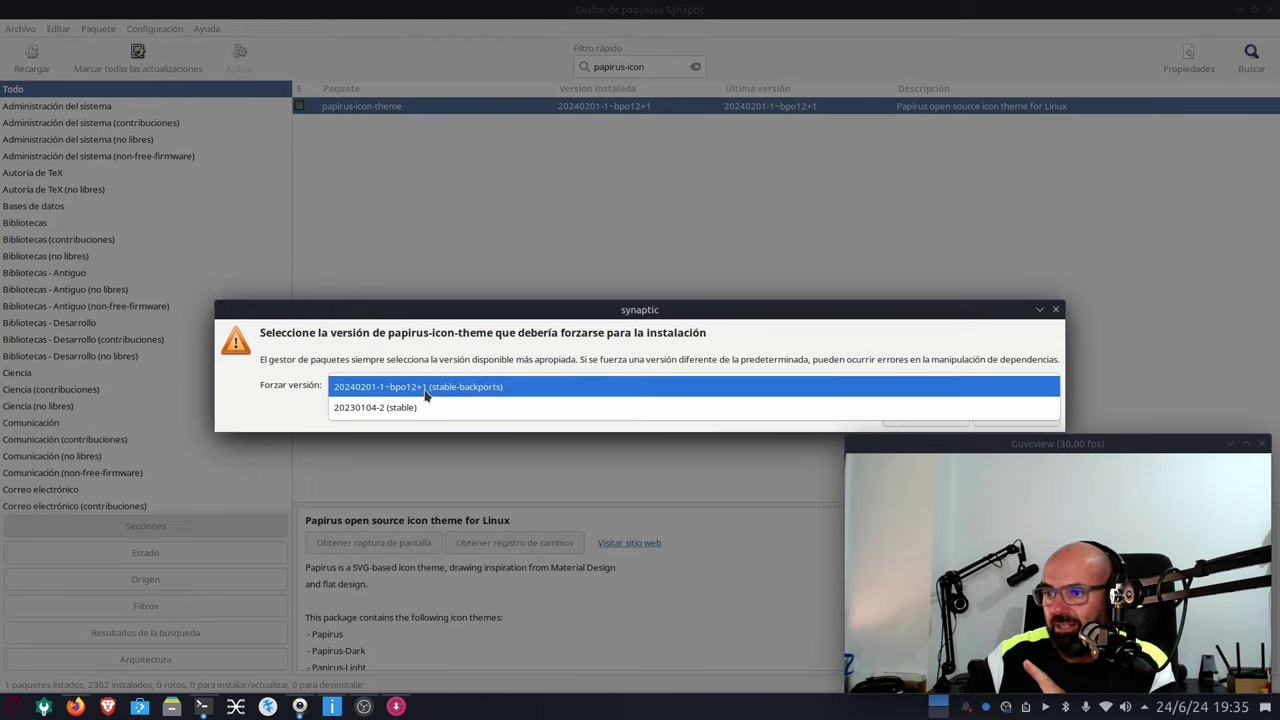
pyautogui.click(606, 428)
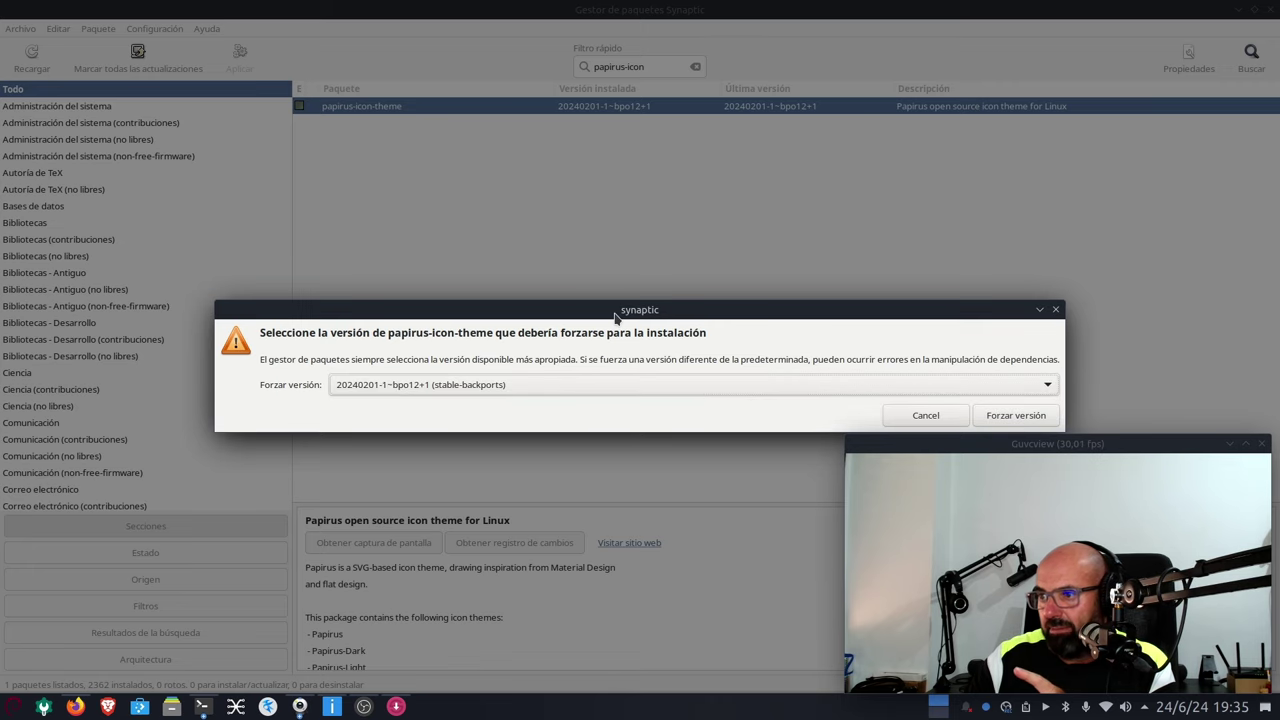
pyautogui.moveTo(615, 318); pyautogui.dragTo(594, 213)
pyautogui.click(900, 308)
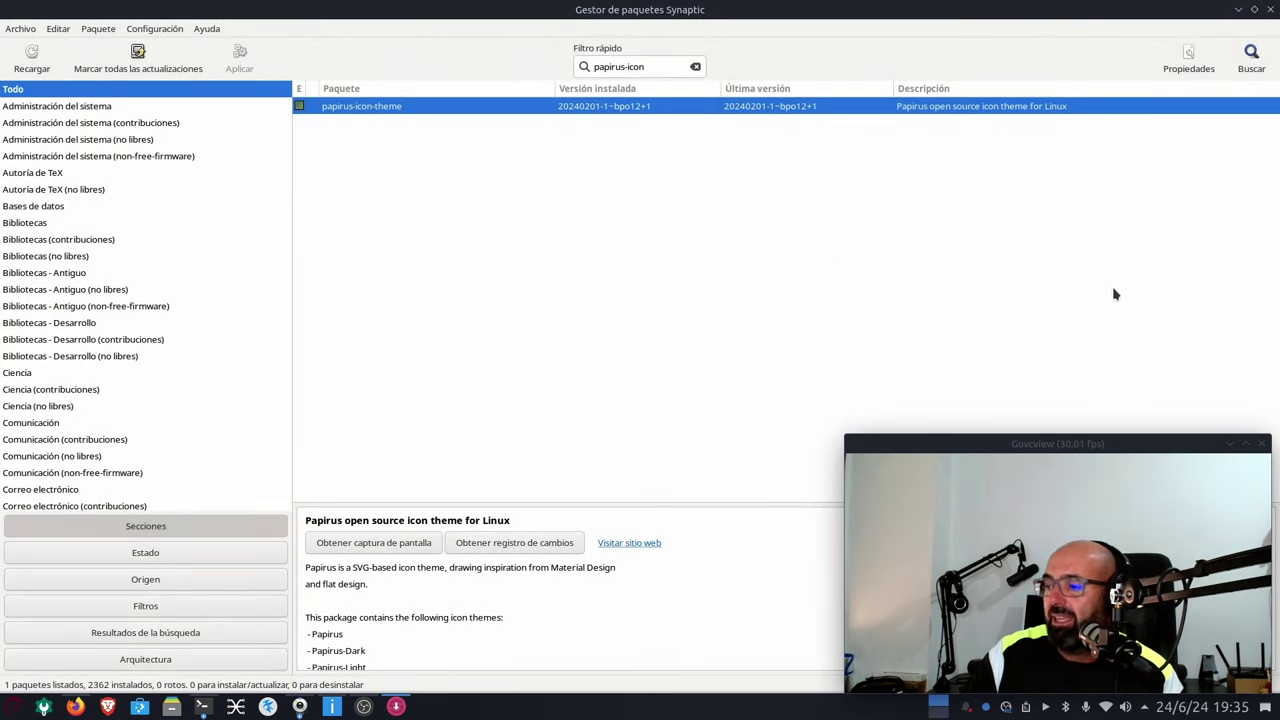
# - Filter the packages by yt-dlp, show the yt-dlp package's details, and close Synaptic
pyautogui.tripleClick(620, 66)
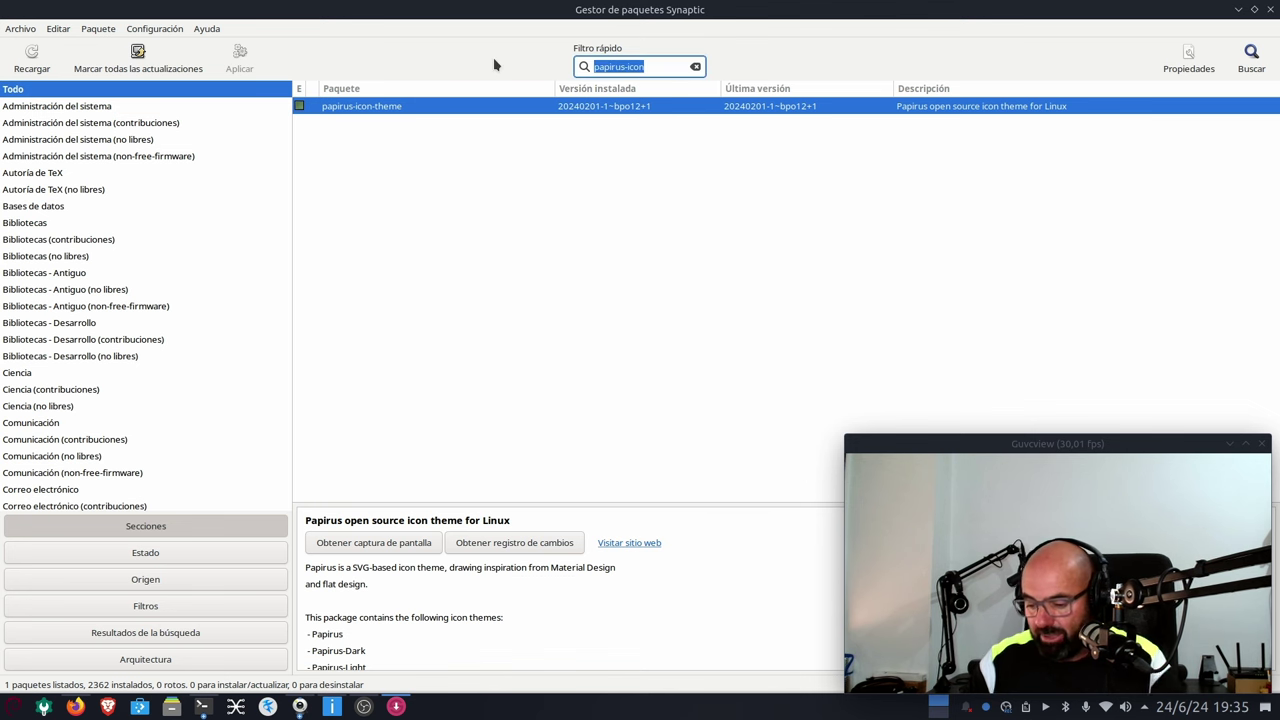
pyautogui.write('yt')
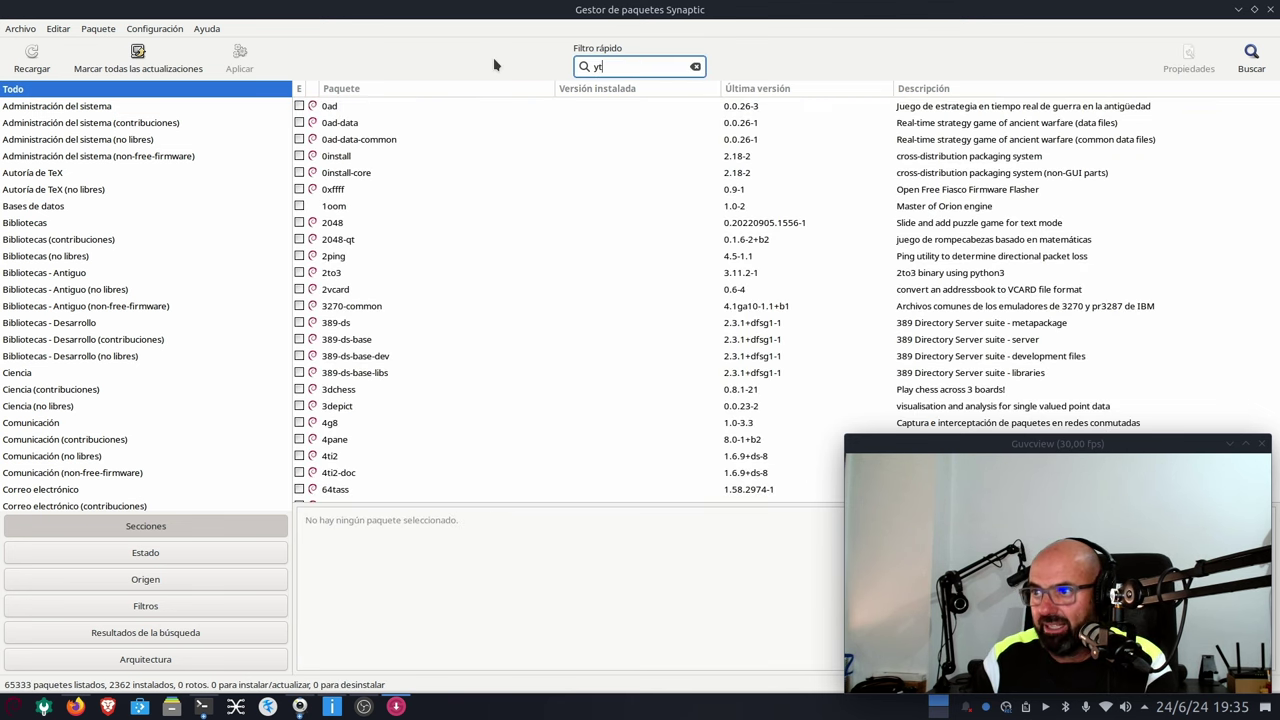
pyautogui.write('-dlp')
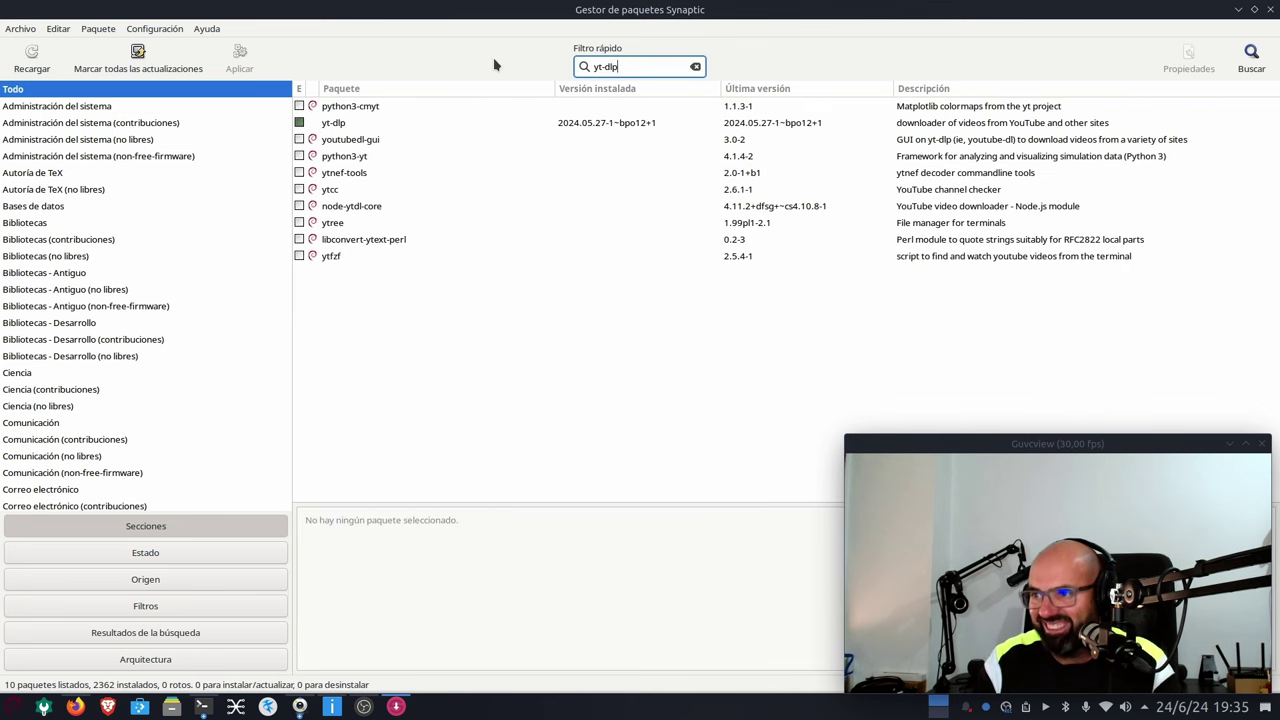
pyautogui.click(604, 112)
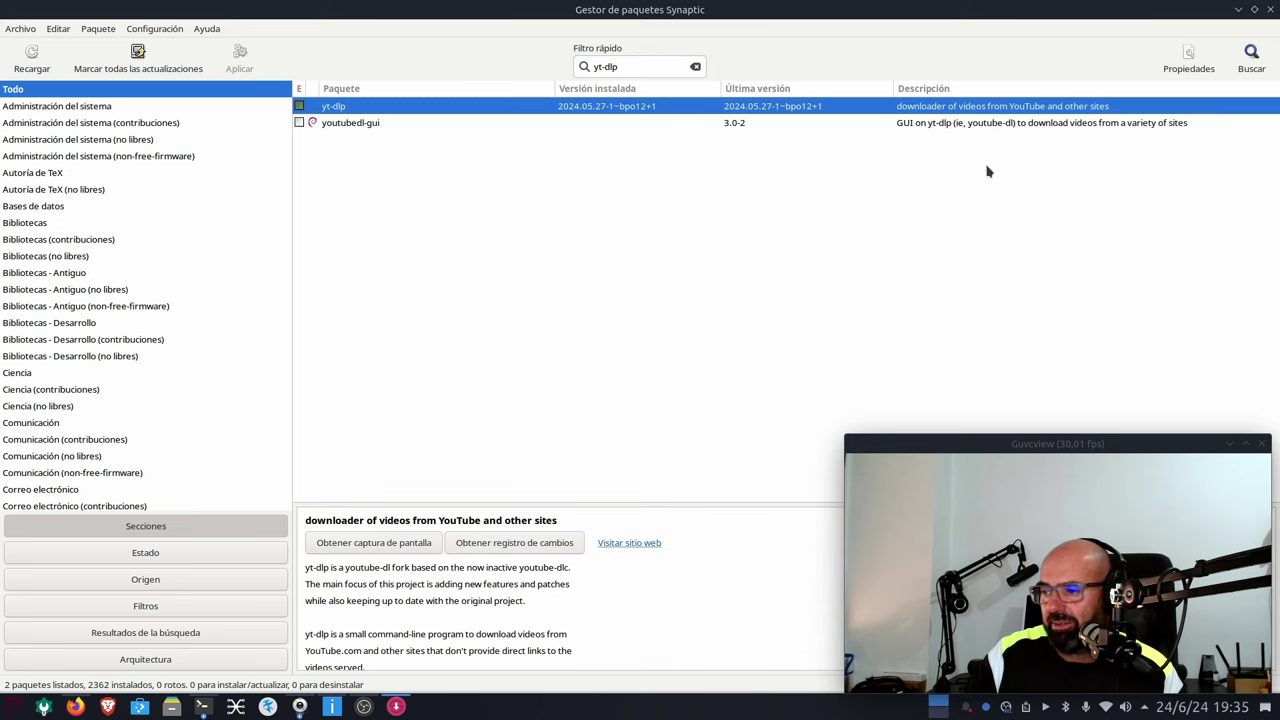
pyautogui.click(1270, 9)
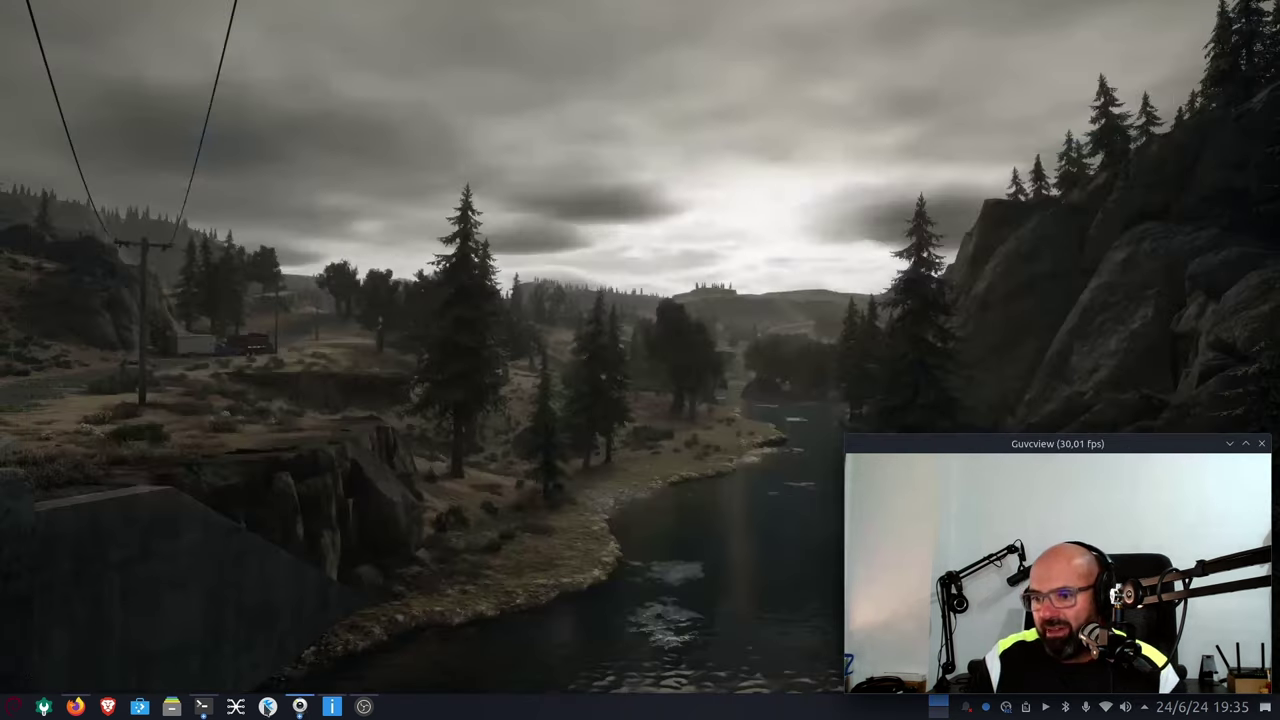
# - Switch to the Konsole terminal, maximize it, and begin entering a "sudo apt install -" command at the prompt
pyautogui.click(211, 707)
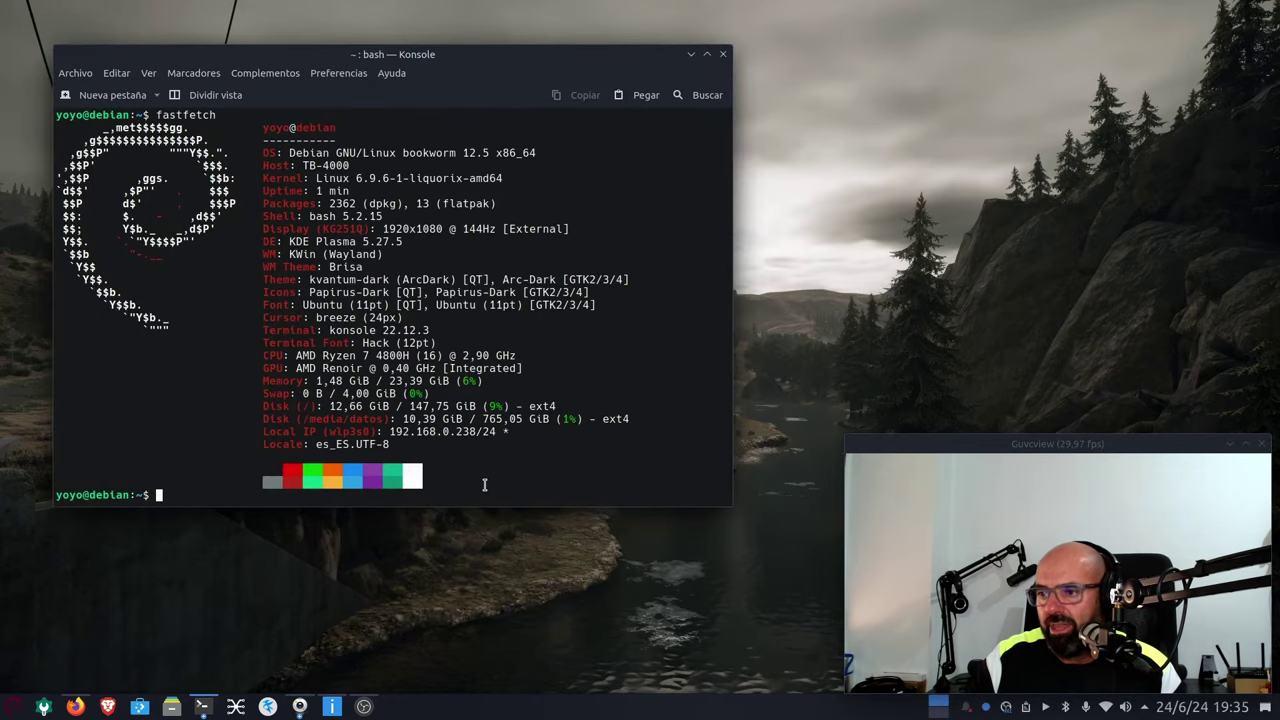
pyautogui.click(707, 54)
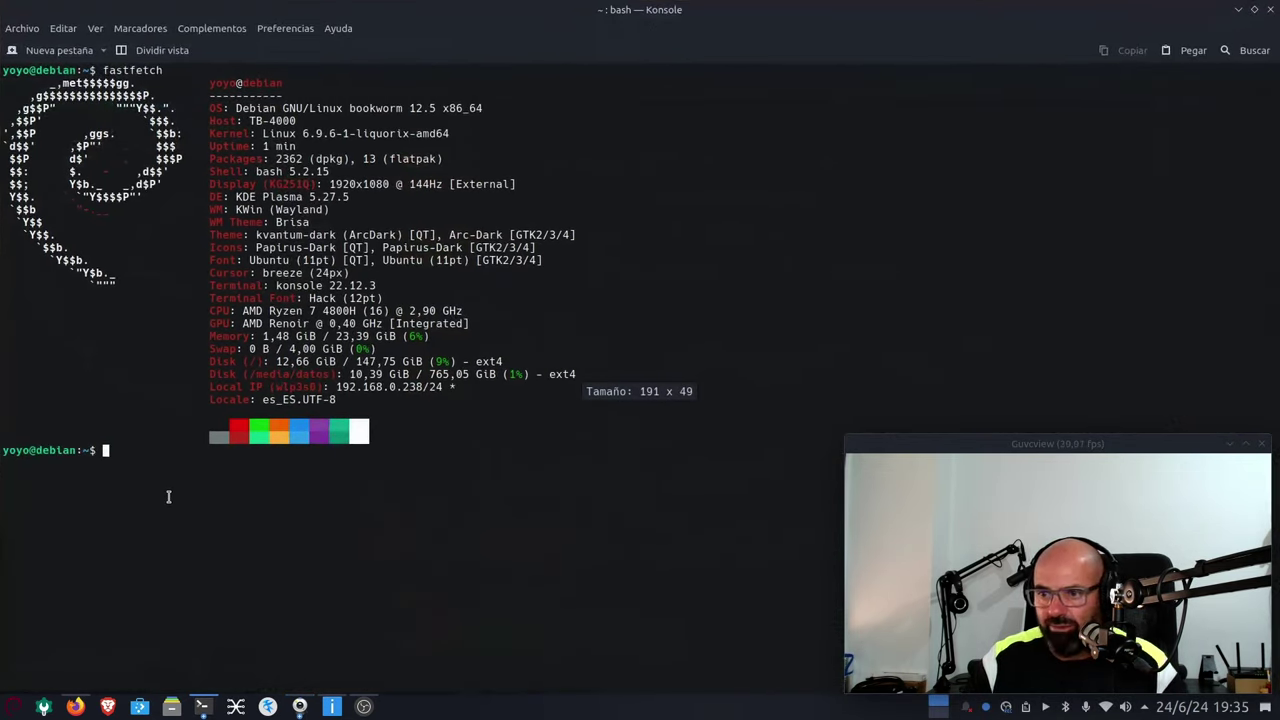
pyautogui.write('sudo ')
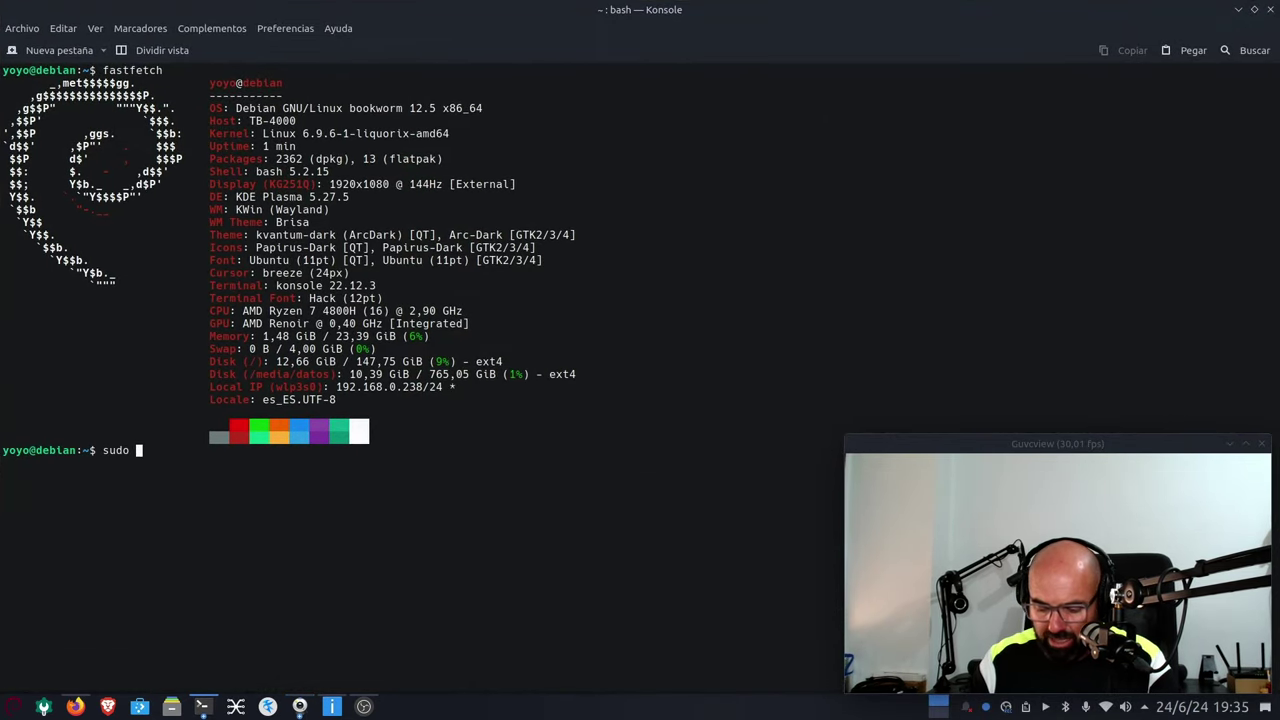
pyautogui.write('apt insta')
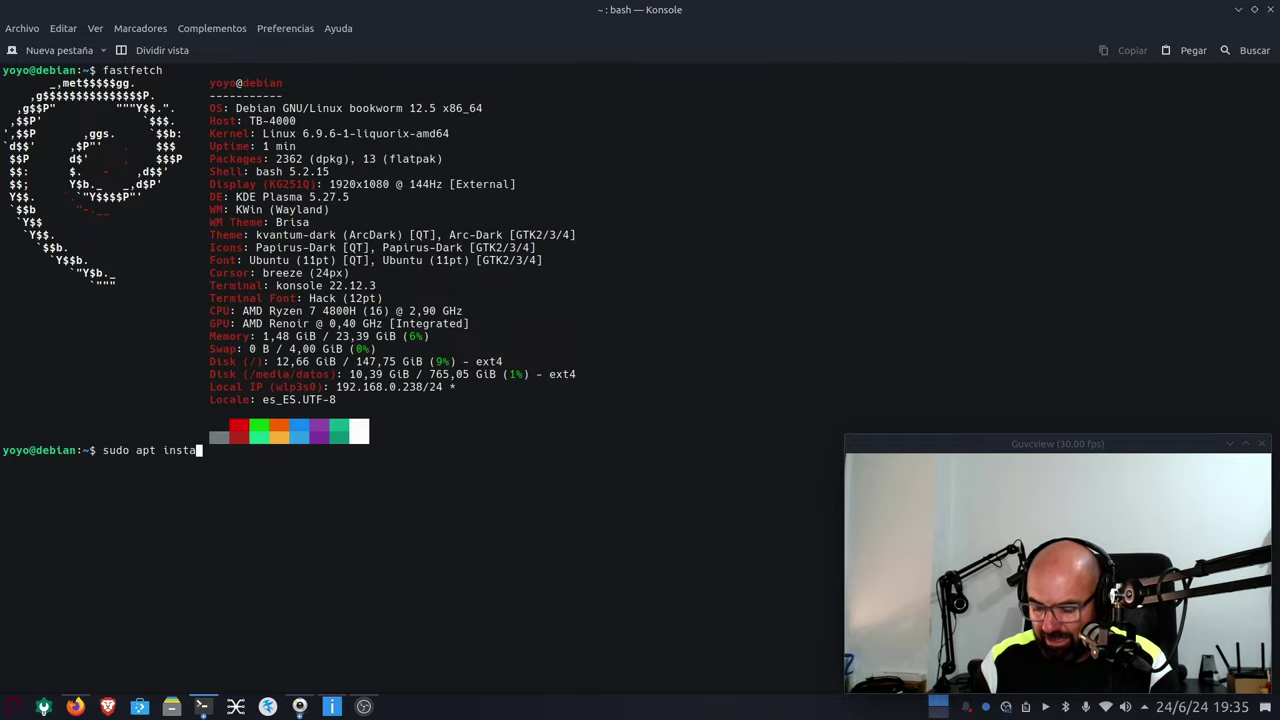
pyautogui.write('ll -')
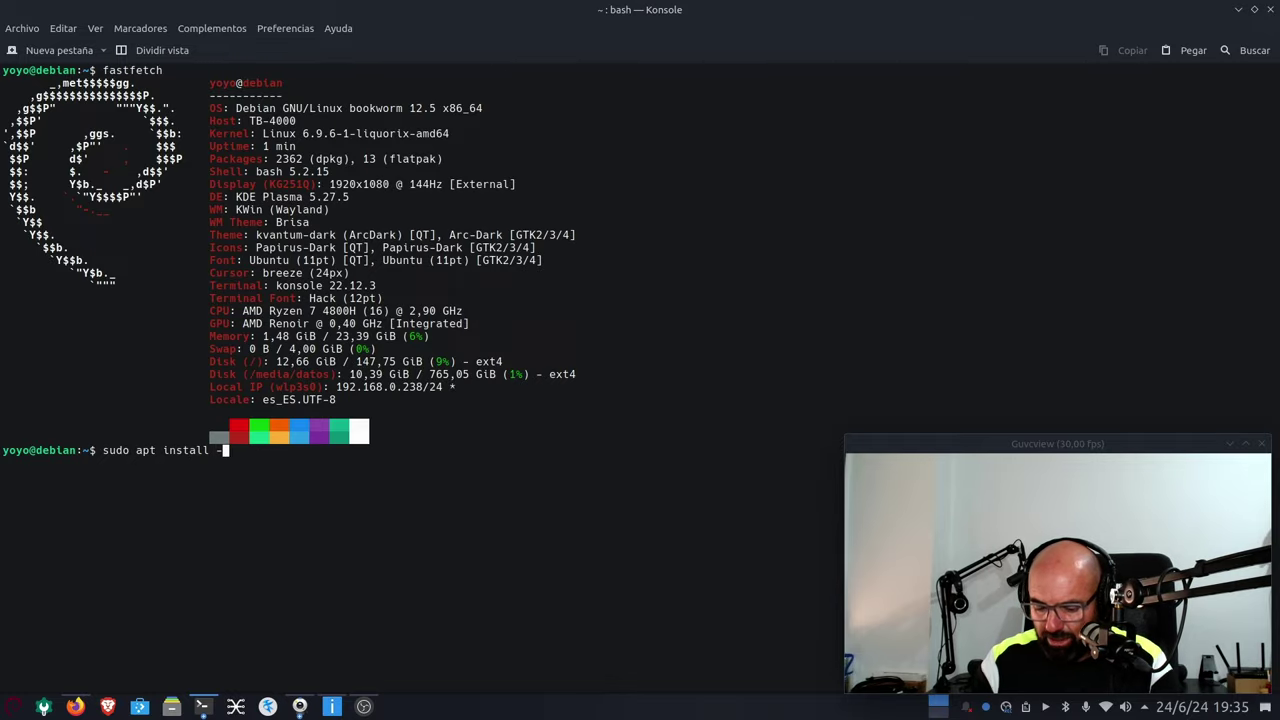